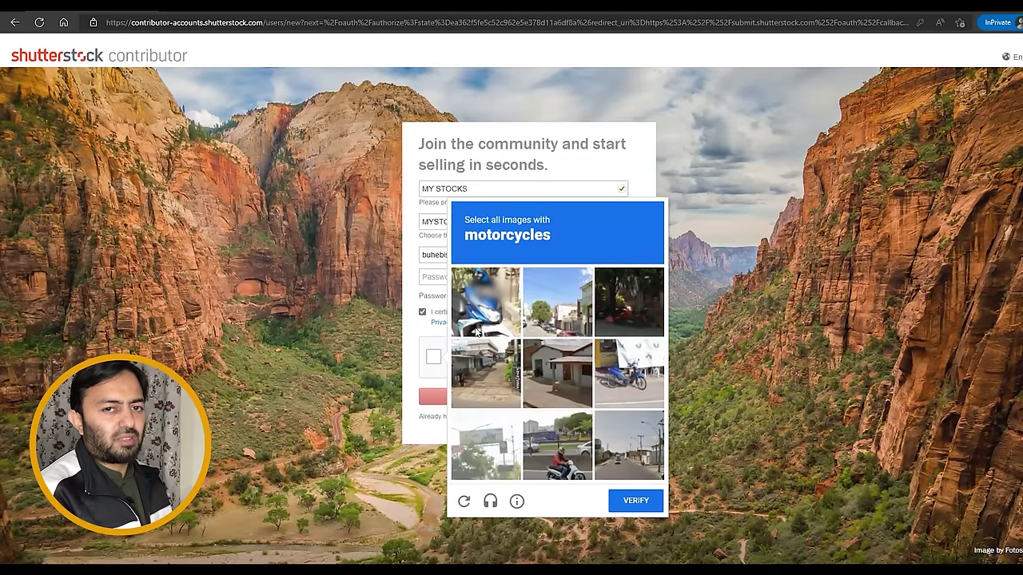
Select the four motorcycle tiles and verify the image challenge.
left_click(623, 377)
left_click(570, 435)
left_click(509, 312)
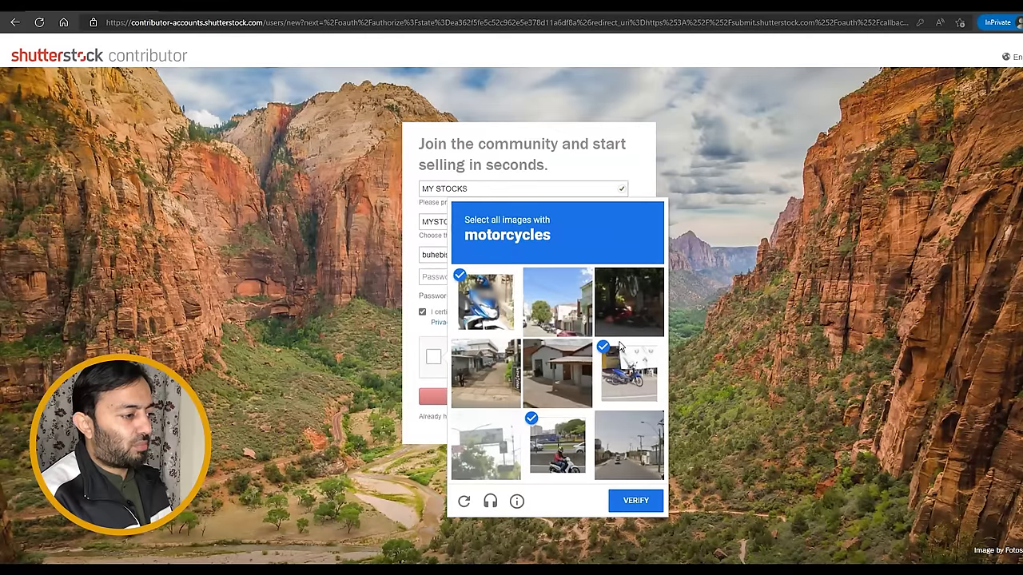
left_click(637, 325)
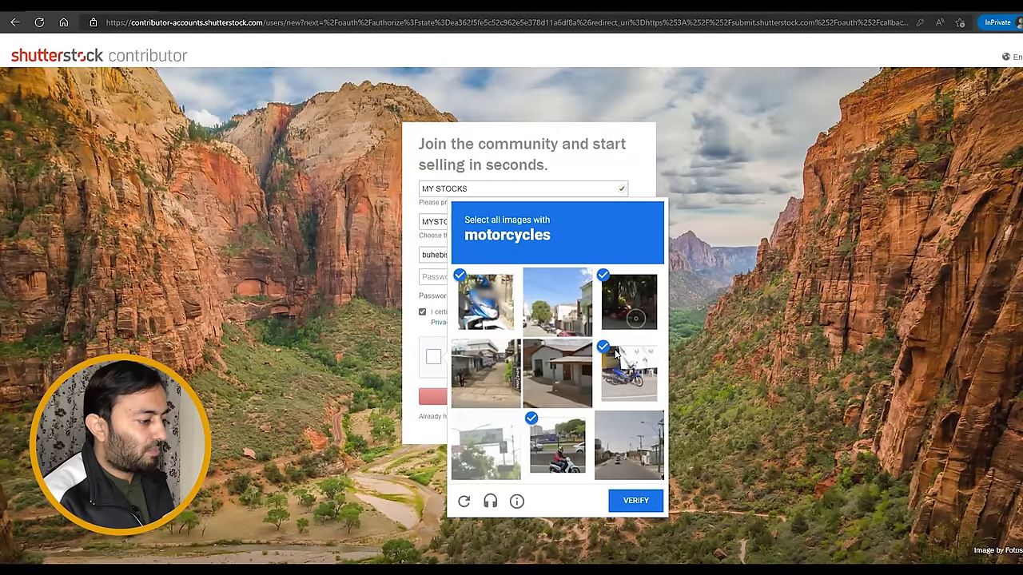
left_click(646, 501)
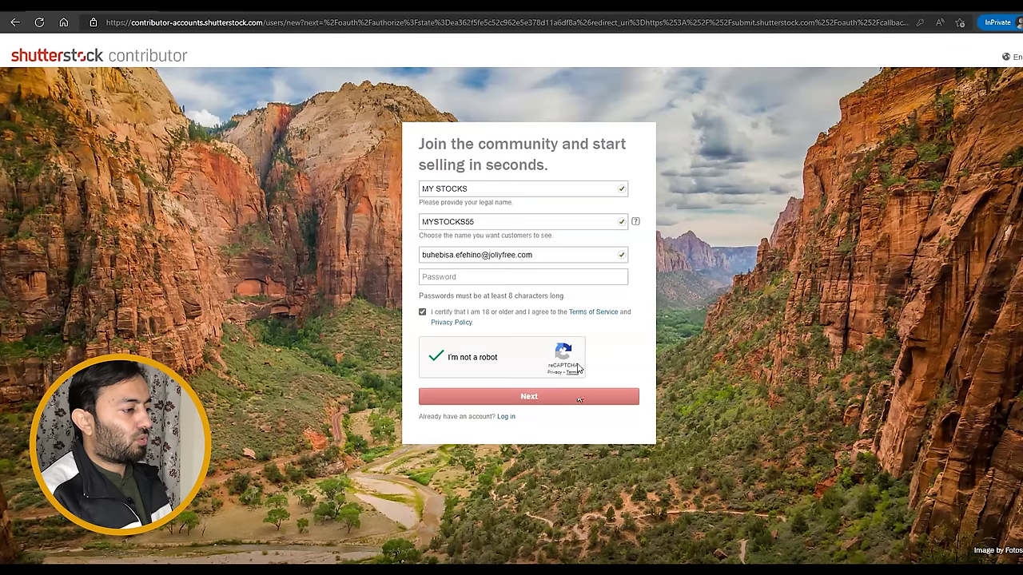
Enter the account password and submit the sign-up form.
left_click(549, 279)
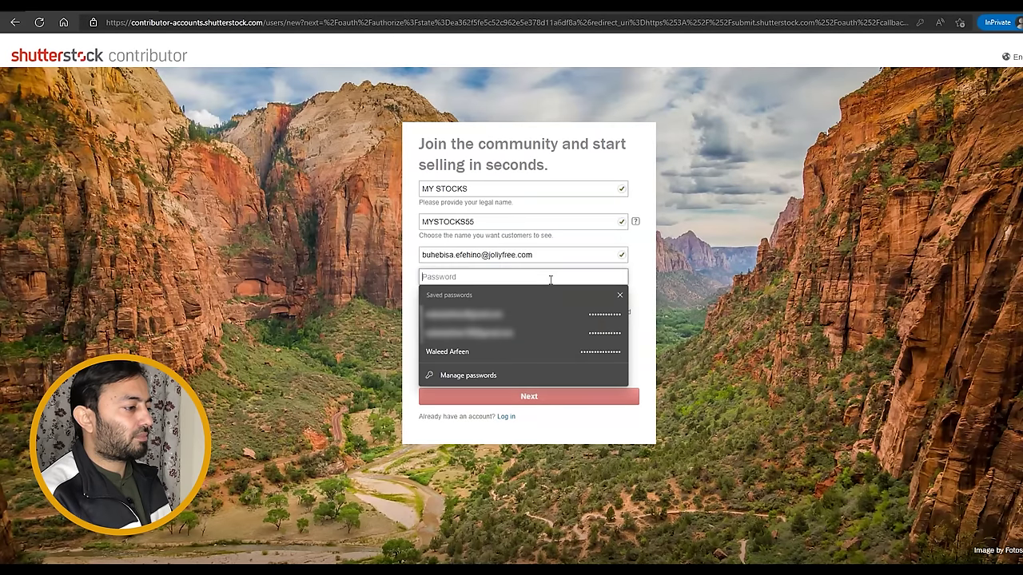
left_click(619, 295)
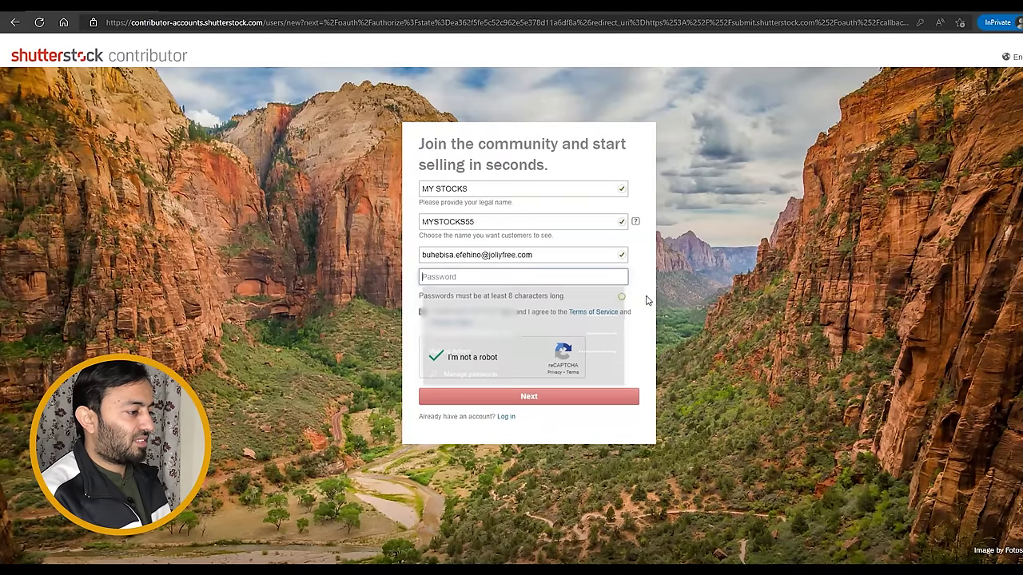
left_click(490, 272)
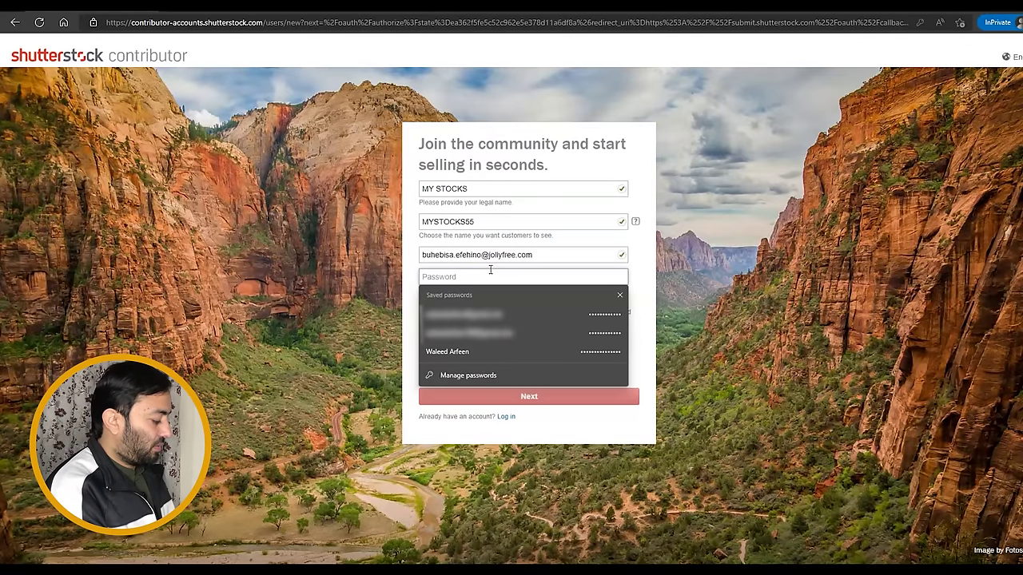
type("••••")
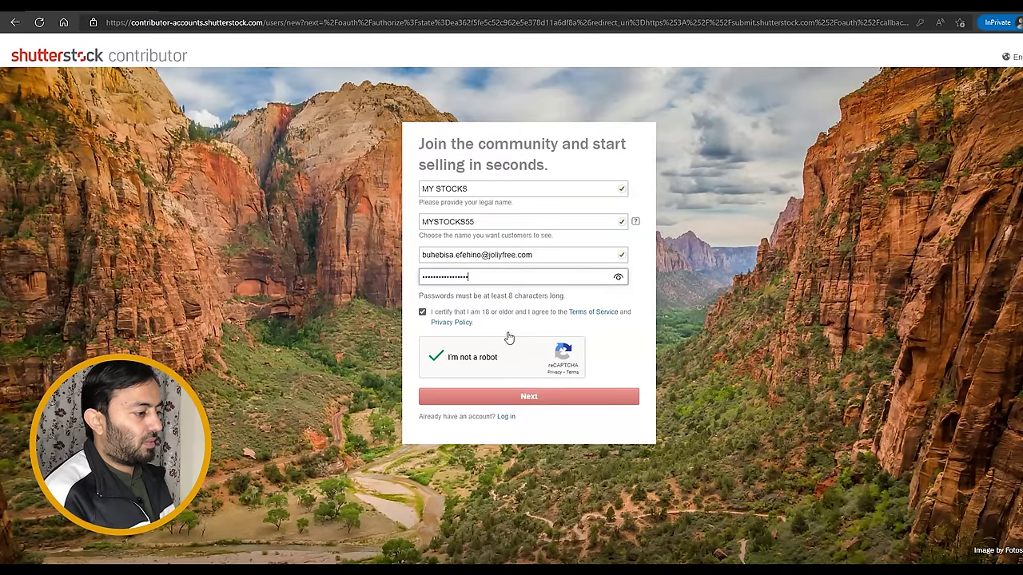
key("BackSpace")
key("BackSpace")
key("BackSpace")
key("BackSpace")
key("BackSpace")
key("BackSpace")
key("BackSpace")
key("BackSpace")
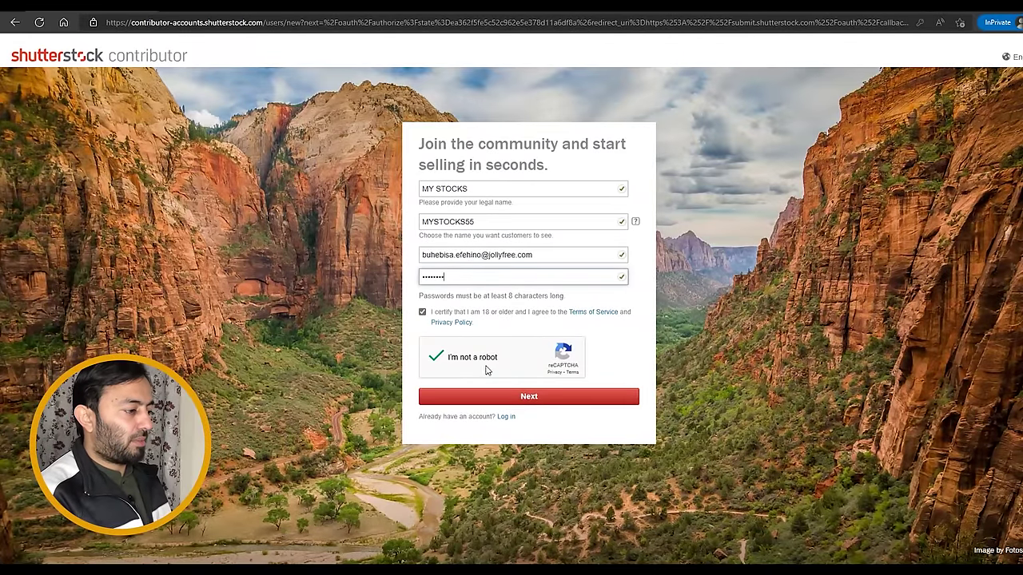
left_click(588, 399)
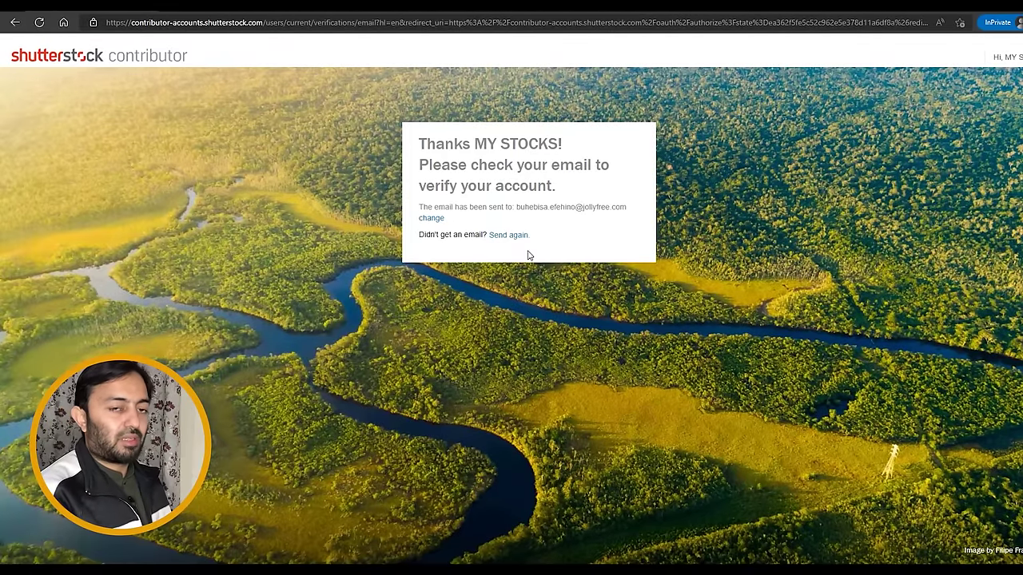
Refresh the Temp Mail inbox, open the Shutterstock verification e-mail and follow its link.
key("ctrl+Tab")
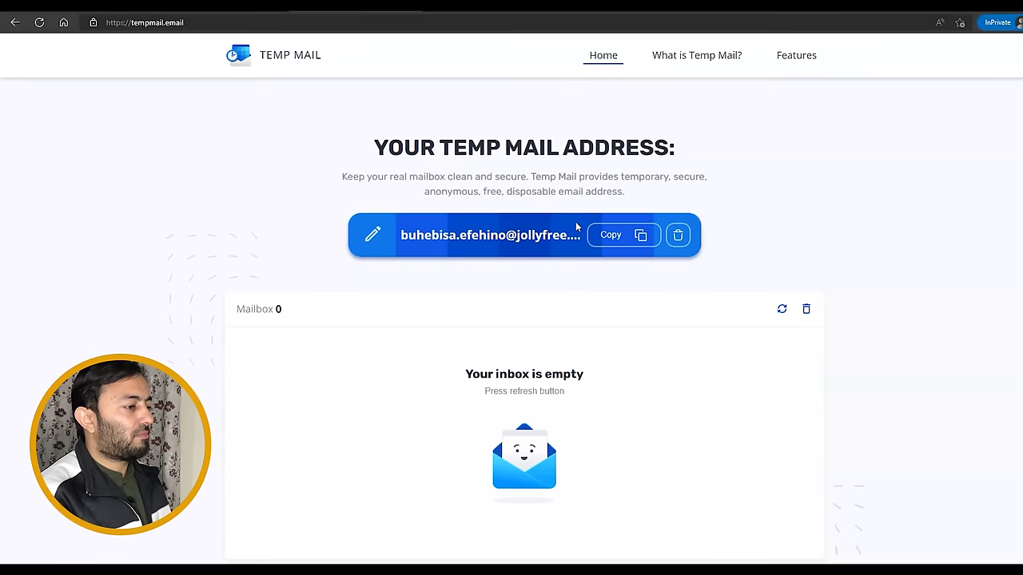
scroll(556, 365, "down", 1)
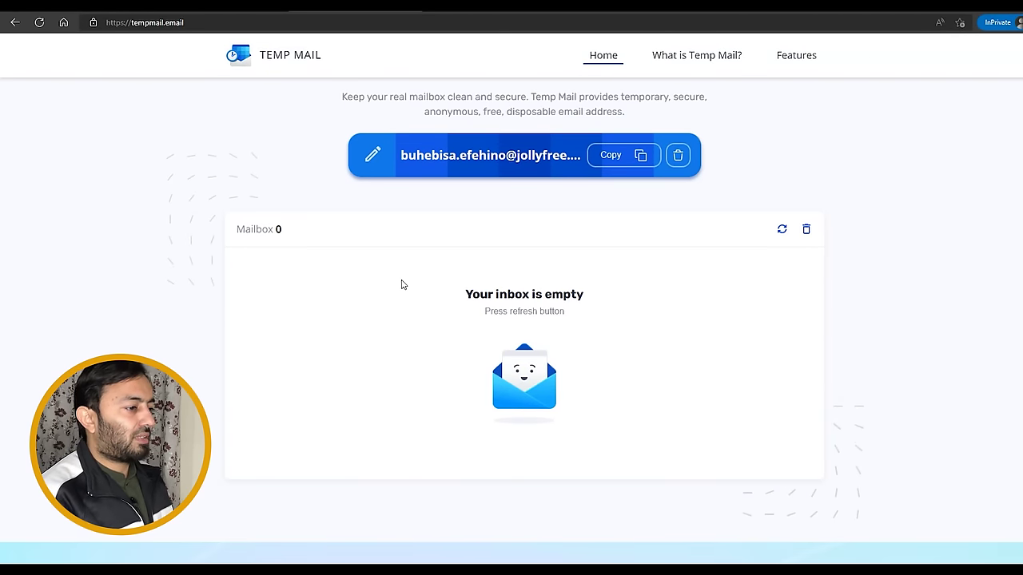
left_click(782, 230)
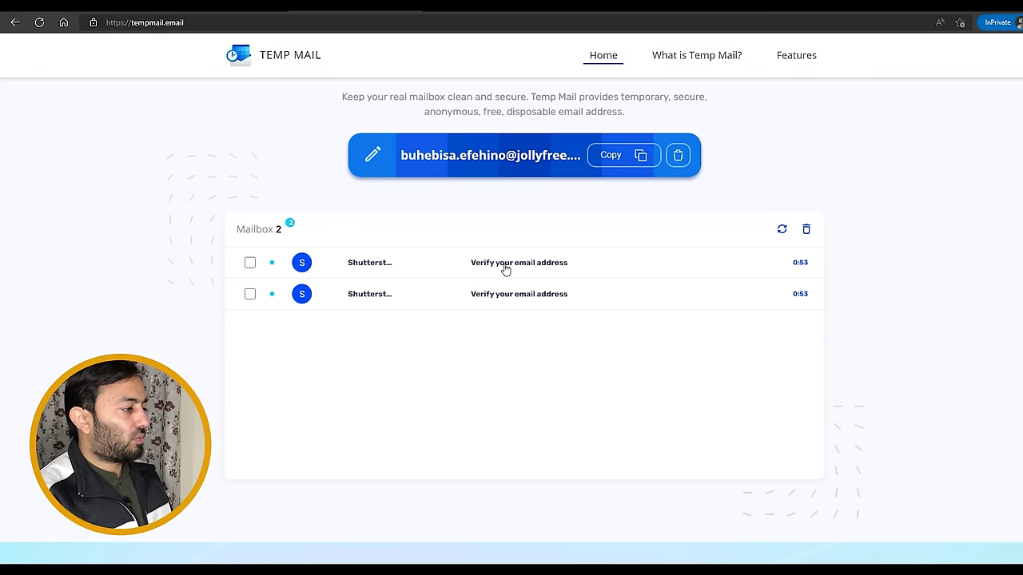
left_click(502, 267)
scroll(460, 340, "down", 1)
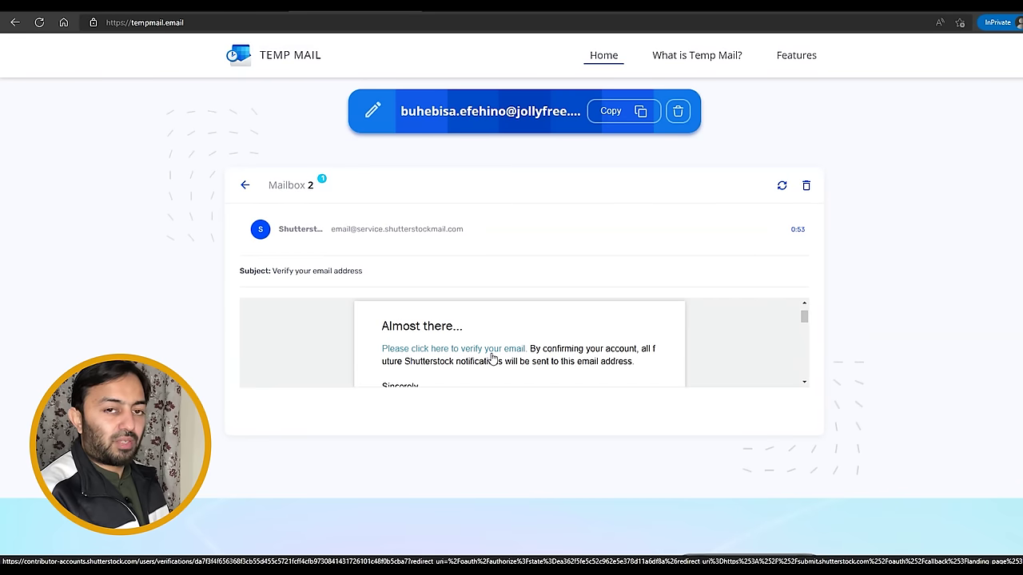
left_click(490, 360)
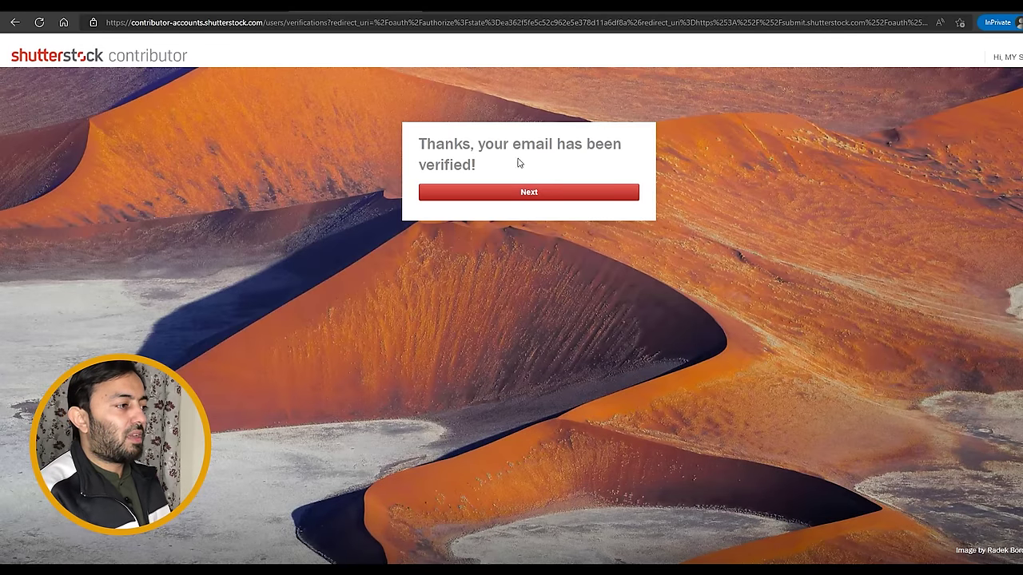
Continue past the verification confirmation and choose Pakistan as the residential country.
left_click_drag(415, 142, 525, 169)
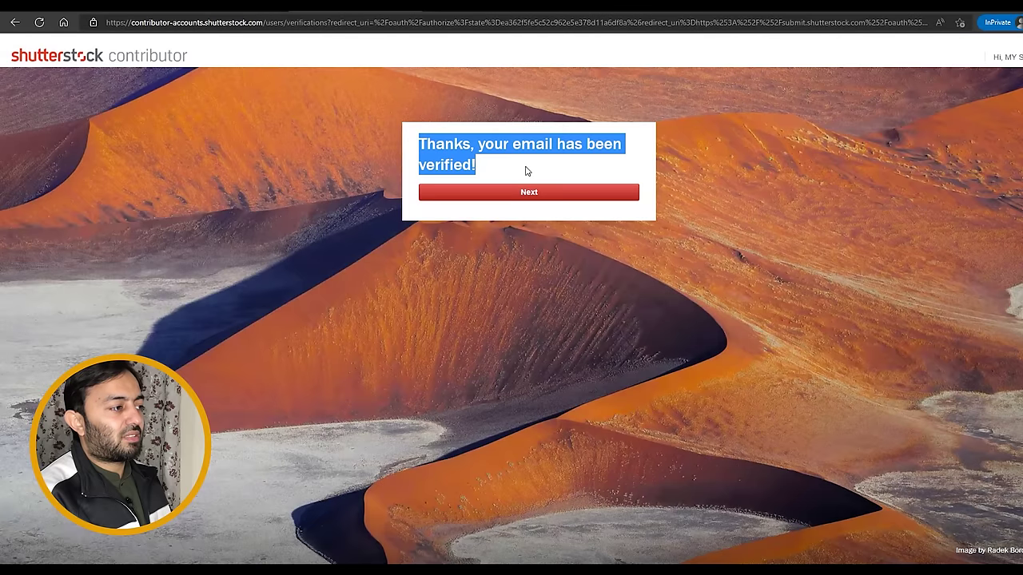
left_click(594, 172)
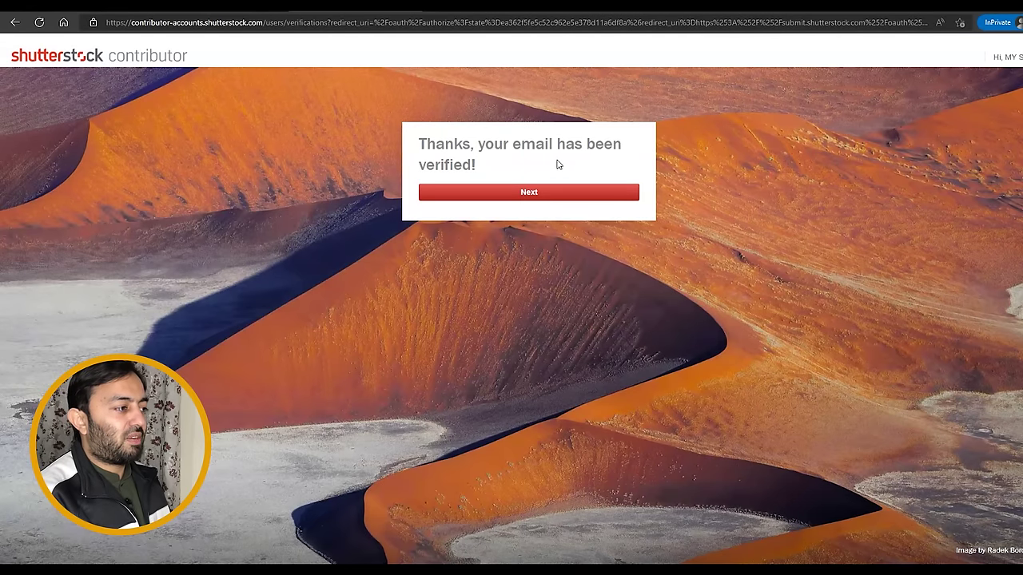
left_click(548, 197)
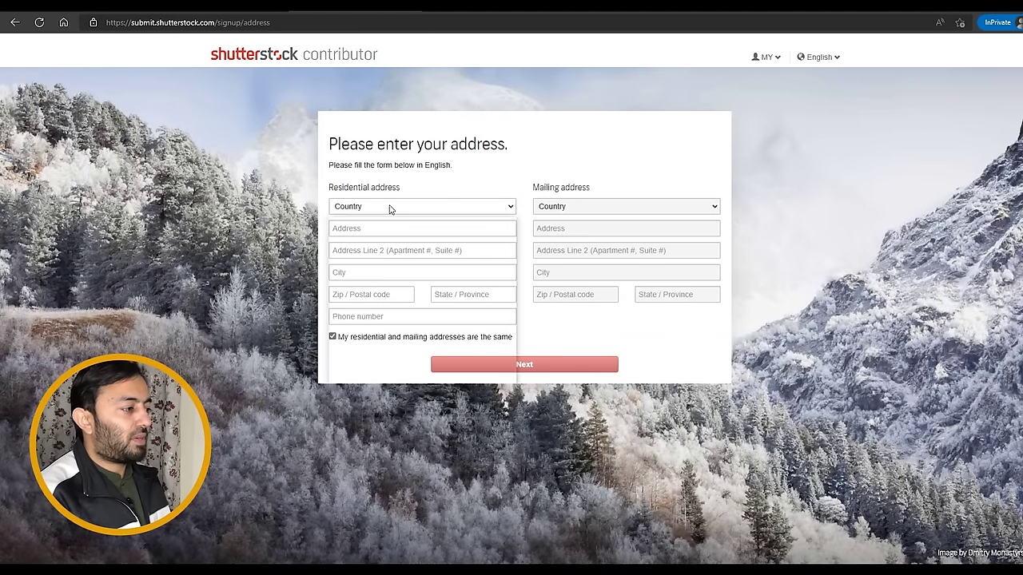
left_click(390, 207)
key("p")
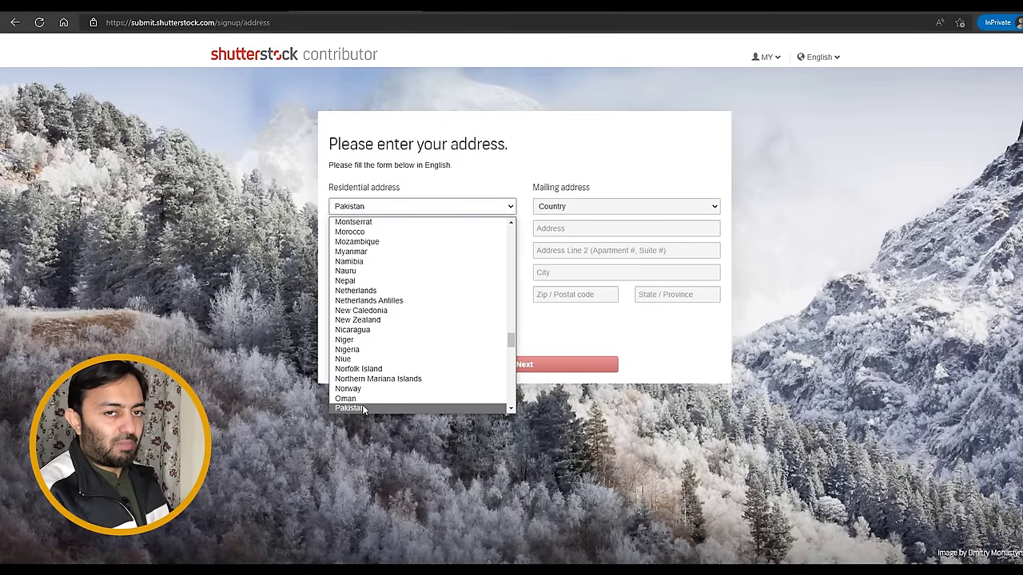
left_click(368, 406)
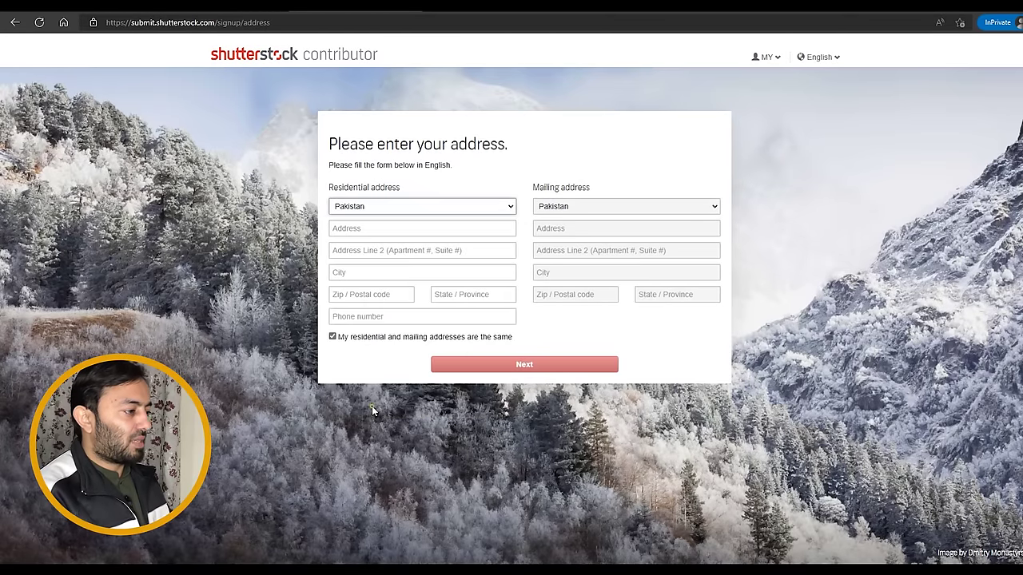
Enter the street address and copy it into Address Line 2.
left_click(387, 228)
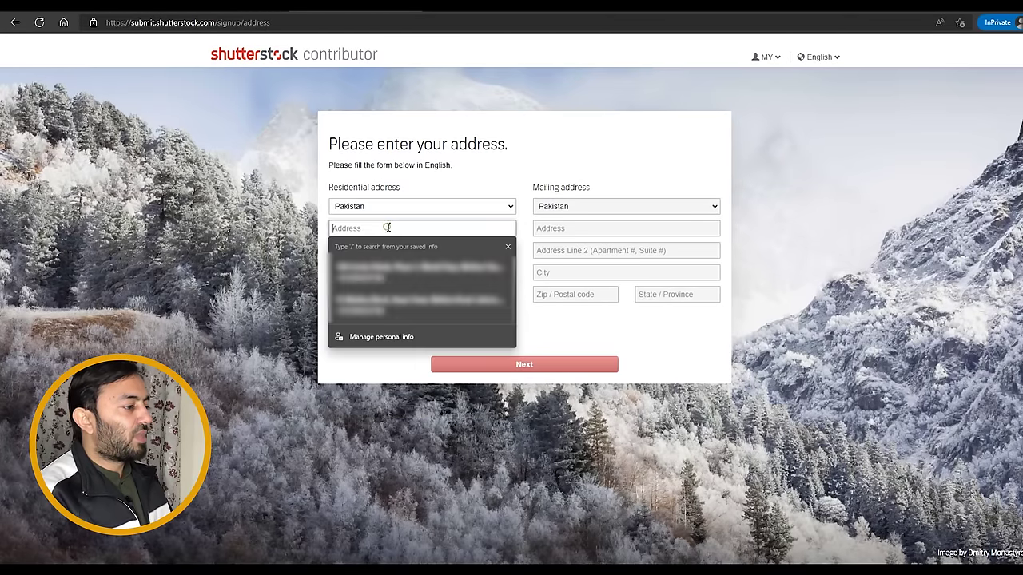
left_click(528, 226)
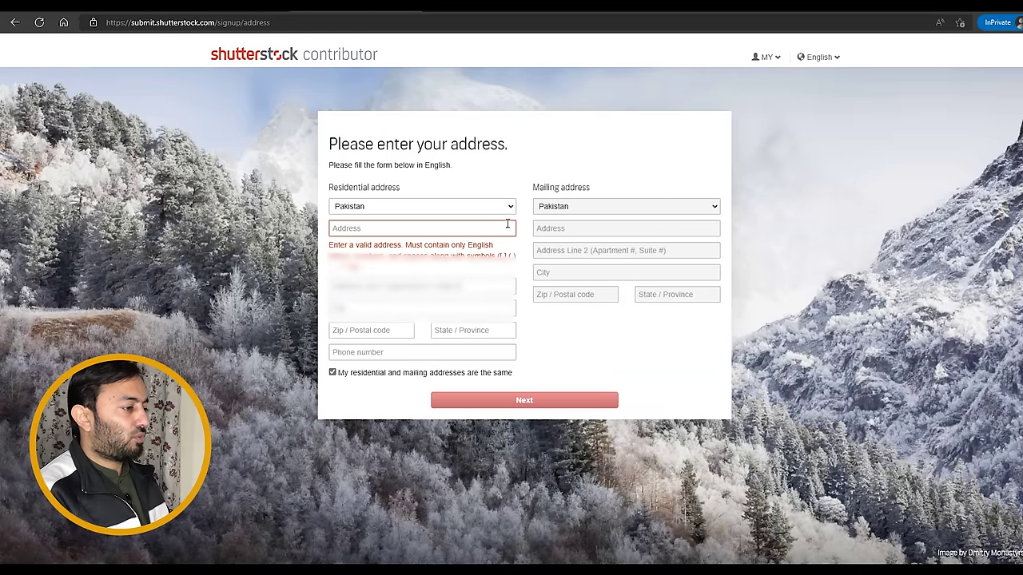
left_click(498, 228)
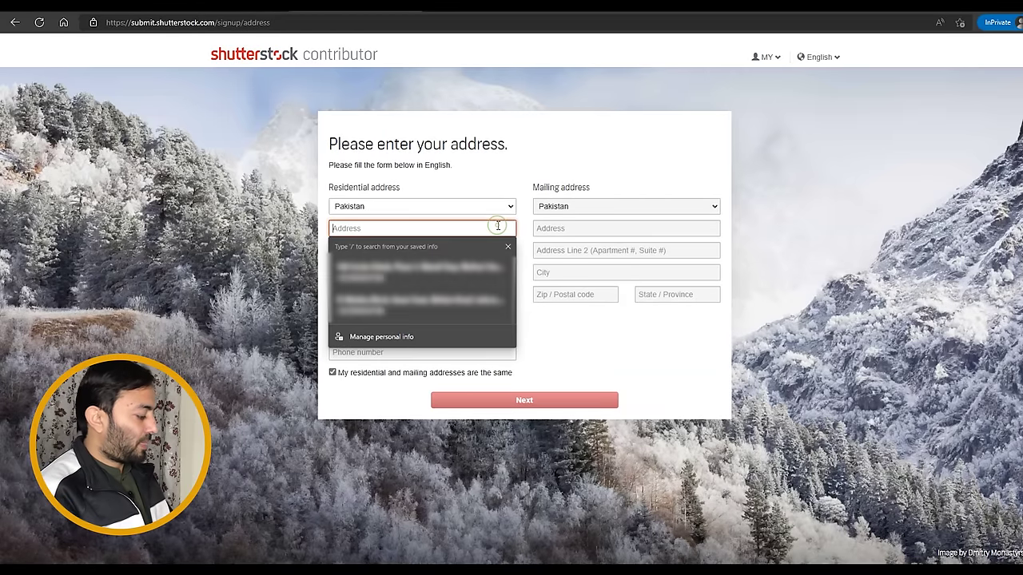
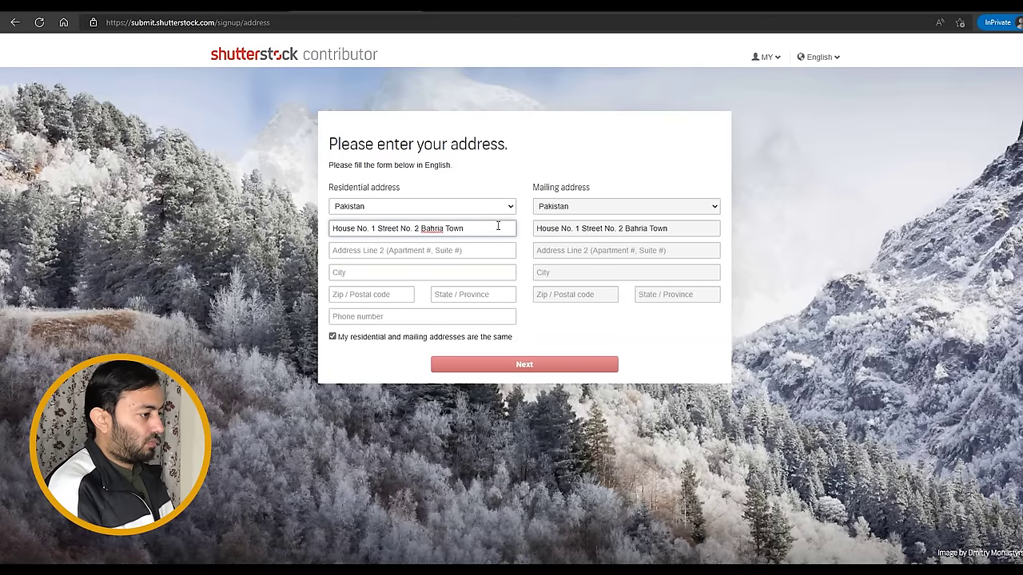
left_click(406, 253)
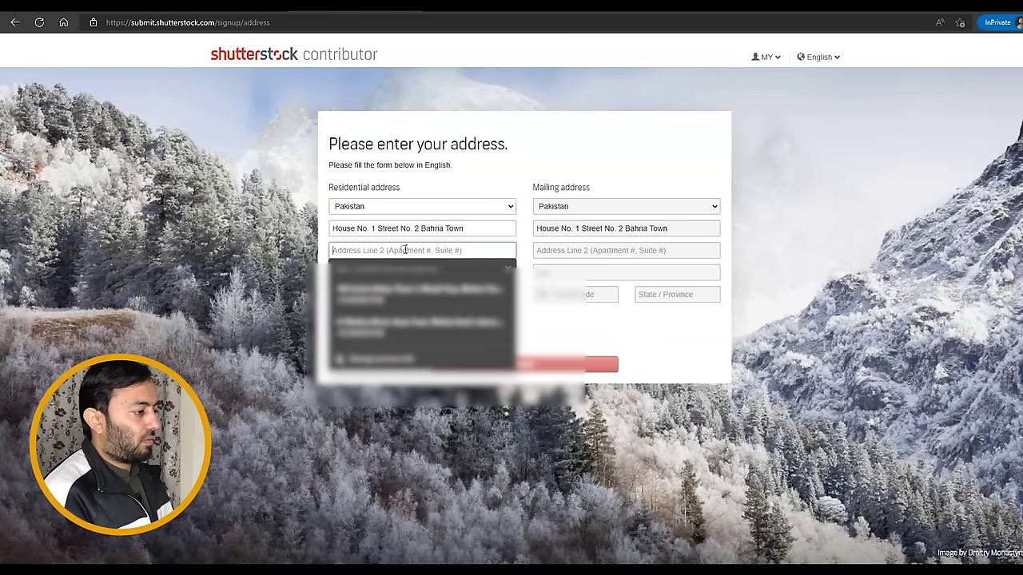
triple_click(450, 230)
key("ctrl+c")
left_click(424, 250)
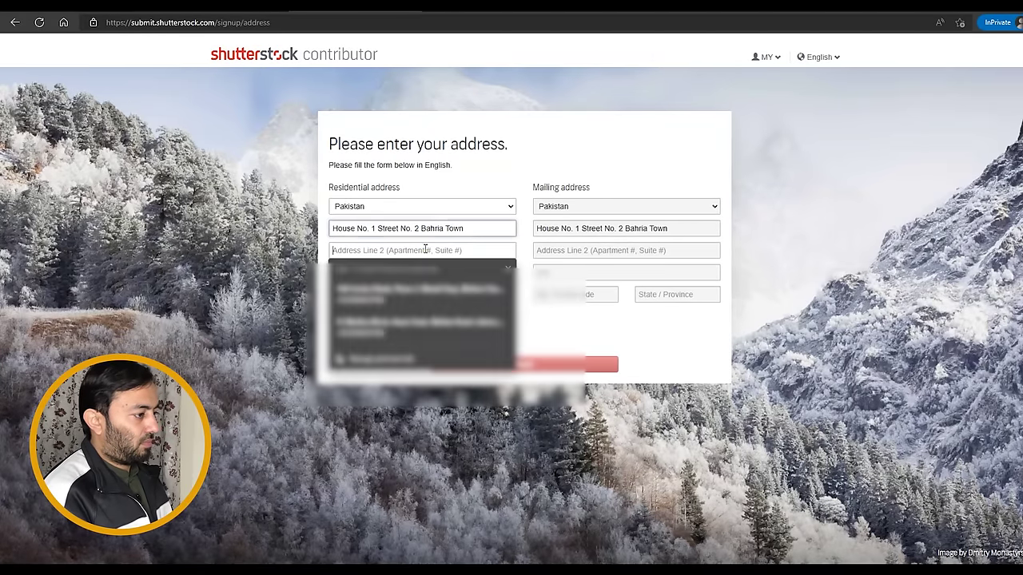
key("ctrl+v")
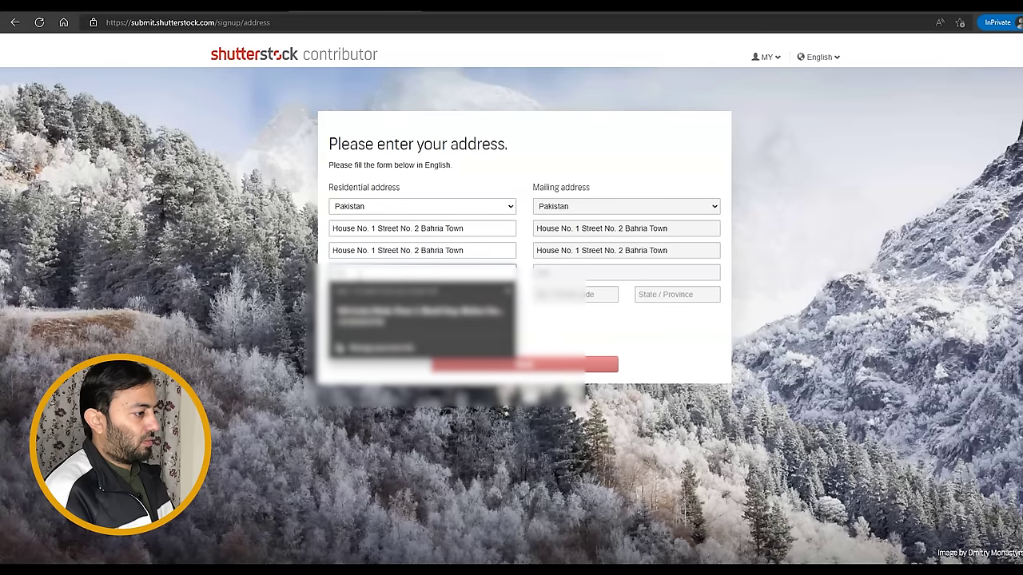
Fill in the city, postal code, state and phone number, then submit the address form.
type("Lahore")
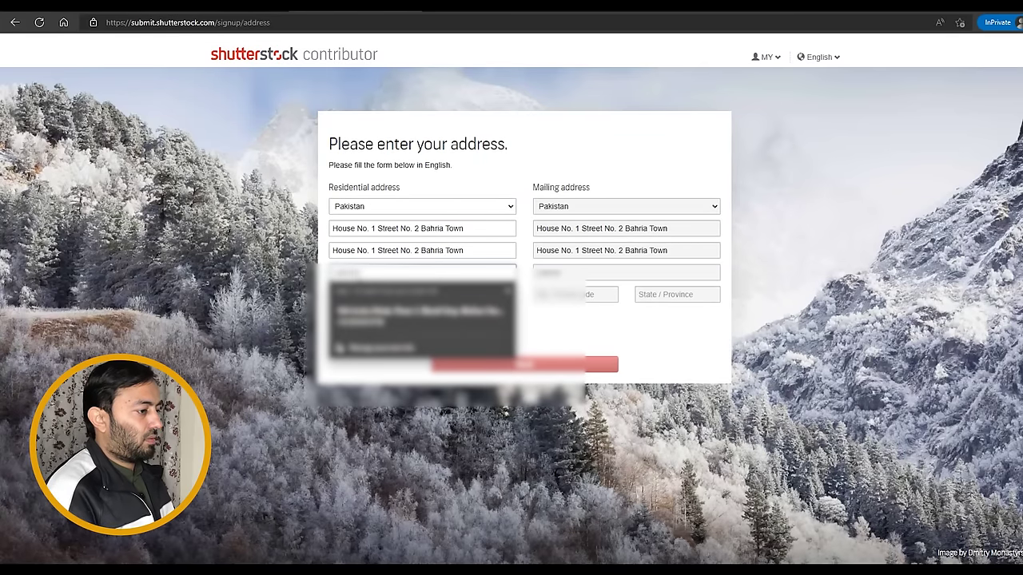
key("Tab")
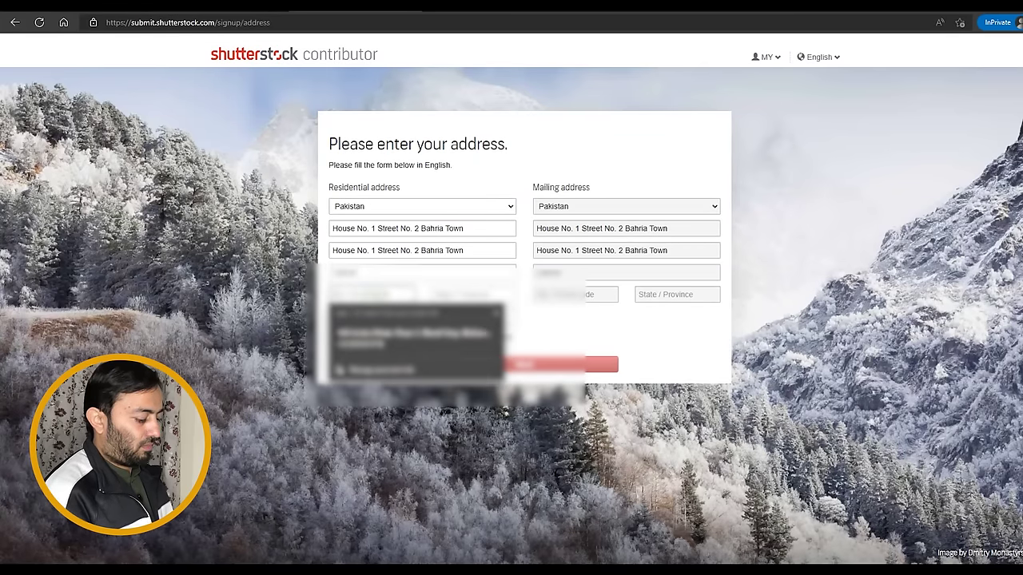
type("54000")
key("Tab")
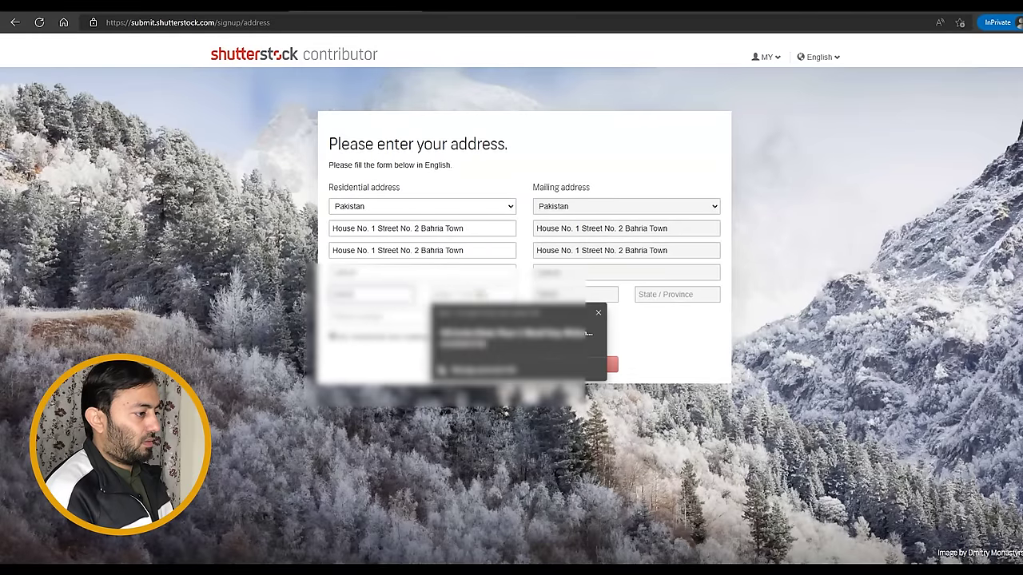
type("Punjab")
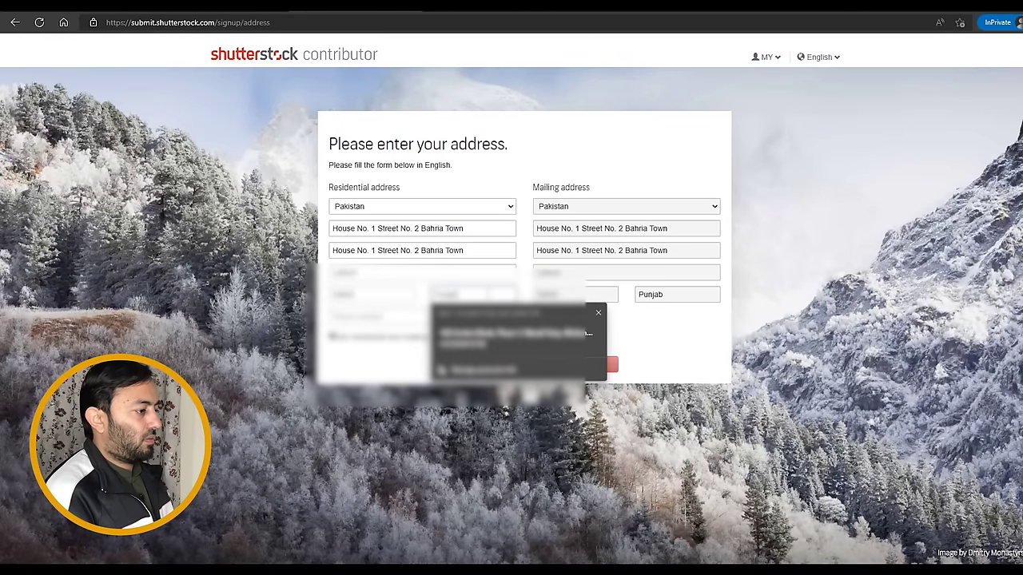
key("Tab")
left_click(391, 364)
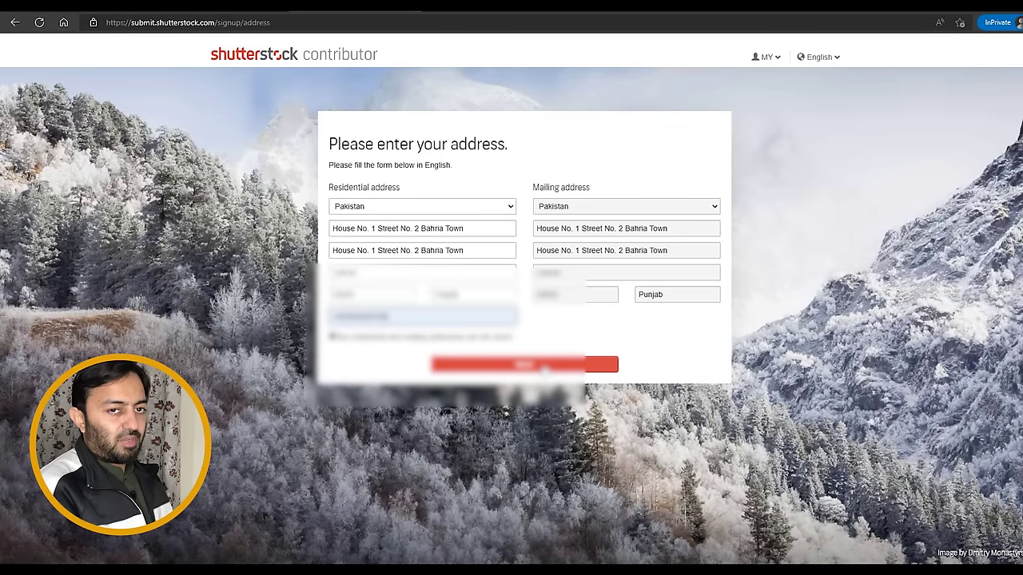
left_click(545, 368)
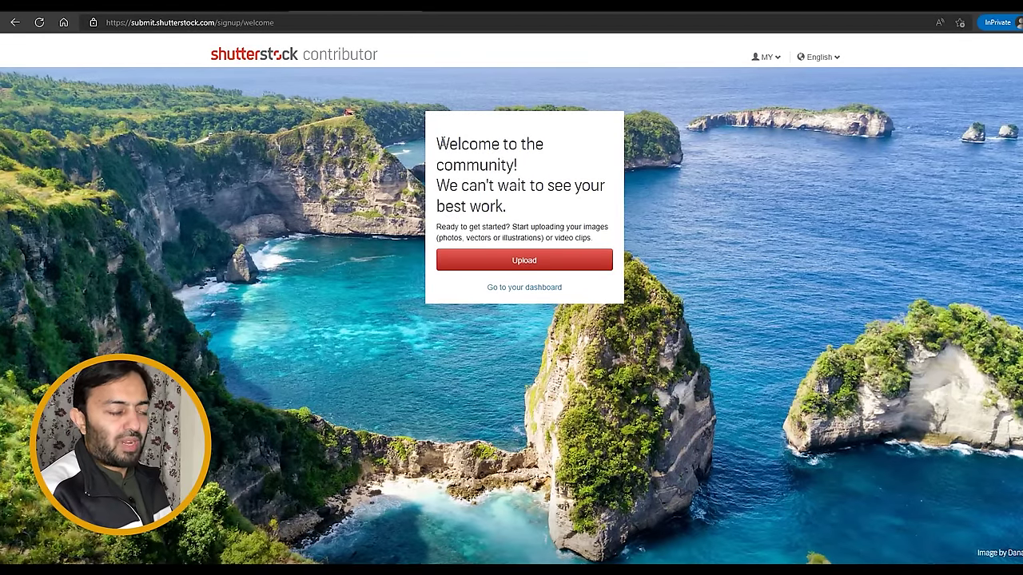
Go to the contributor dashboard and open the + Add menu.
left_click_drag(439, 142, 521, 186)
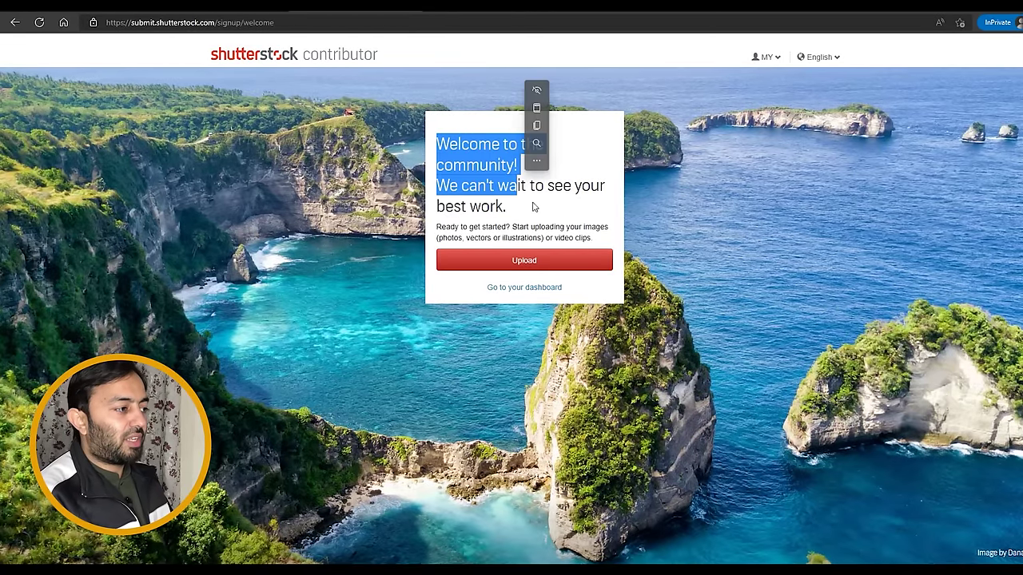
left_click(526, 194)
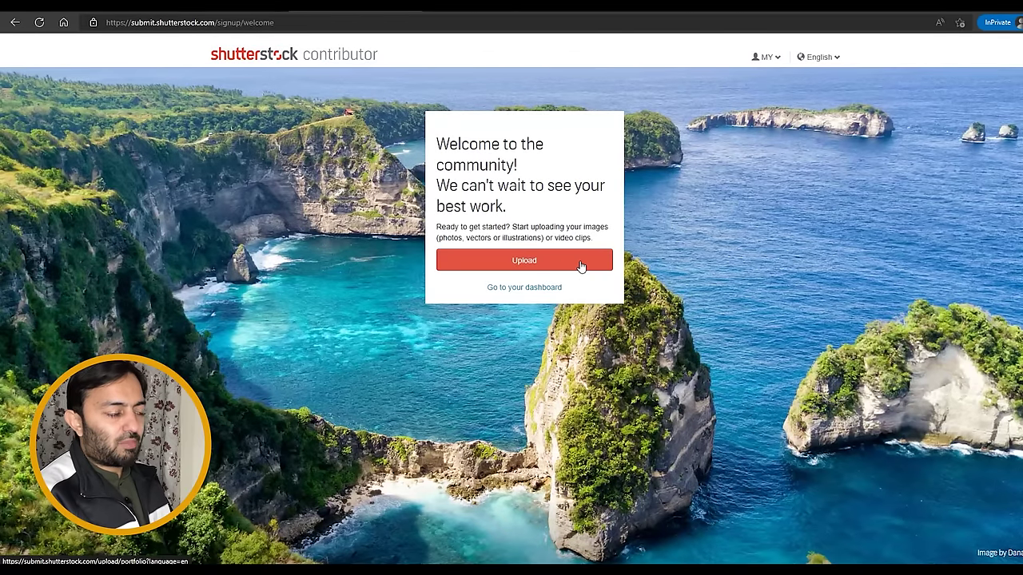
left_click(541, 288)
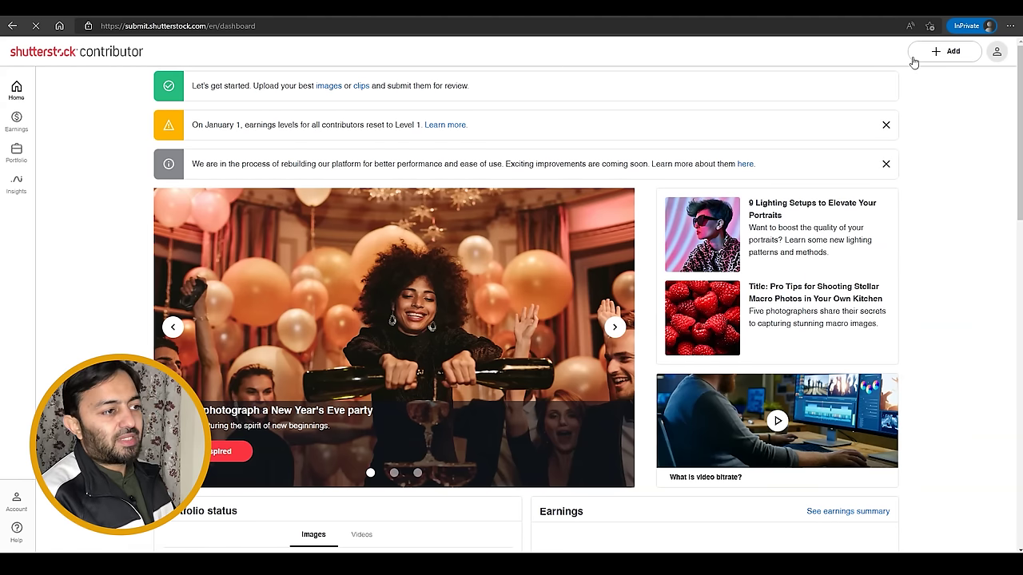
left_click(963, 60)
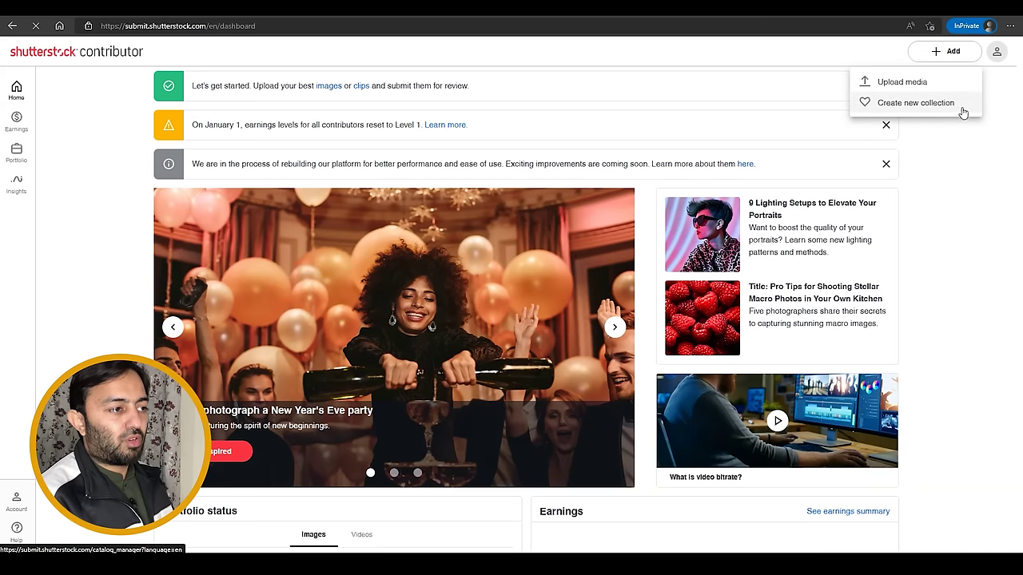
Close the Add menu, review the contributor ID and display name in the account panel, then close it.
left_click(996, 56)
left_click(995, 56)
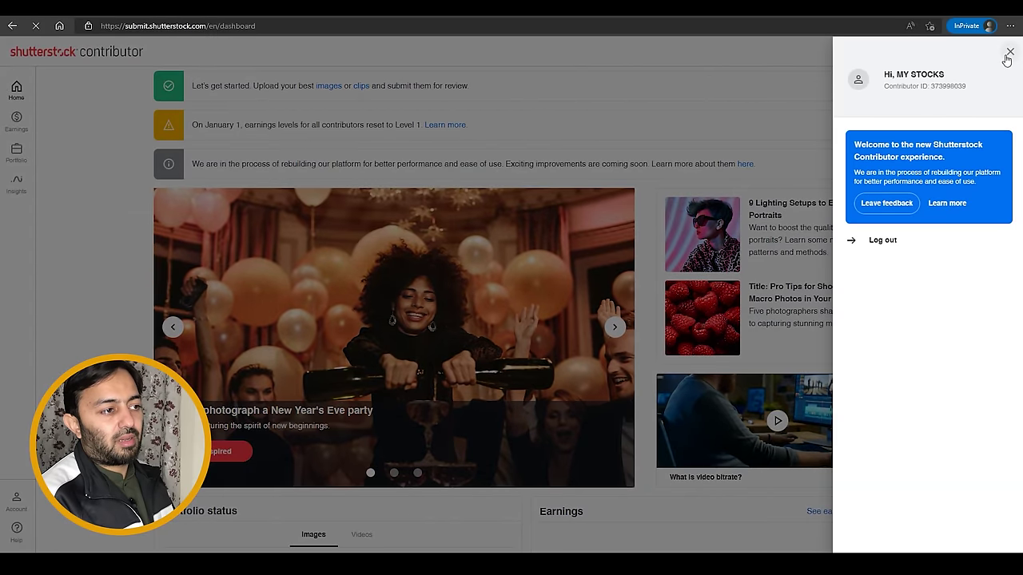
left_click_drag(885, 86, 970, 88)
left_click(931, 90)
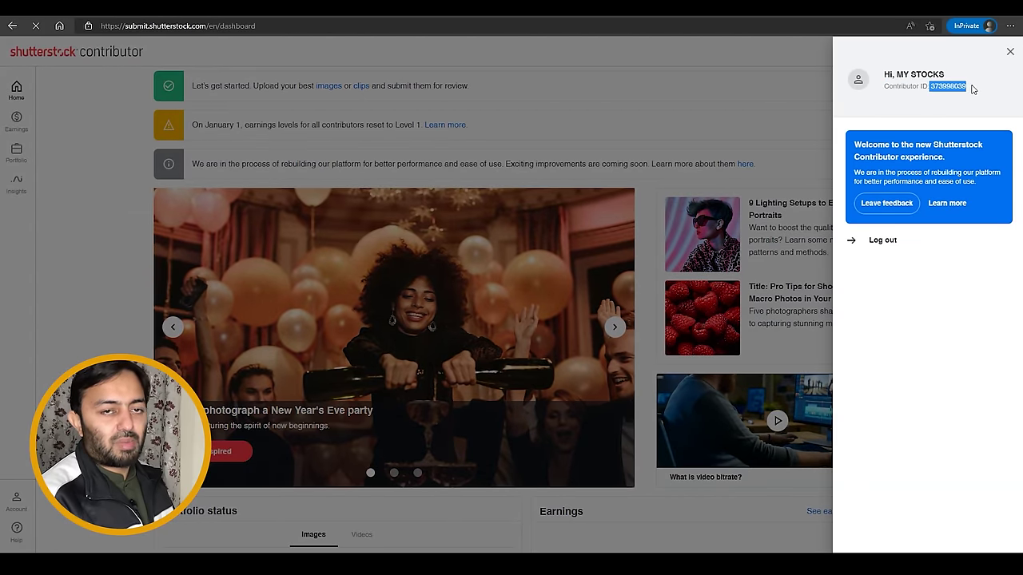
left_click(943, 85)
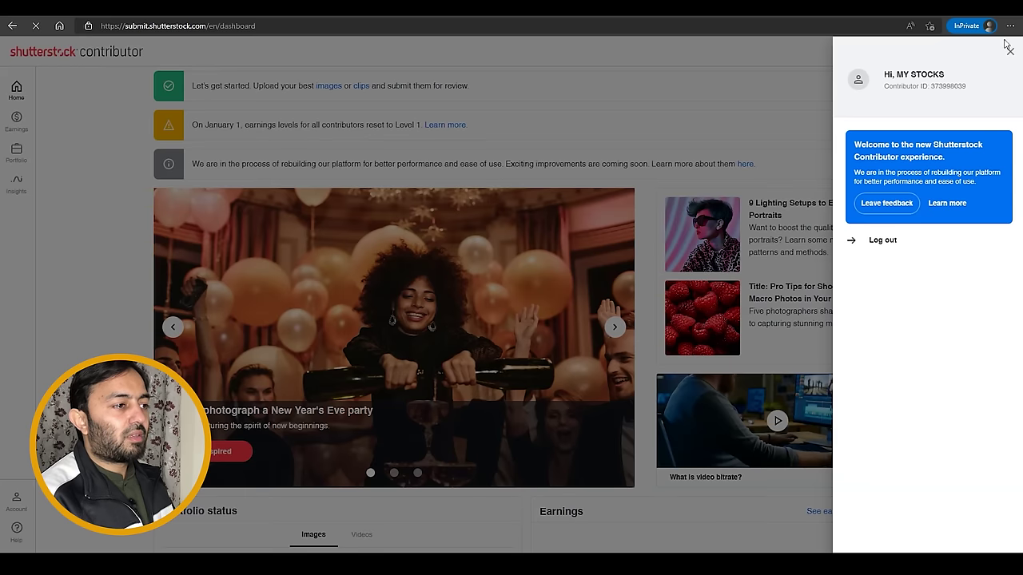
left_click_drag(893, 74, 947, 75)
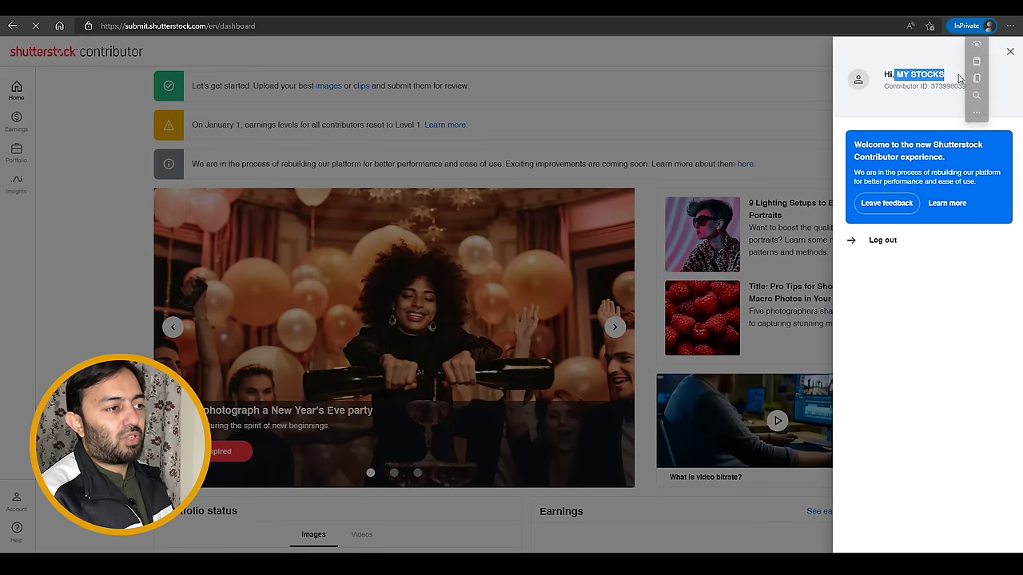
left_click(1010, 51)
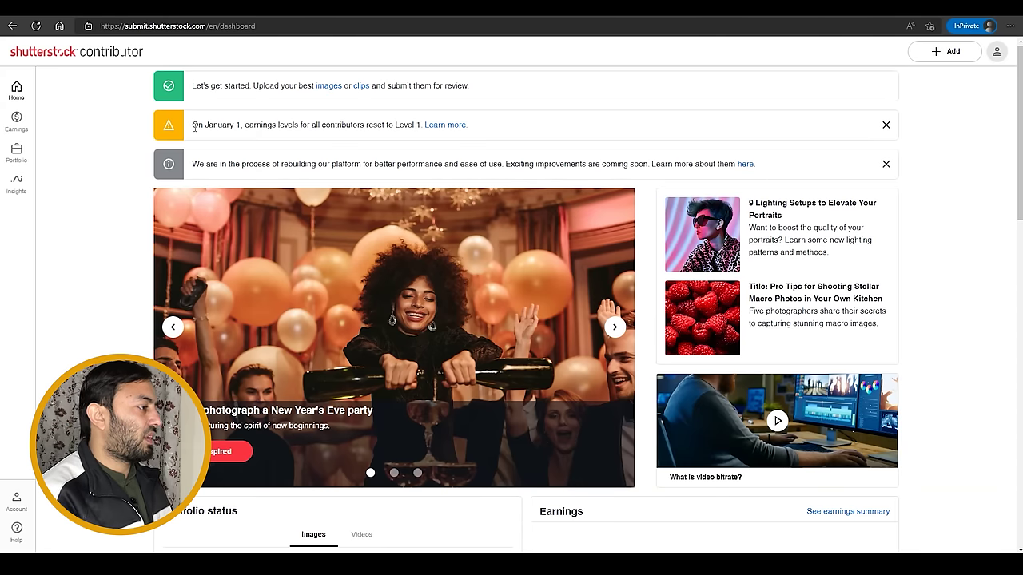
Dismiss the platform-rebuilding and January 1 earnings notices, then reload the Home dashboard.
left_click_drag(194, 126, 243, 128)
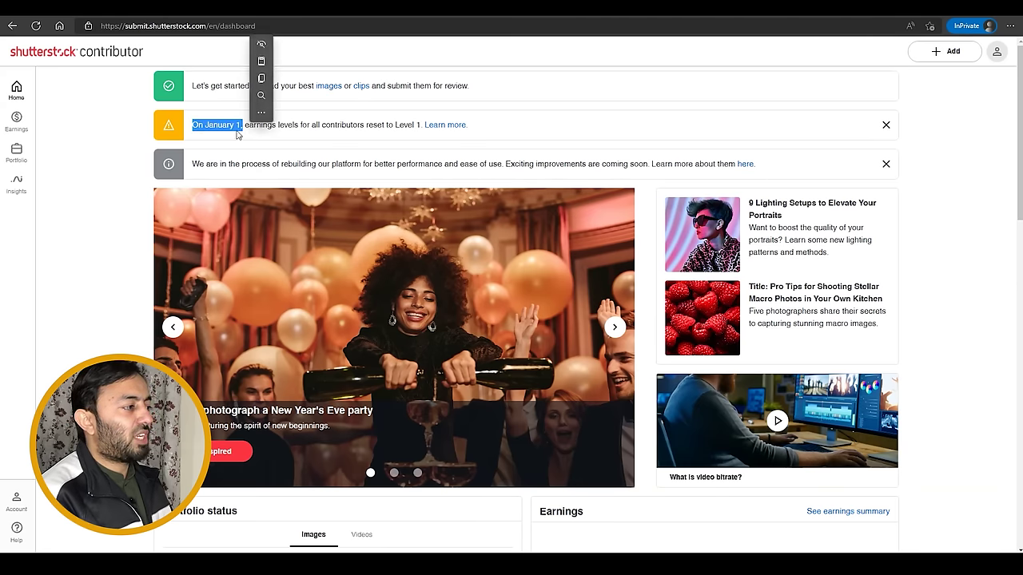
left_click(253, 136)
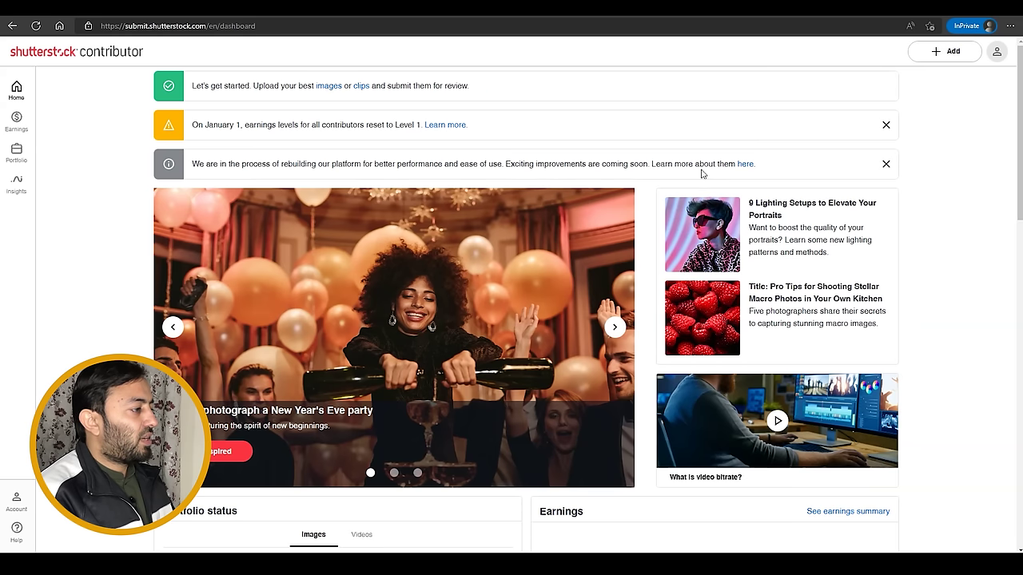
left_click(886, 126)
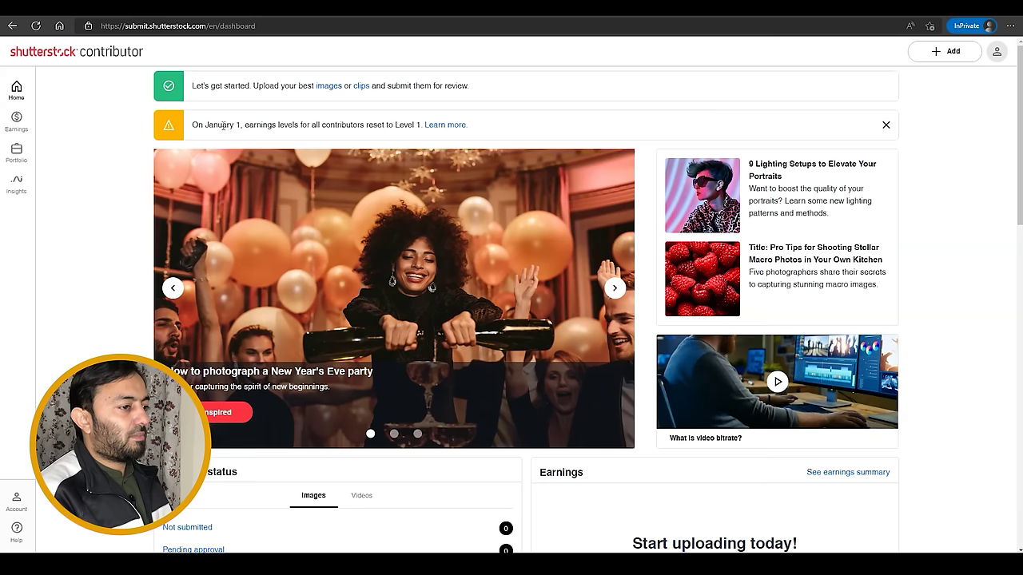
left_click(886, 125)
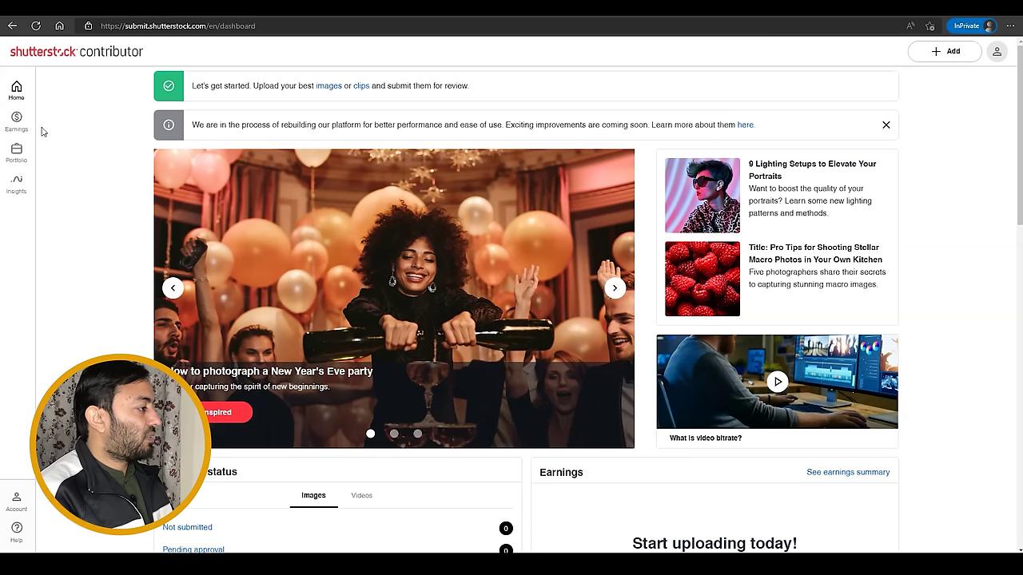
left_click(15, 90)
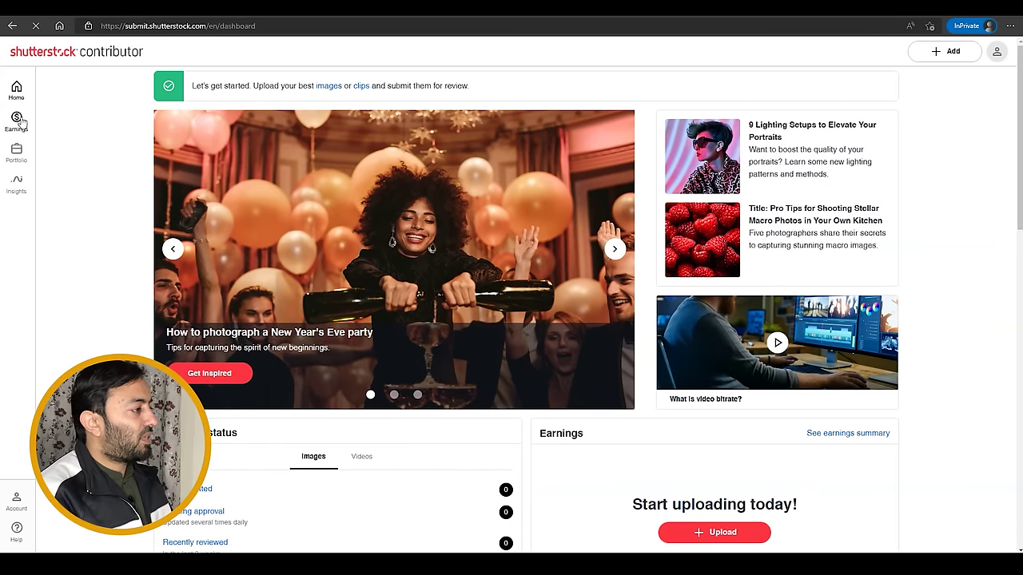
Open My referrals from the Earnings menu in the sidebar.
left_click(18, 120)
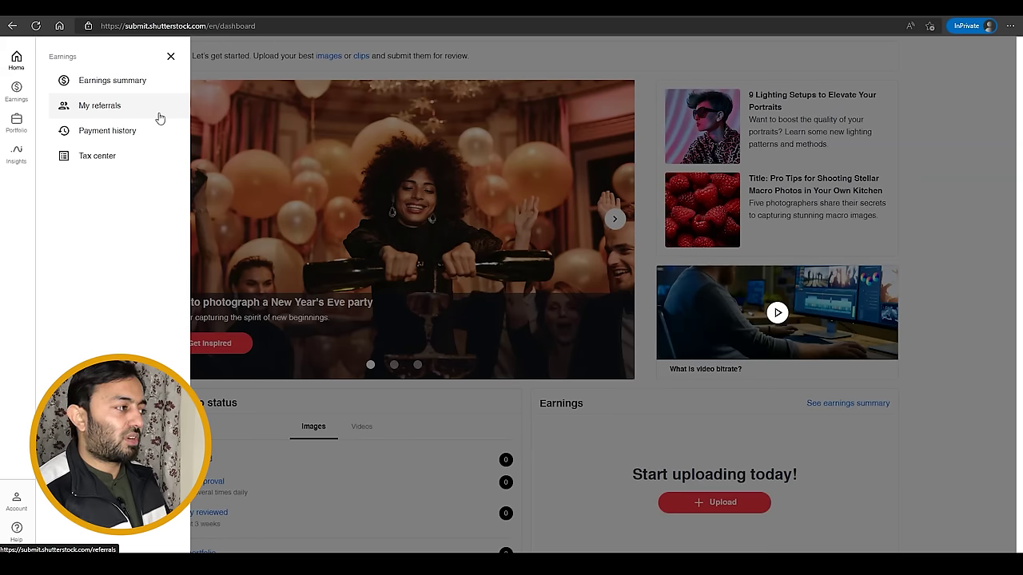
left_click(160, 116)
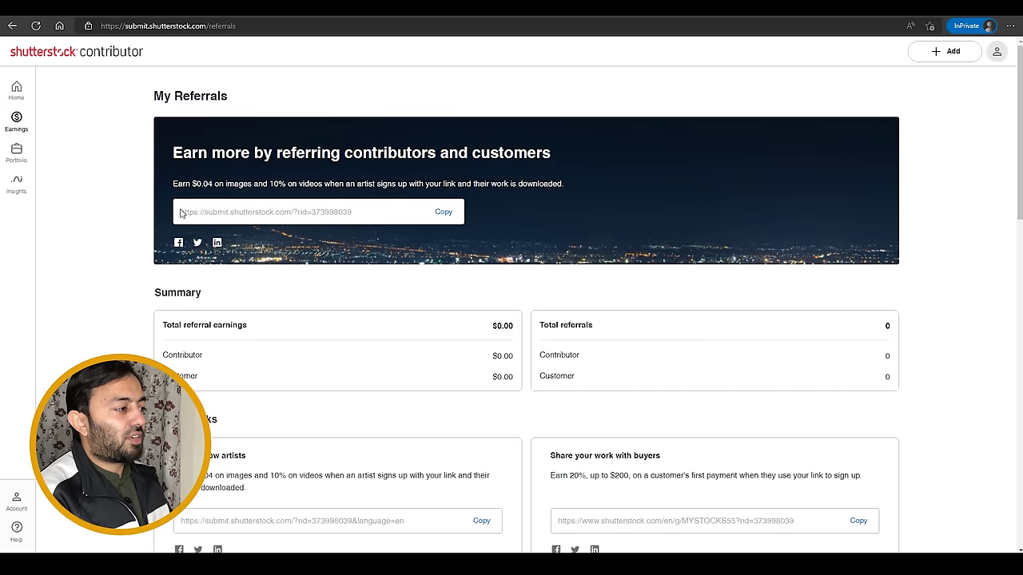
Copy the top referral link and review the total referral earnings and referrals counts.
left_click_drag(179, 213, 381, 216)
left_click(319, 212)
left_click(443, 217)
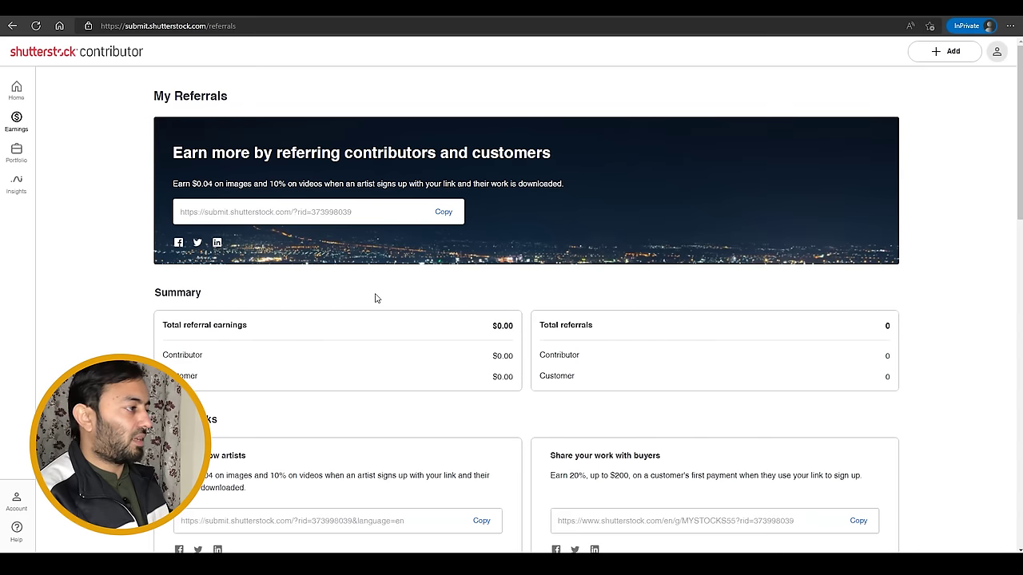
scroll(188, 143, "down", 2)
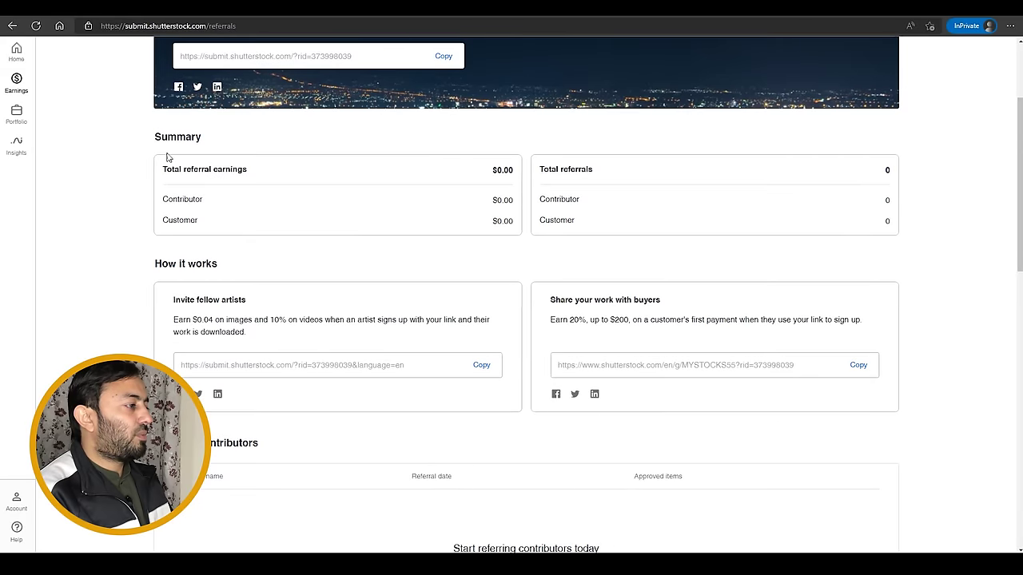
left_click_drag(163, 171, 254, 171)
left_click(242, 178)
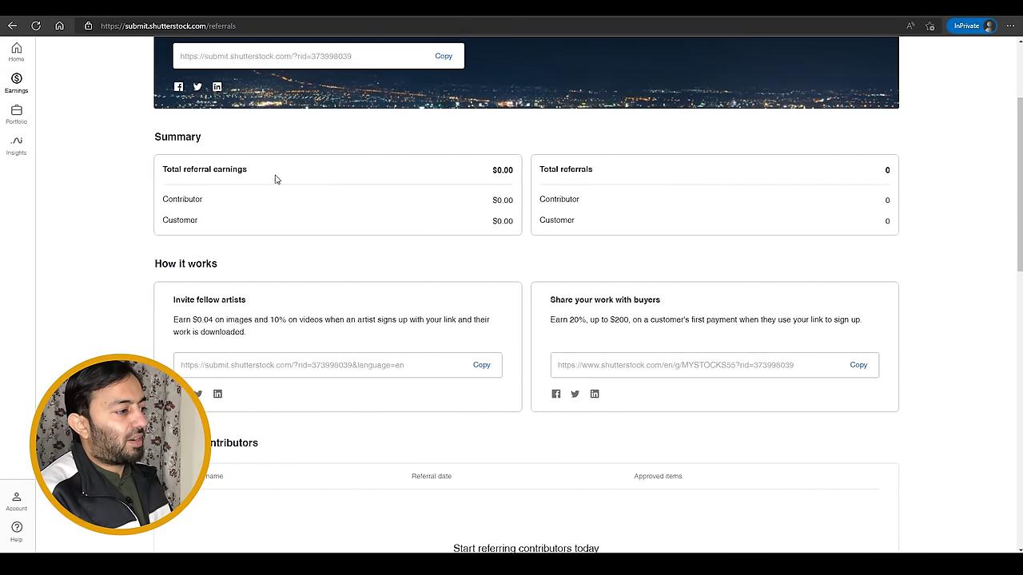
left_click_drag(538, 169, 605, 174)
scroll(296, 232, "down", 1)
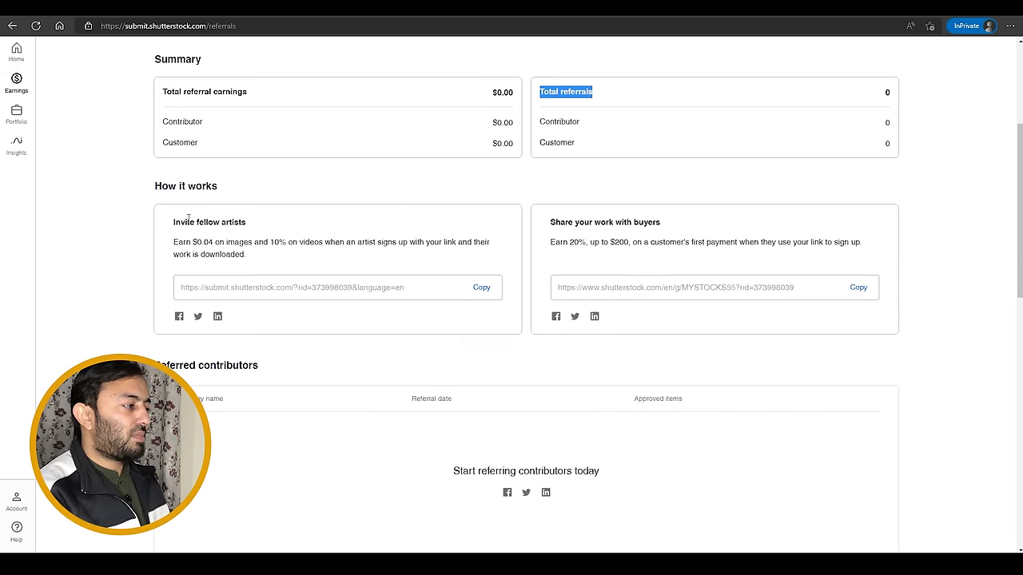
Review the $0.04 image and 10% video reward terms, then copy the buyer referral link.
left_click_drag(181, 241, 219, 242)
left_click(211, 239)
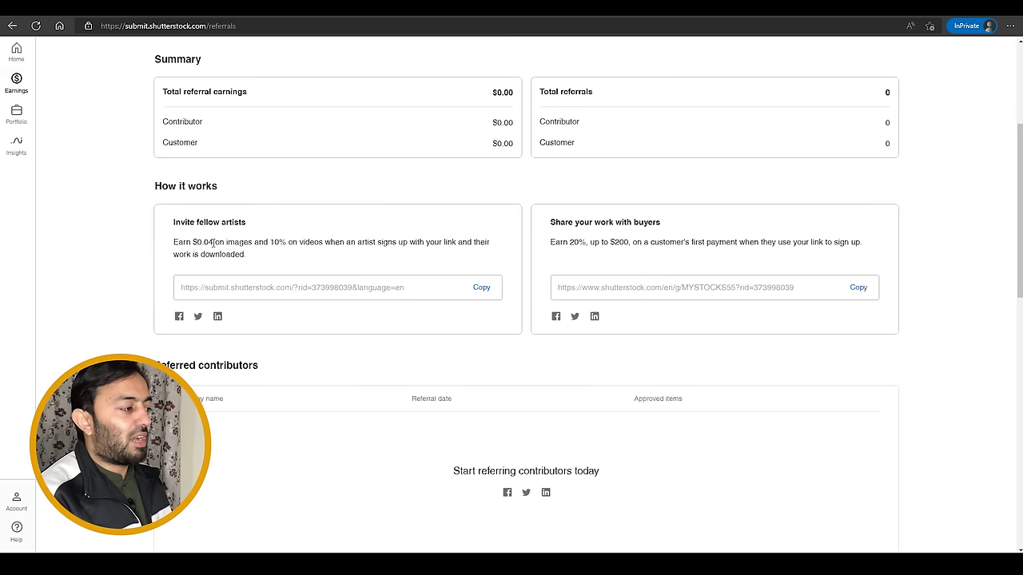
left_click_drag(214, 242, 193, 244)
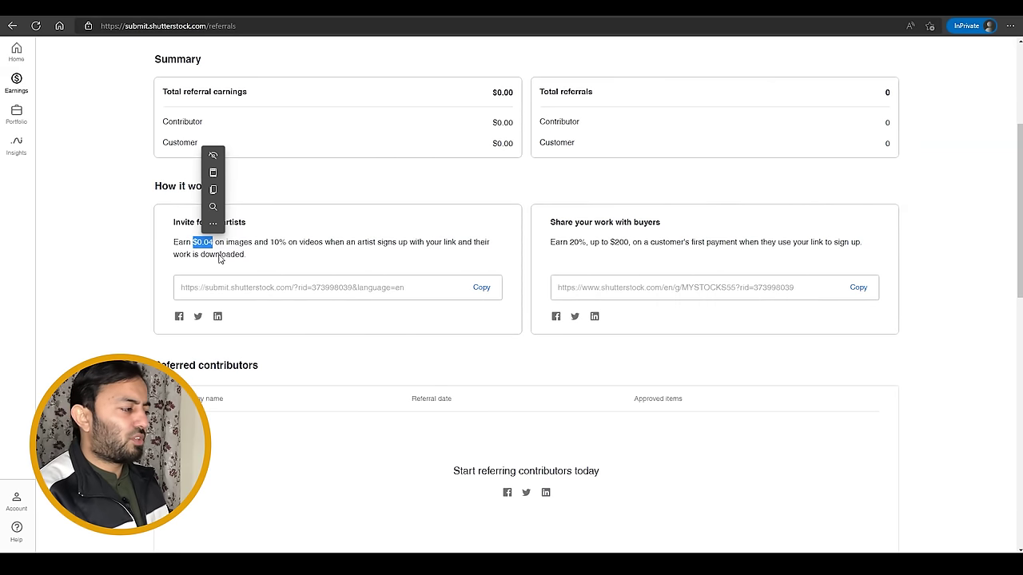
left_click(206, 247)
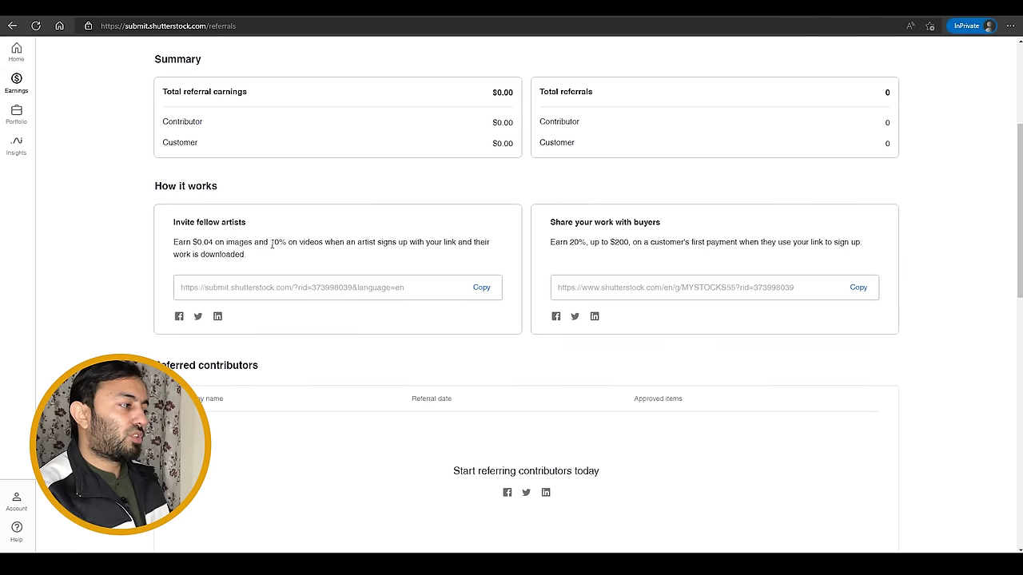
left_click_drag(272, 244, 291, 246)
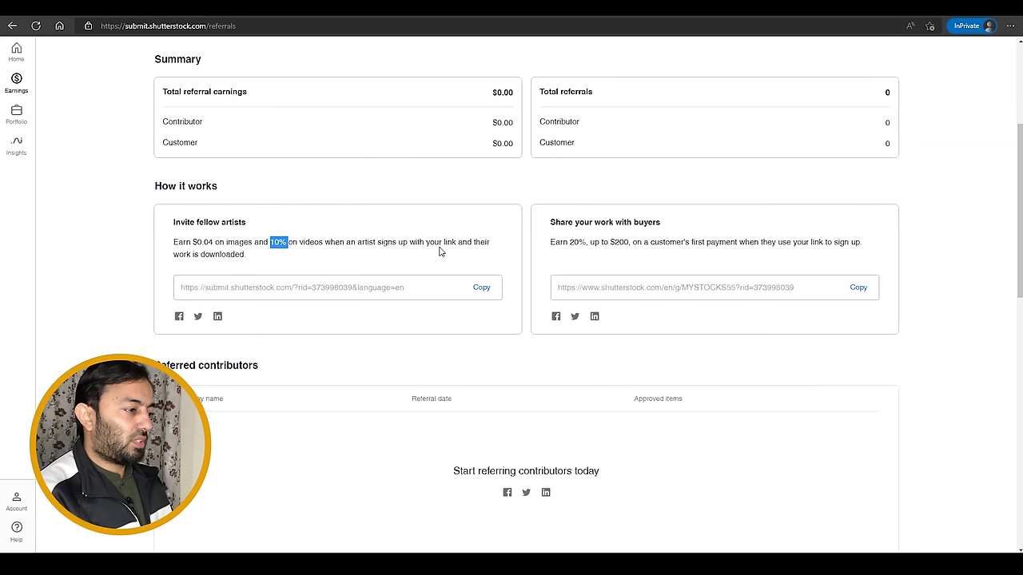
left_click_drag(187, 244, 265, 251)
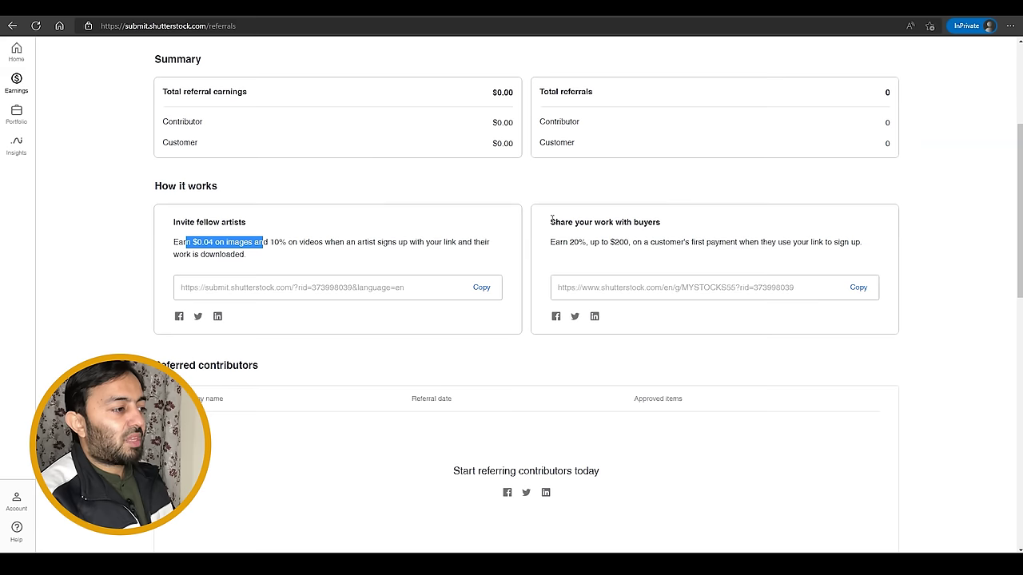
left_click_drag(552, 219, 656, 224)
left_click(659, 222)
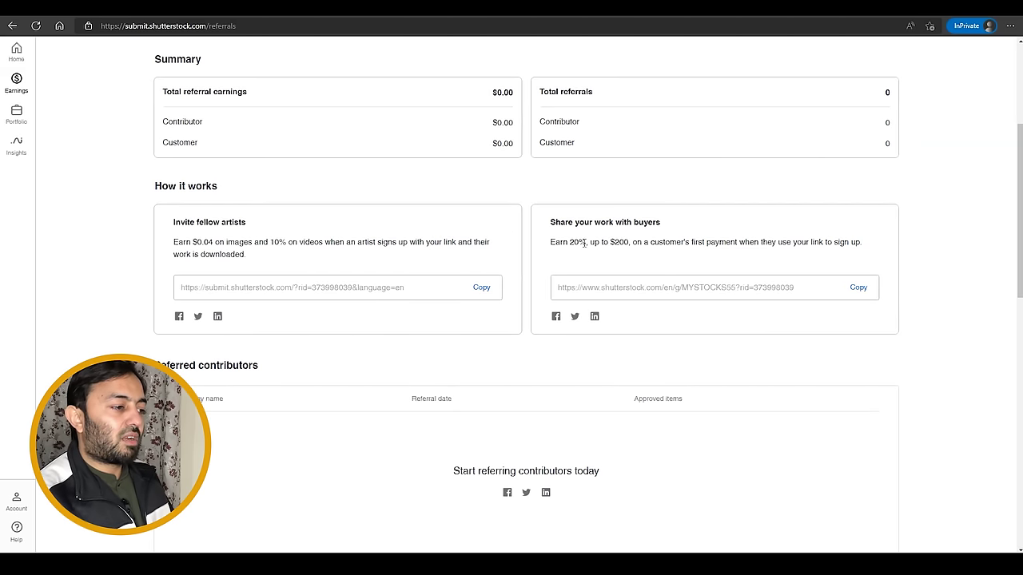
left_click(862, 292)
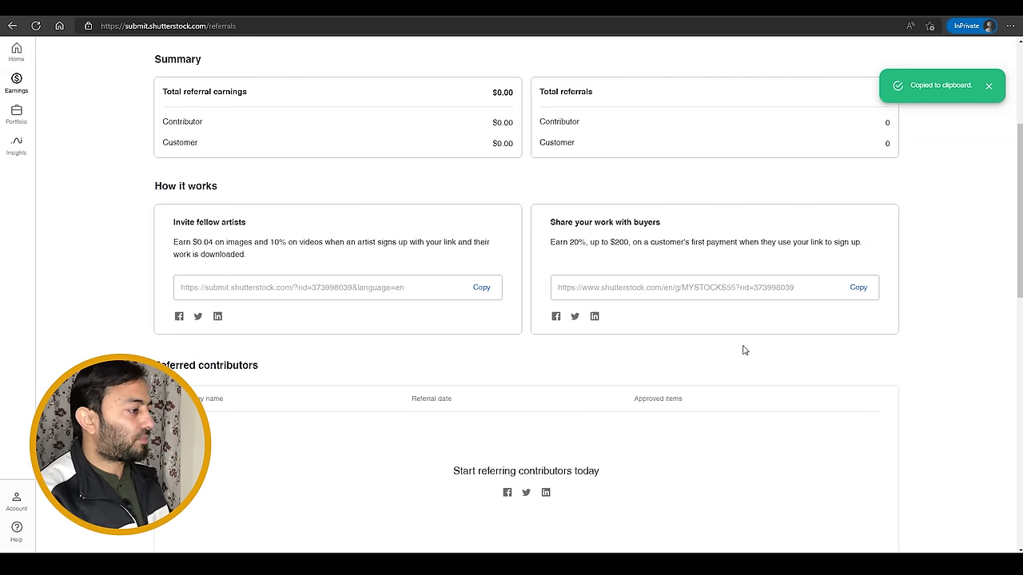
scroll(196, 320, "down", 4)
scroll(147, 253, "up", 5)
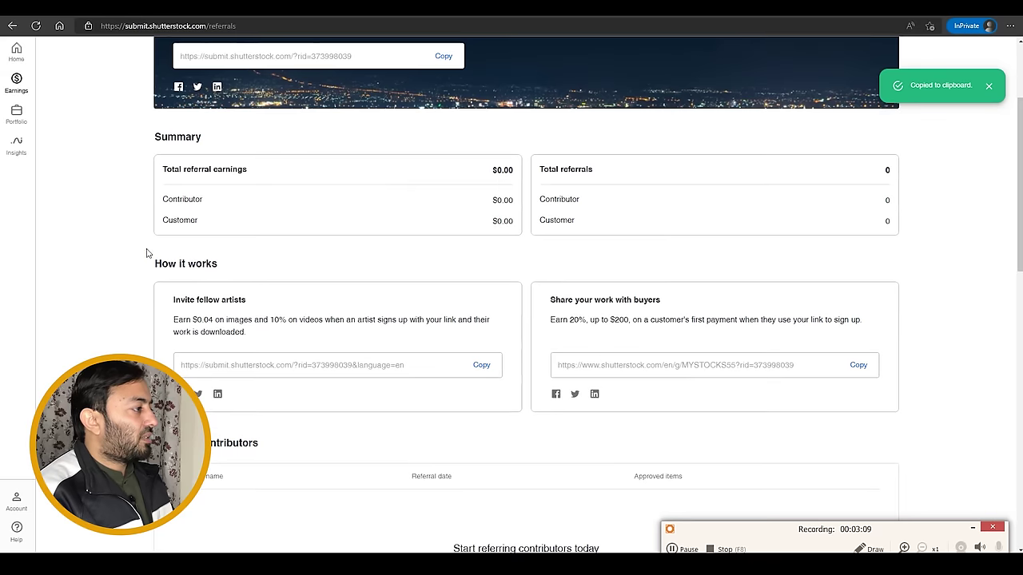
Open Submit content from the Portfolio flyout in the sidebar.
left_click(17, 115)
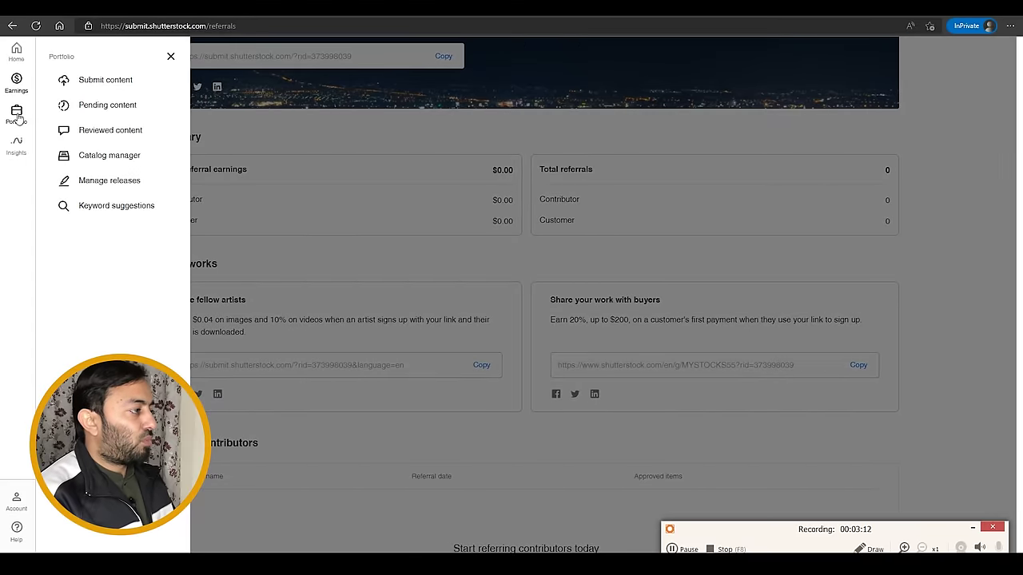
left_click(146, 83)
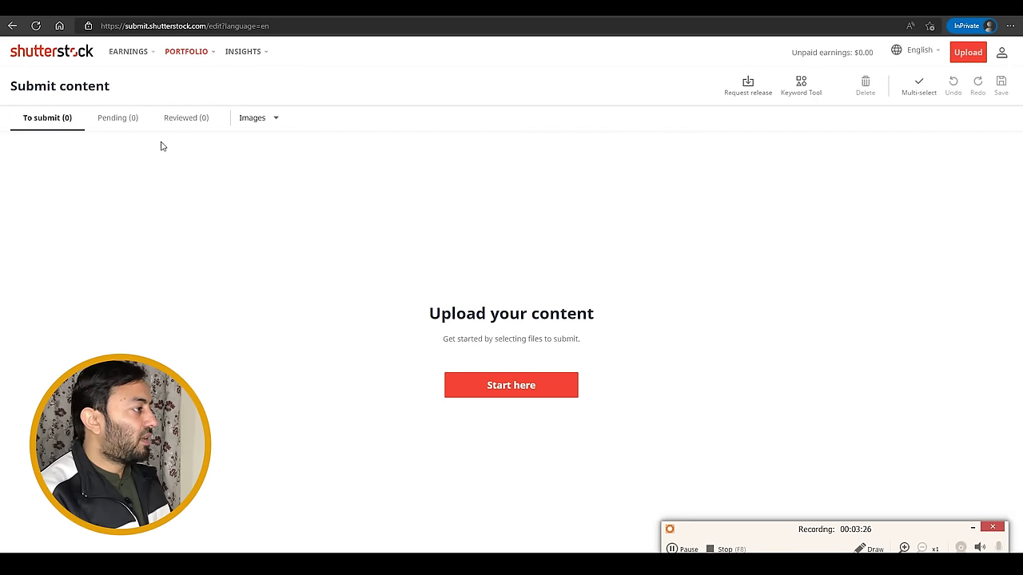
Look over the To submit (0) count and switch to the Reviewed tab.
left_click_drag(13, 86, 125, 87)
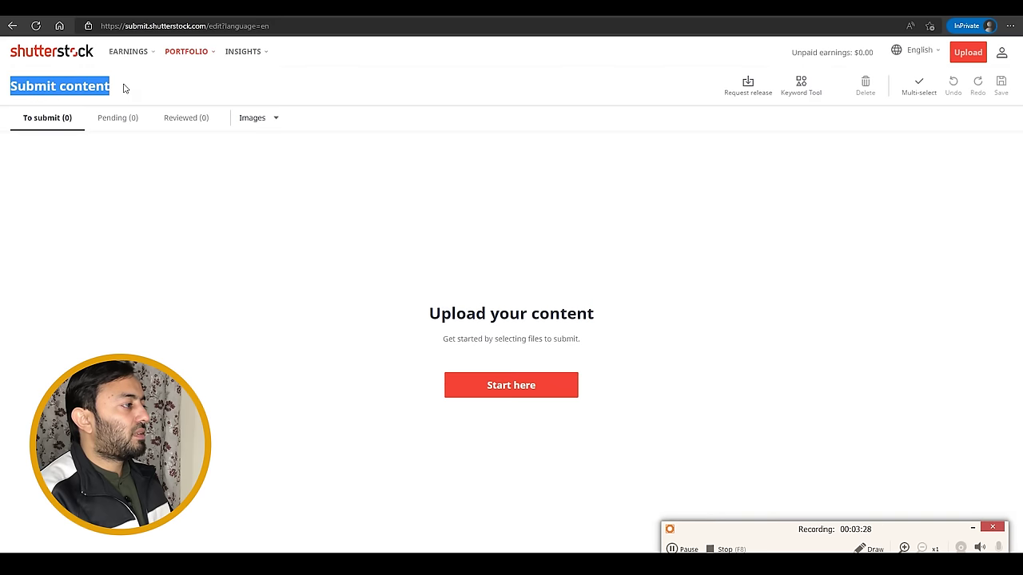
left_click(99, 88)
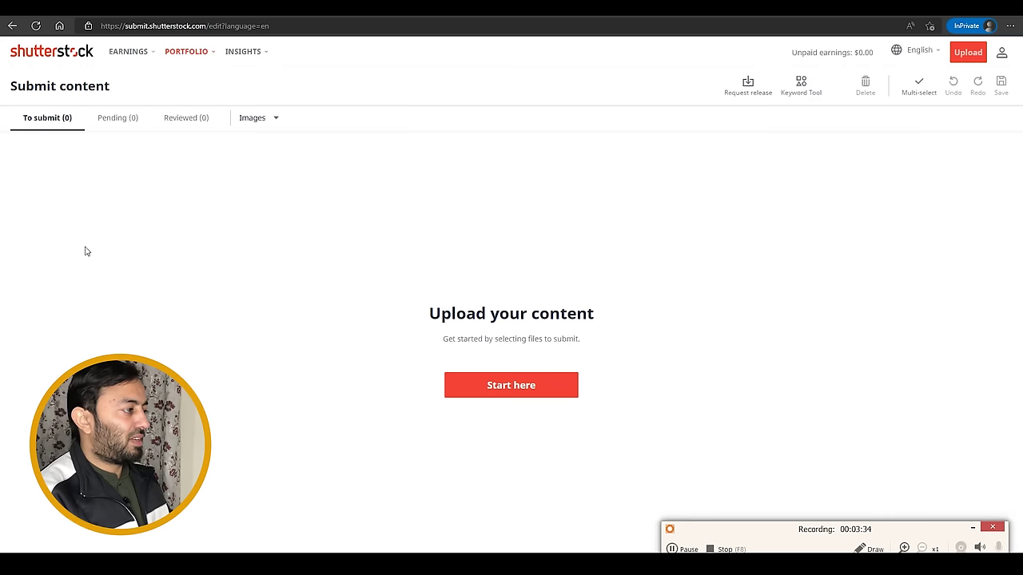
left_click_drag(19, 120, 170, 130)
right_click(71, 121)
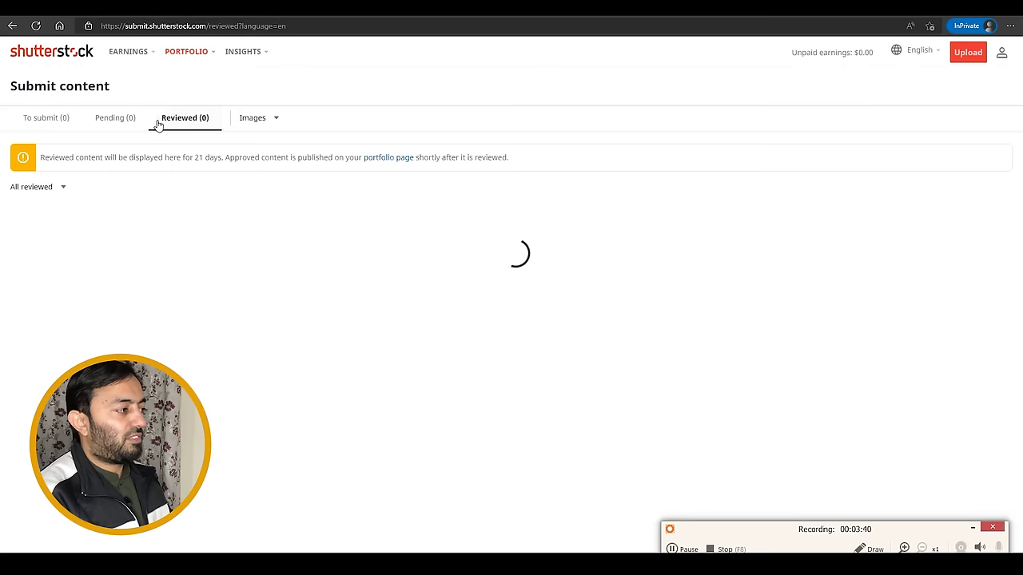
triple_click(214, 126)
left_click(256, 130)
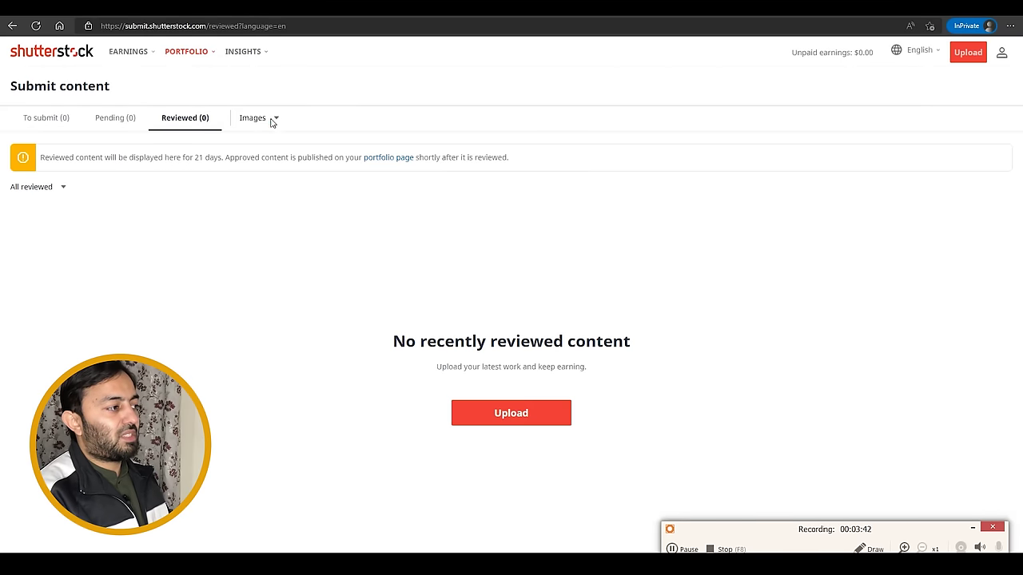
Switch the Reviewed list to Videos, then back to Images.
left_click(271, 120)
left_click(272, 145)
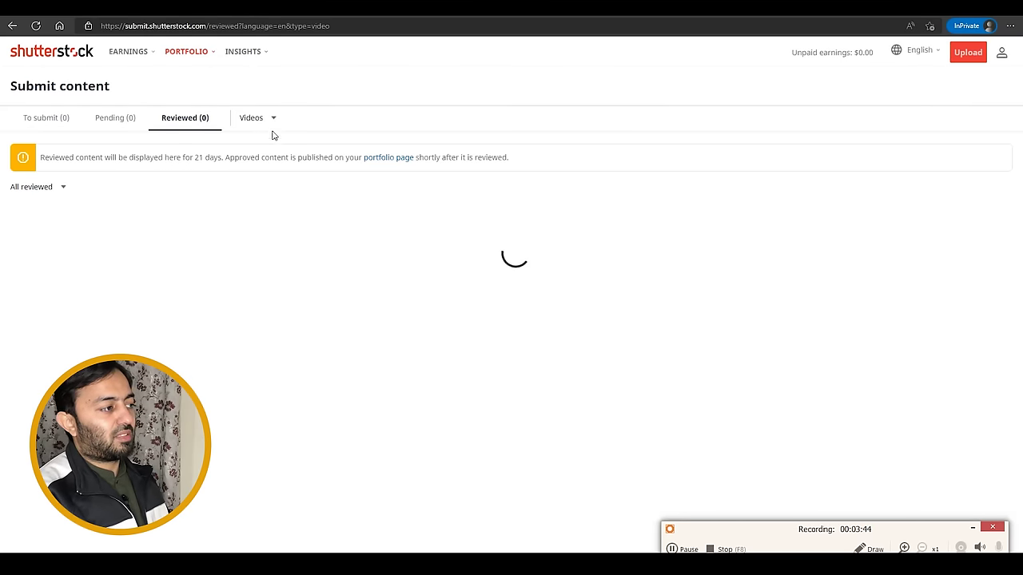
left_click(268, 121)
left_click(268, 127)
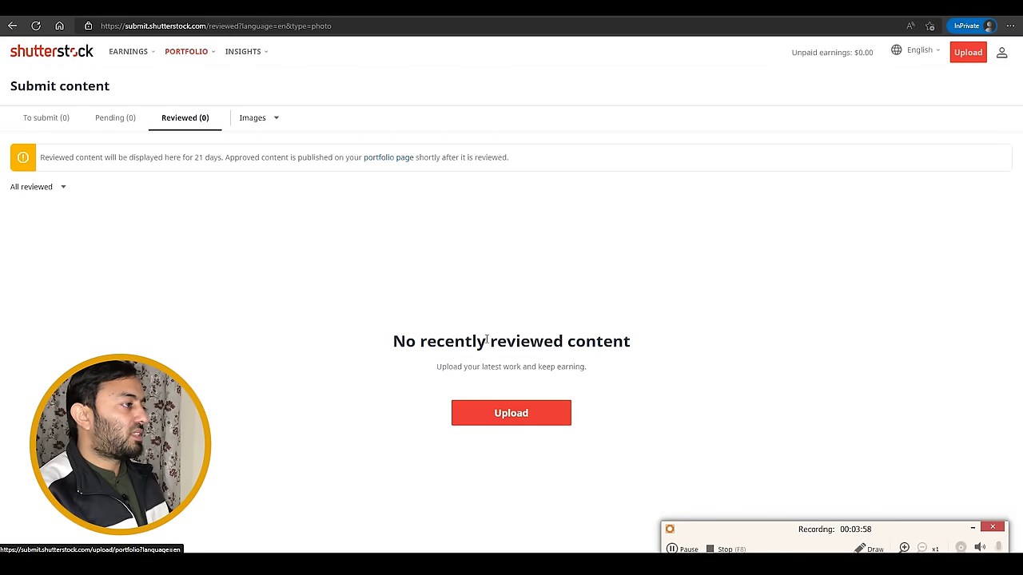
mouse_move(201, 57)
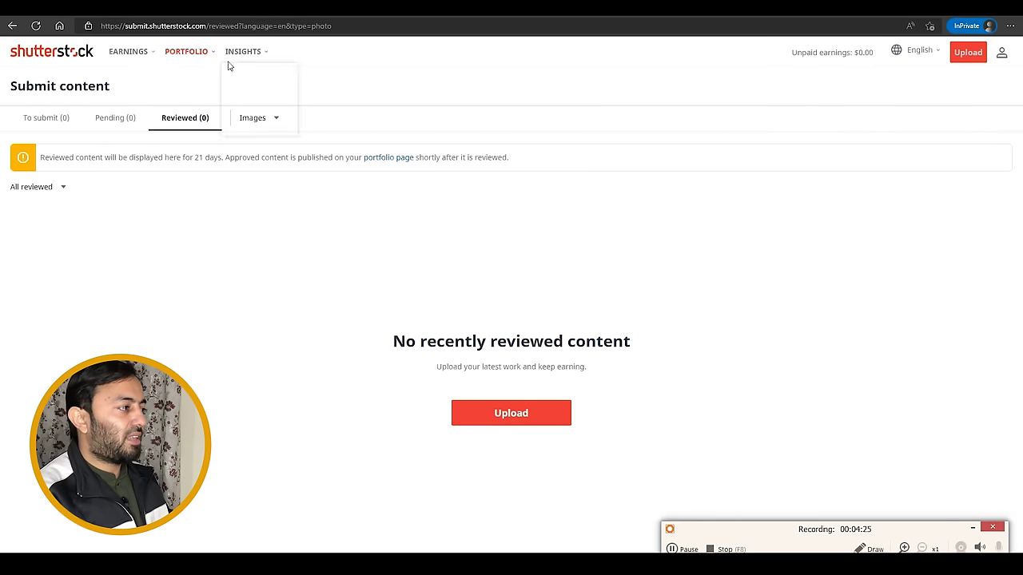
Open Payment History from the EARNINGS menu, which shows no payments sent yet.
mouse_move(145, 64)
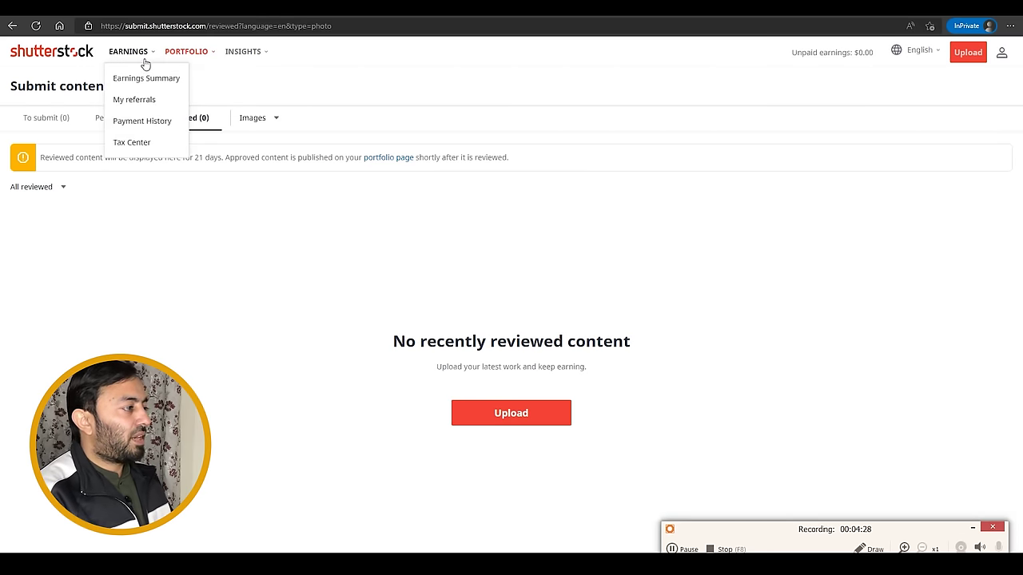
left_click(170, 130)
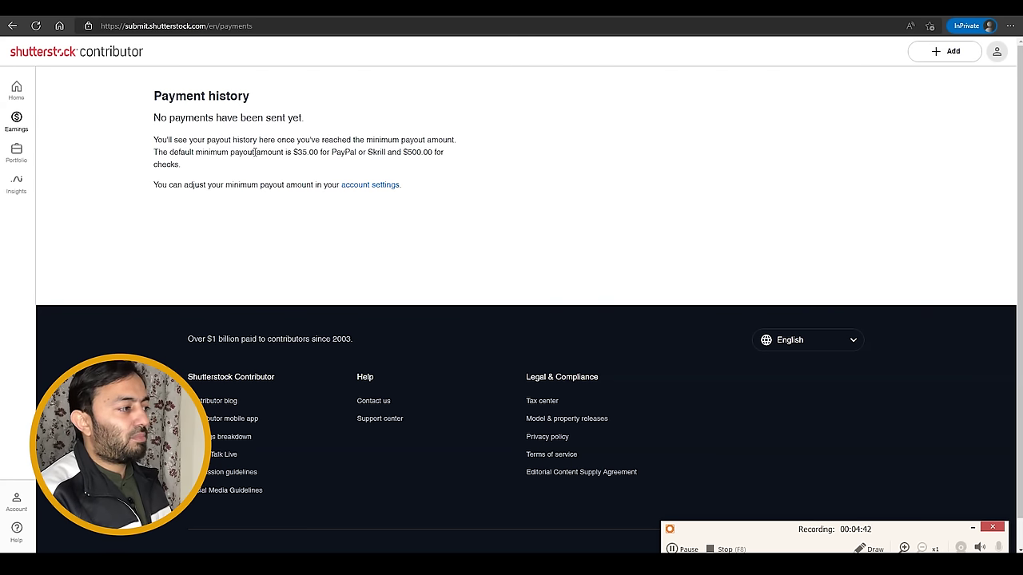
Highlight the $35.00 minimum payout, then open the Tax center from the Earnings sidebar.
left_click_drag(255, 151, 320, 152)
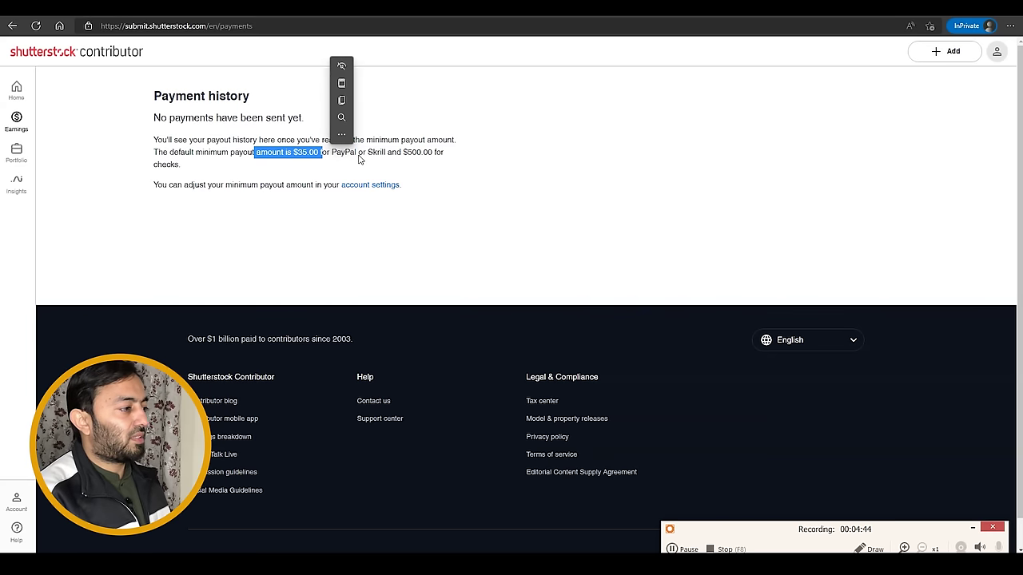
left_click(287, 156)
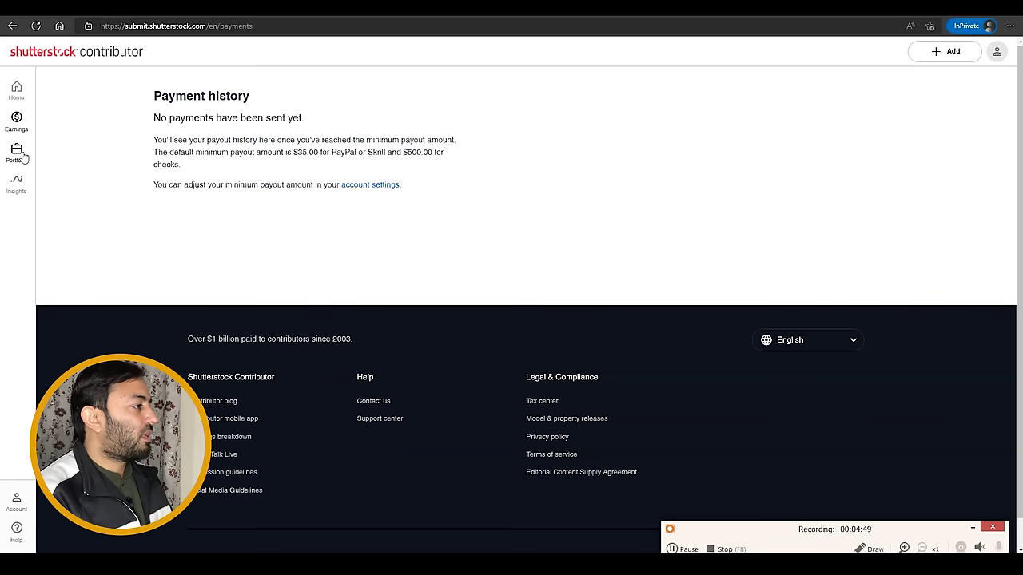
scroll(24, 158, "down", 1)
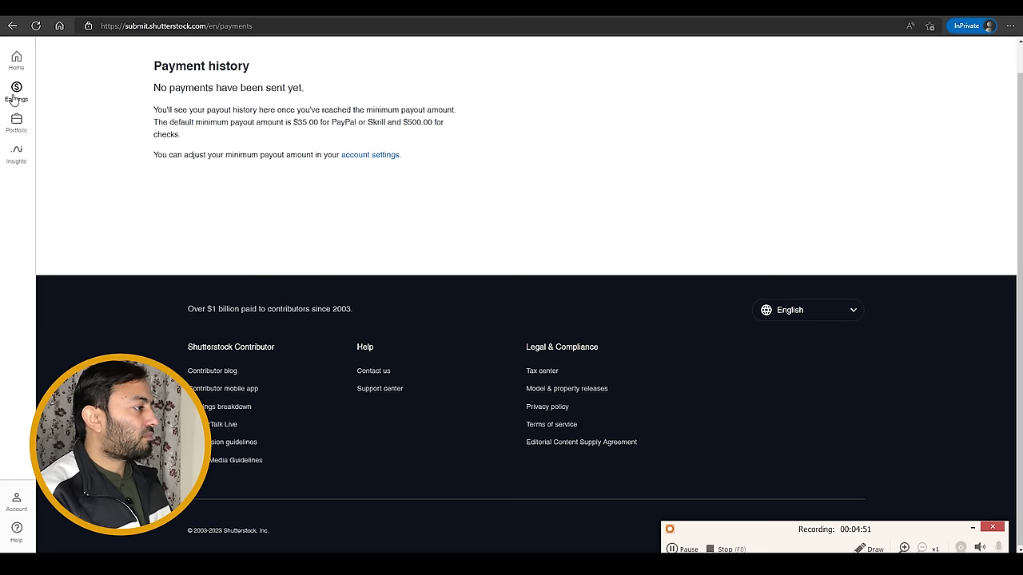
mouse_move(13, 99)
left_click(147, 162)
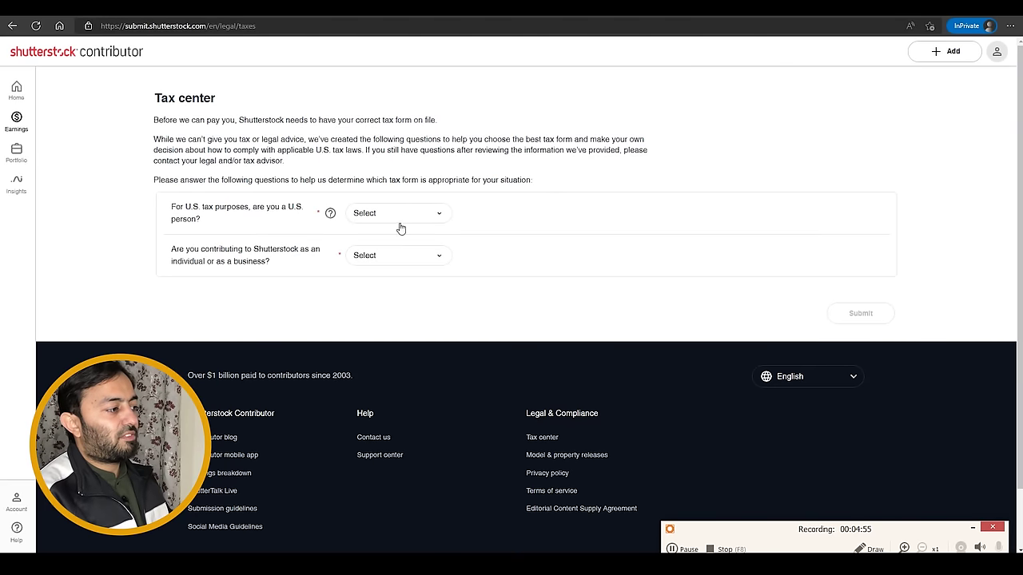
Highlight each of the two tax-form questions, then open the Portfolio sidebar flyout.
left_click_drag(251, 208, 312, 216)
left_click(232, 211)
left_click_drag(193, 254, 285, 268)
left_click(292, 272)
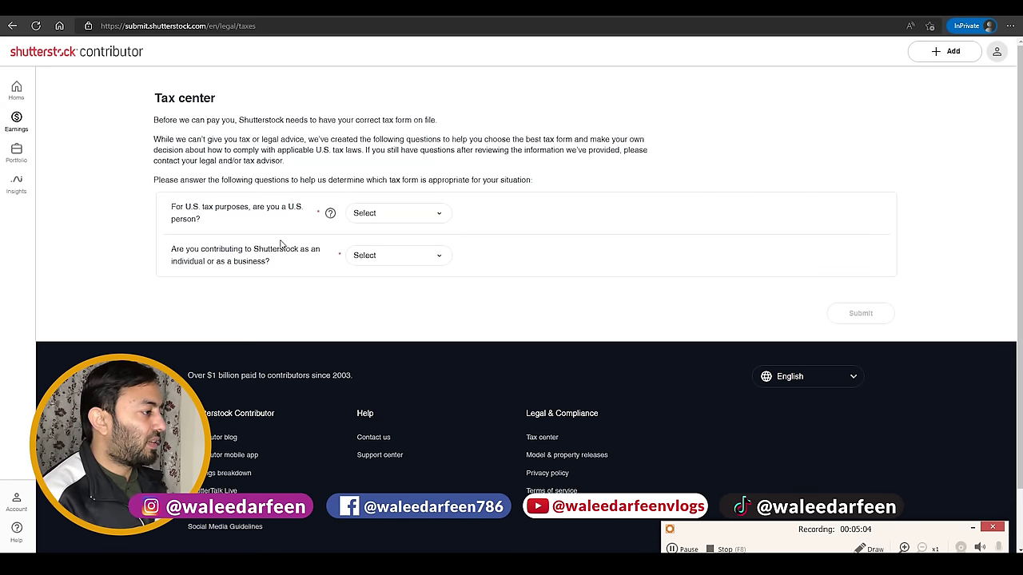
left_click(16, 151)
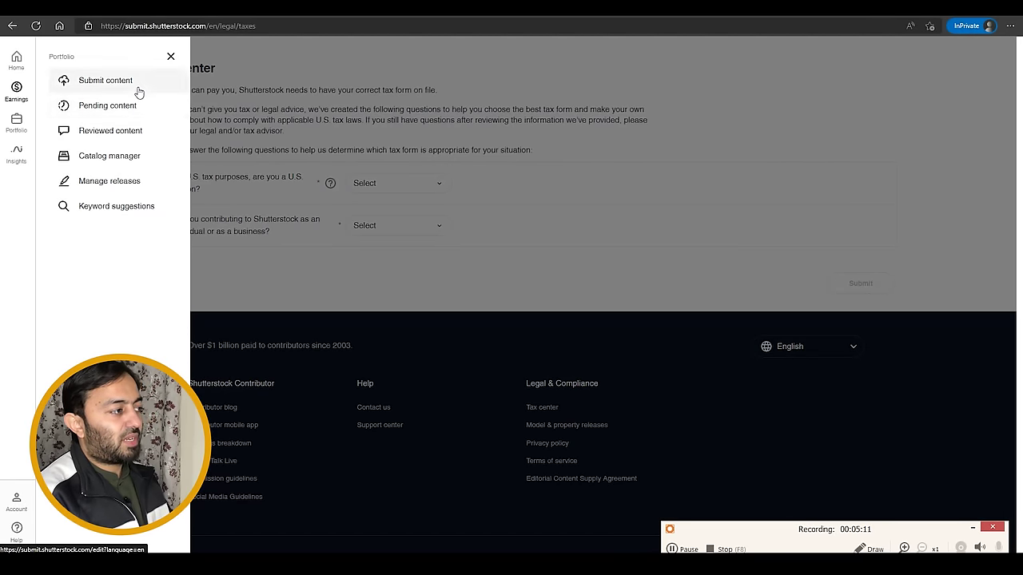
Open the Catalog Manager, showing an empty portfolio with 0 images.
left_click(145, 162)
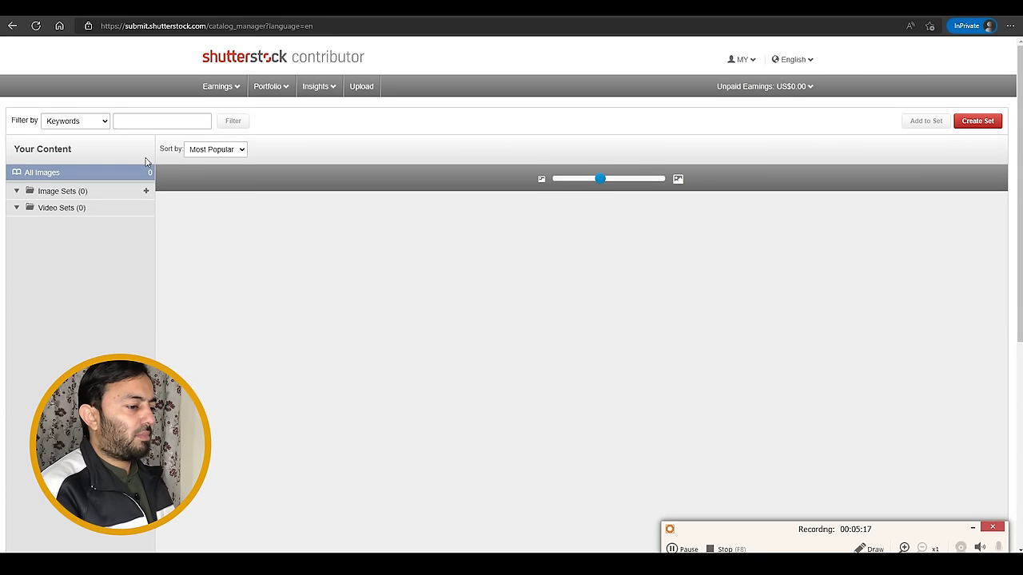
scroll(395, 264, "down", 2)
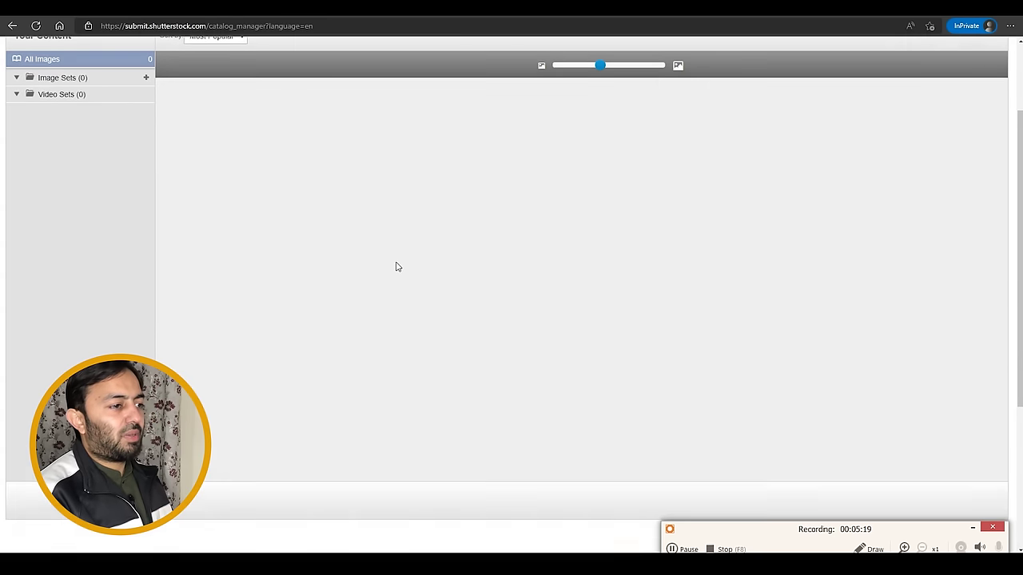
scroll(474, 244, "up", 2)
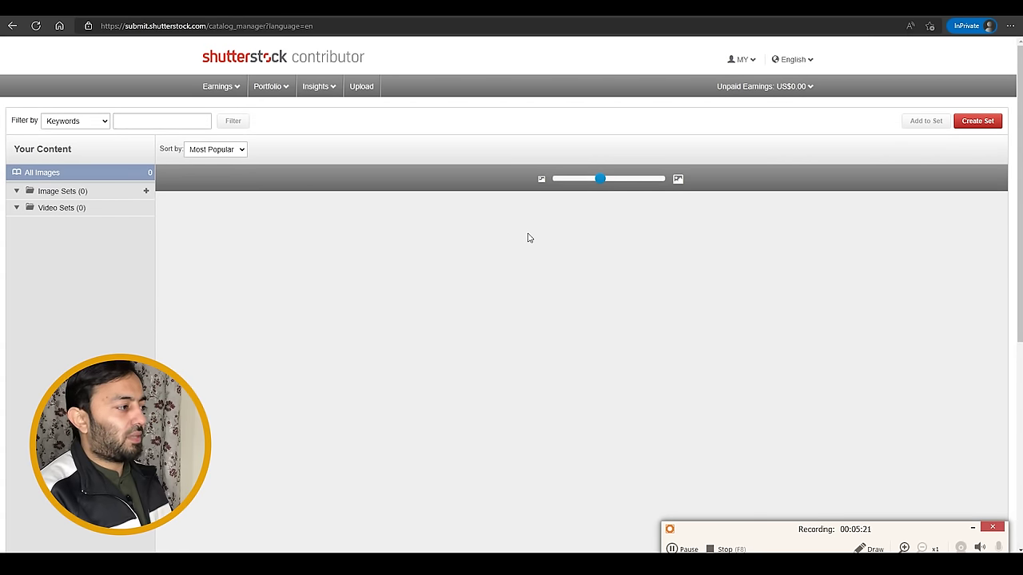
Browse the top navigation menus, visiting Top Performers and then The Shot List guide.
left_click(278, 94)
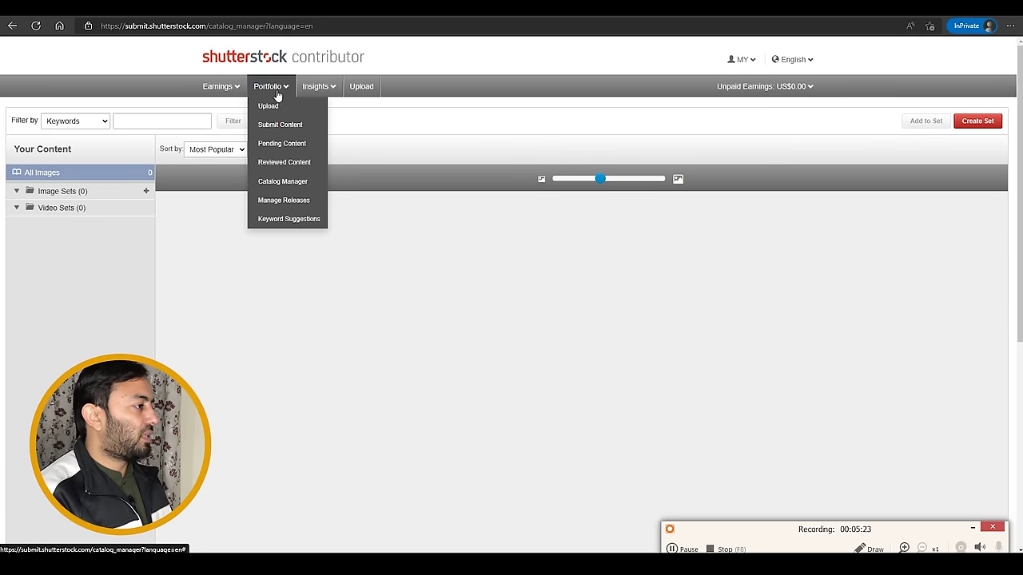
mouse_move(305, 94)
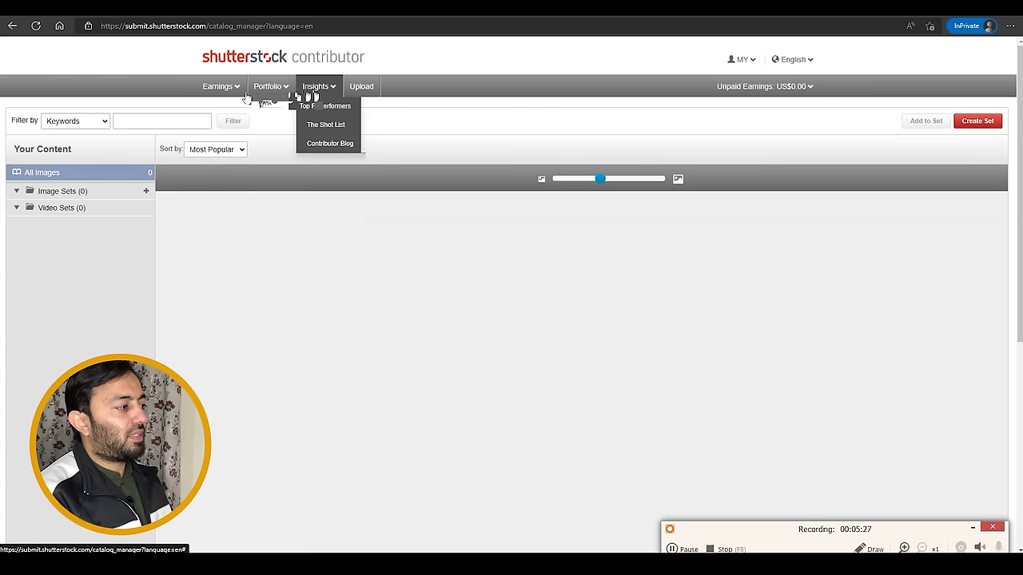
mouse_move(235, 96)
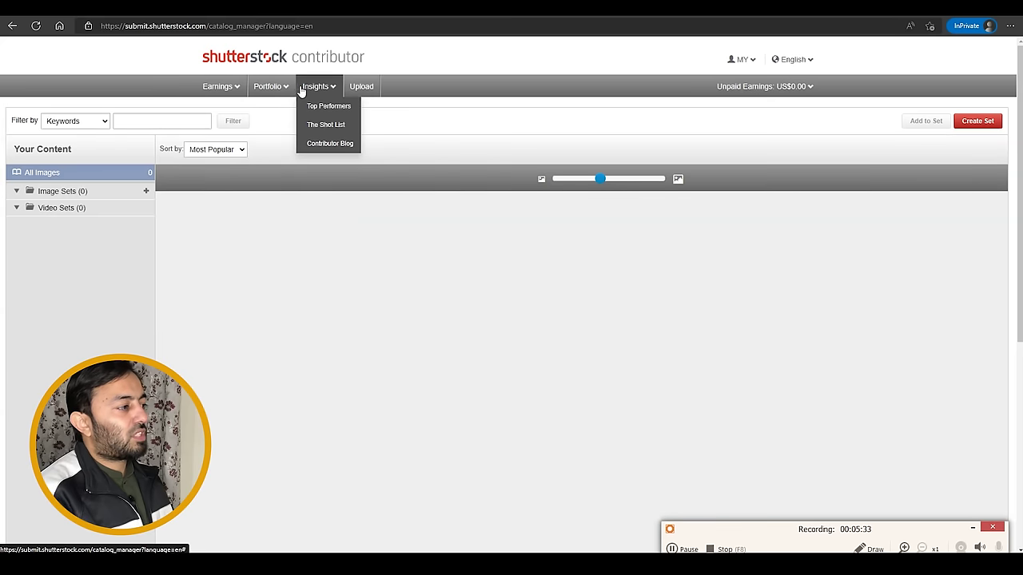
left_click(336, 110)
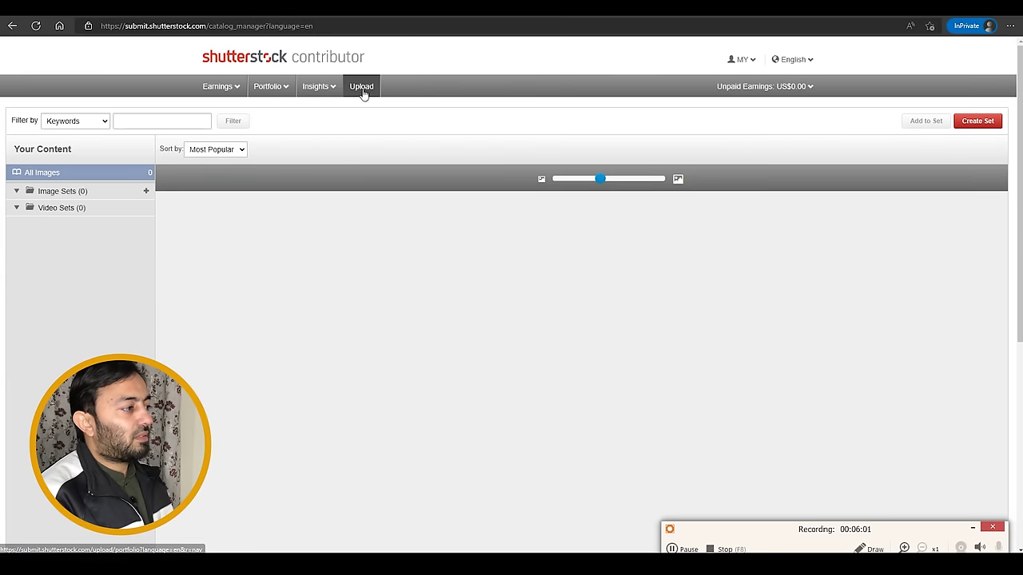
mouse_move(324, 94)
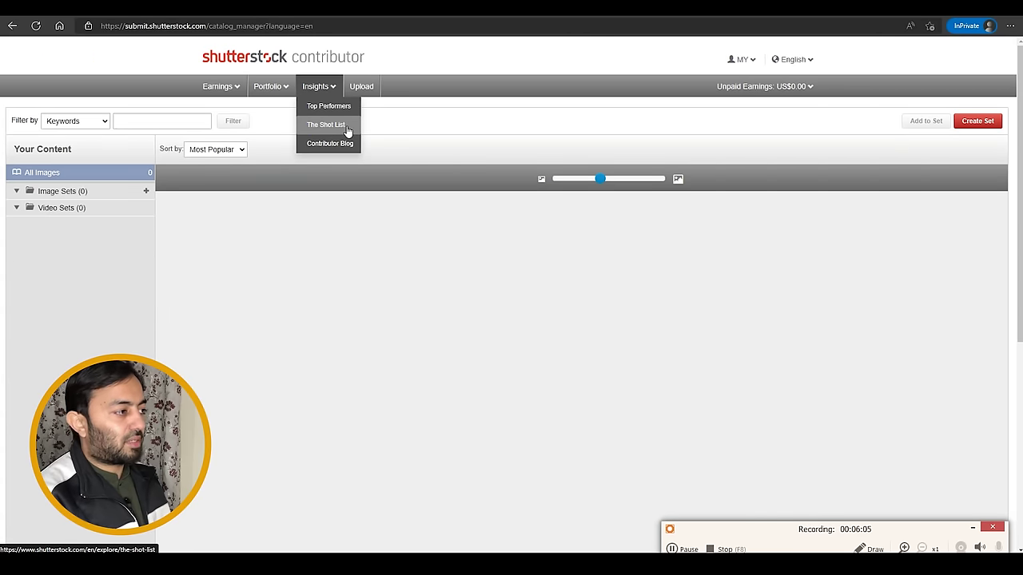
left_click(346, 126)
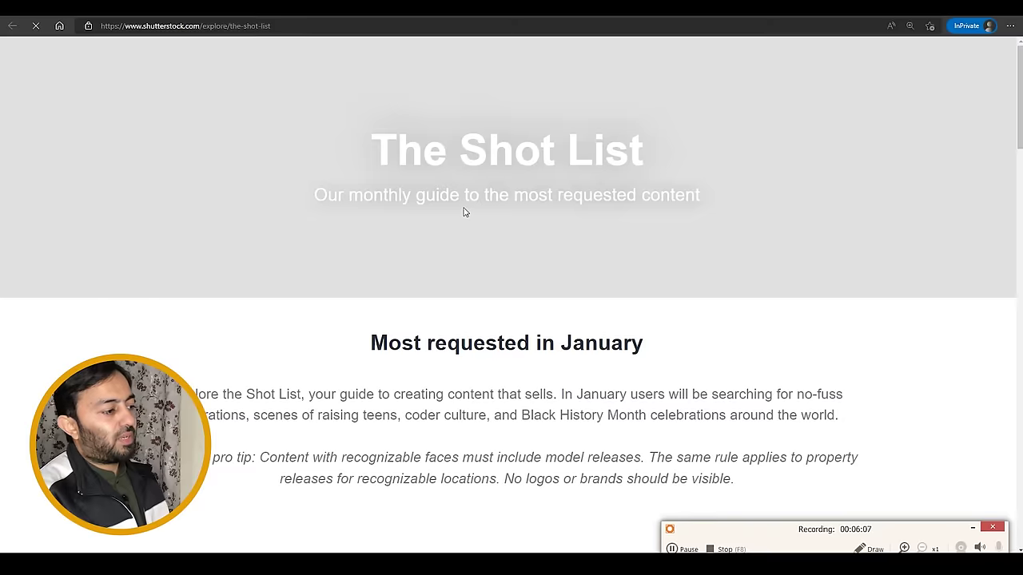
Scroll down The Shot List to the Black History Month heading and highlight it.
scroll(470, 272, "down", 2)
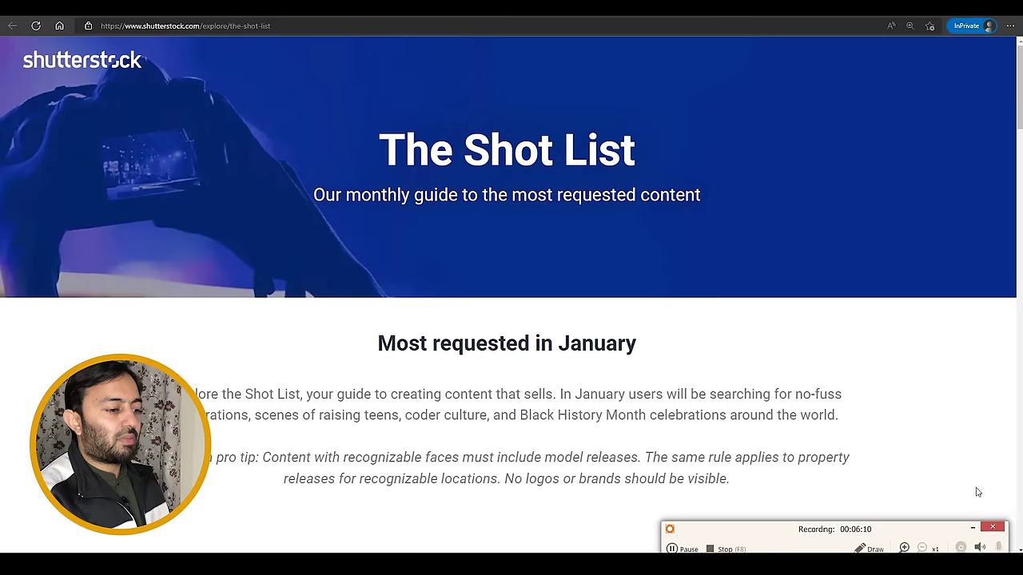
left_click(974, 528)
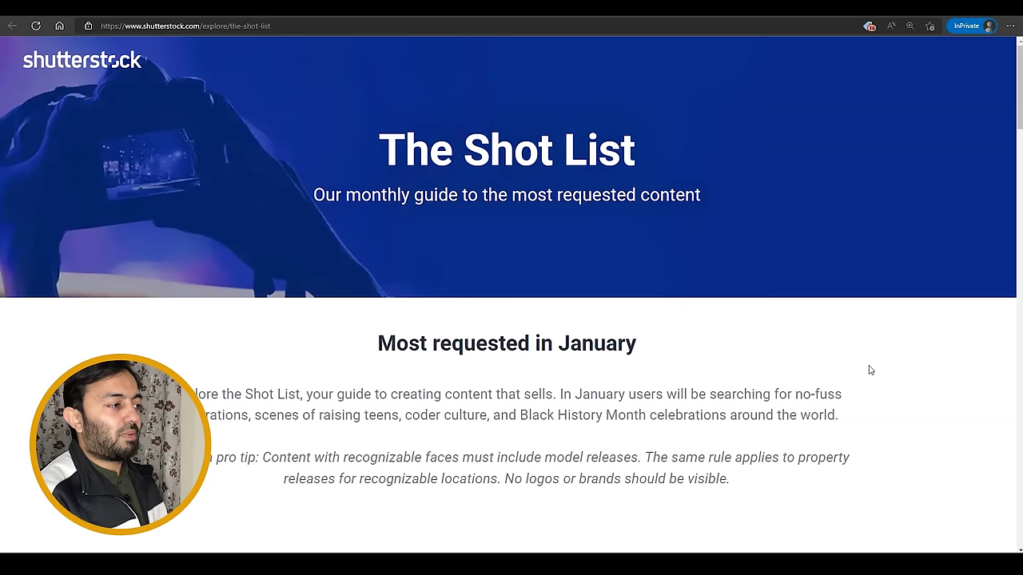
scroll(415, 167, "down", 1)
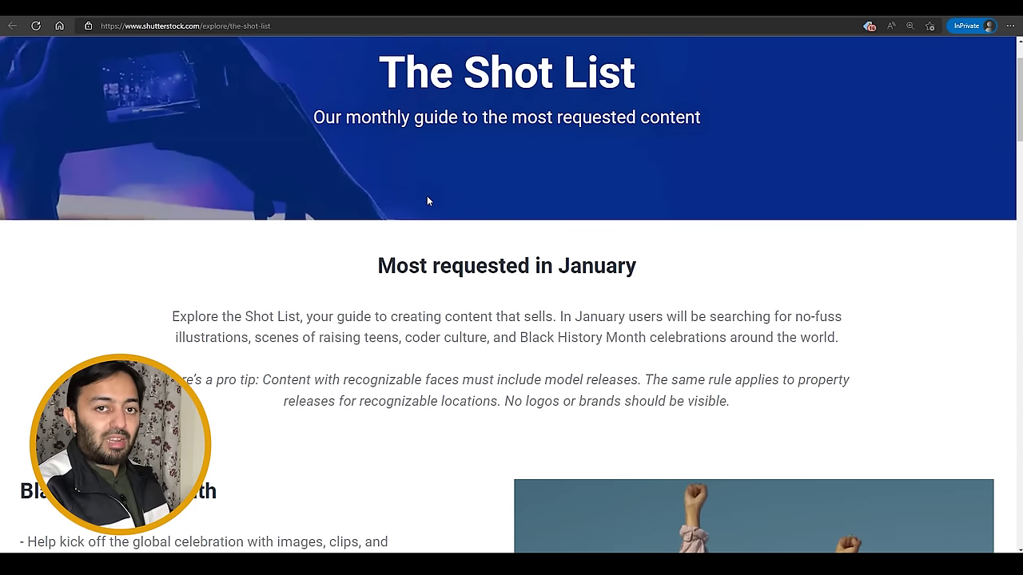
scroll(429, 201, "down", 1)
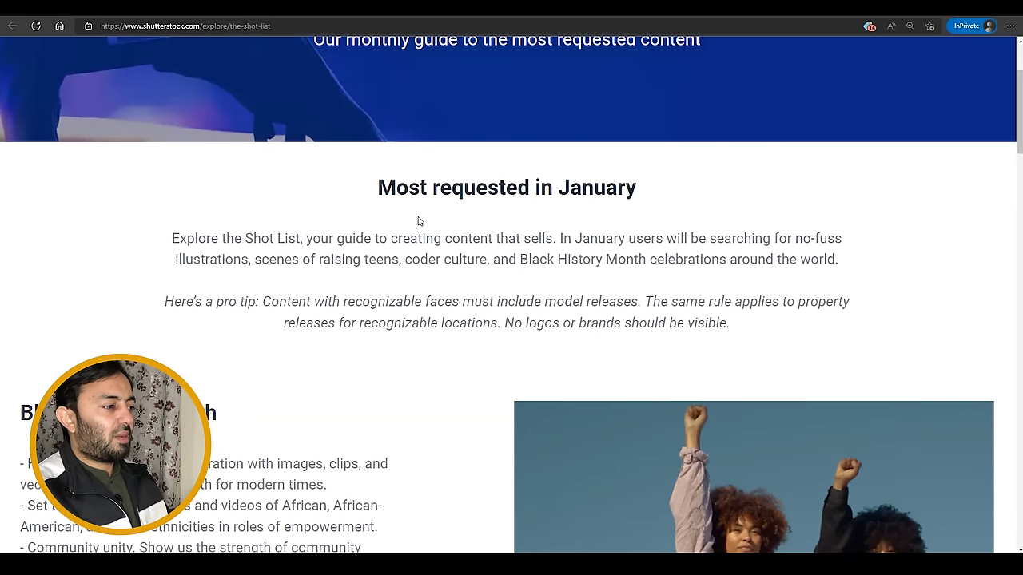
scroll(372, 294, "down", 1)
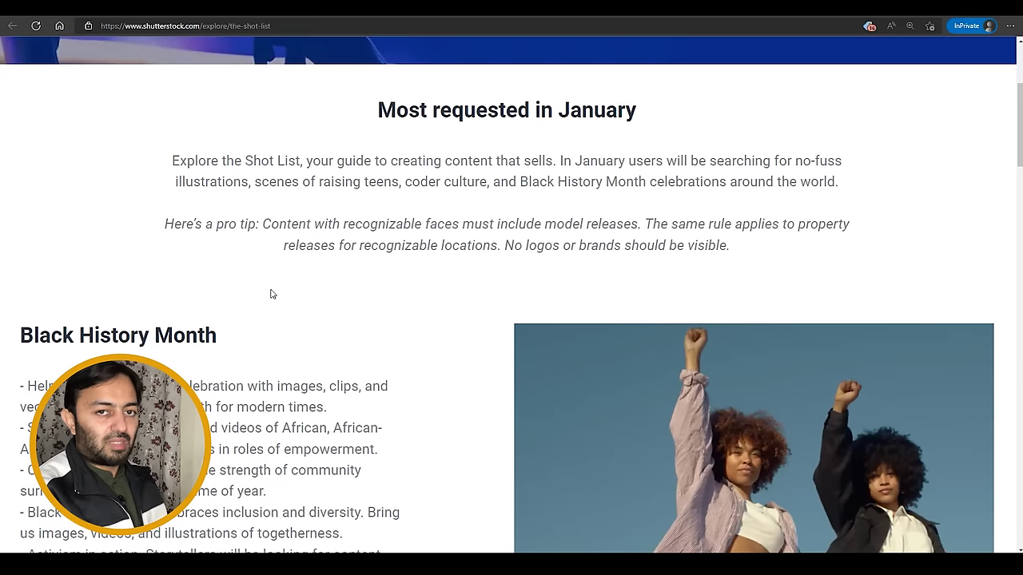
scroll(270, 290, "down", 1)
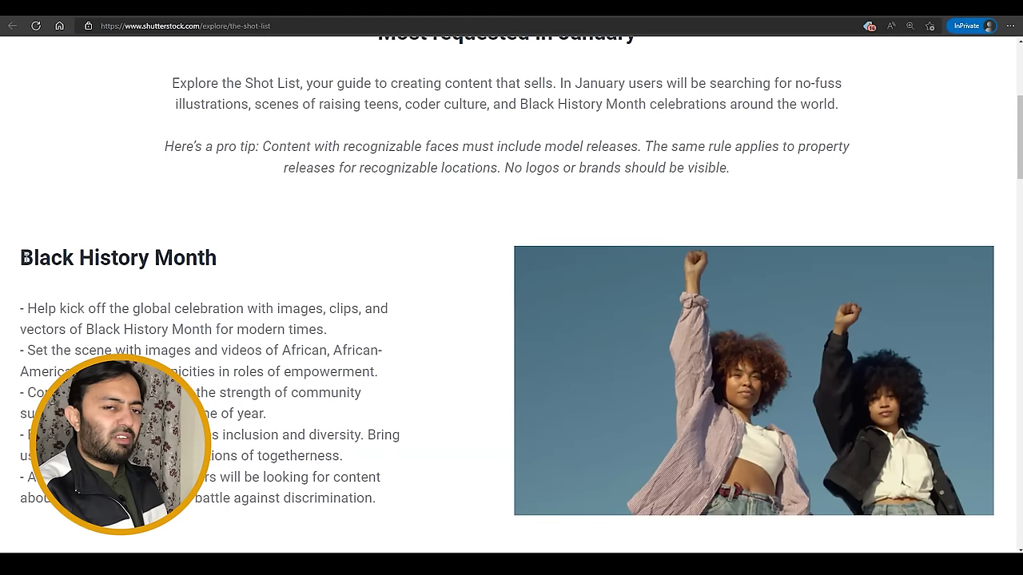
scroll(25, 257, "down", 1)
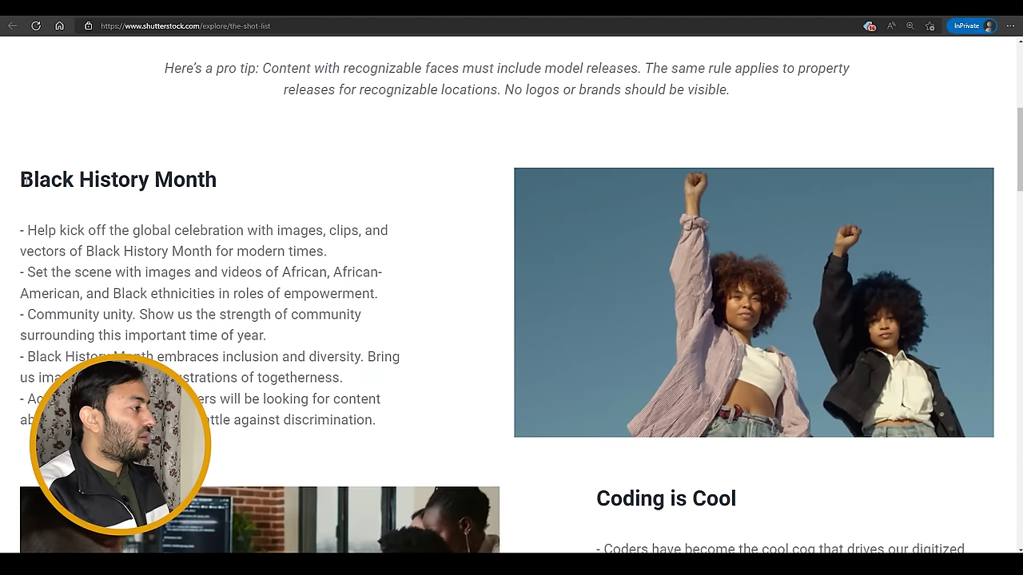
left_click_drag(22, 179, 219, 185)
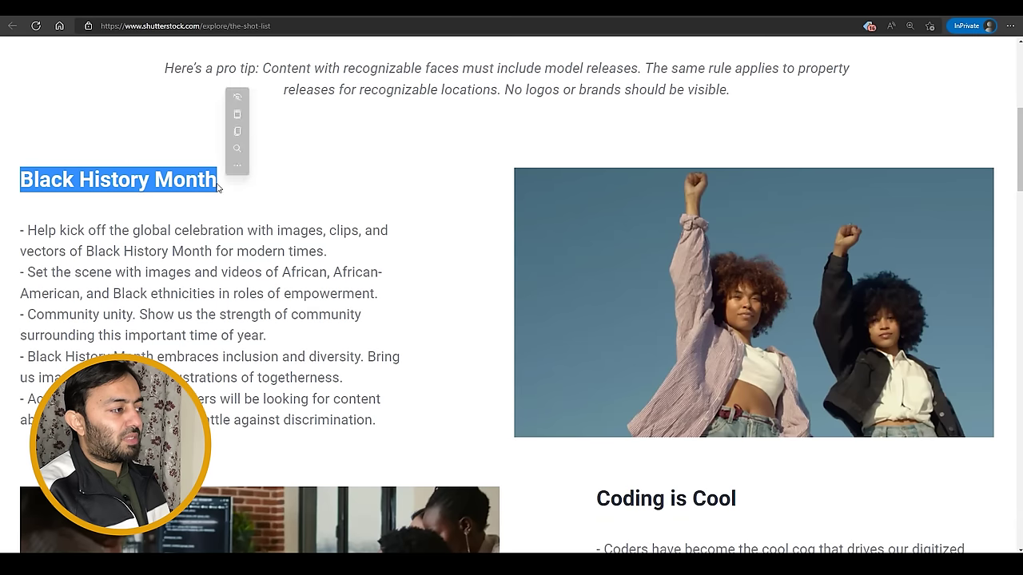
left_click(194, 189)
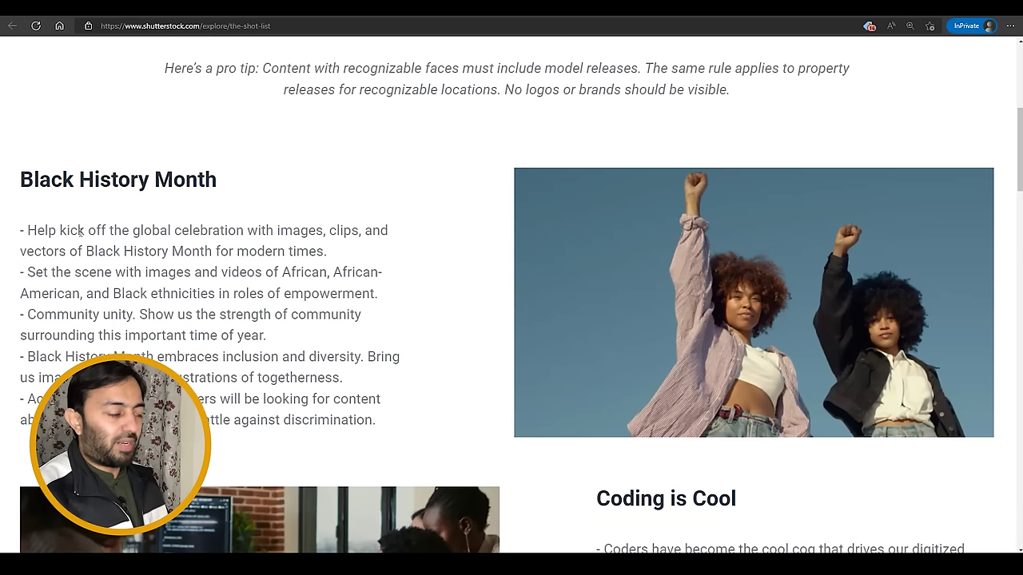
Highlight the Black History Month bullet points and the Coding is Cool heading.
scroll(26, 212, "down", 1)
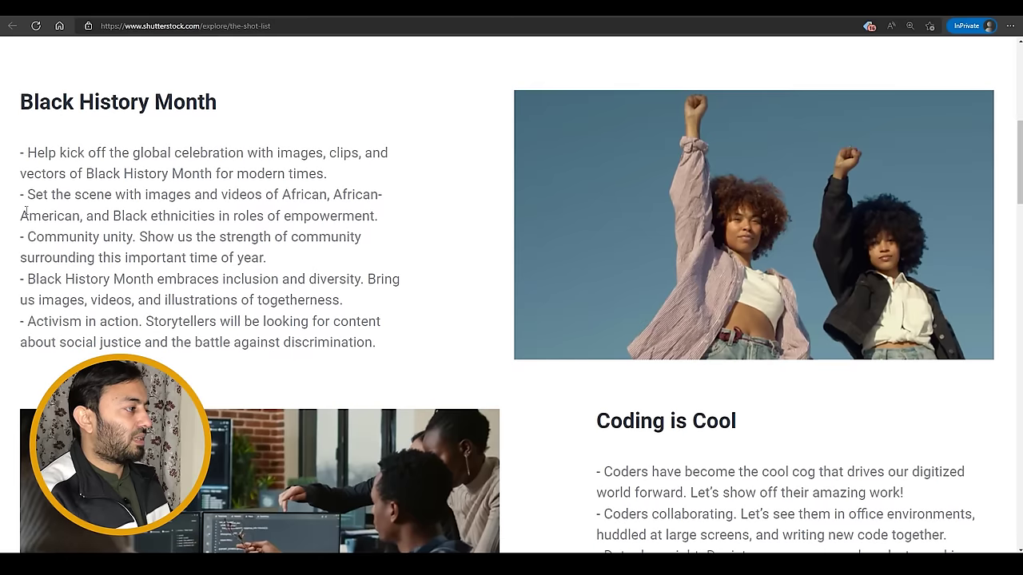
left_click_drag(29, 153, 410, 365)
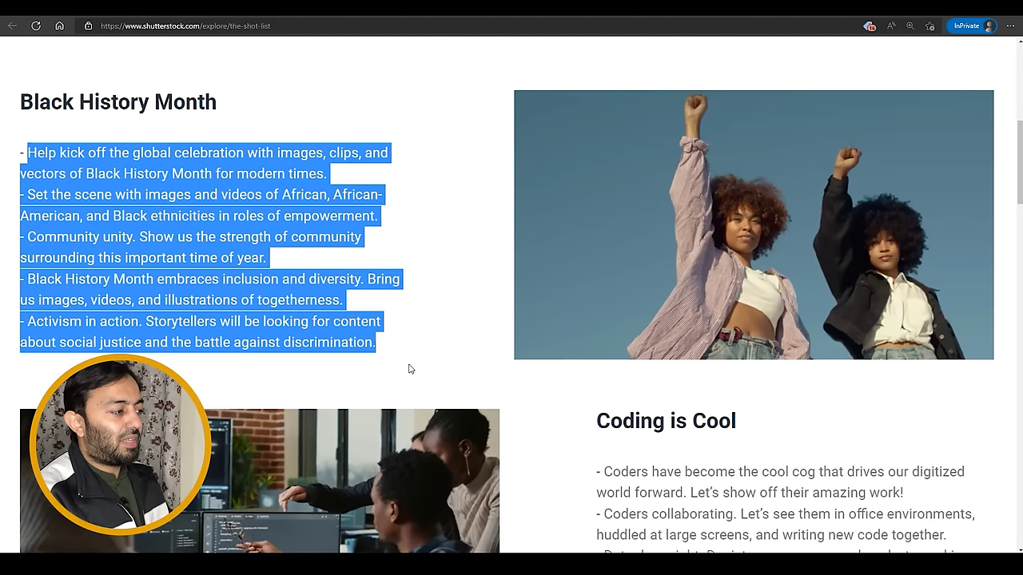
left_click(296, 294)
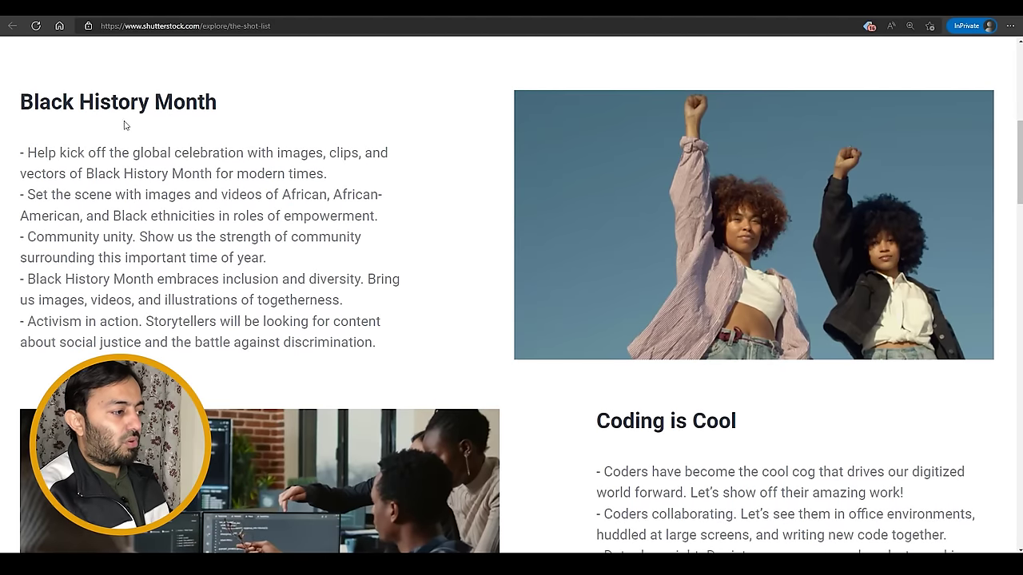
scroll(445, 251, "down", 3)
left_click_drag(598, 190, 725, 192)
left_click(726, 191)
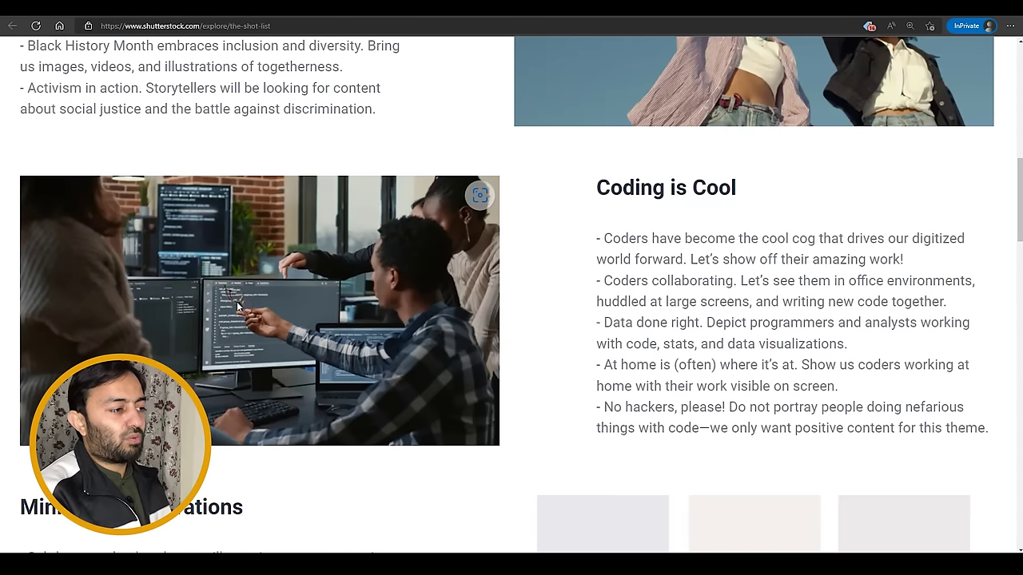
scroll(286, 312, "down", 1)
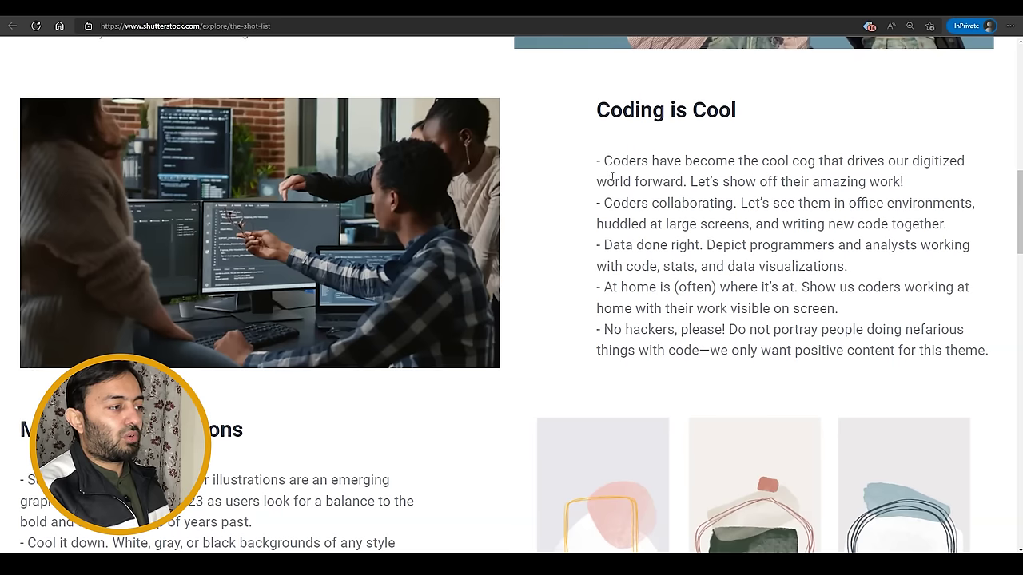
left_click_drag(604, 157, 998, 363)
scroll(998, 363, "down", 3)
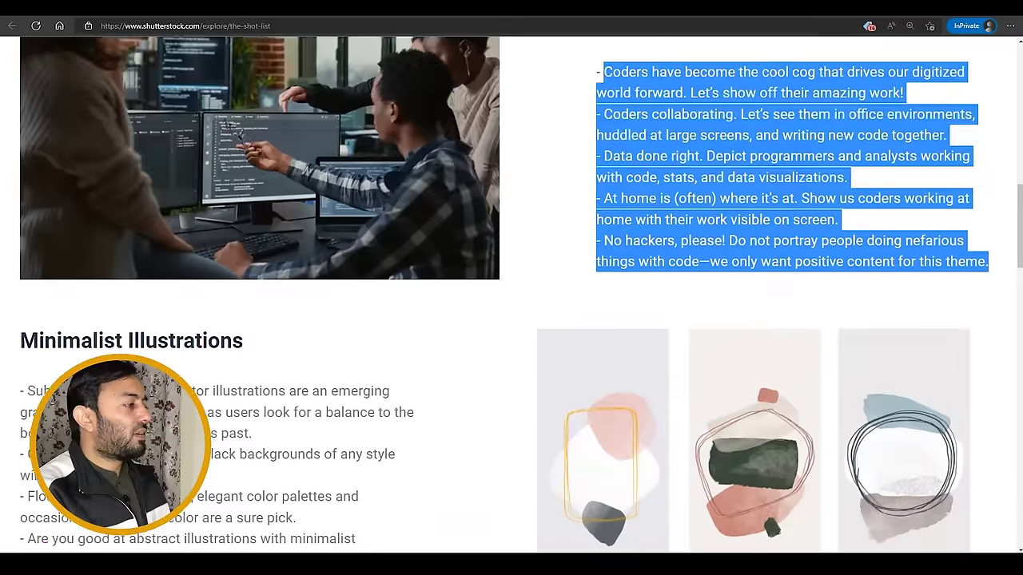
scroll(123, 239, "down", 1)
left_click_drag(24, 119, 103, 144)
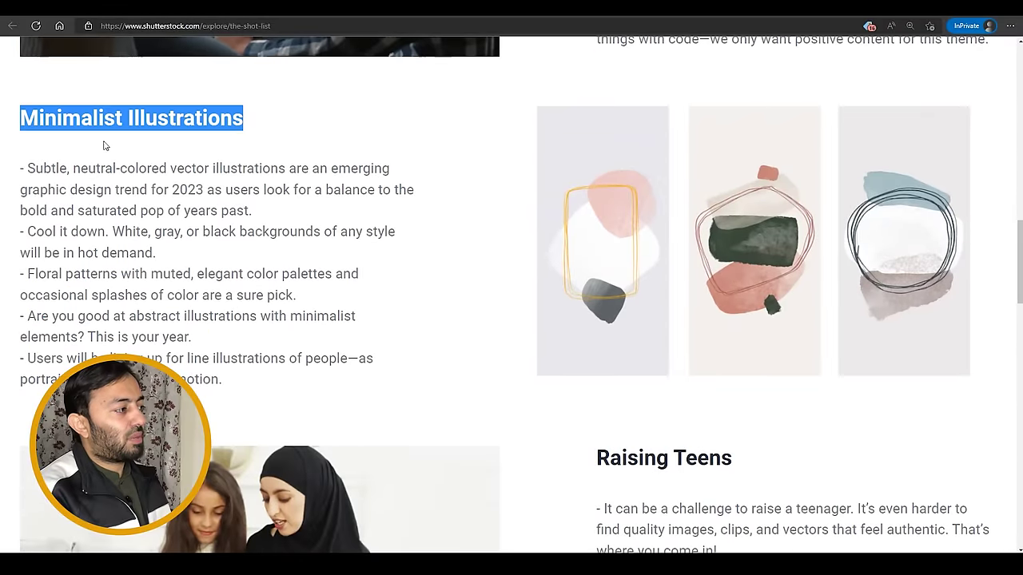
left_click_drag(192, 140, 260, 133)
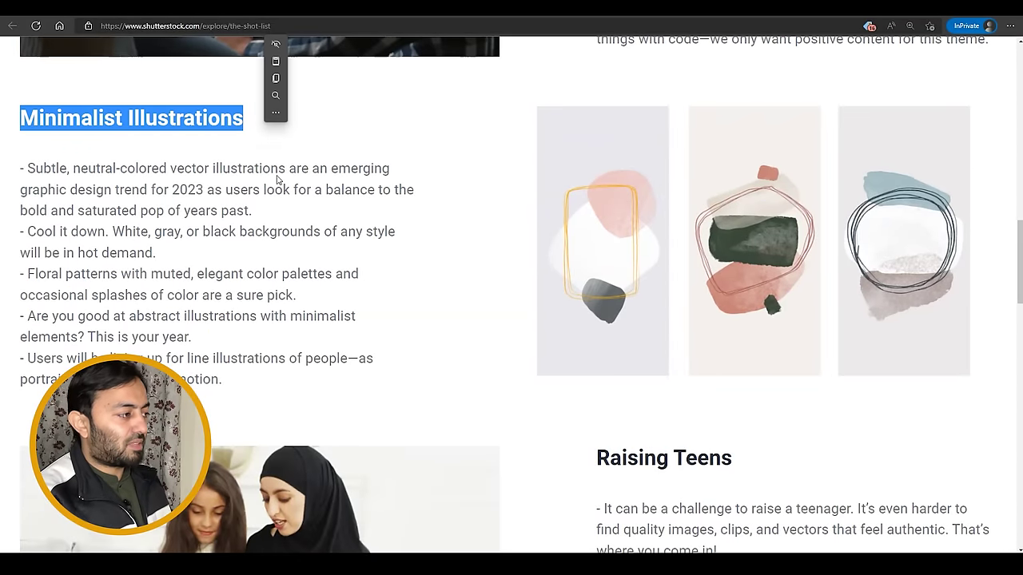
left_click(100, 169)
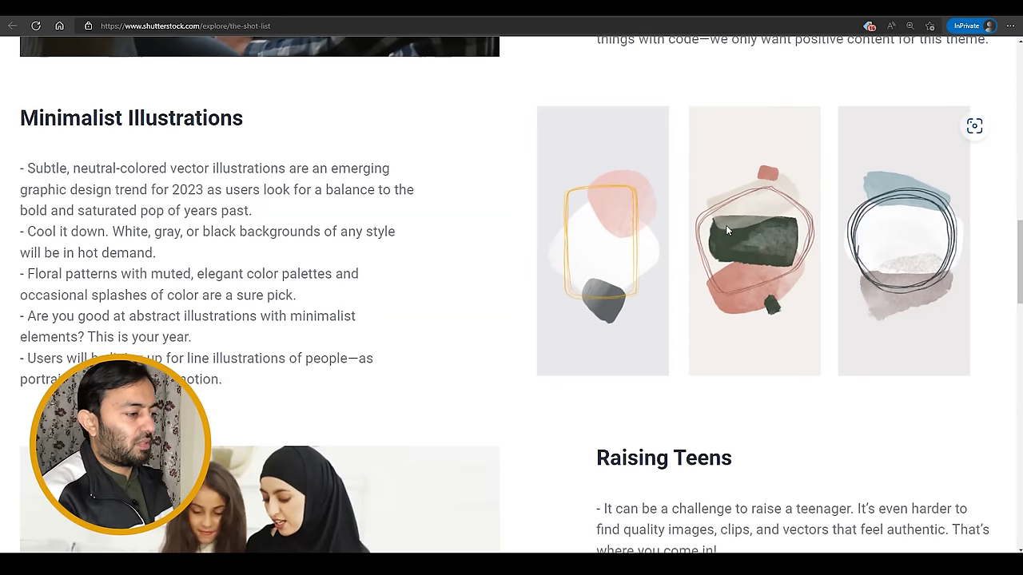
scroll(724, 240, "down", 4)
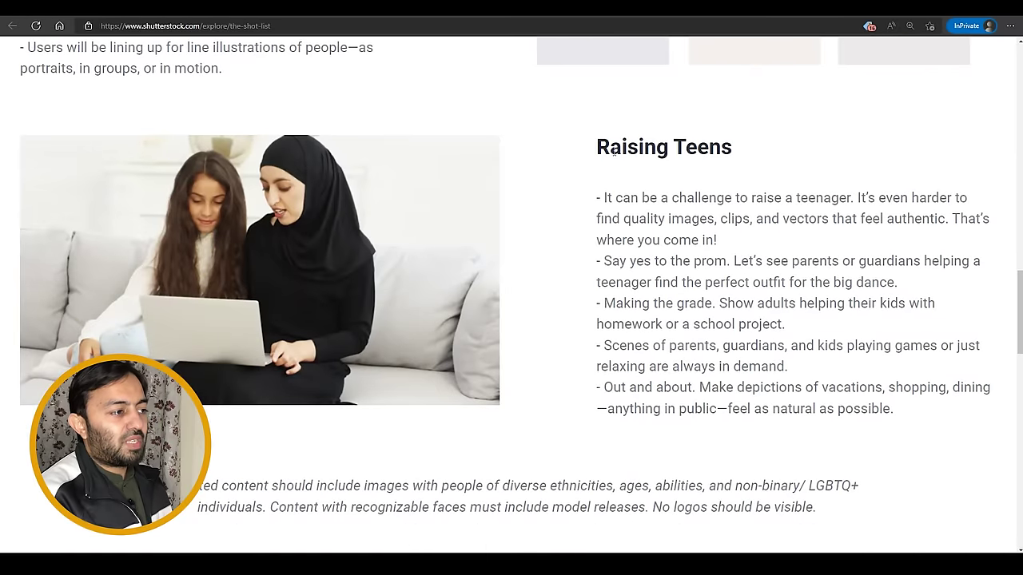
left_click_drag(594, 149, 736, 147)
left_click(669, 156)
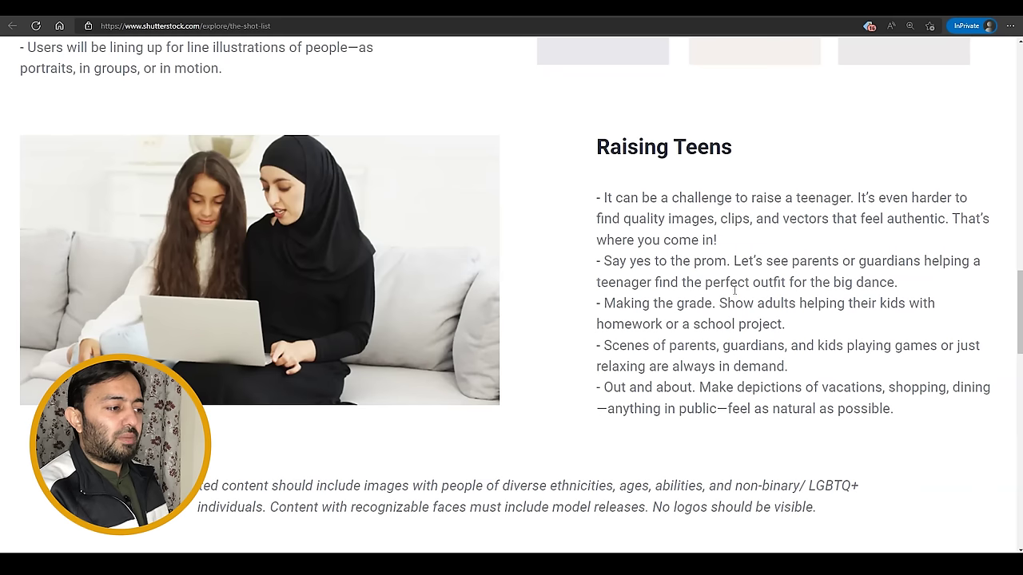
left_click_drag(609, 195, 894, 409)
left_click(868, 367)
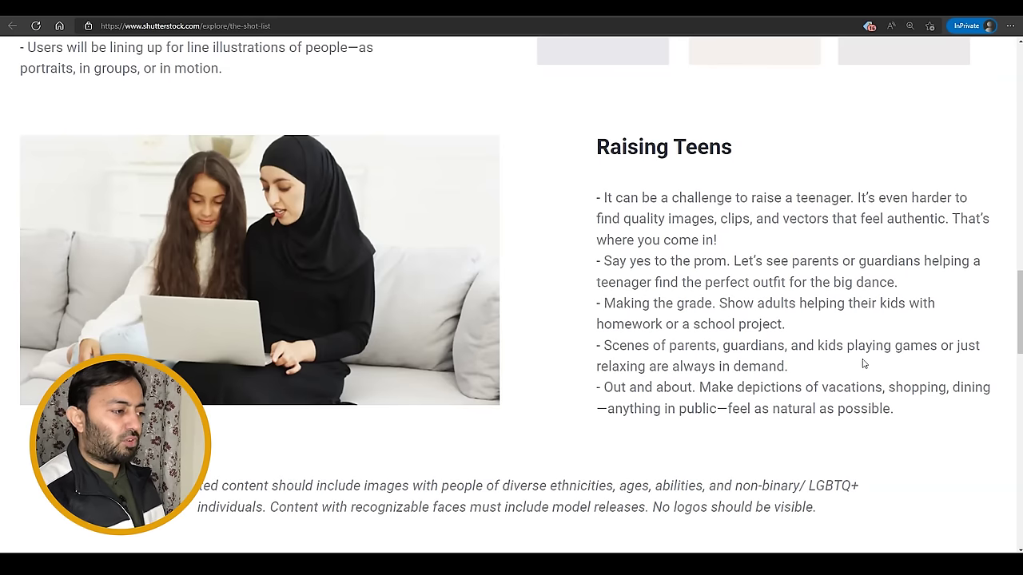
scroll(859, 364, "up", 1)
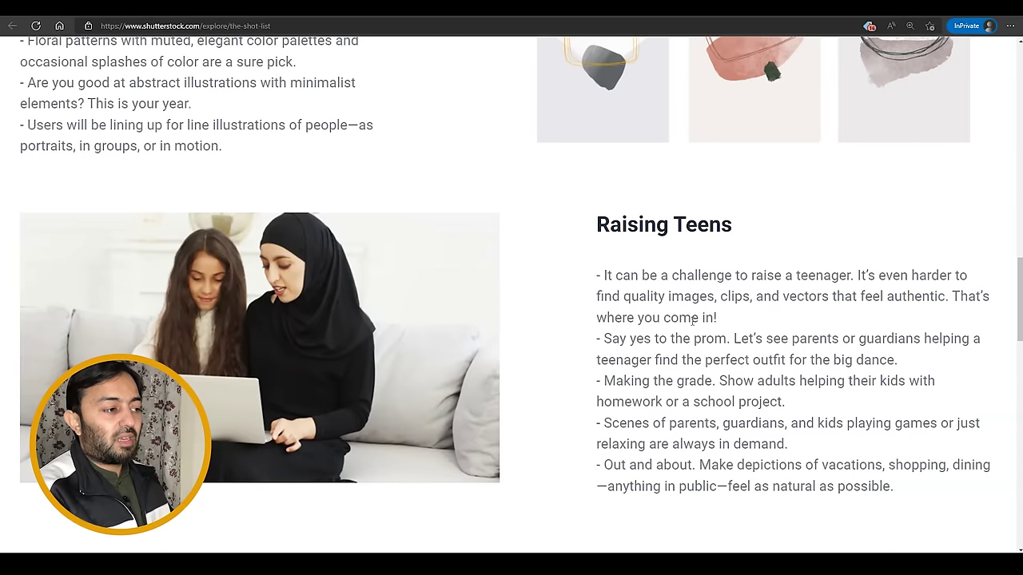
Scroll back up to the top of The Shot List page.
scroll(693, 320, "up", 10)
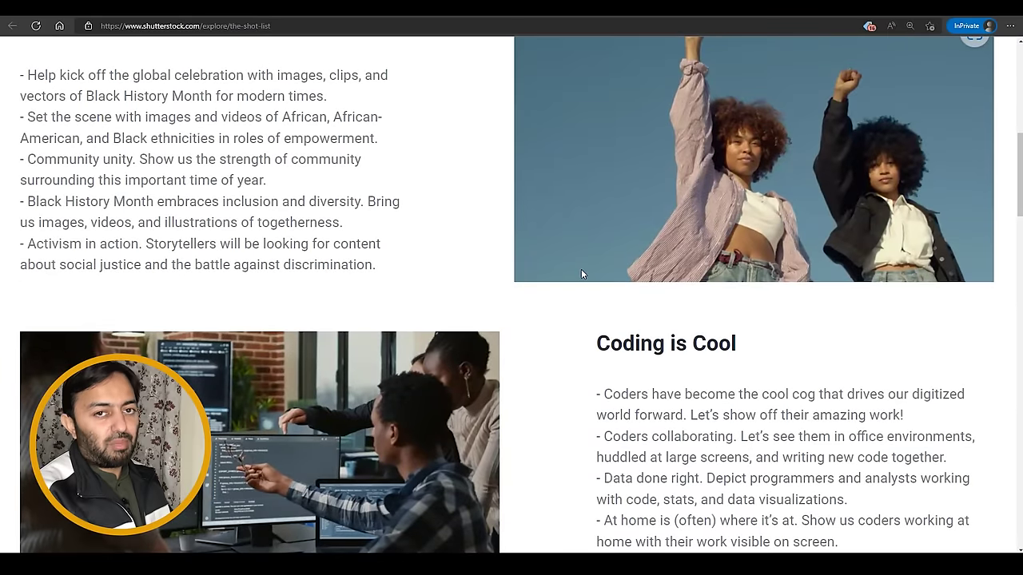
scroll(581, 274, "up", 5)
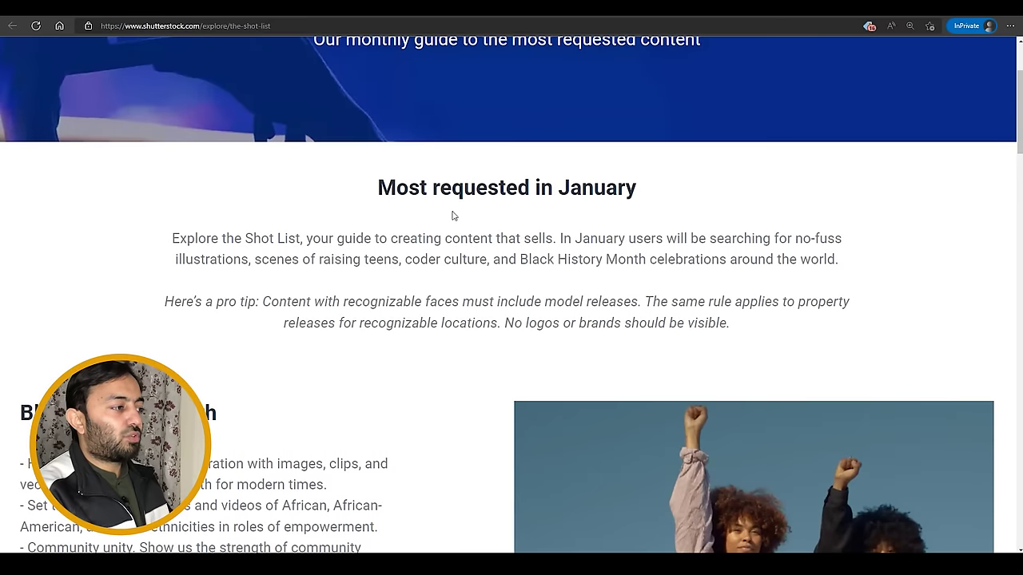
scroll(412, 240, "up", 2)
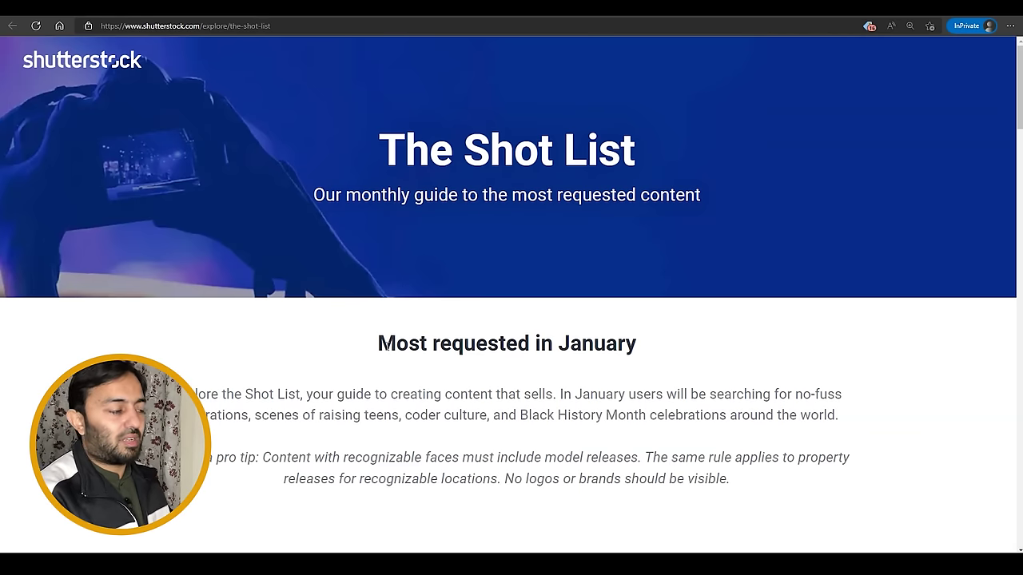
scroll(391, 334, "down", 2)
scroll(390, 329, "up", 2)
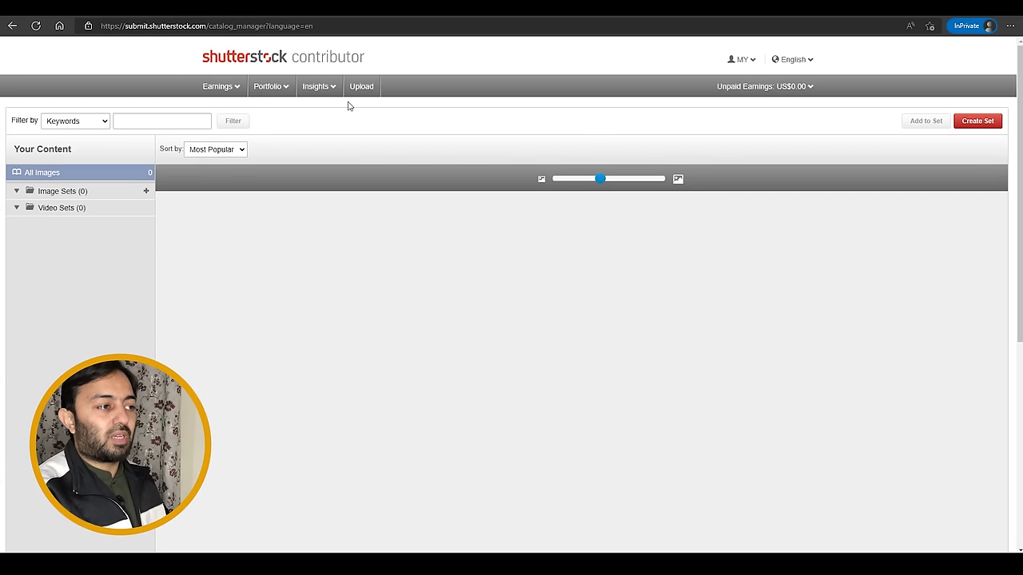
Open the Contributor Blog from Insights and scroll through the article cards to the Next button.
mouse_move(318, 88)
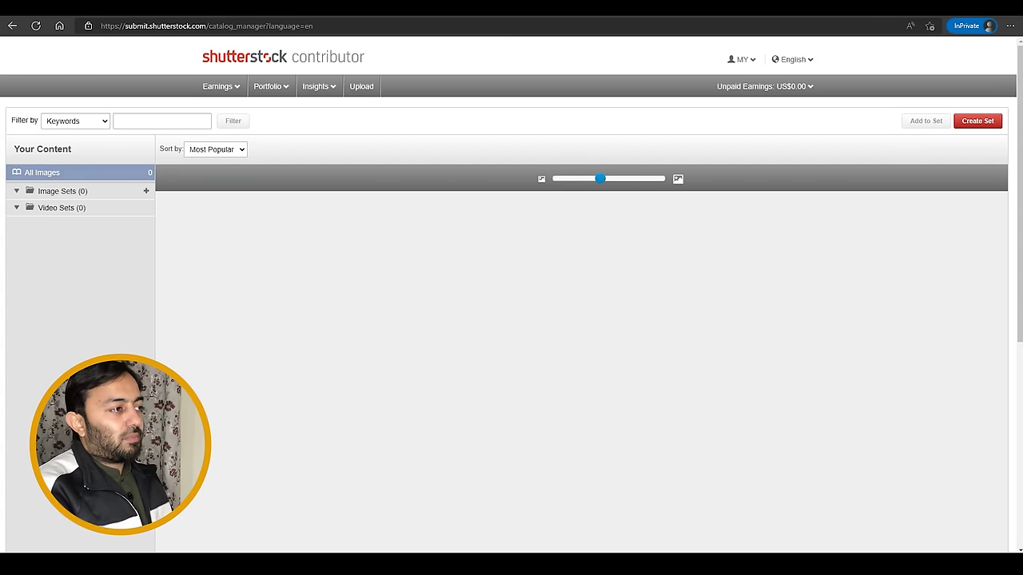
scroll(344, 217, "down", 2)
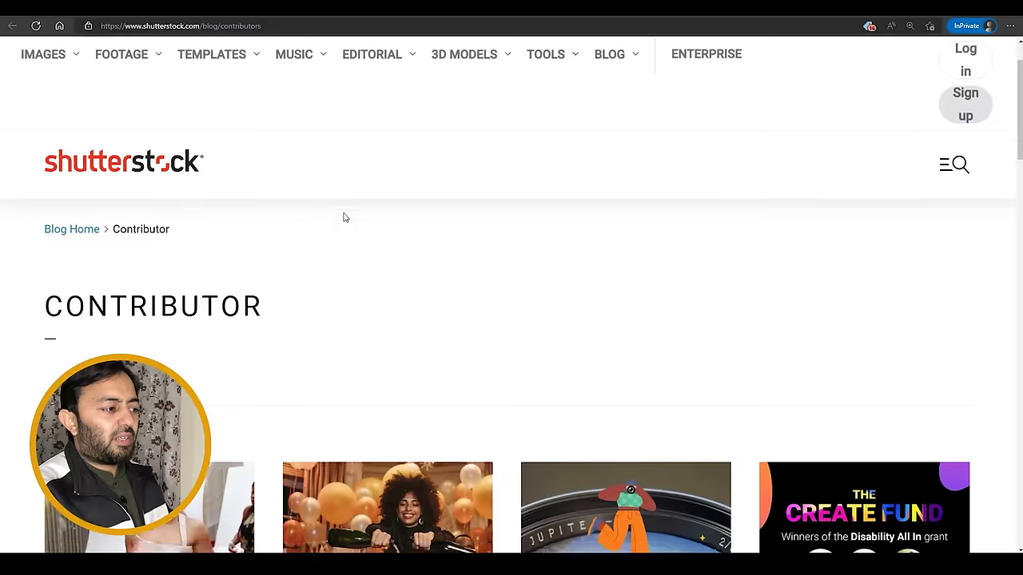
scroll(345, 227, "up", 2)
scroll(346, 239, "down", 3)
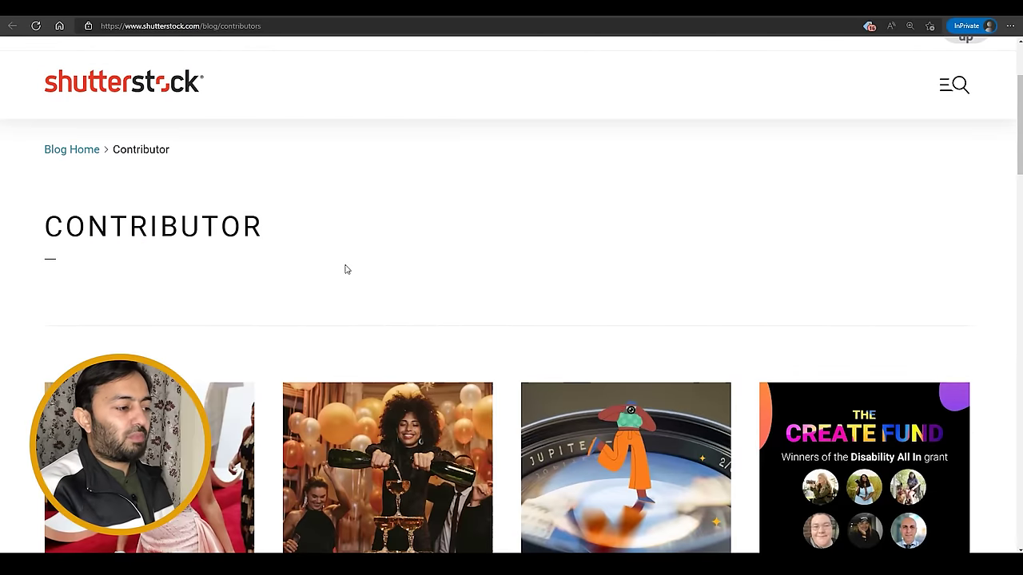
scroll(364, 288, "down", 2)
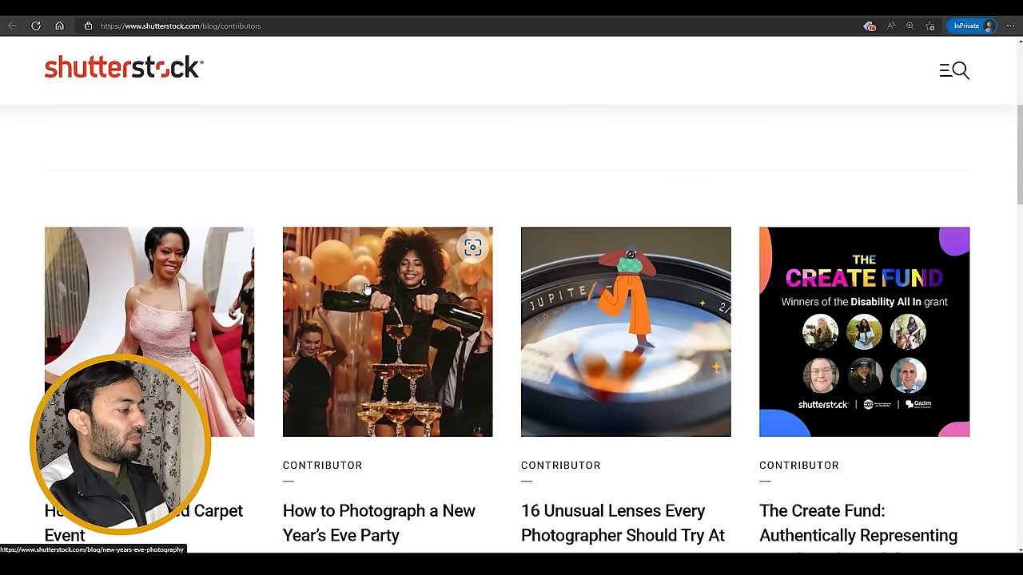
scroll(364, 288, "down", 2)
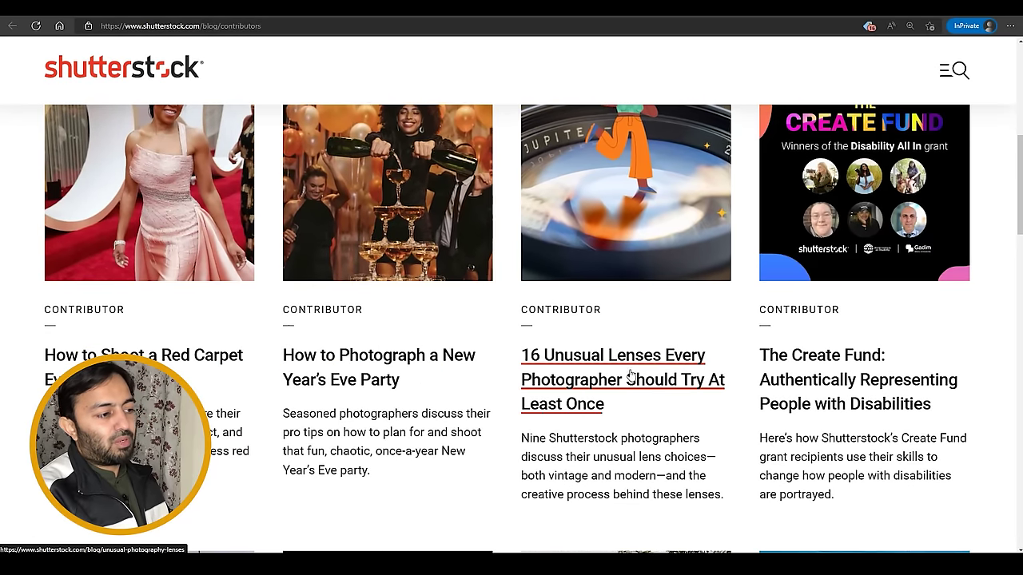
scroll(860, 372, "down", 4)
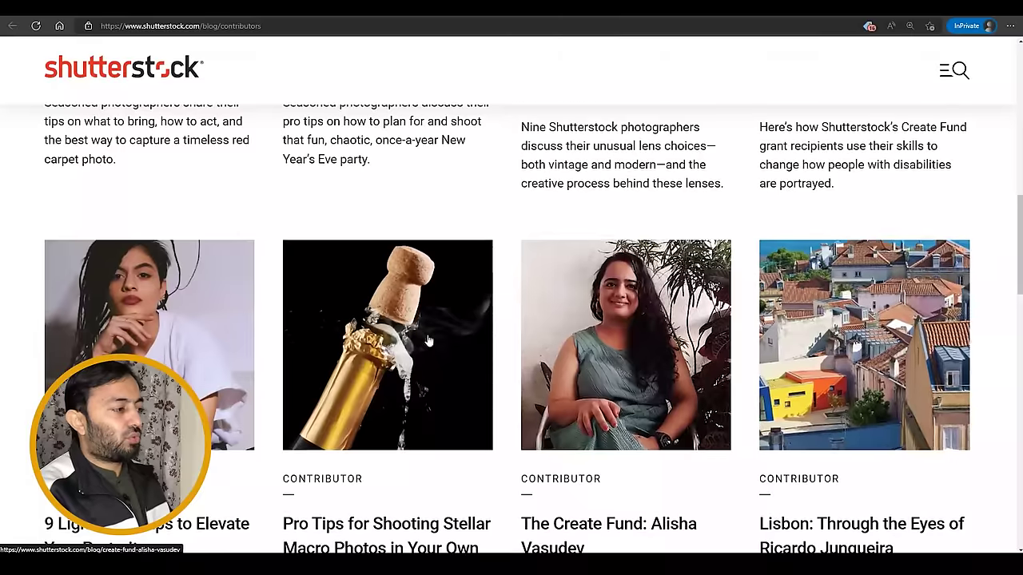
scroll(101, 304, "down", 4)
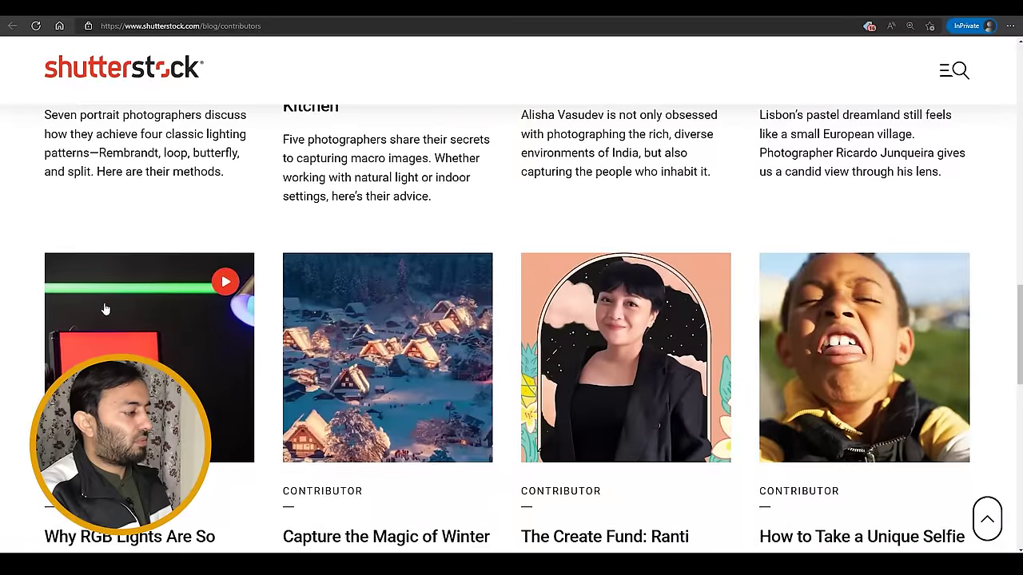
scroll(708, 274, "down", 2)
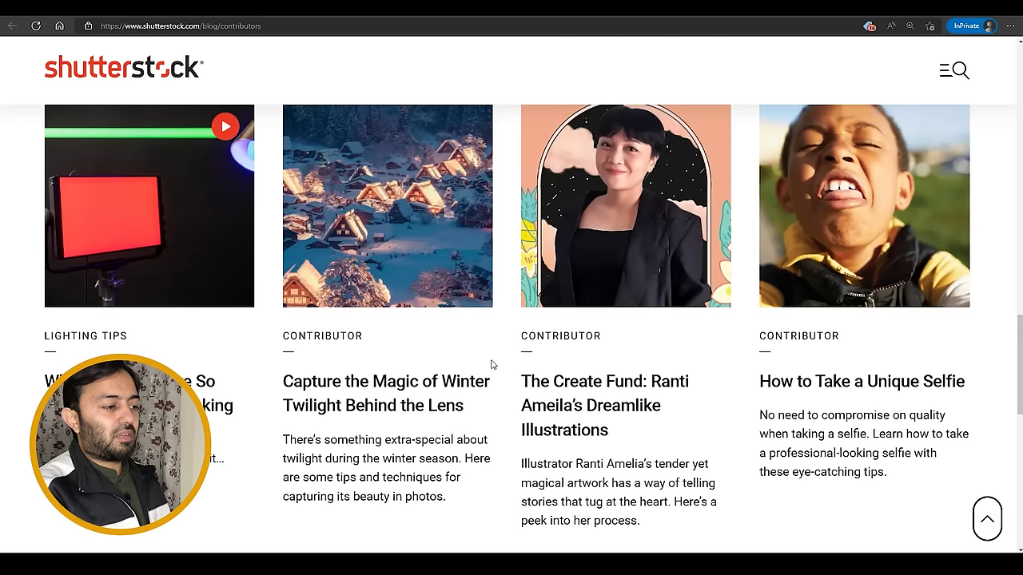
scroll(492, 364, "down", 2)
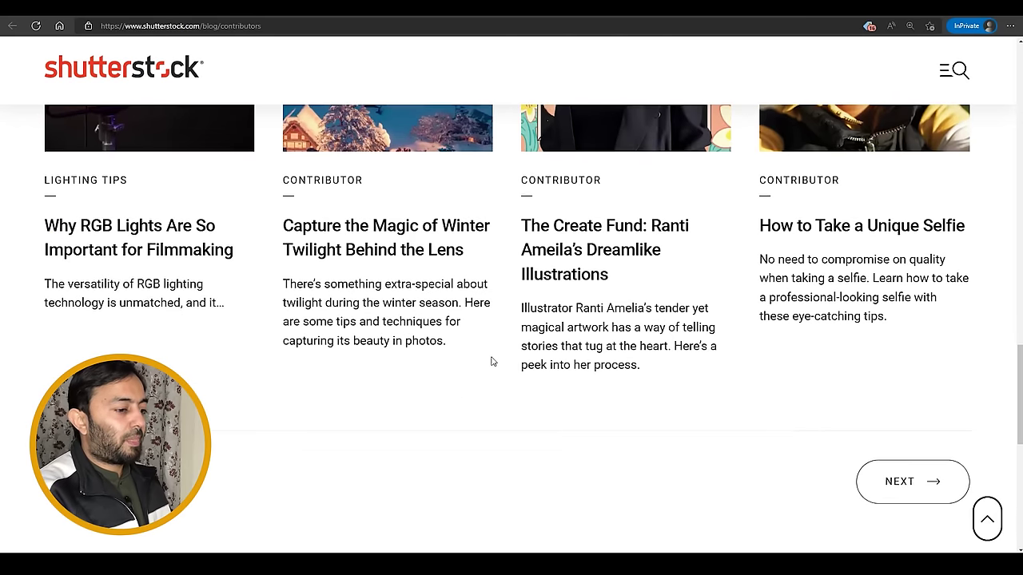
scroll(492, 365, "up", 3)
scroll(631, 413, "down", 4)
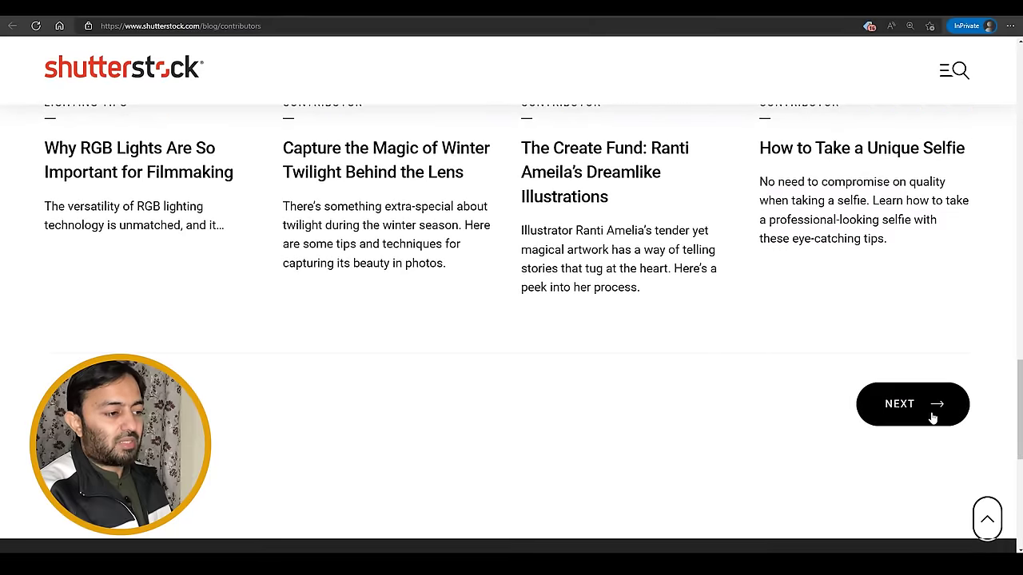
View page 2 of the Contributor blog, then bring up the blog's navigation and search menu.
left_click(899, 408)
scroll(521, 325, "down", 5)
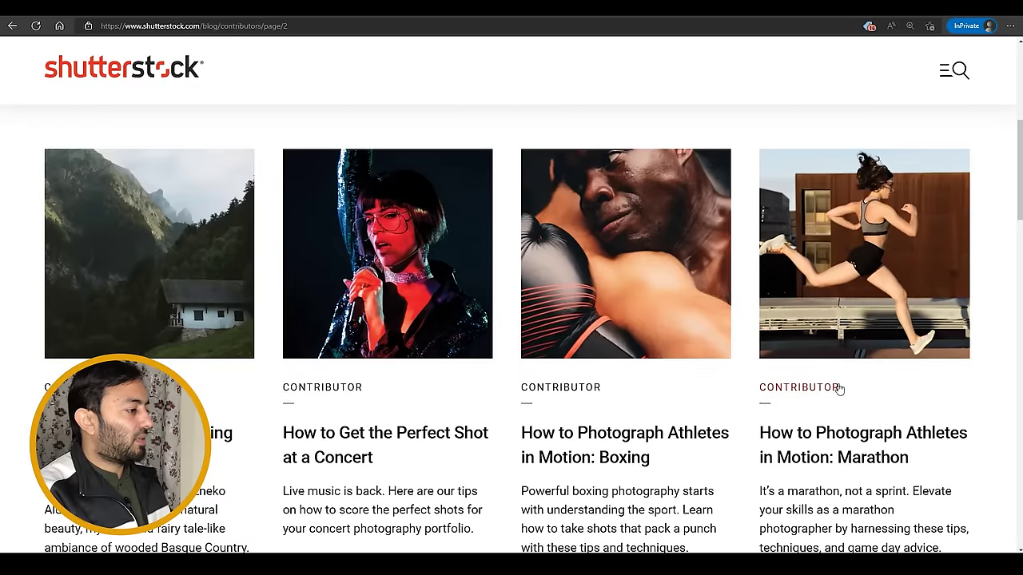
scroll(166, 283, "down", 6)
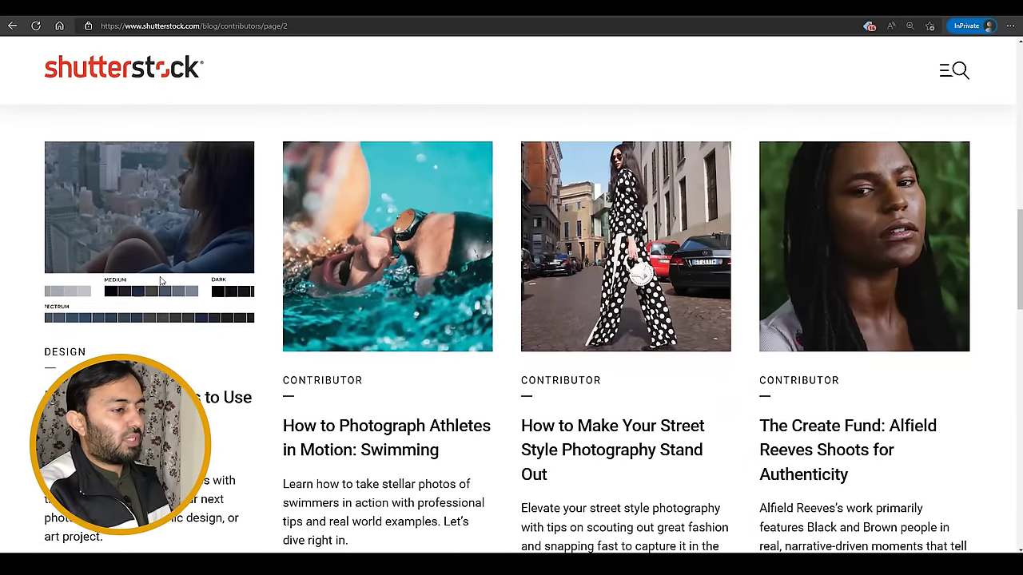
left_click_drag(1020, 283, 1020, 100)
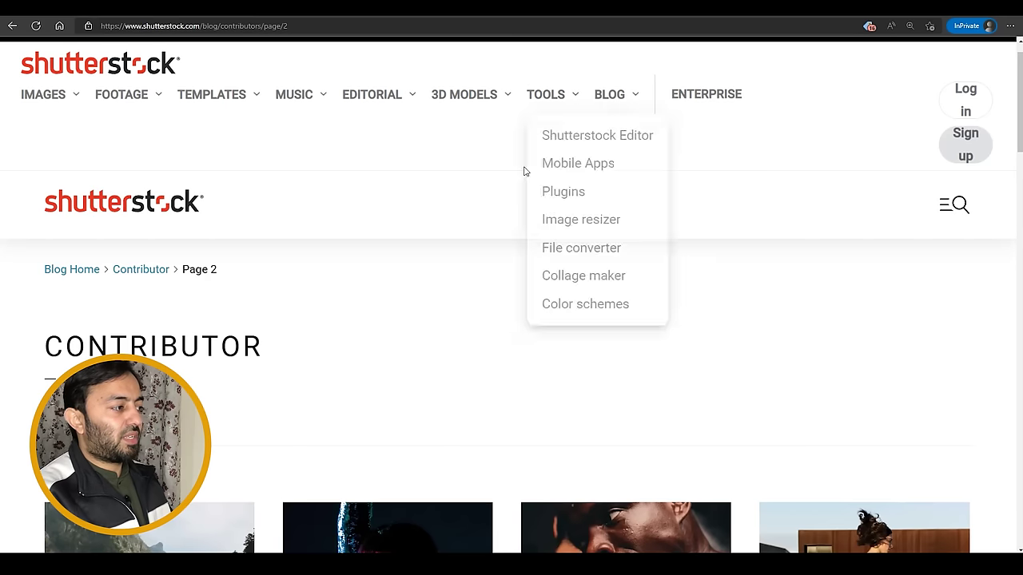
left_click(965, 212)
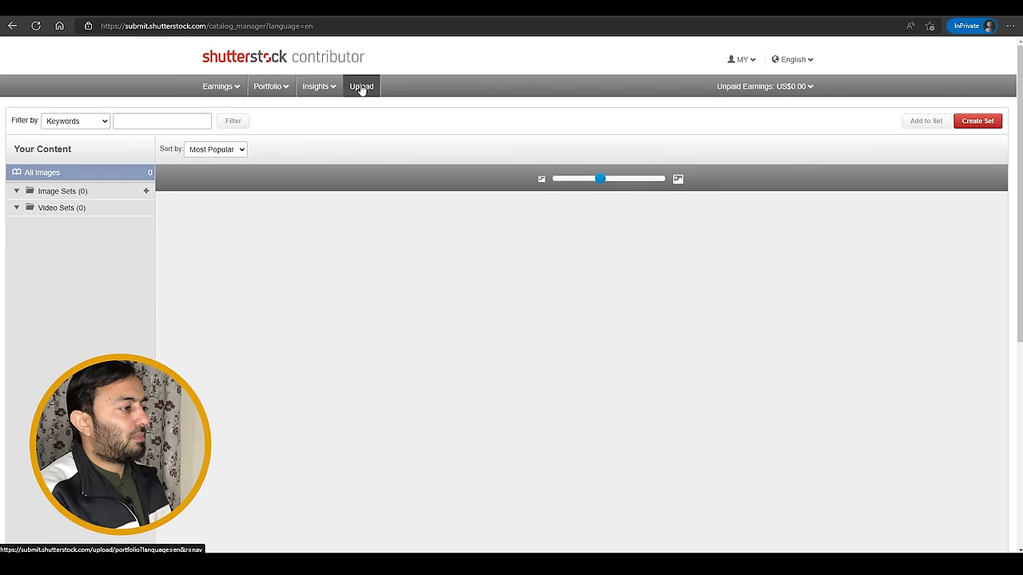
Return to the dashboard home and advance the article carousel to the third article.
mouse_move(814, 90)
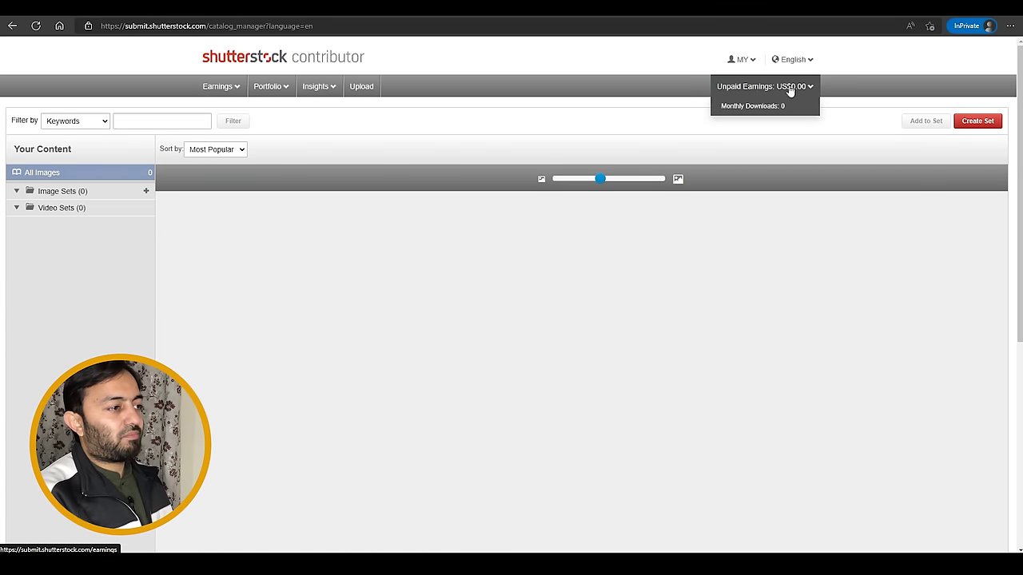
left_click(267, 59)
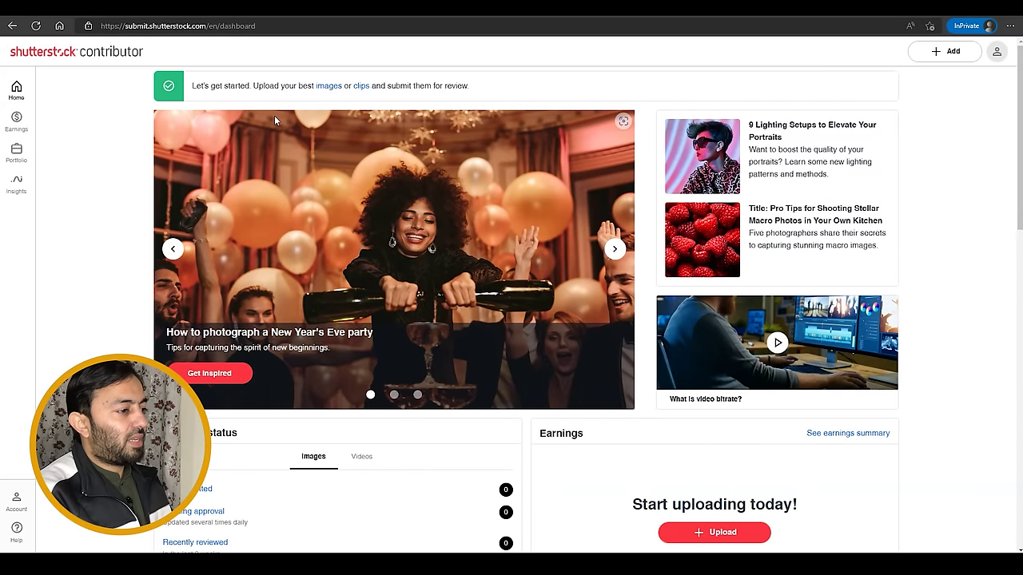
left_click_drag(274, 115, 948, 413)
left_click(932, 361)
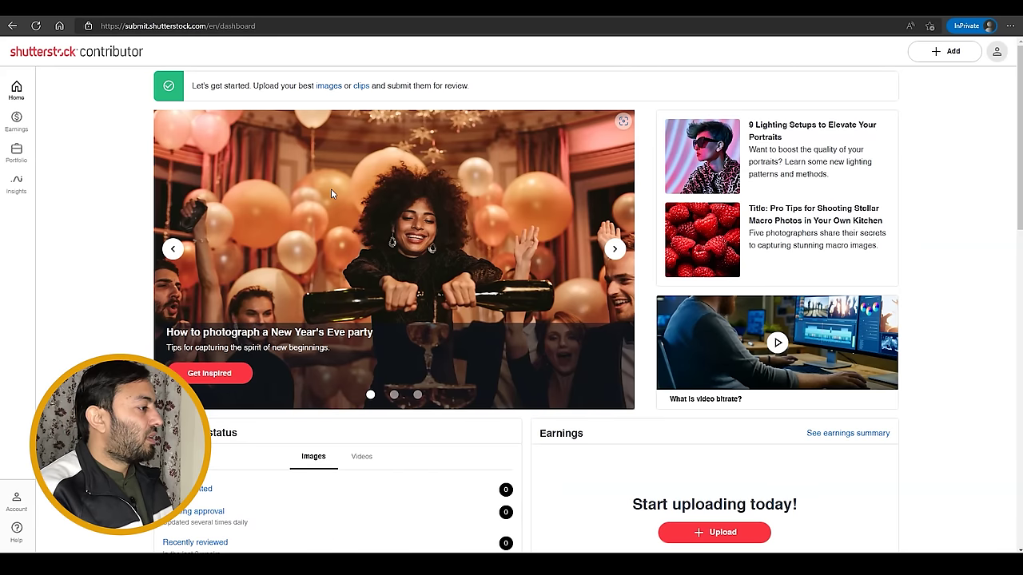
left_click(615, 251)
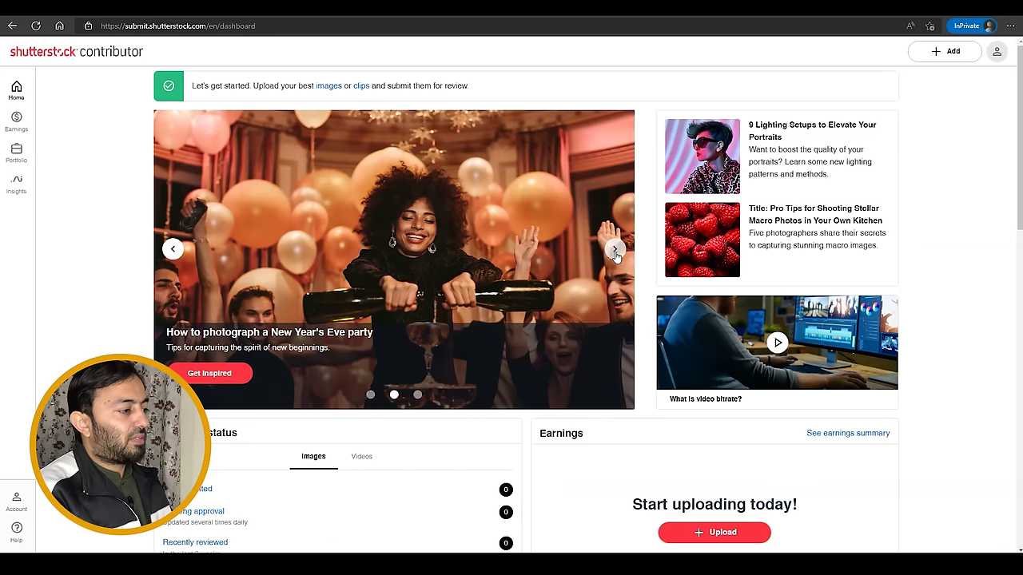
left_click(614, 251)
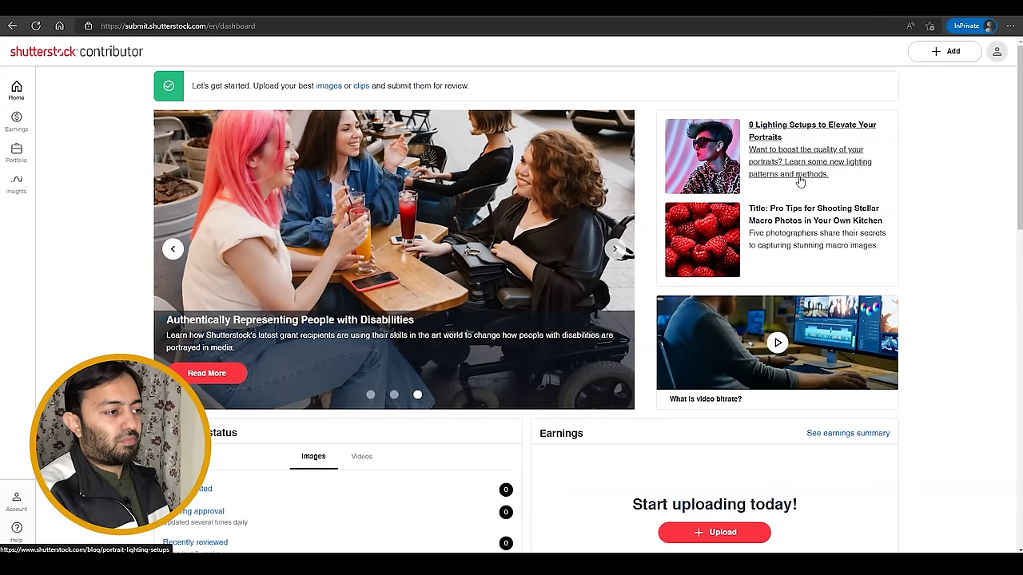
Scroll to Portfolio status and switch it to Videos, showing 0 in every category.
scroll(799, 192, "down", 2)
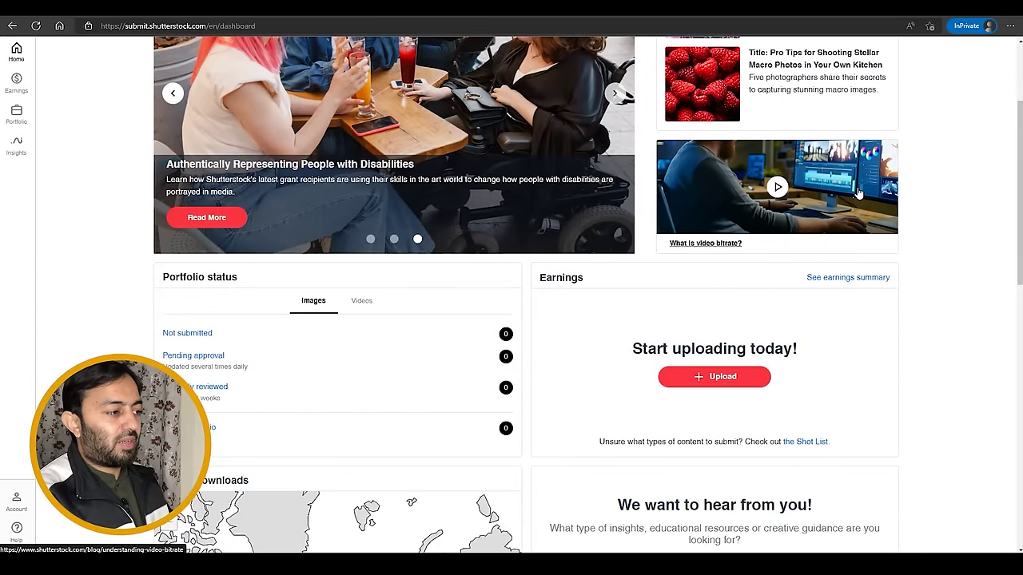
scroll(791, 221, "down", 2)
left_click_drag(157, 123, 332, 140)
left_click(557, 136)
scroll(177, 142, "down", 2)
scroll(160, 141, "up", 2)
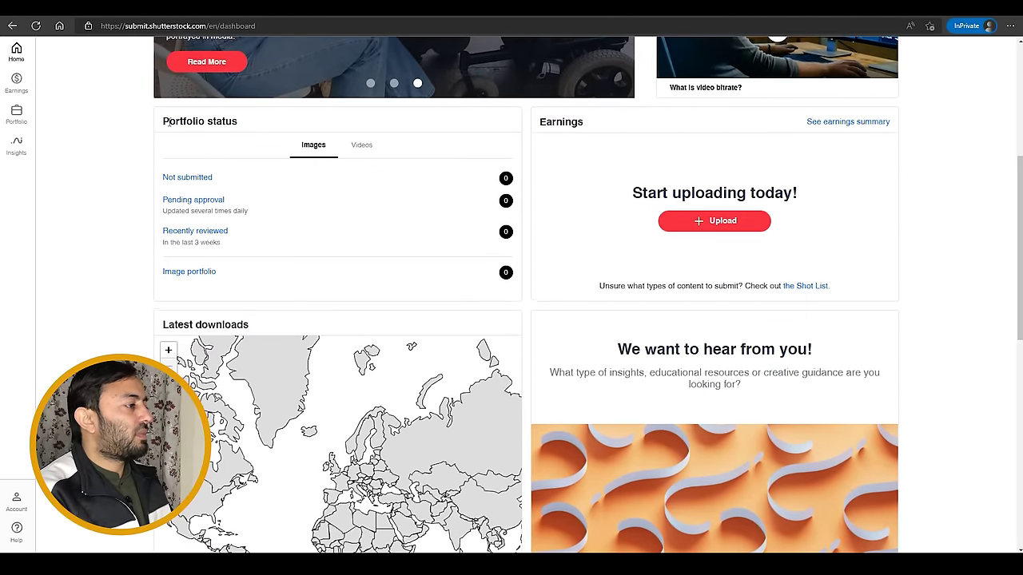
left_click_drag(162, 122, 247, 125)
left_click(231, 132)
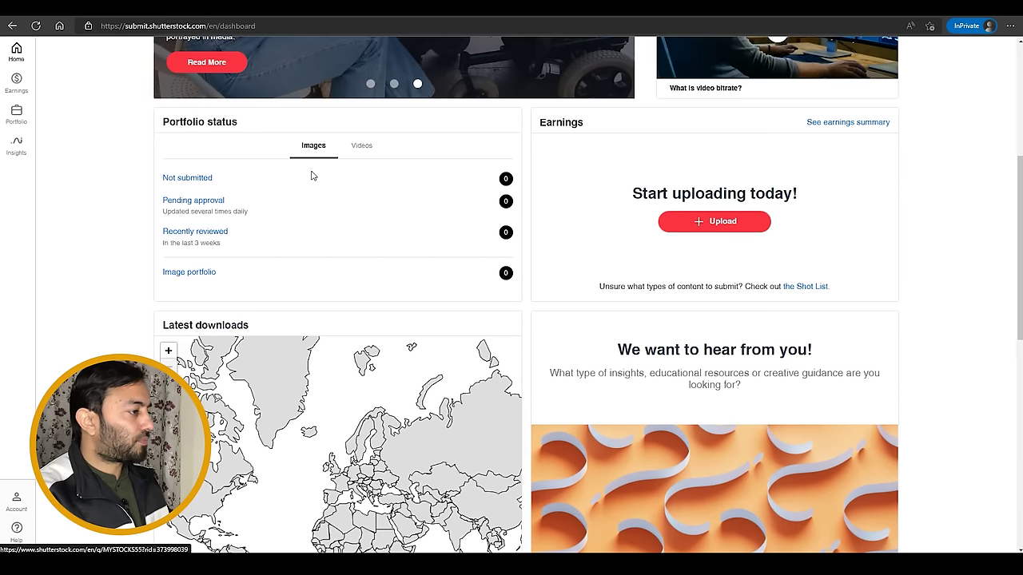
left_click(364, 148)
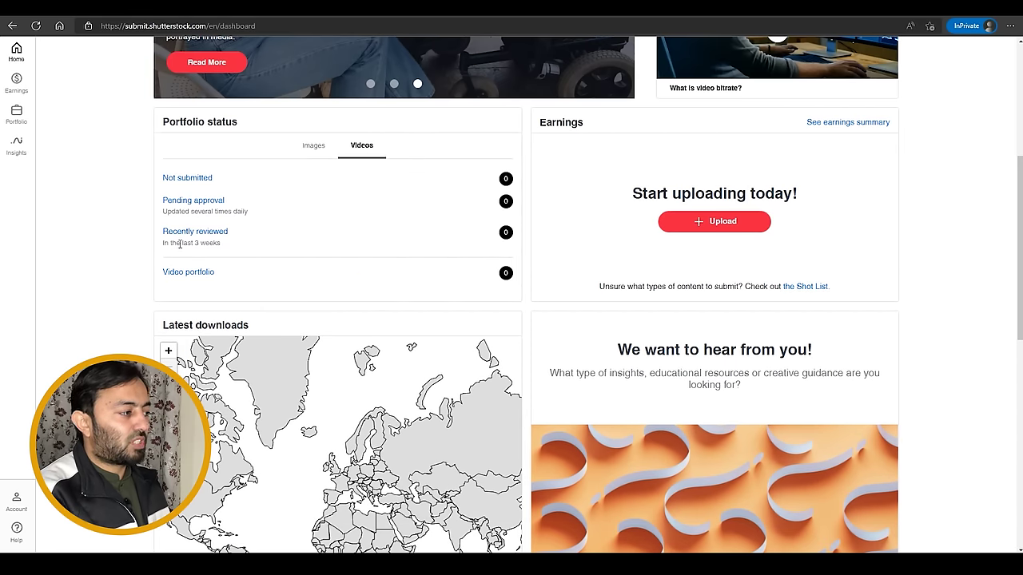
scroll(316, 244, "down", 1)
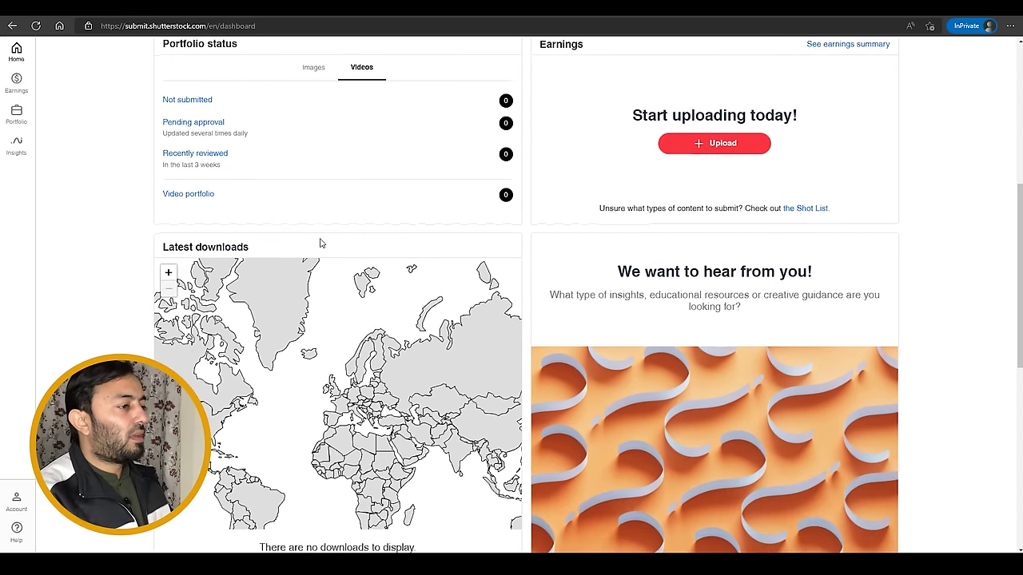
scroll(319, 238, "up", 1)
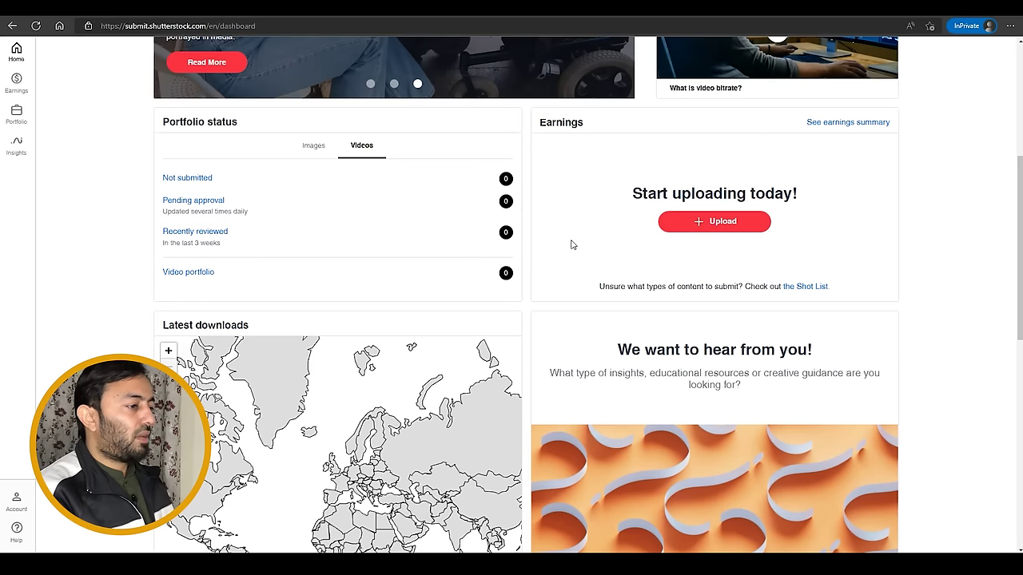
Open the upload page and highlight the JPEG, 4-megapixel, MOV and MP4 requirements.
left_click(757, 227)
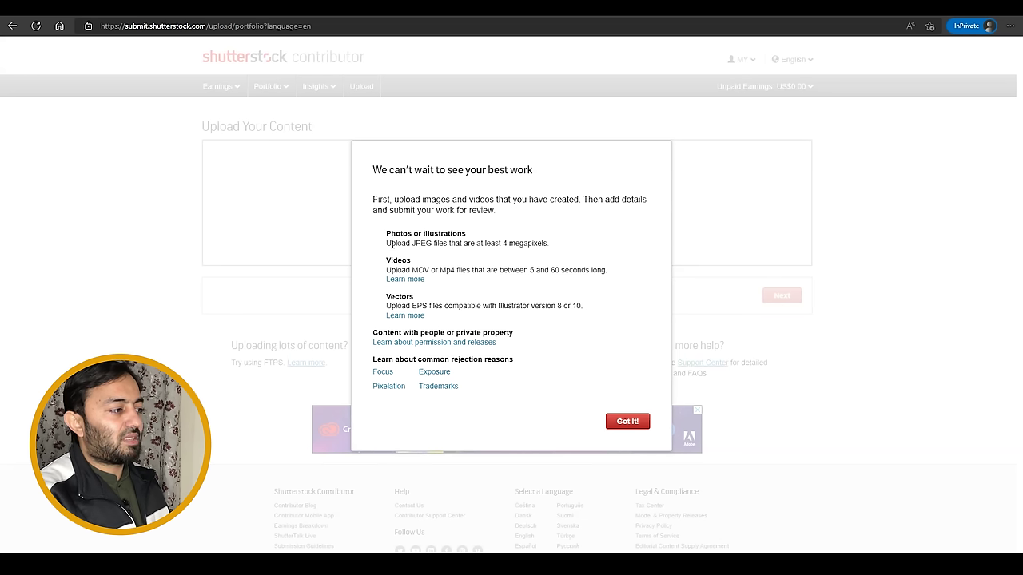
left_click_drag(391, 244, 550, 250)
left_click(479, 243)
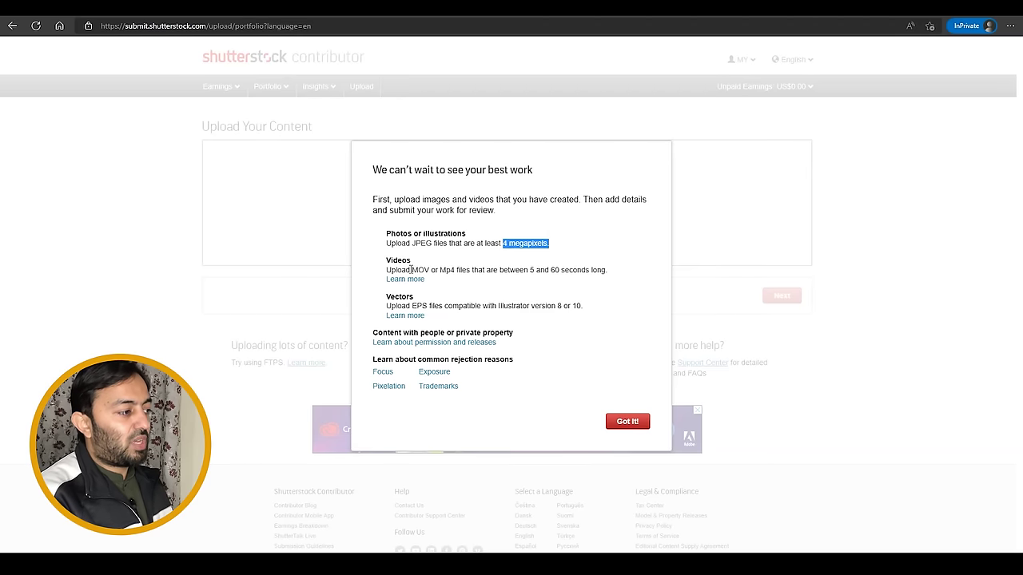
left_click_drag(410, 271, 456, 271)
left_click(495, 279)
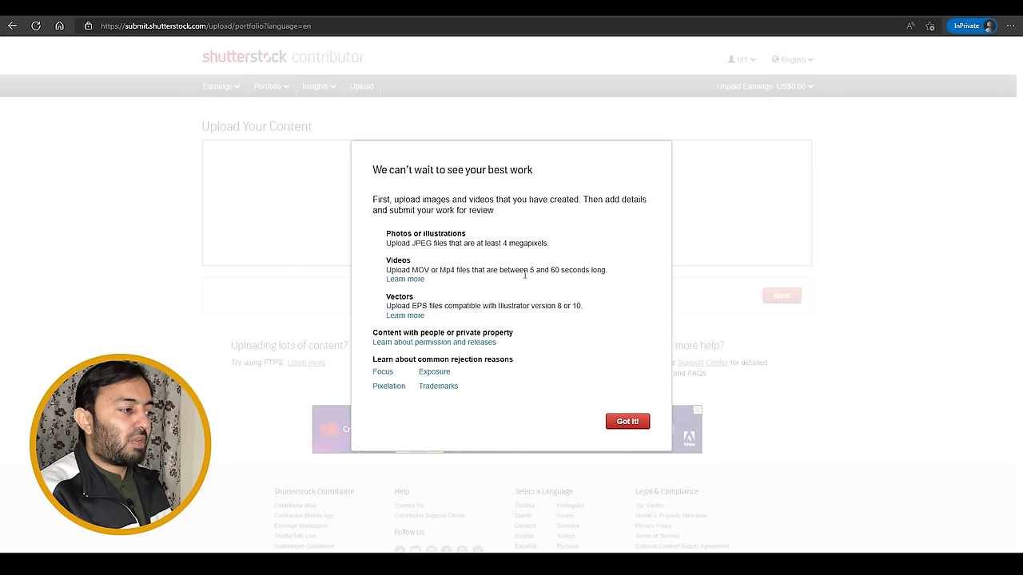
Highlight the 5–60 second video length and EPS vector requirements, then dismiss the guidelines.
left_click_drag(525, 270, 567, 275)
left_click(549, 270)
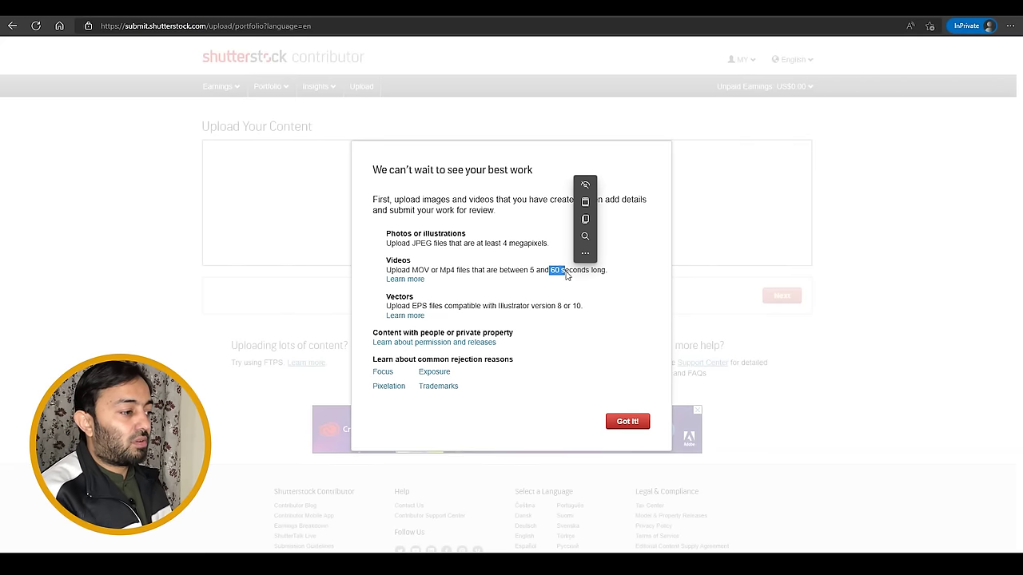
left_click(577, 273)
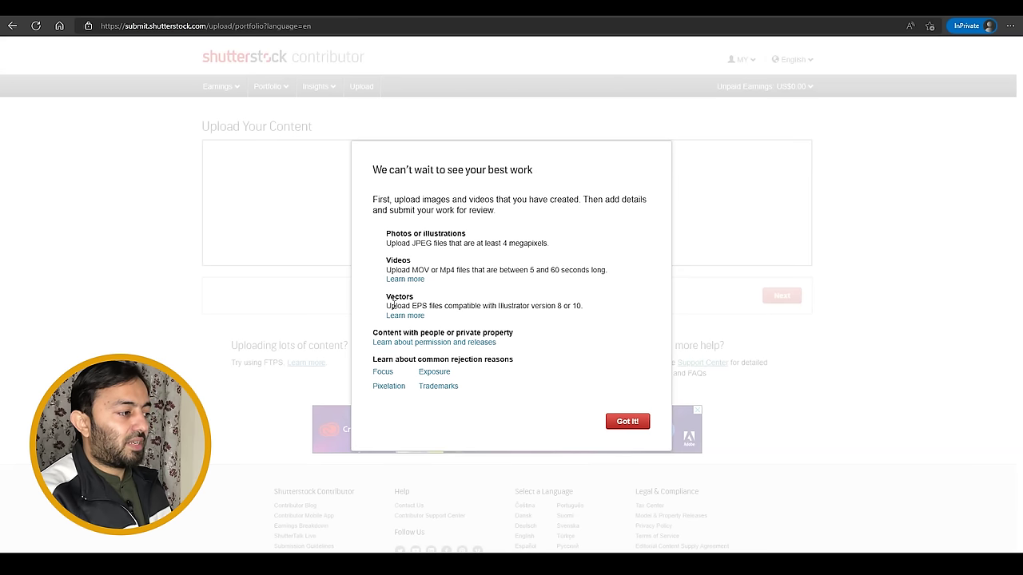
double_click(419, 305)
left_click(455, 310)
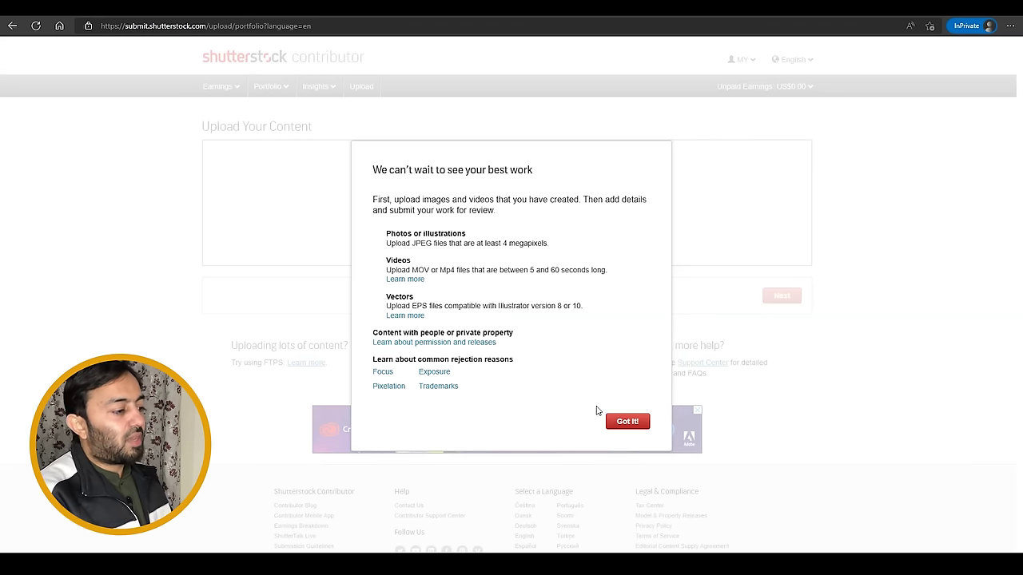
left_click(628, 422)
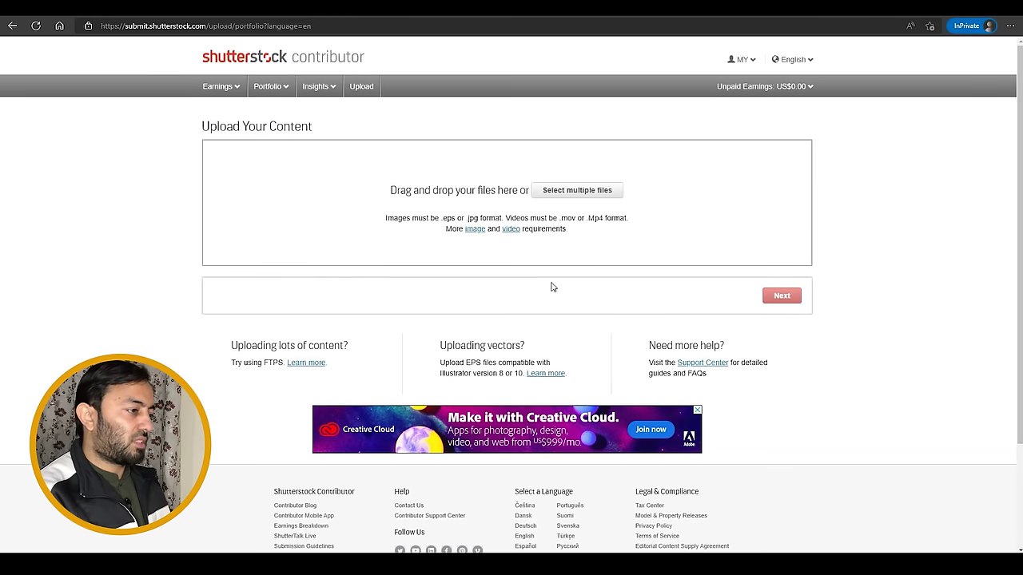
Upload the green image pAKISTAN BACKGROUND.jpg from the Desktop using Select multiple files.
left_click(589, 198)
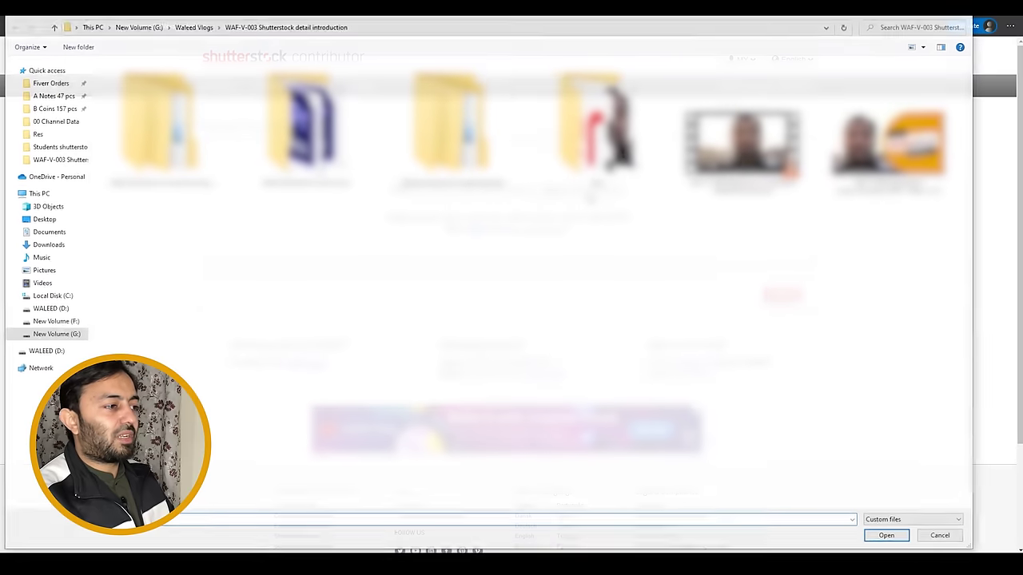
left_click(41, 219)
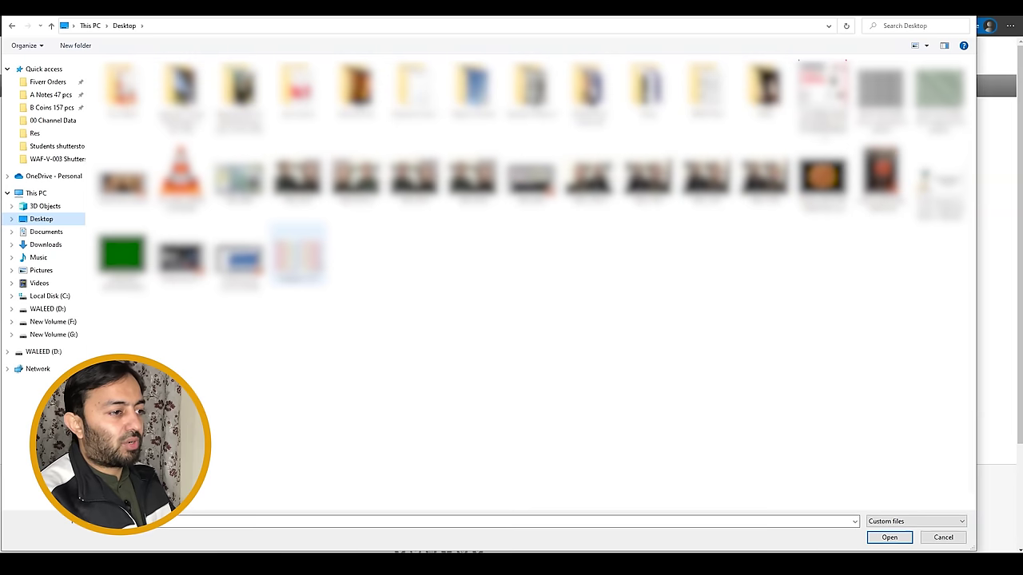
left_click(316, 268)
key("Left")
key("Left")
key("Left")
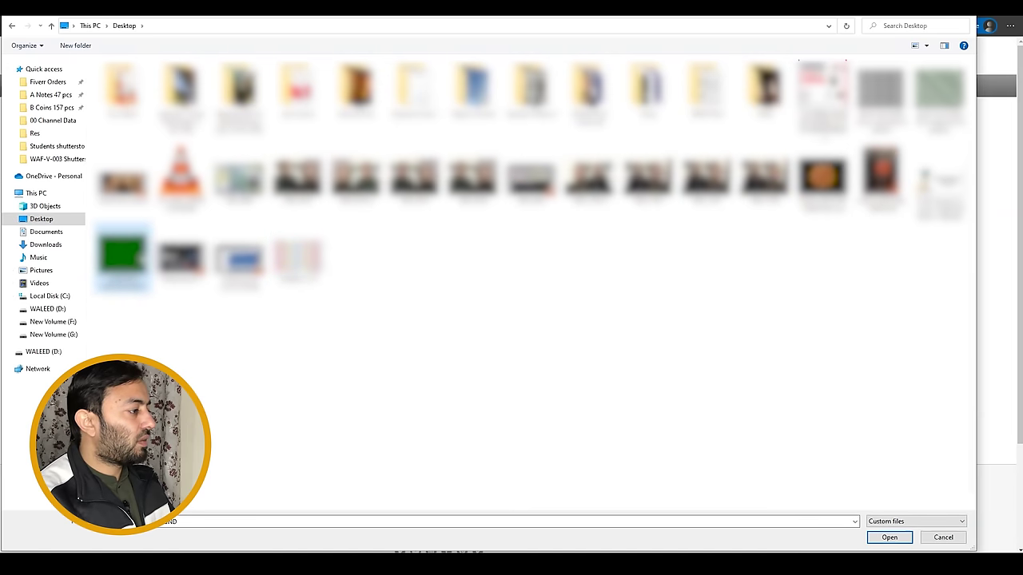
key("Return")
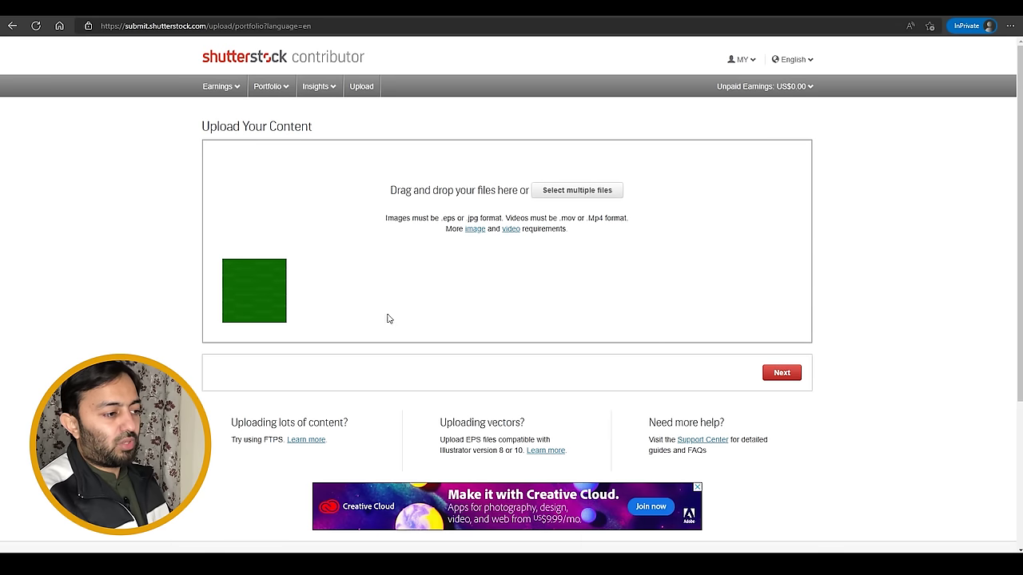
Move on to adding details and open pAKISTAN BACKGROUND.jpg's details form under To submit.
left_click(787, 377)
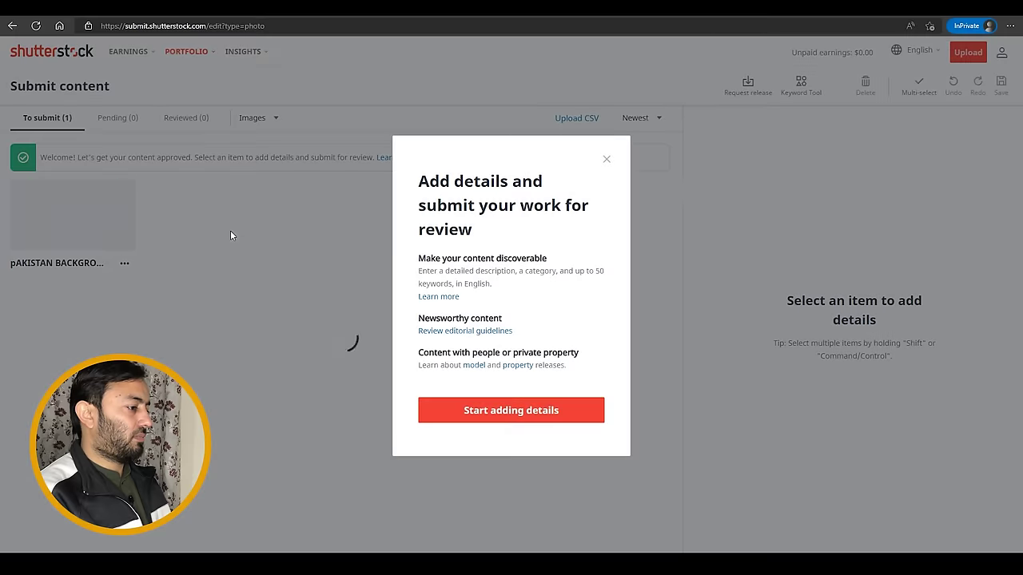
left_click(579, 414)
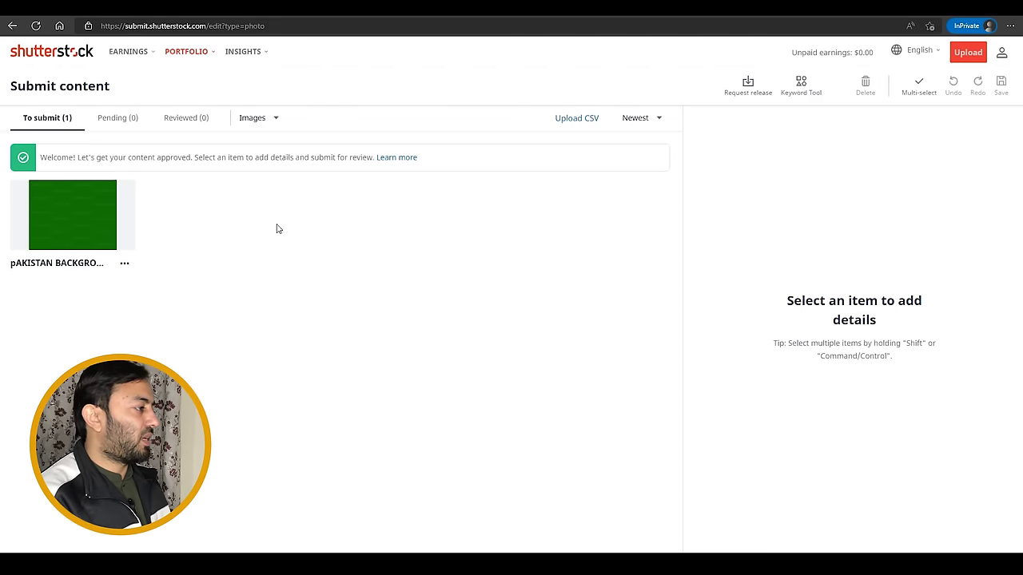
mouse_move(28, 202)
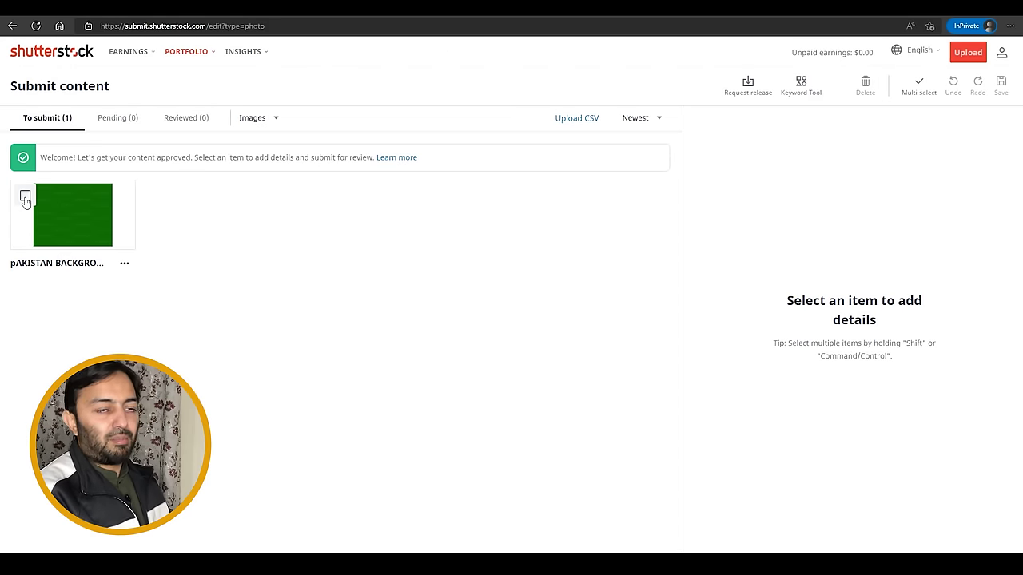
mouse_move(133, 228)
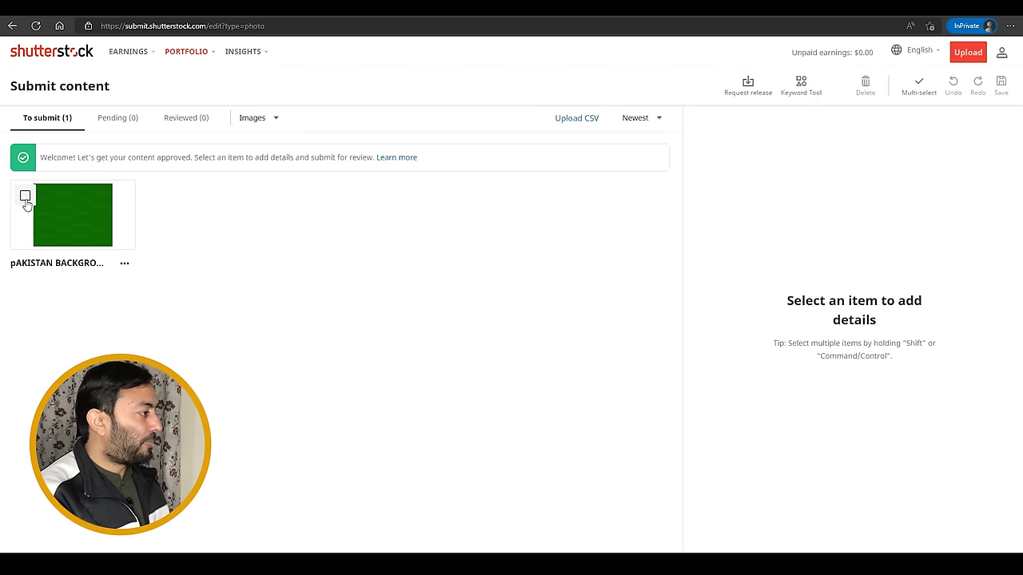
left_click(76, 217)
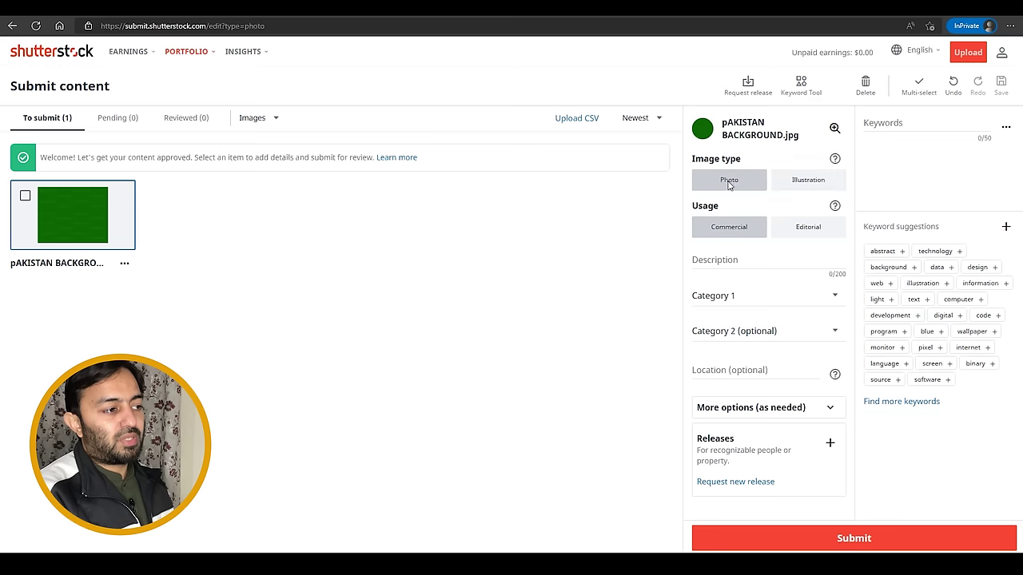
Set pAKISTAN BACKGROUND.jpg's image type to Illustration, keeping usage as Commercial.
left_click(820, 186)
left_click(735, 187)
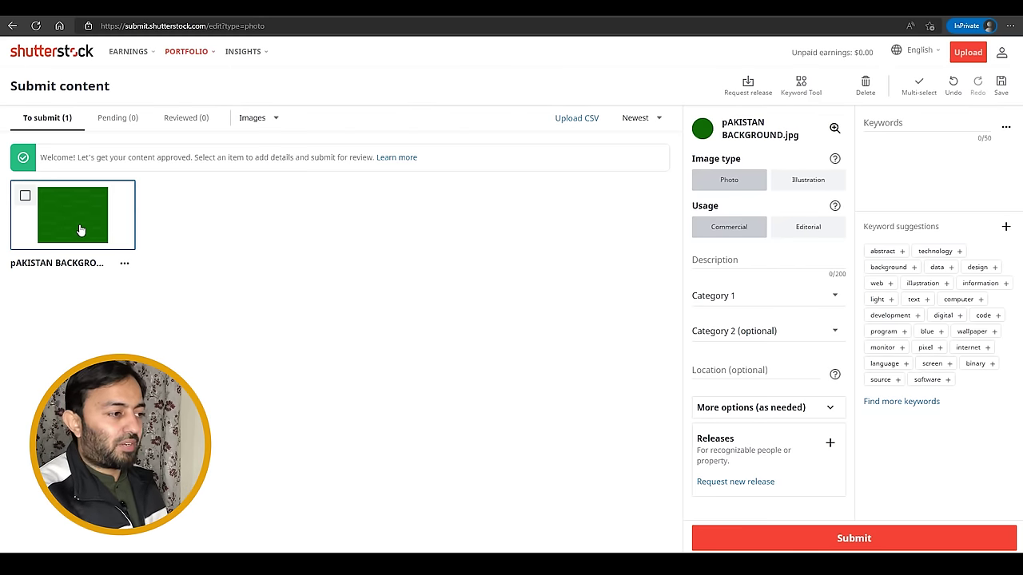
left_click(833, 188)
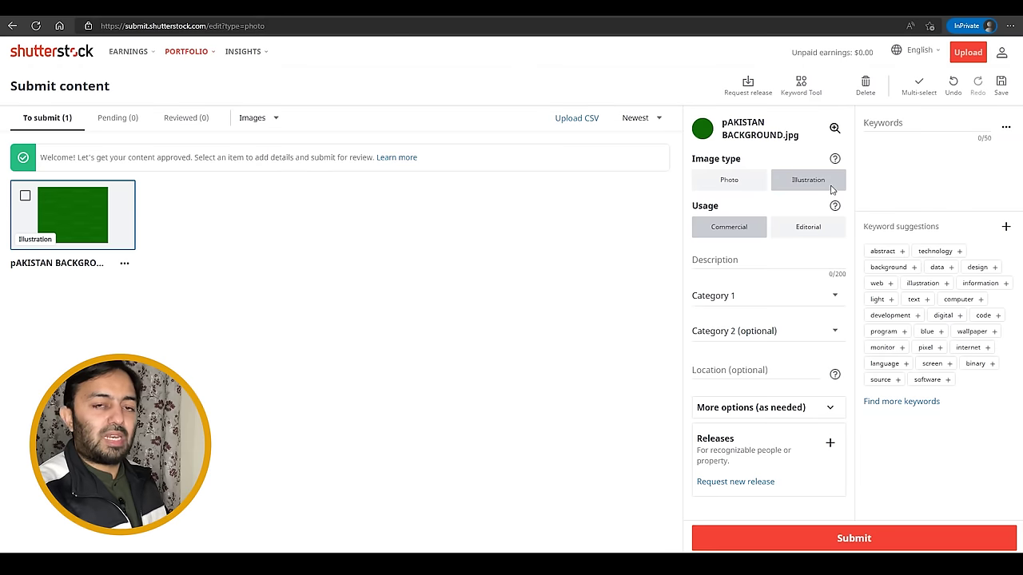
left_click_drag(693, 205, 731, 213)
left_click(730, 214)
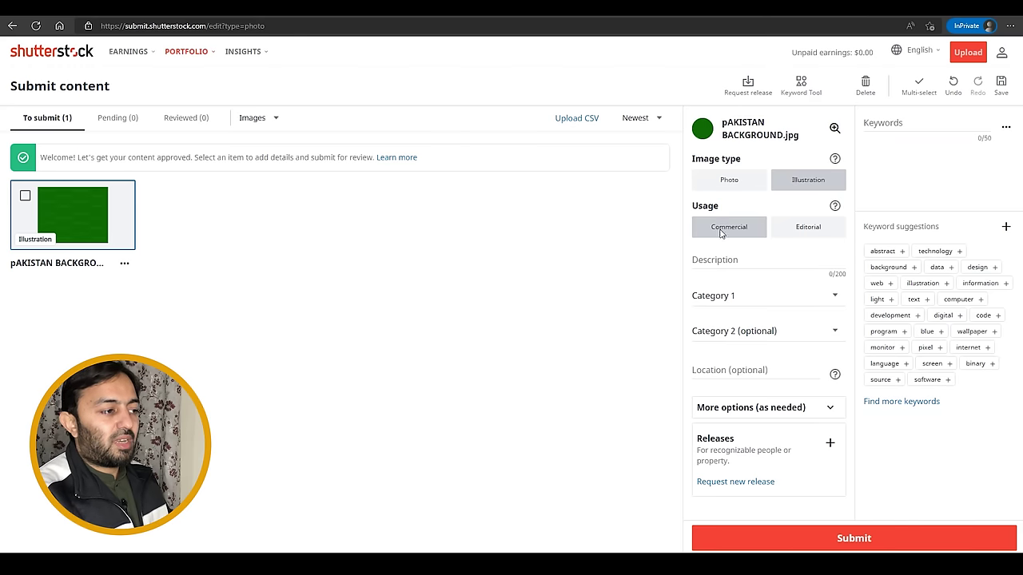
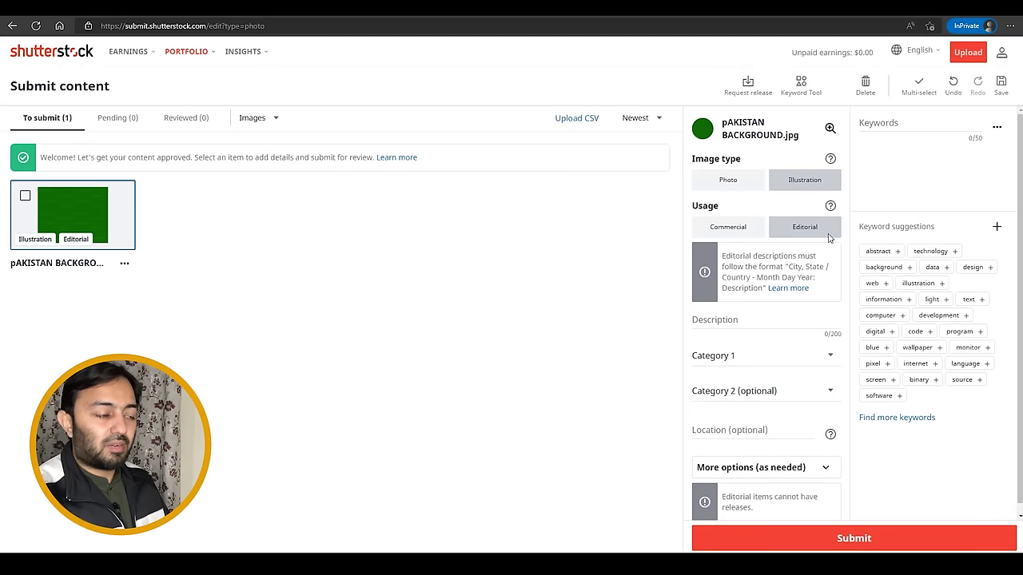
Set pAKISTAN BACKGROUND.jpg's usage to Commercial and place the cursor in the Description field.
left_click(756, 234)
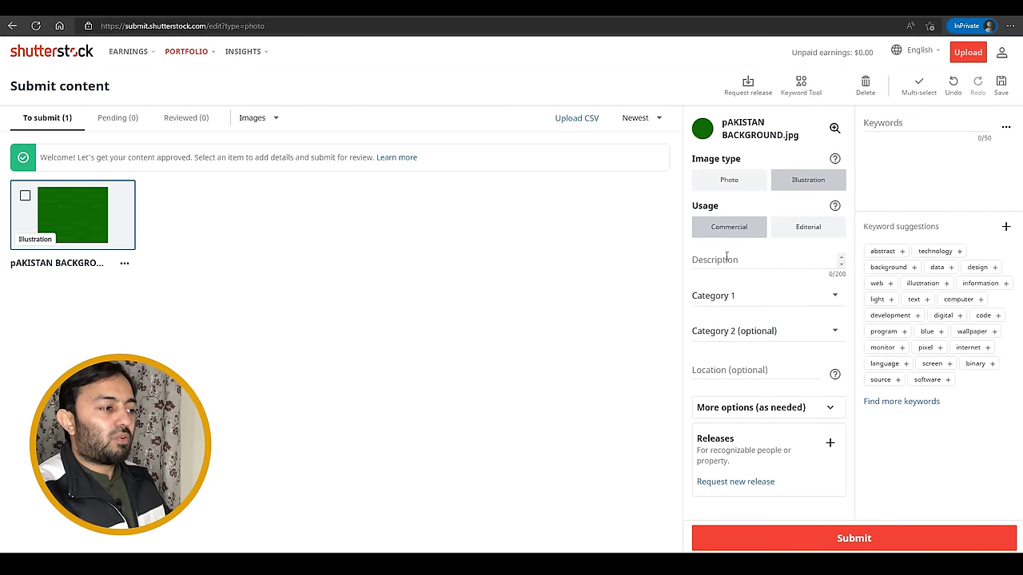
left_click(755, 264)
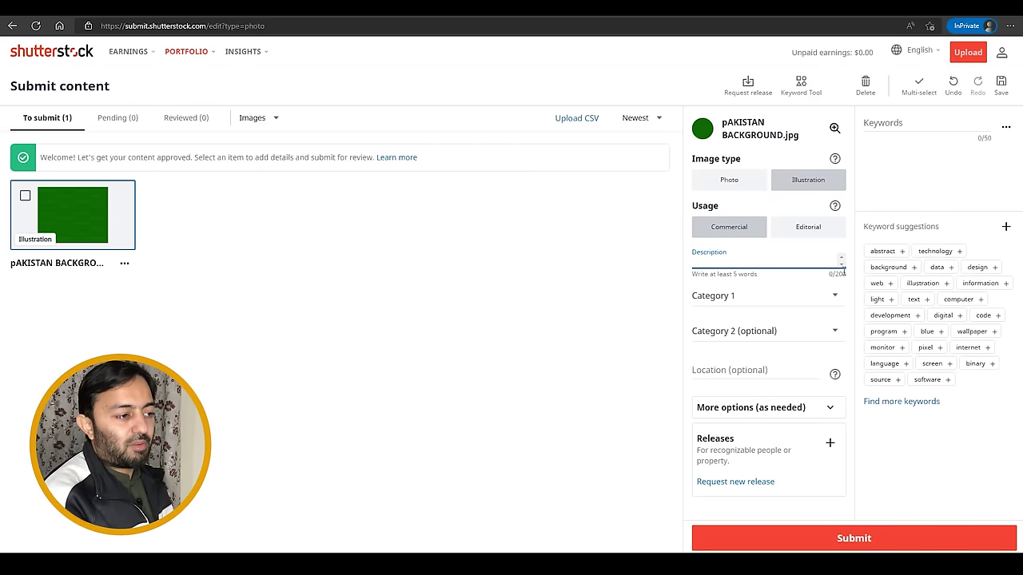
Enter the description 'Green background with Pakistan text written. Best background for 14 August and 23 March.'.
triple_click(840, 277)
left_click(768, 265)
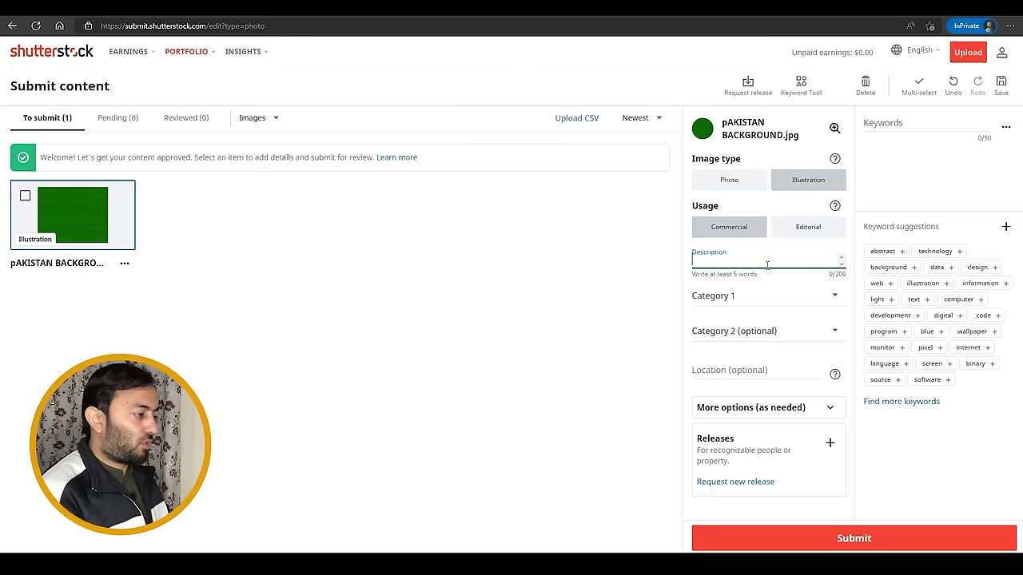
type("Gr")
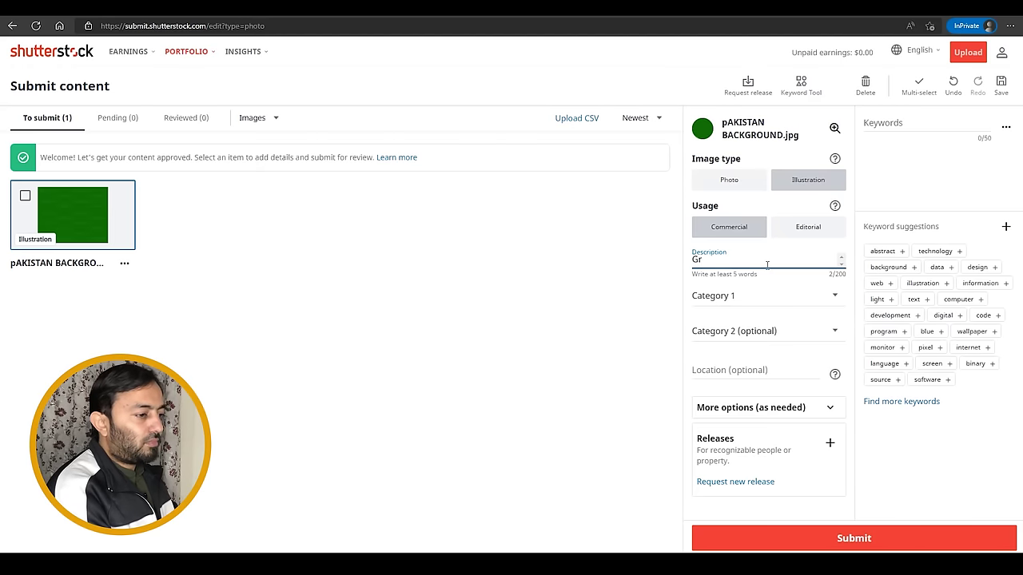
type("een backg")
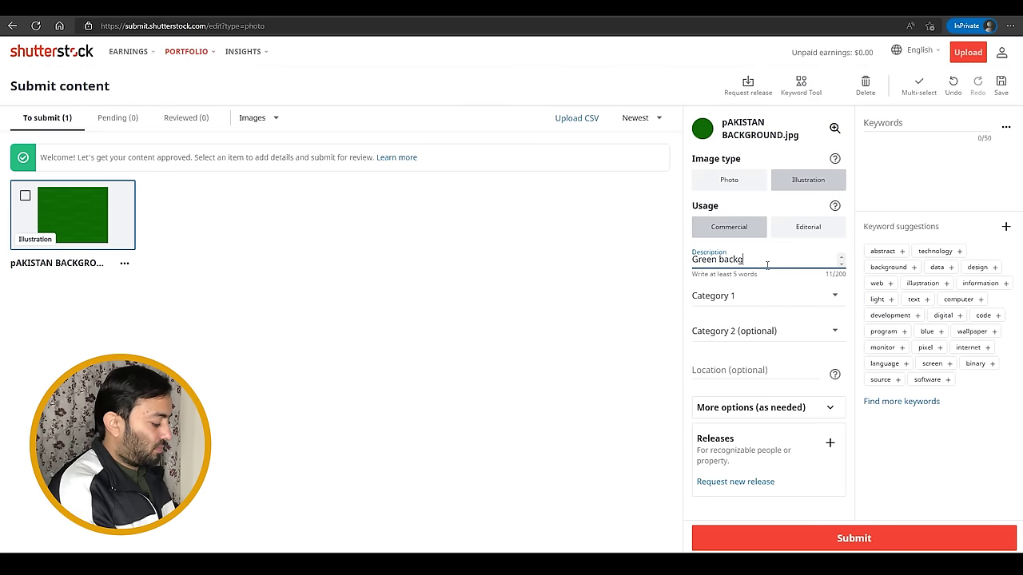
type("round with ")
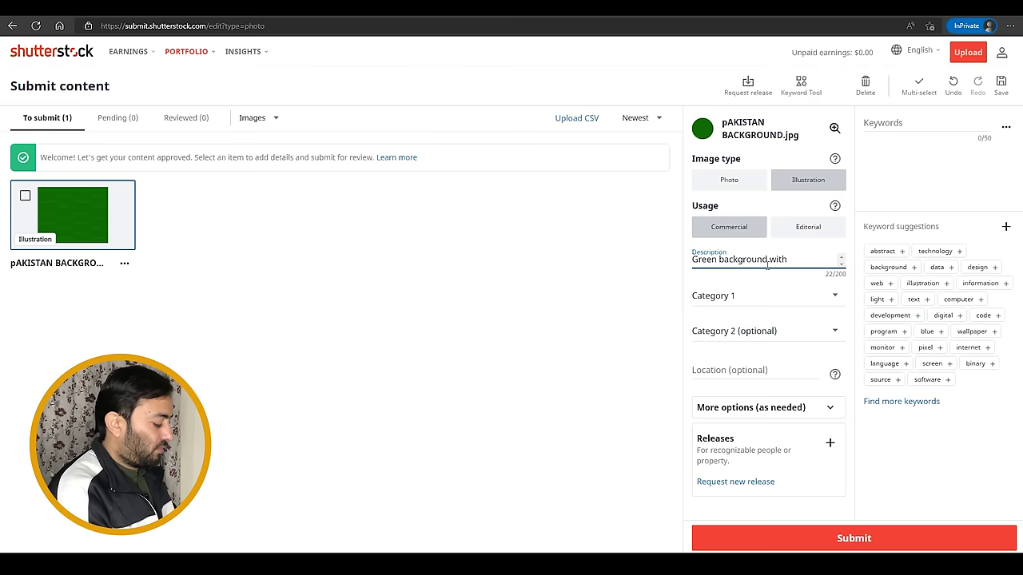
type("Pakistan ")
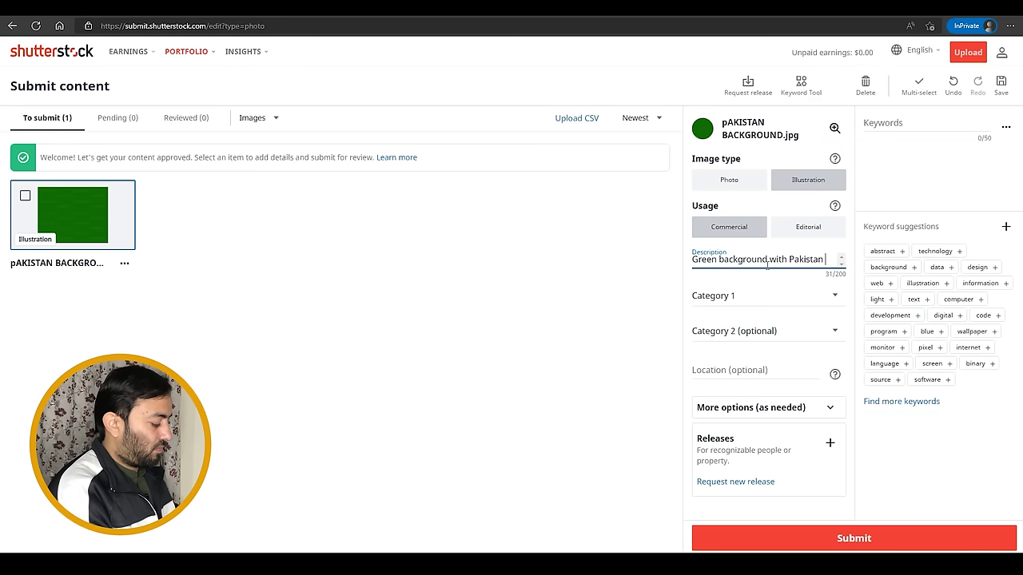
type("text writ")
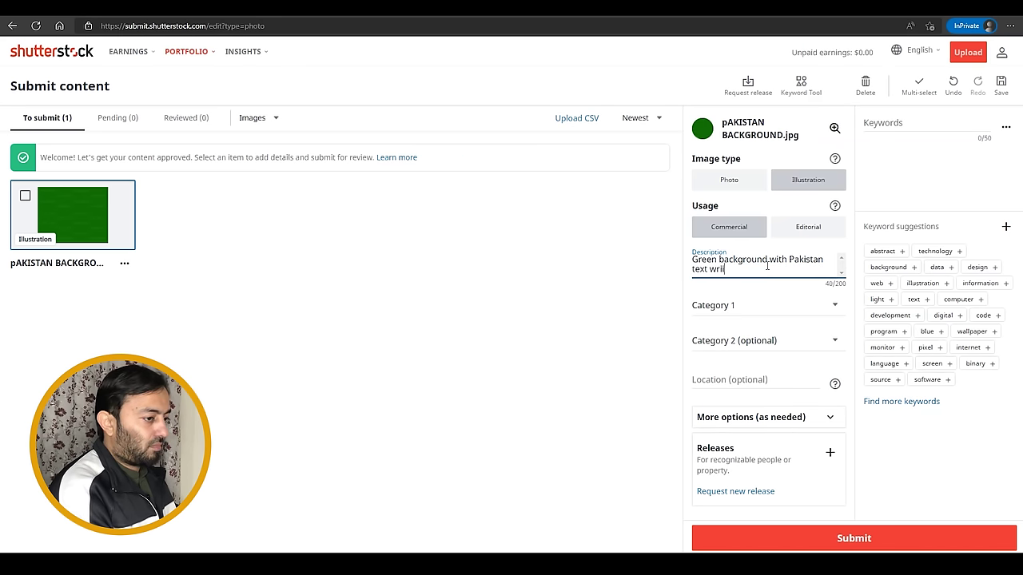
type("tern")
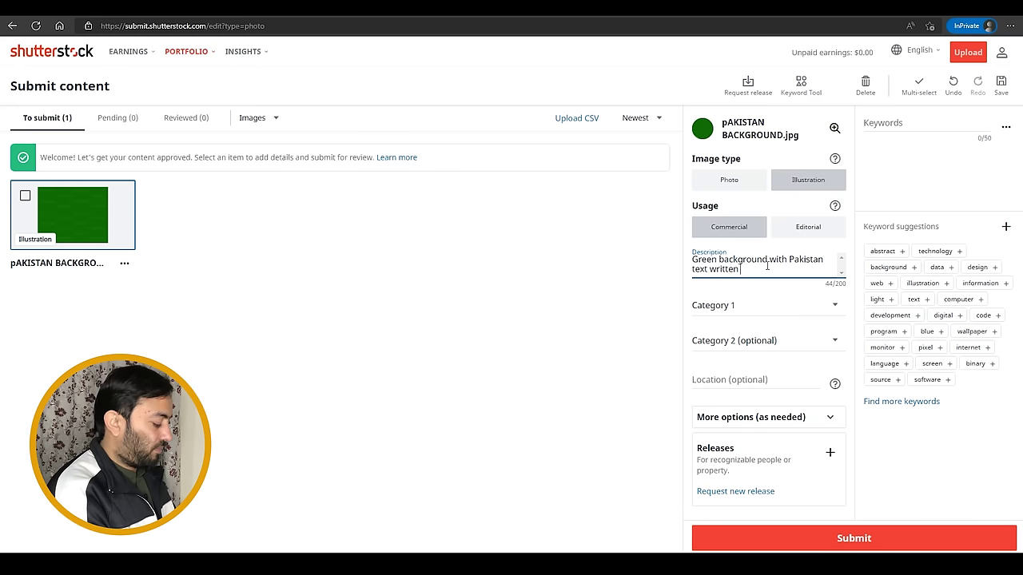
key("BackSpace")
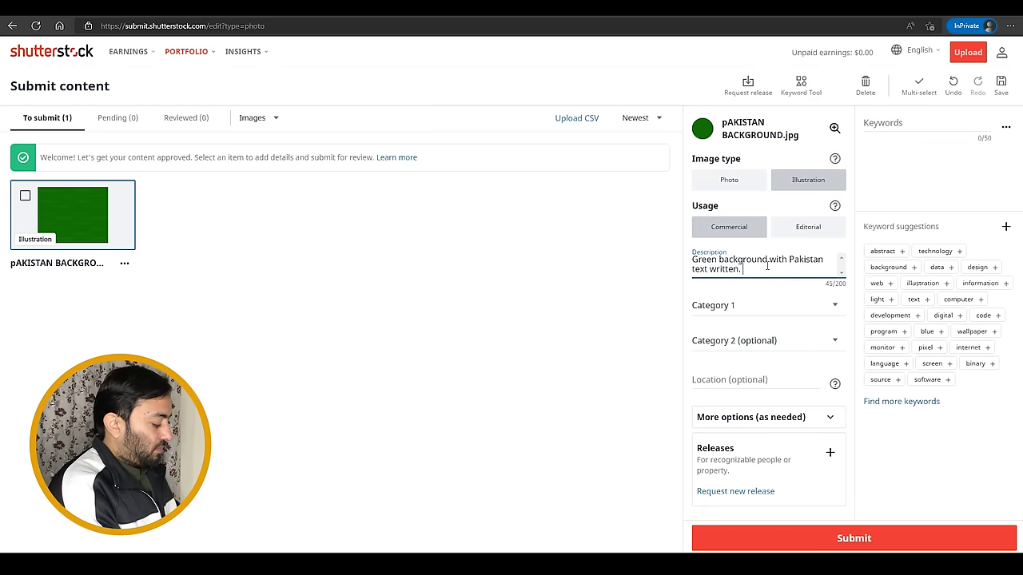
type("Best backg")
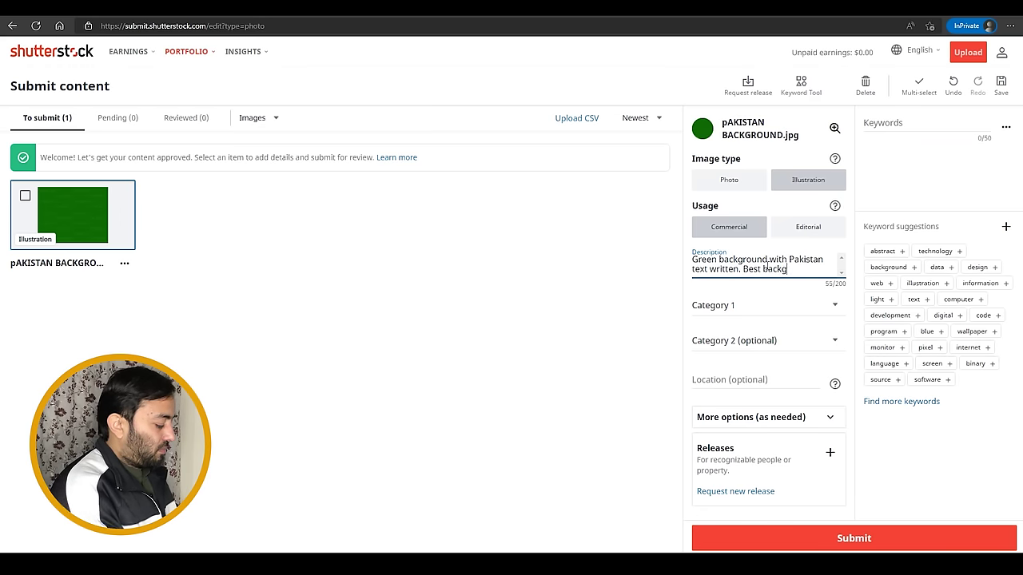
type("round for 14 ")
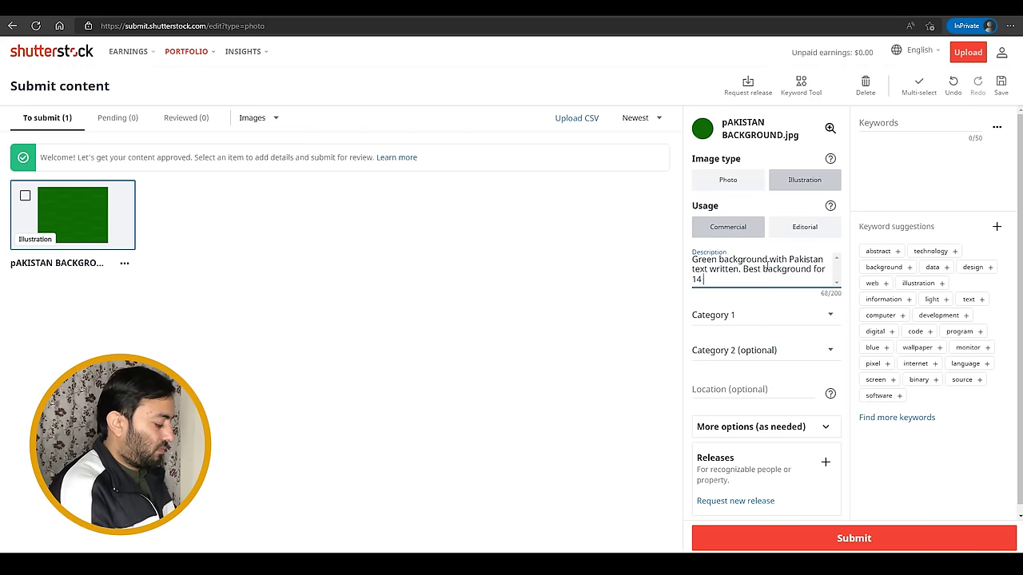
type("August")
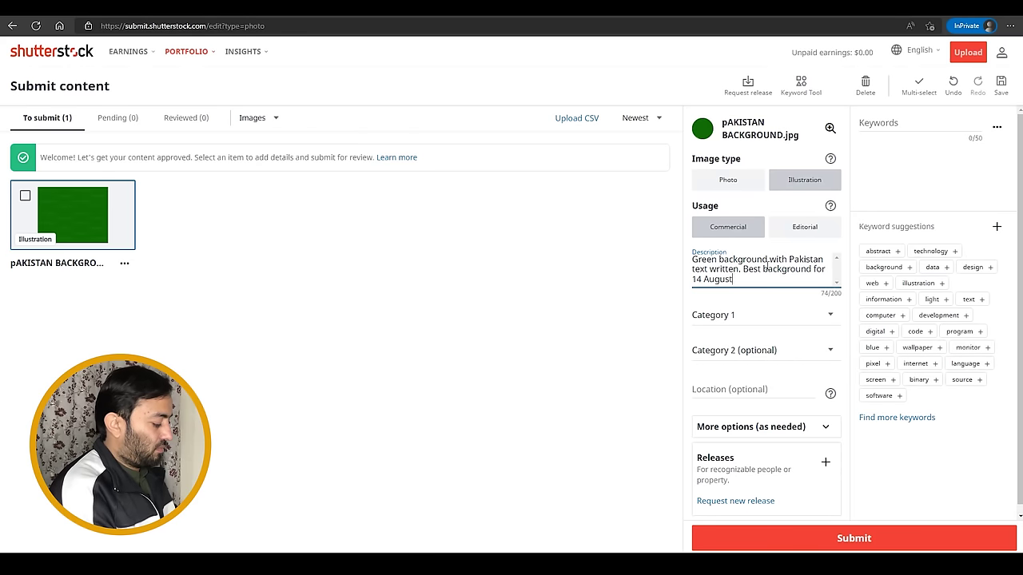
type(" and 23")
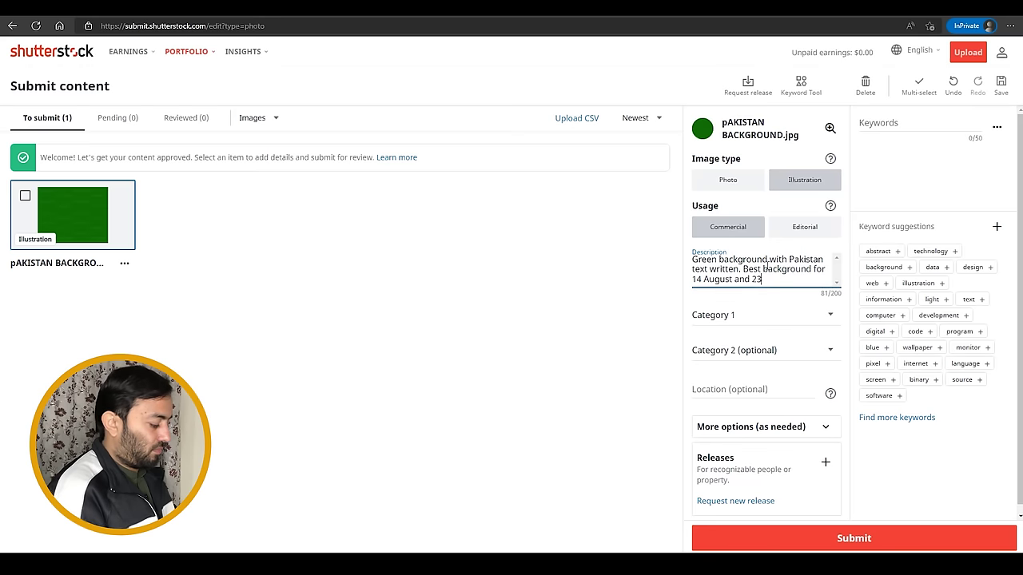
type(" March.")
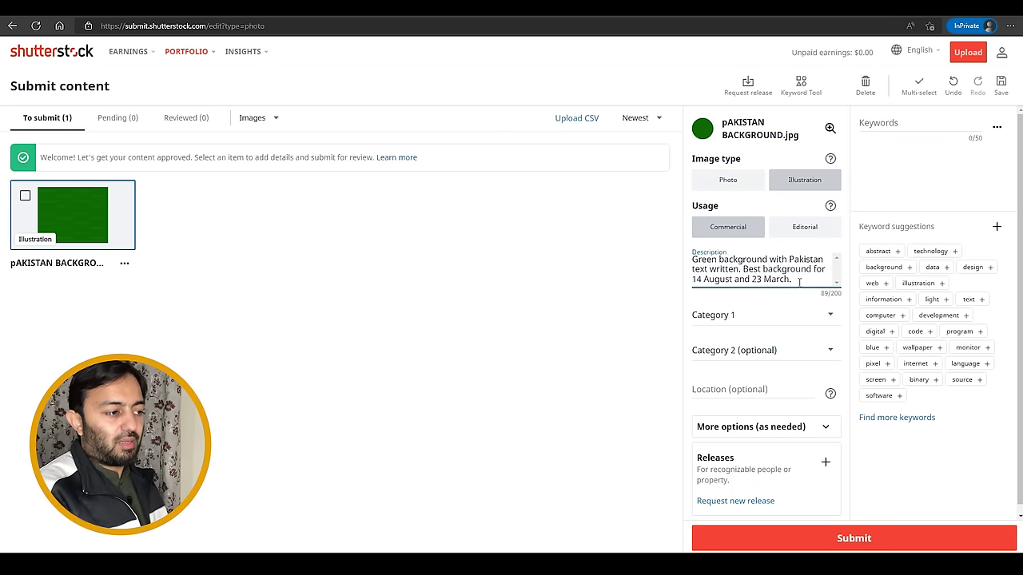
scroll(799, 282, "down", 1)
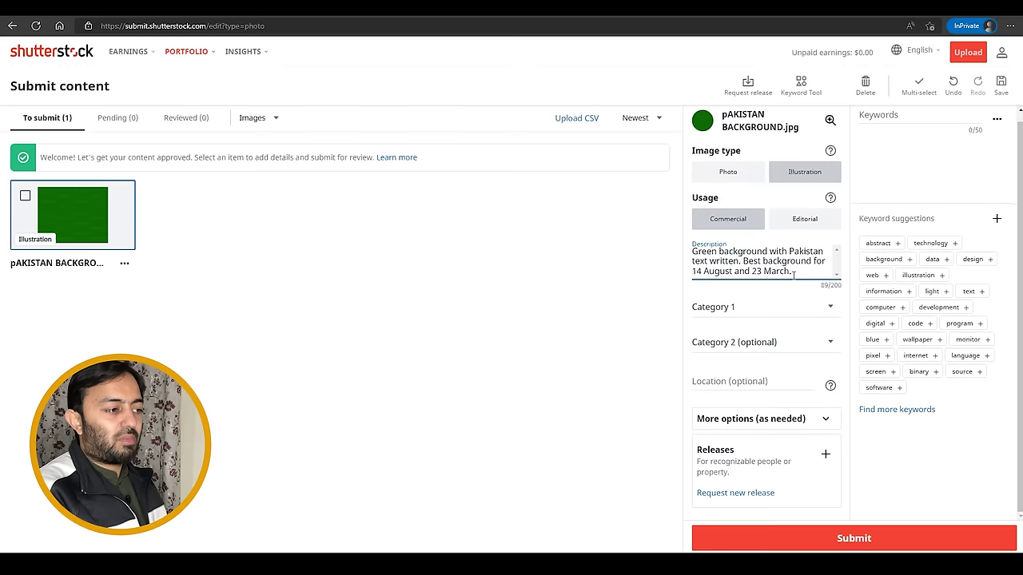
Set Category 1 to Backgrounds/Textures and Category 2 to Arts.
left_click(825, 310)
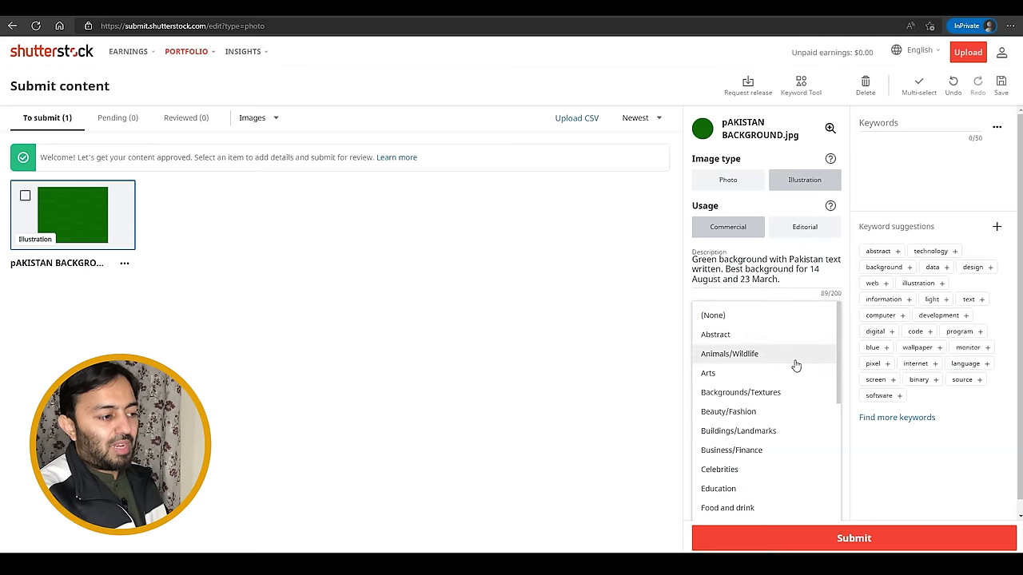
scroll(739, 429, "down", 2)
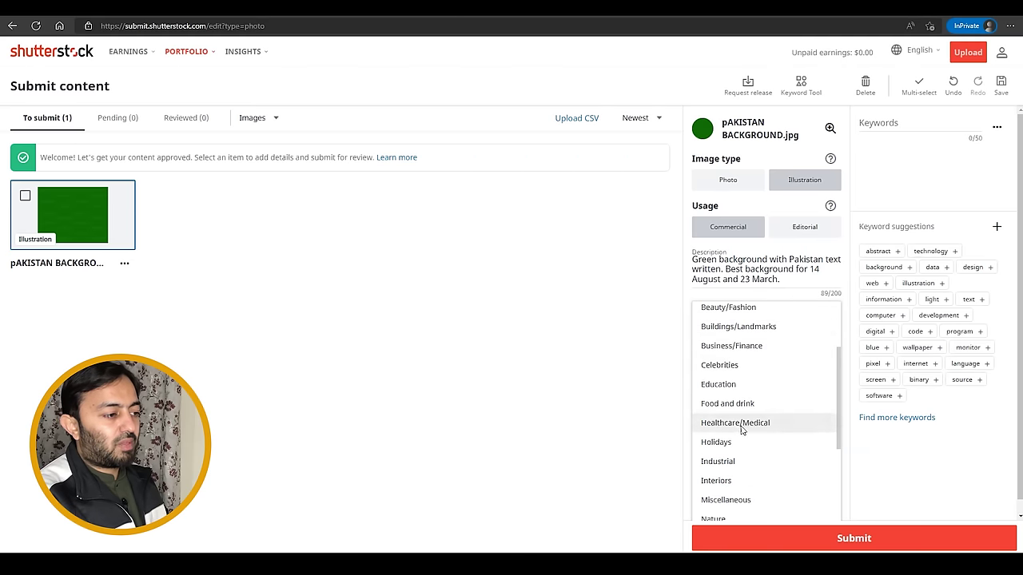
scroll(739, 361, "down", 5)
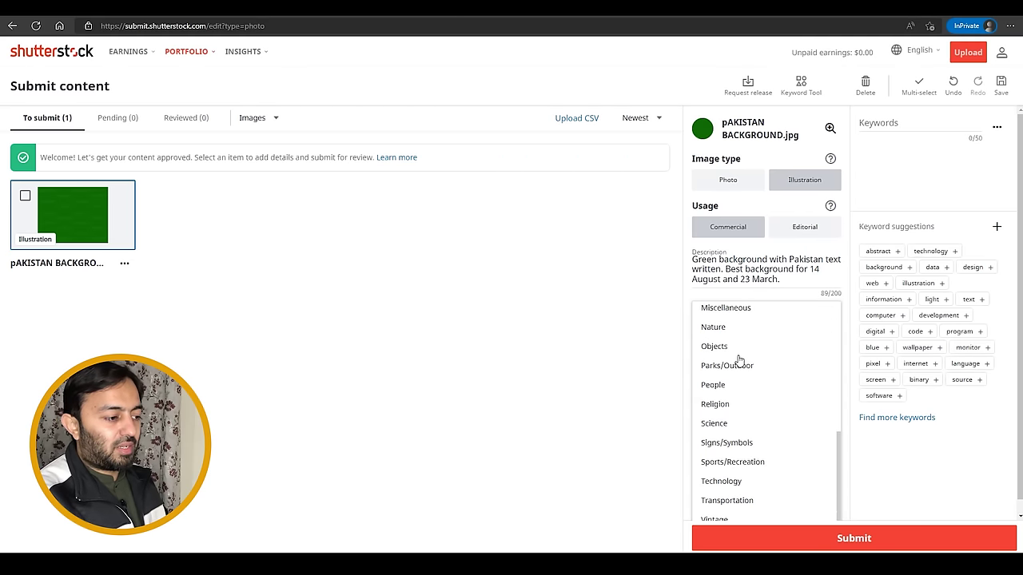
scroll(739, 373, "up", 4)
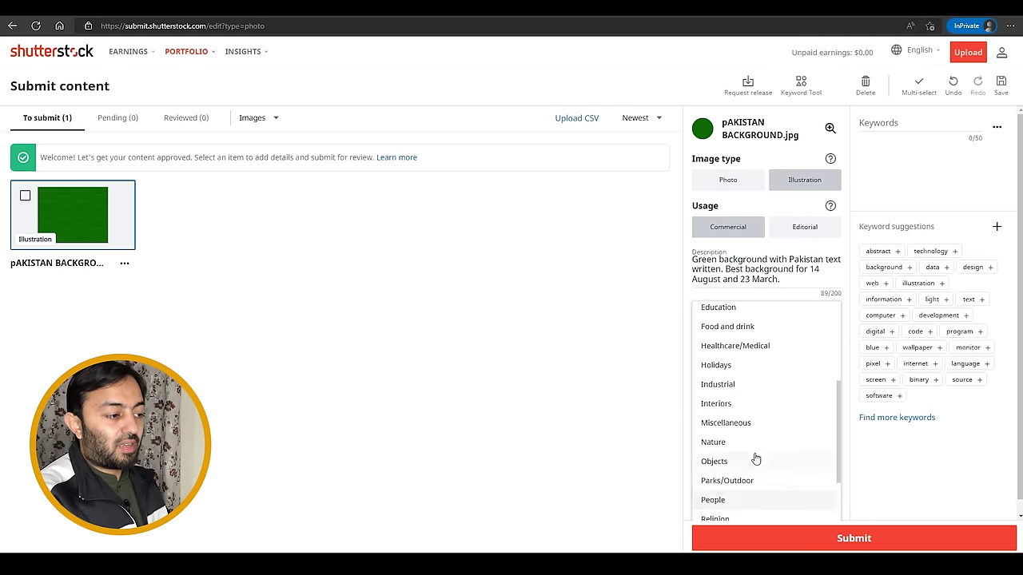
scroll(753, 466, "up", 3)
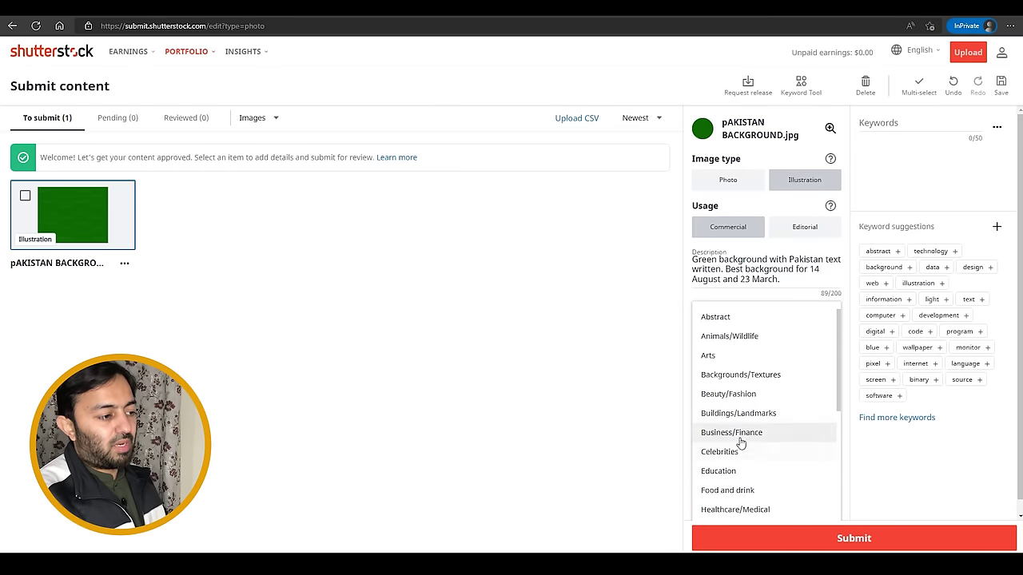
left_click(754, 381)
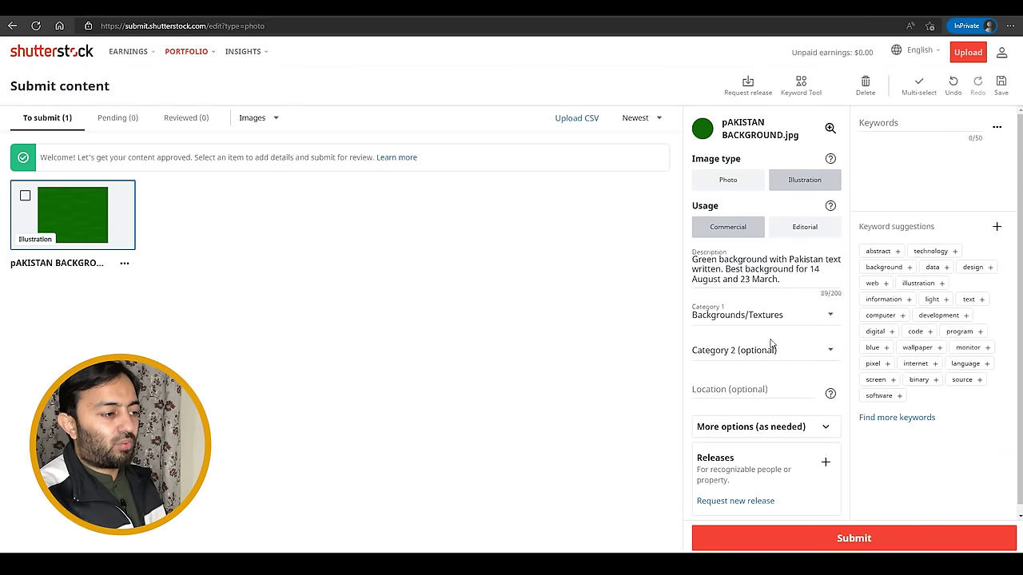
left_click(821, 351)
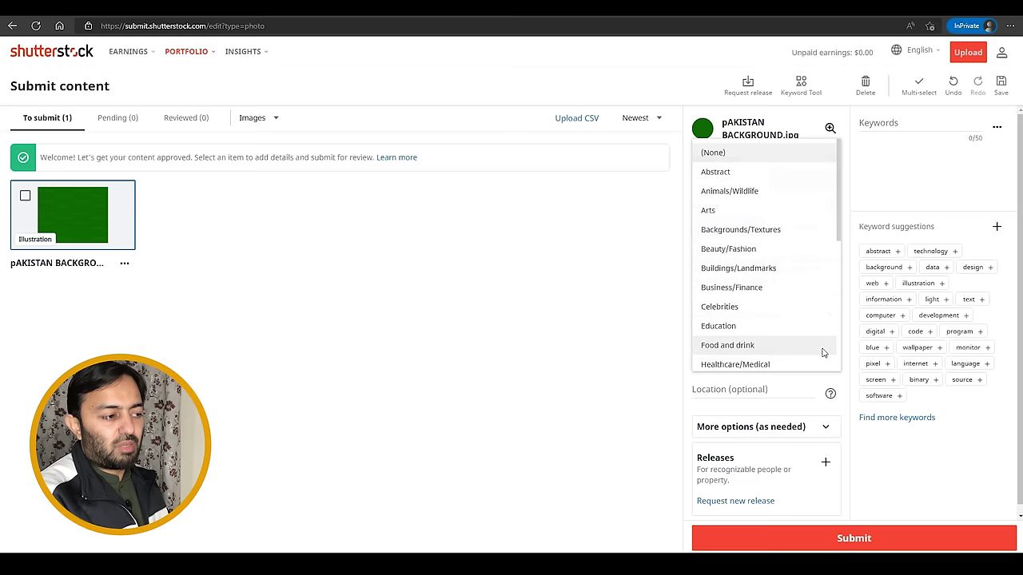
left_click(757, 327)
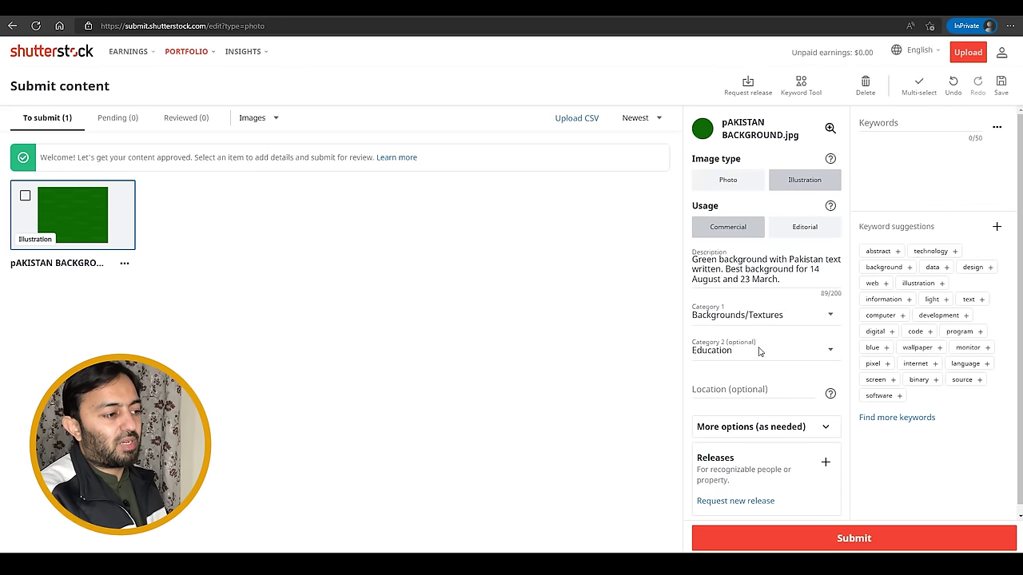
left_click(760, 350)
left_click(755, 209)
scroll(729, 376, "down", 1)
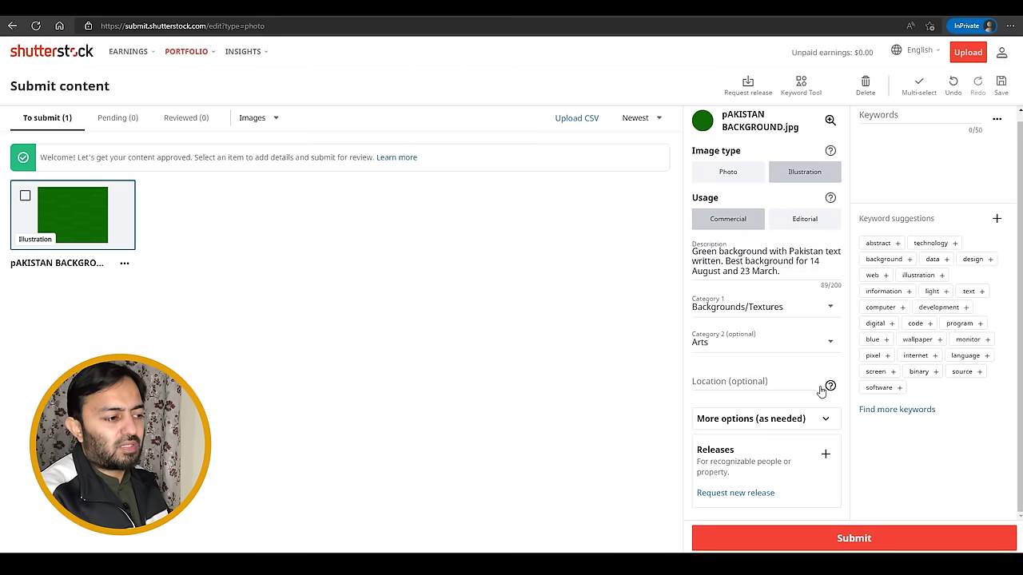
Set the image location to Lahore, Punjab, Pakistan.
left_click(797, 381)
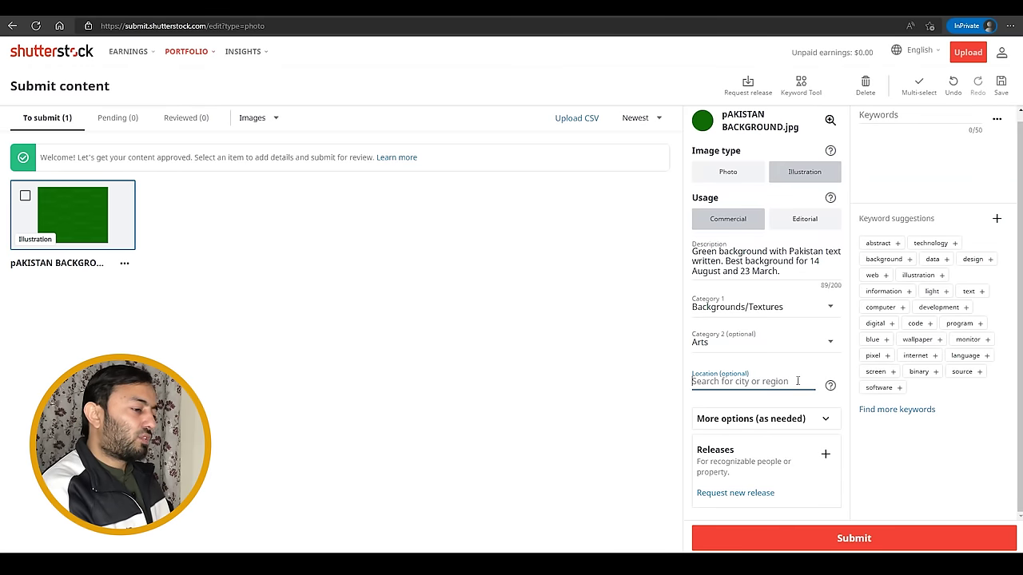
type("Lahore")
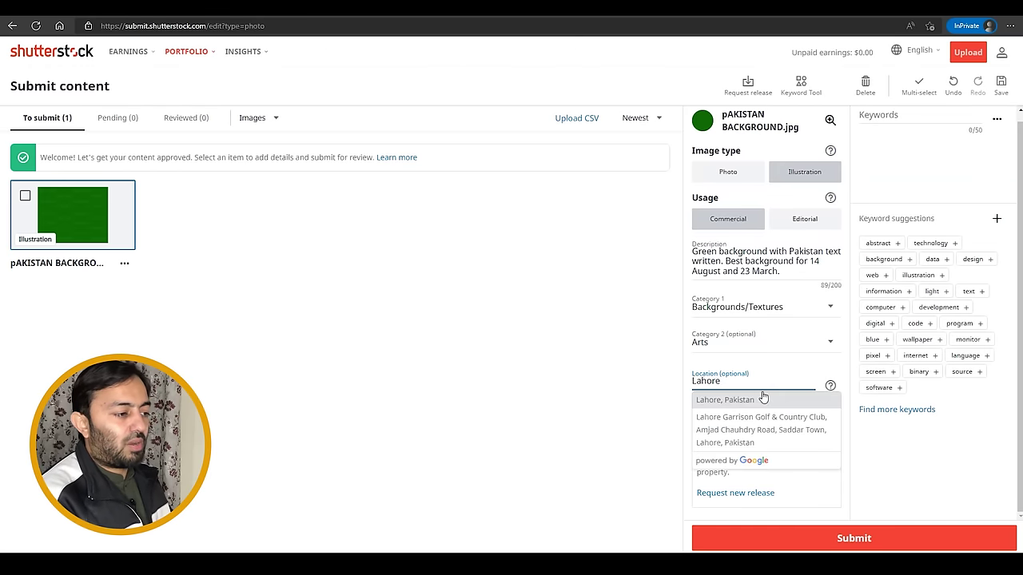
left_click(763, 402)
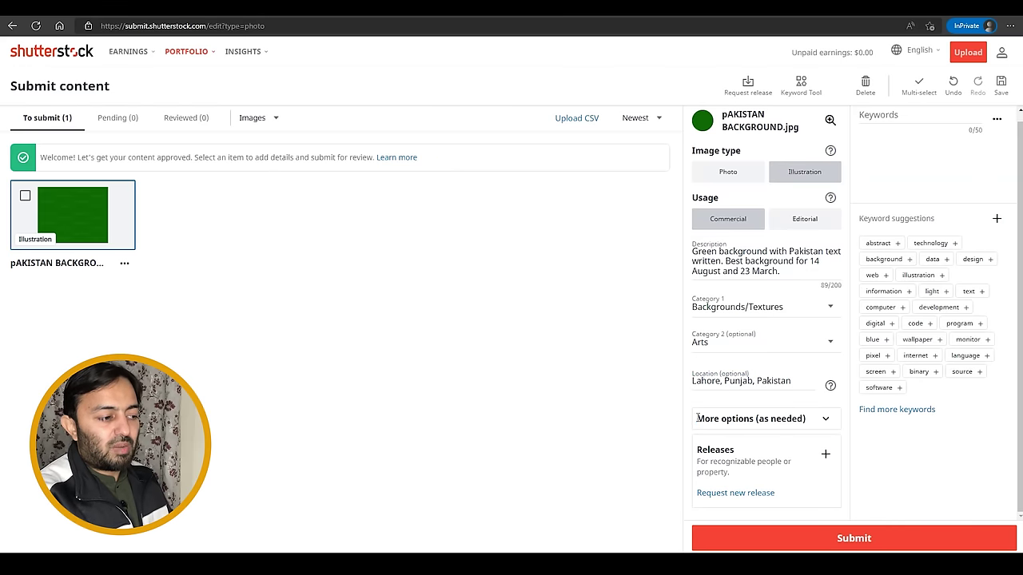
left_click_drag(692, 422, 812, 498)
left_click(849, 502)
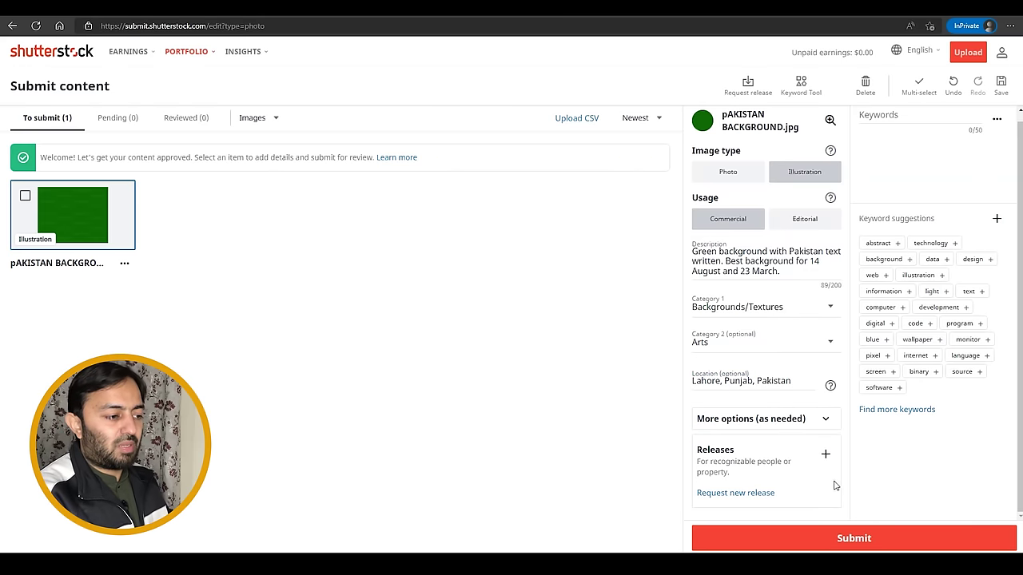
scroll(833, 479, "up", 1)
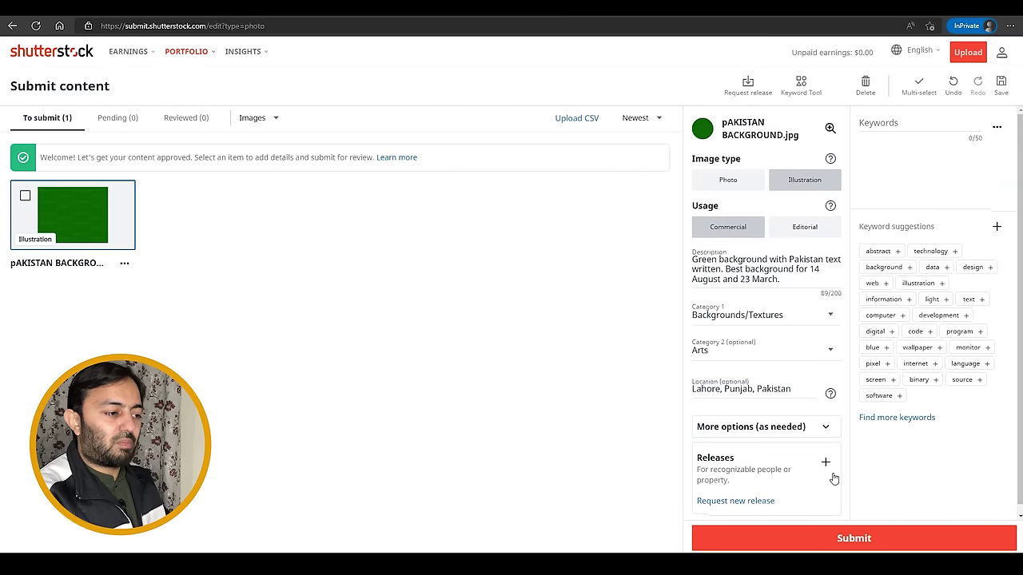
Add the keywords 14 august, pakistan and 23 march.
left_click(895, 128)
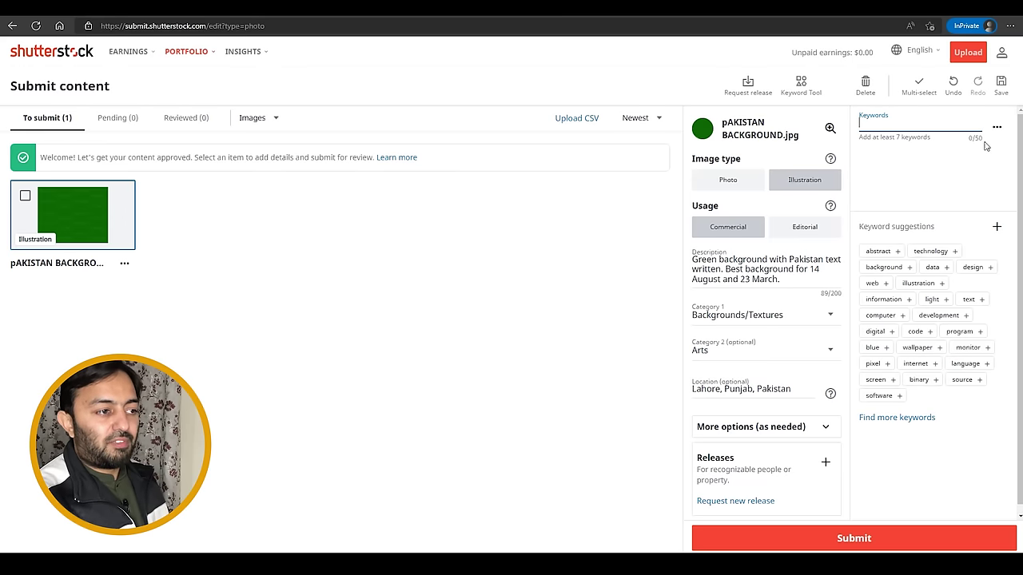
double_click(979, 139)
left_click(978, 139)
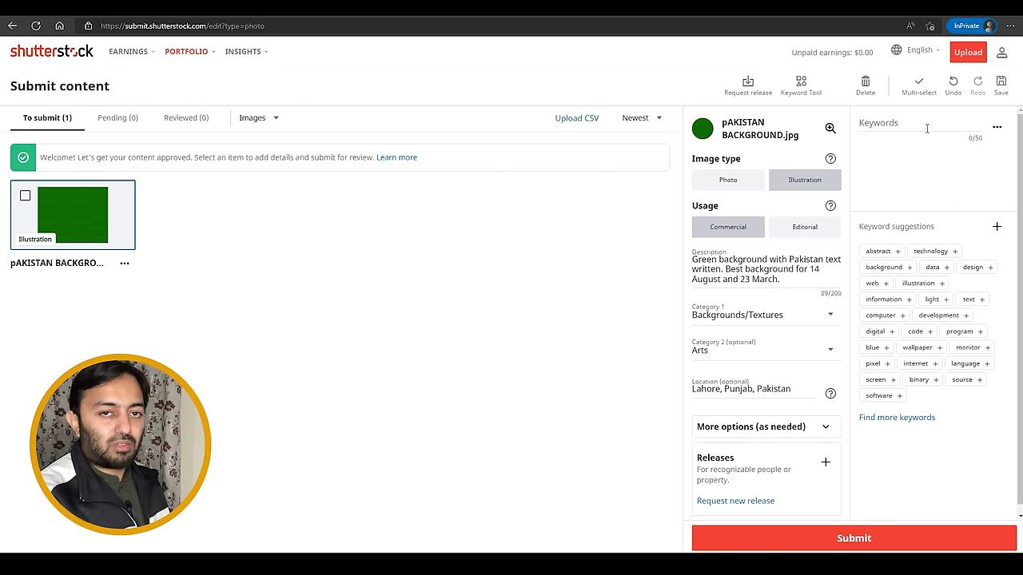
left_click(927, 129)
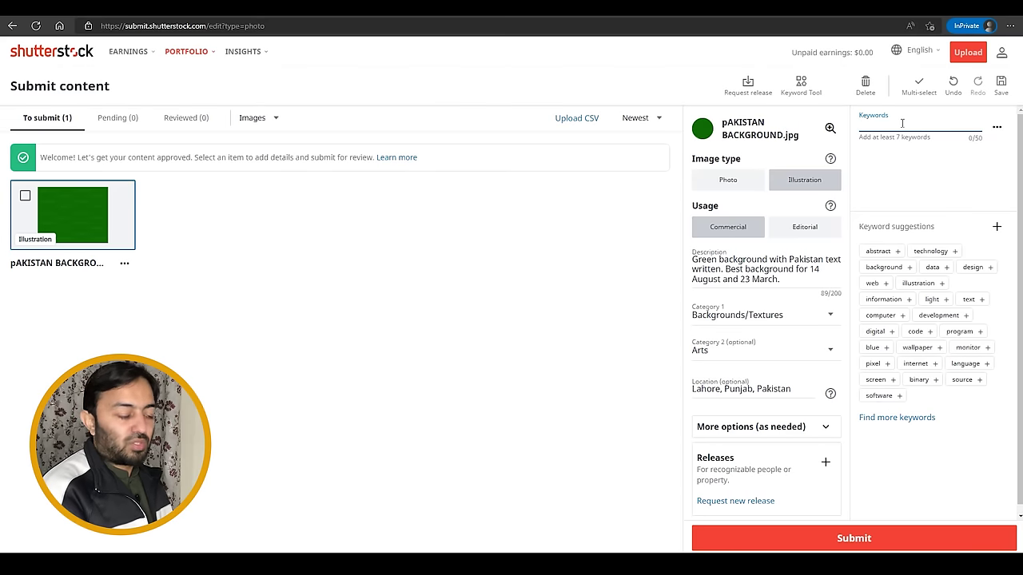
type("14 august")
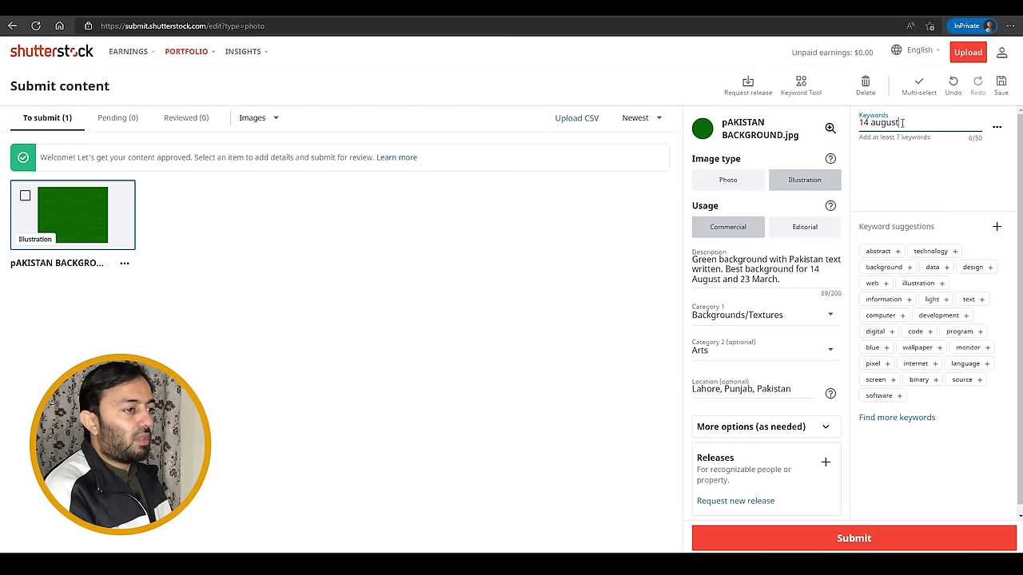
key("Return")
type("pakistan")
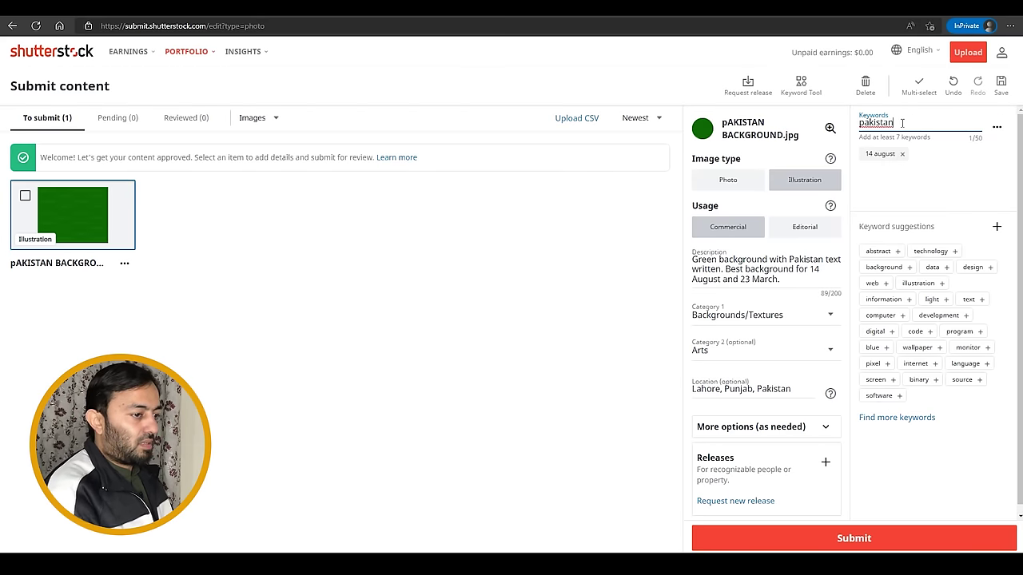
key("Return")
type("23 march")
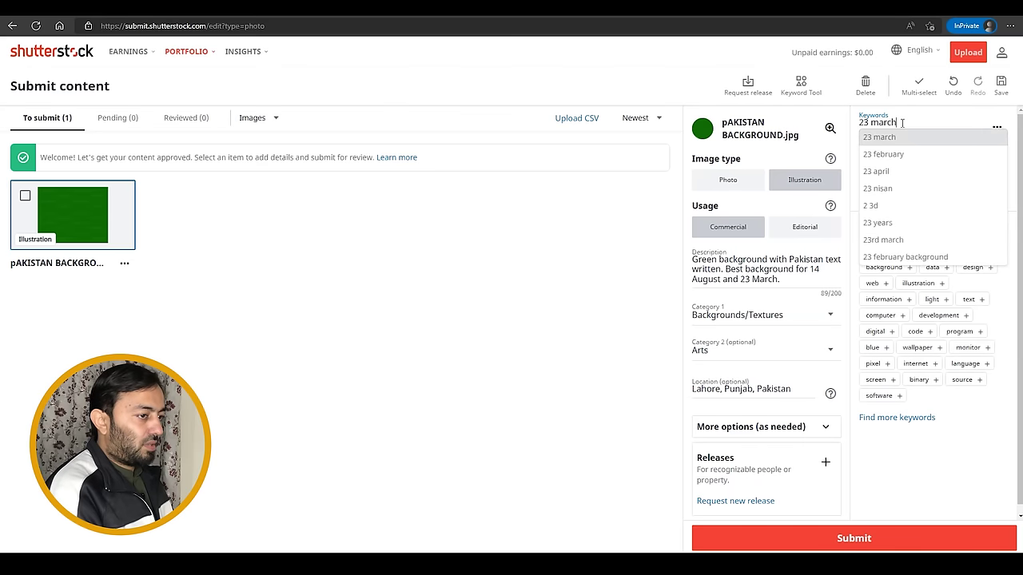
key("Return")
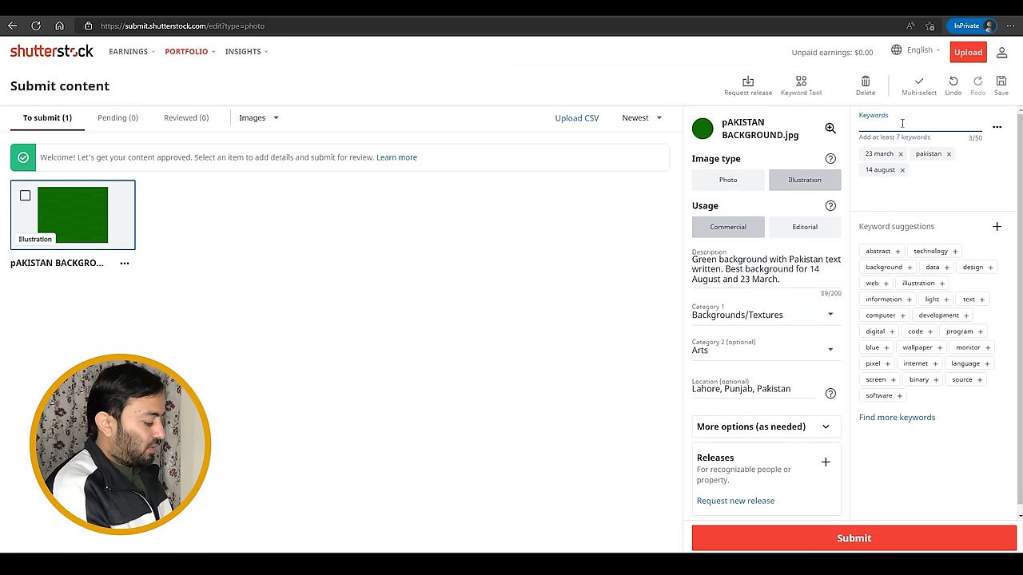
Add the keywords independence day, green background and beauty of pakistan background.
type("independenc")
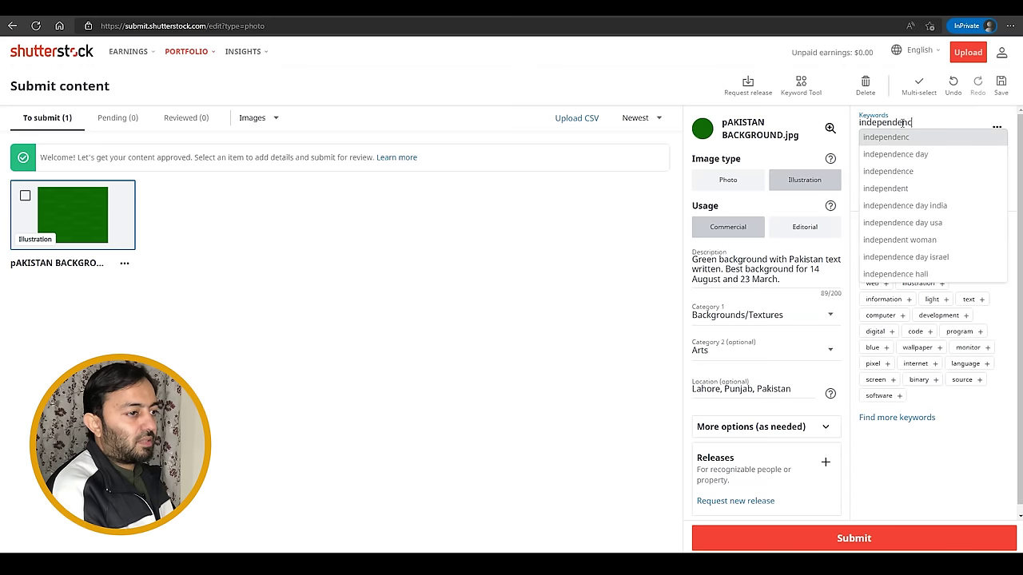
type("e")
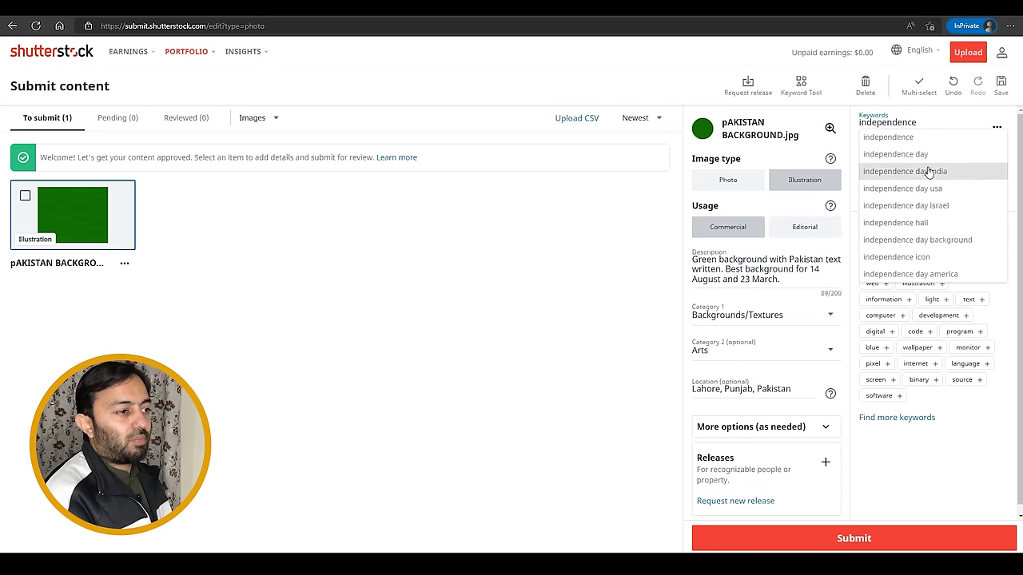
left_click(930, 155)
left_click(931, 133)
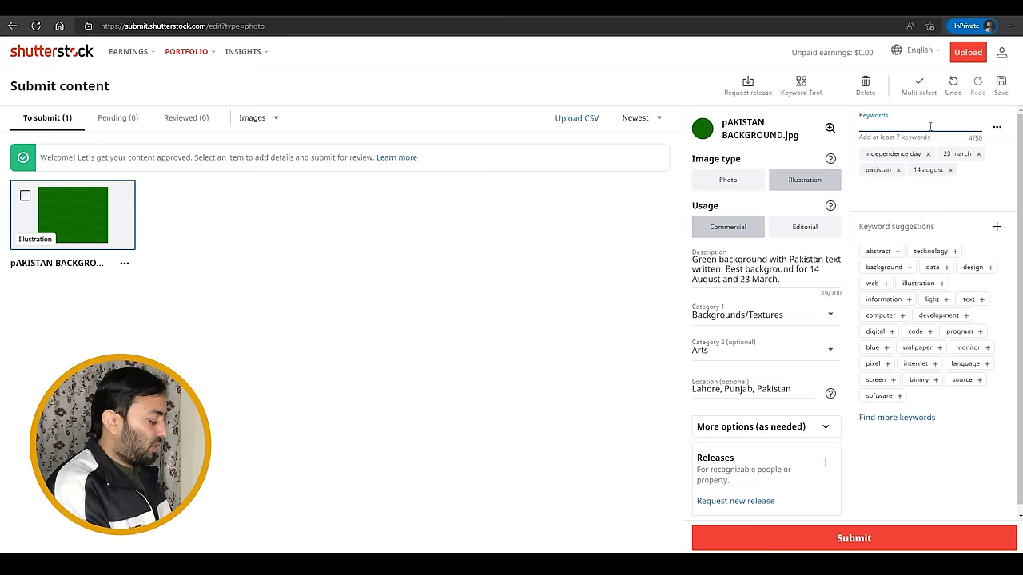
type("green backgr")
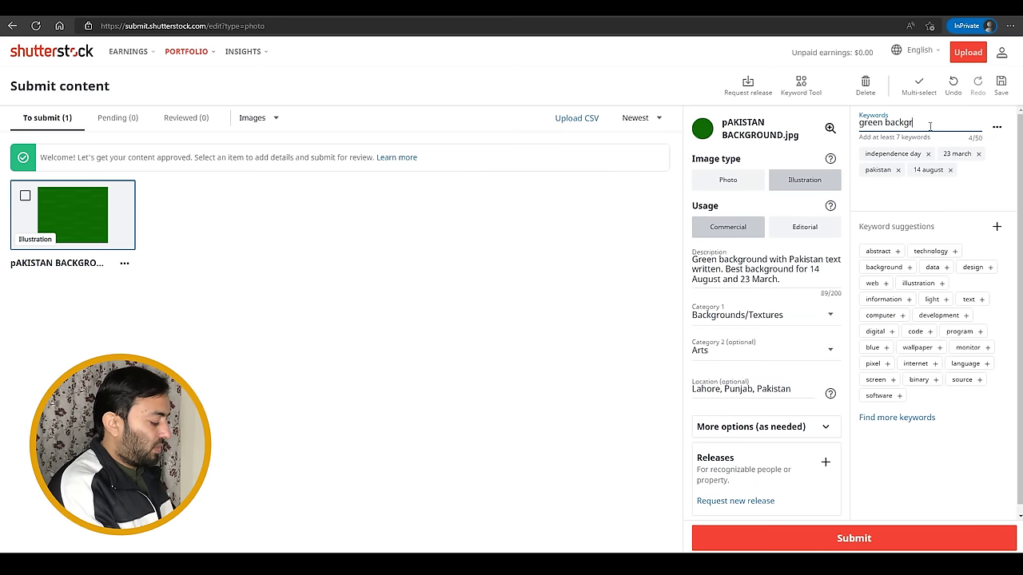
type("ound")
key("Return")
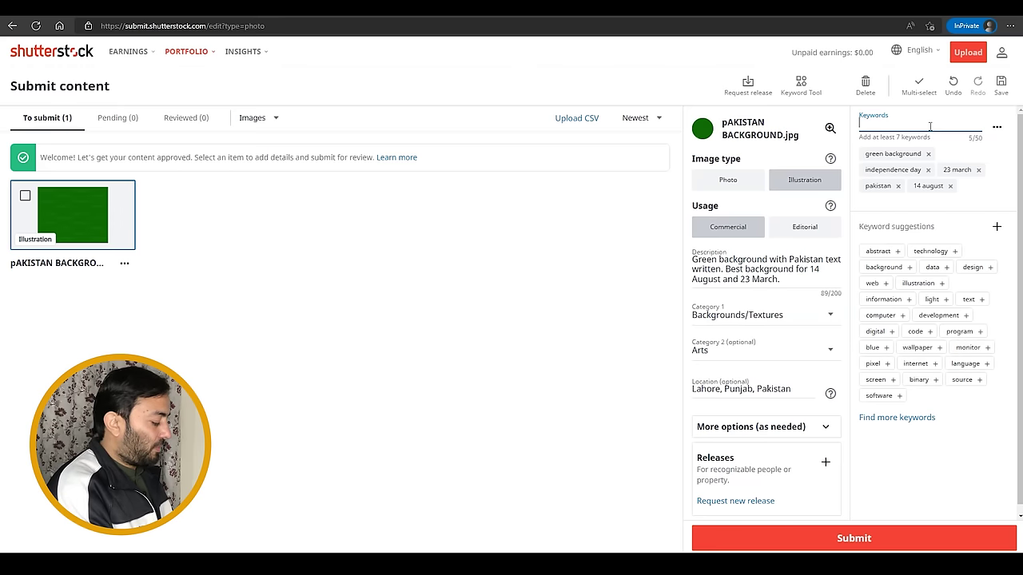
type("bea")
type("uty of pa")
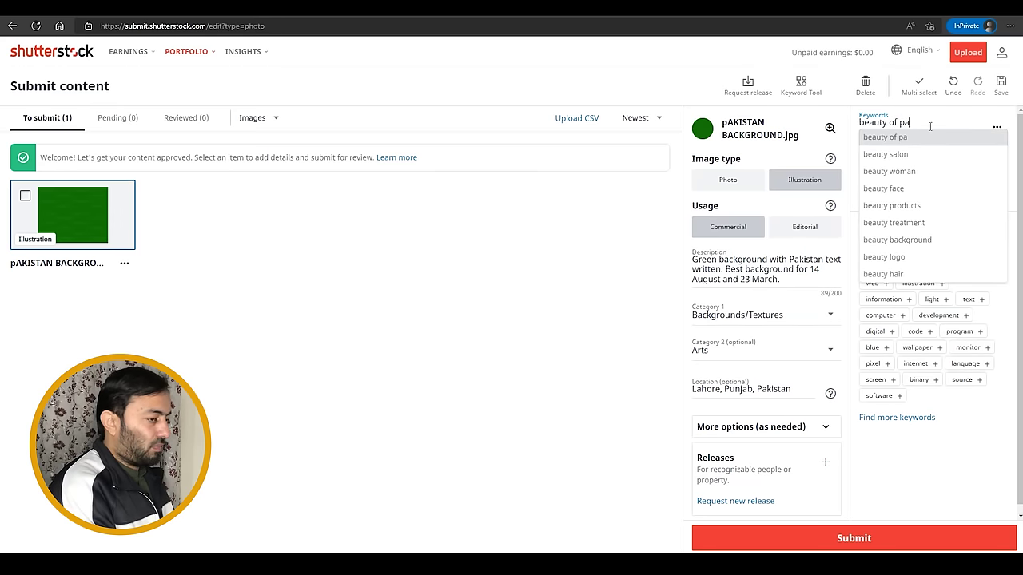
type("kistan")
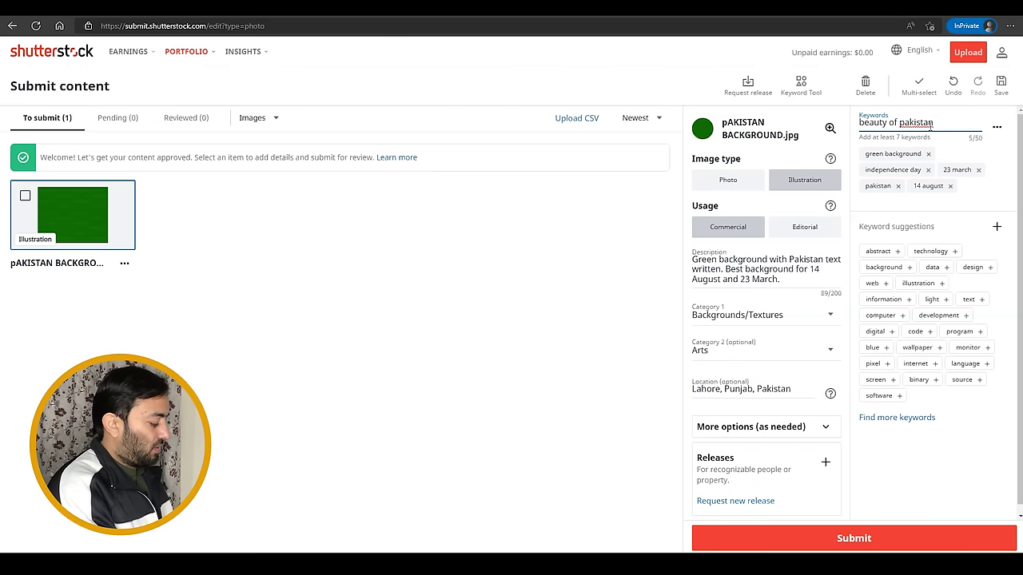
type(" background")
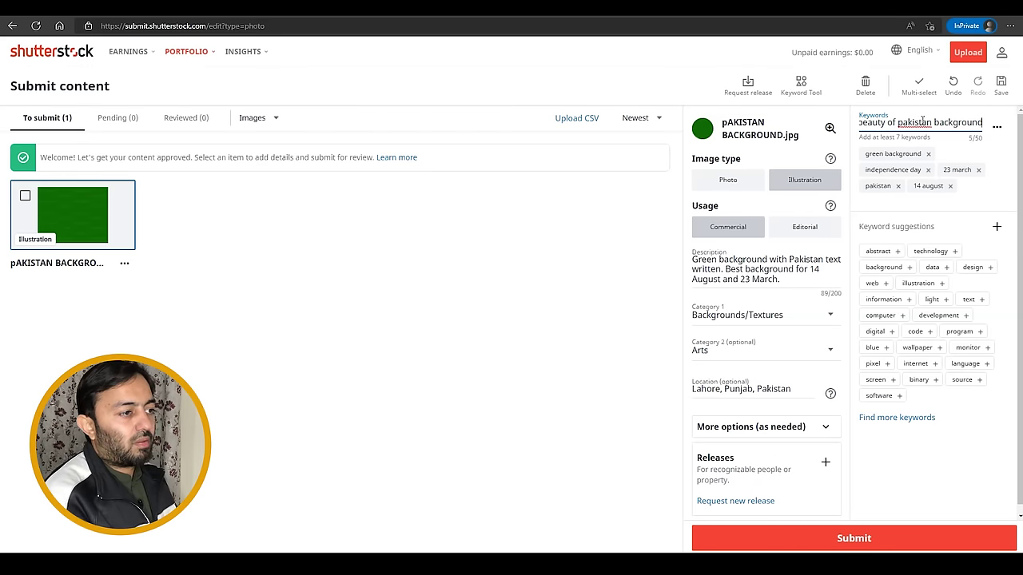
key("Return")
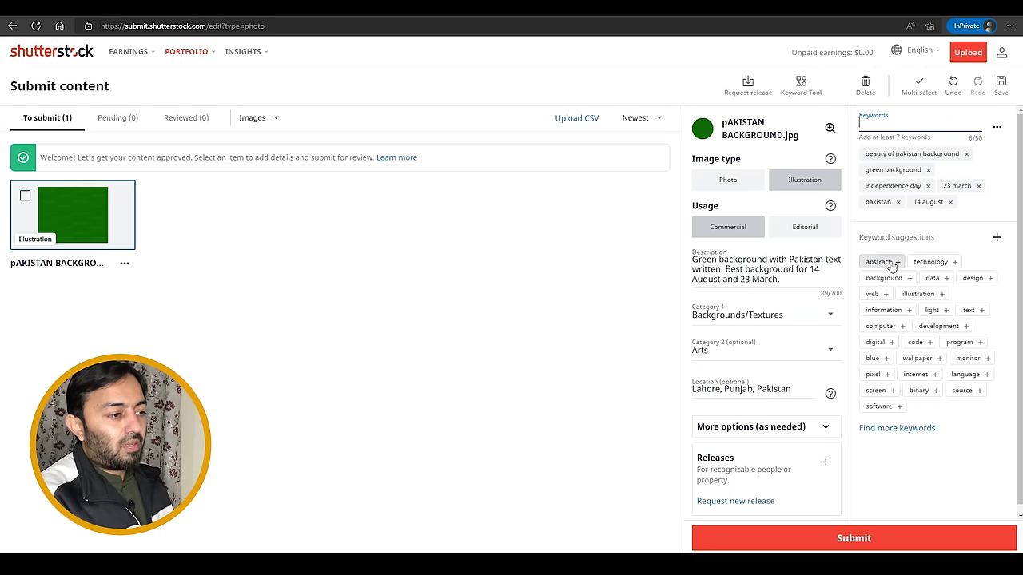
Add suggestions background, abstract, design, illustration, information, text, digital and wallpaper, totalling 14/50 keywords.
left_click_drag(860, 239, 935, 239)
left_click(931, 238)
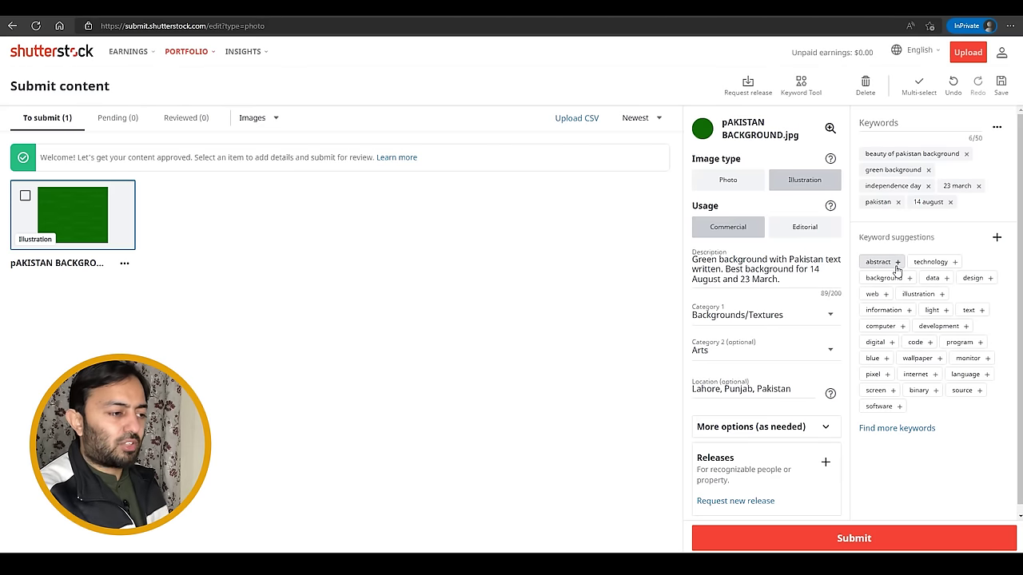
left_click(891, 284)
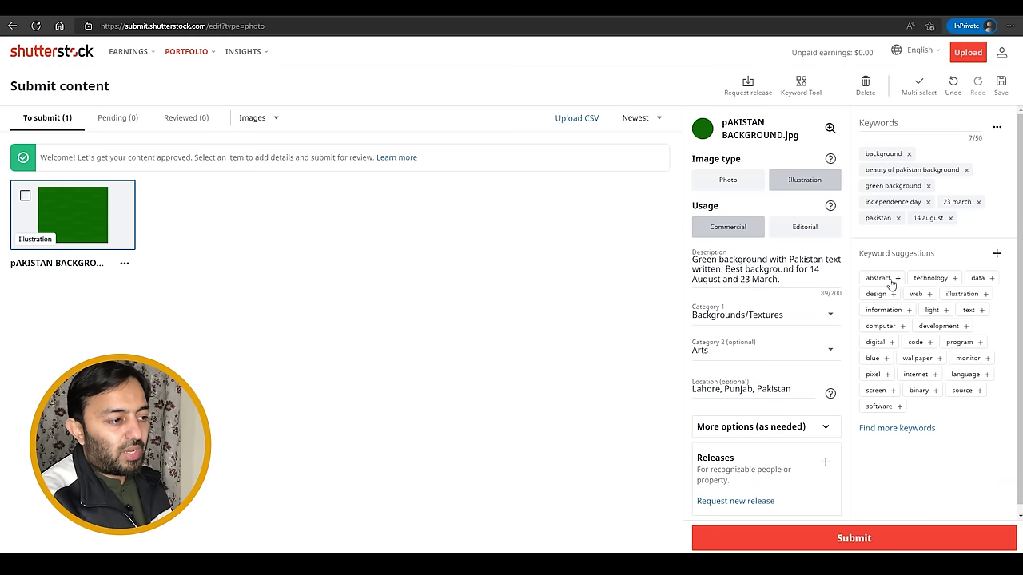
left_click(887, 284)
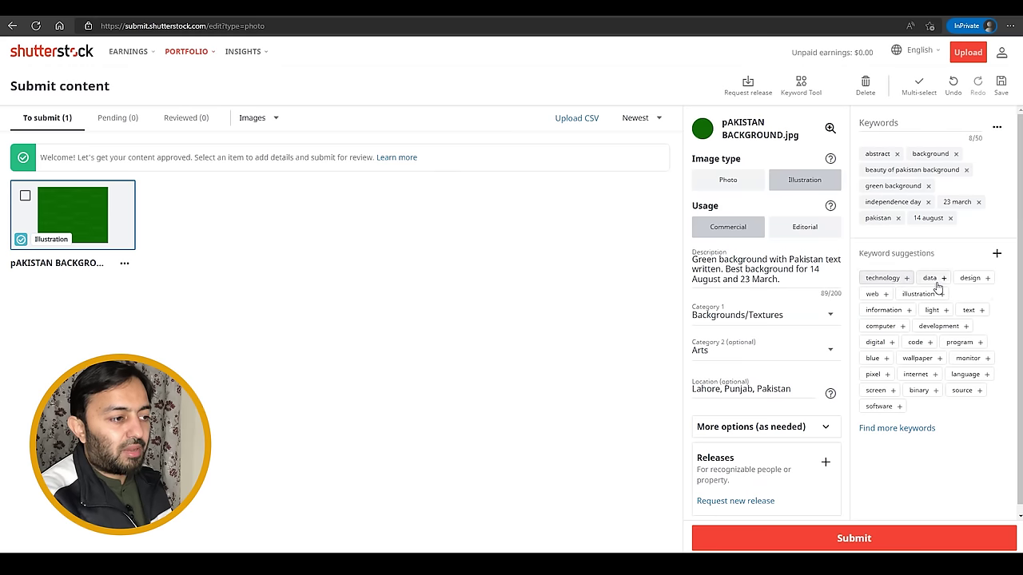
left_click(980, 286)
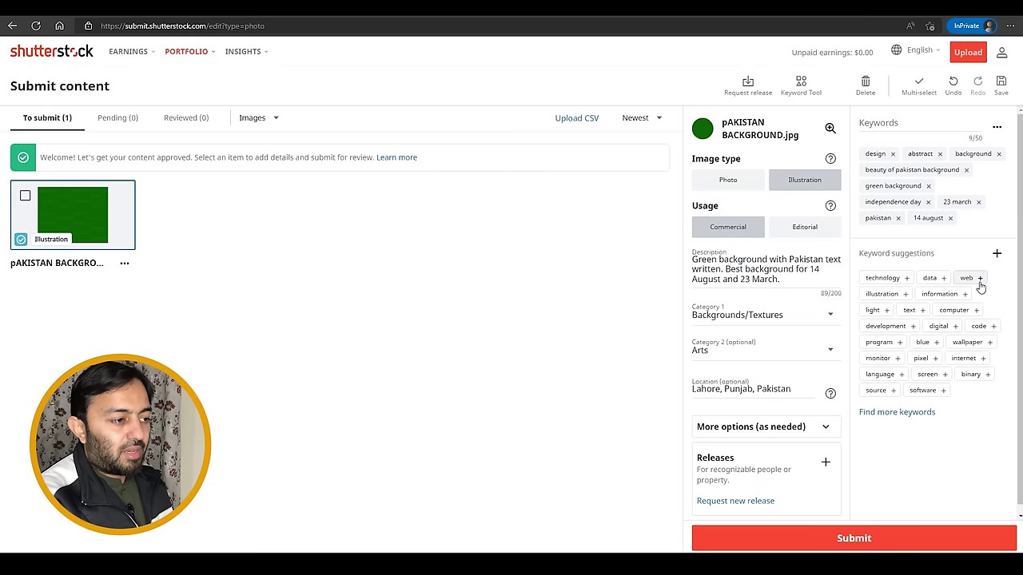
left_click(905, 294)
left_click(903, 312)
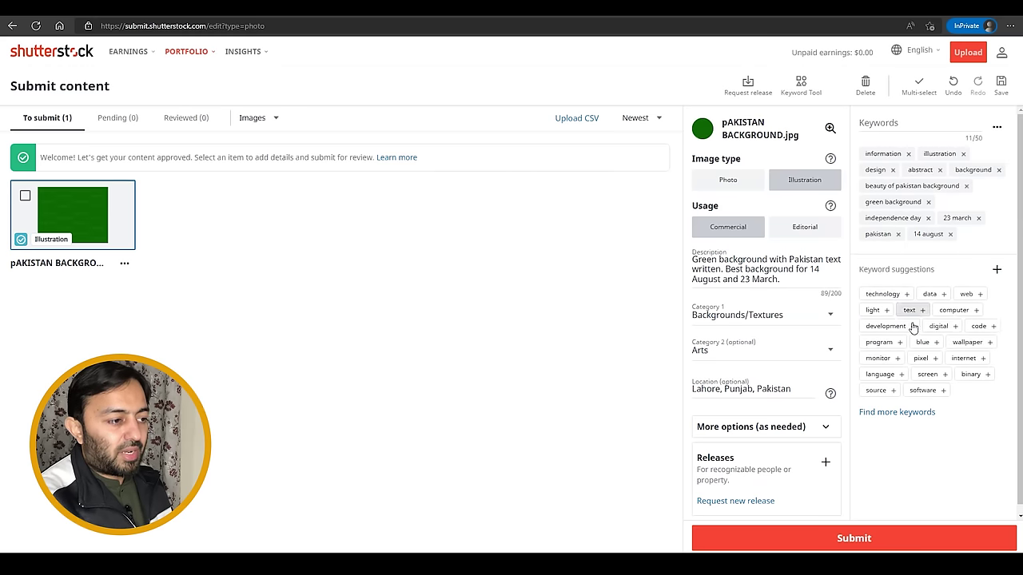
left_click(918, 311)
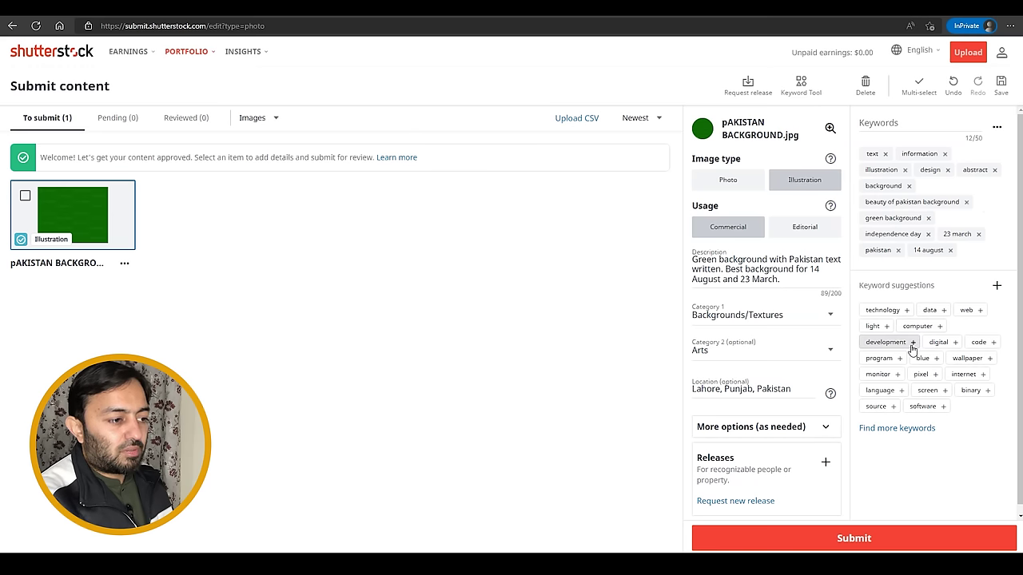
left_click(952, 344)
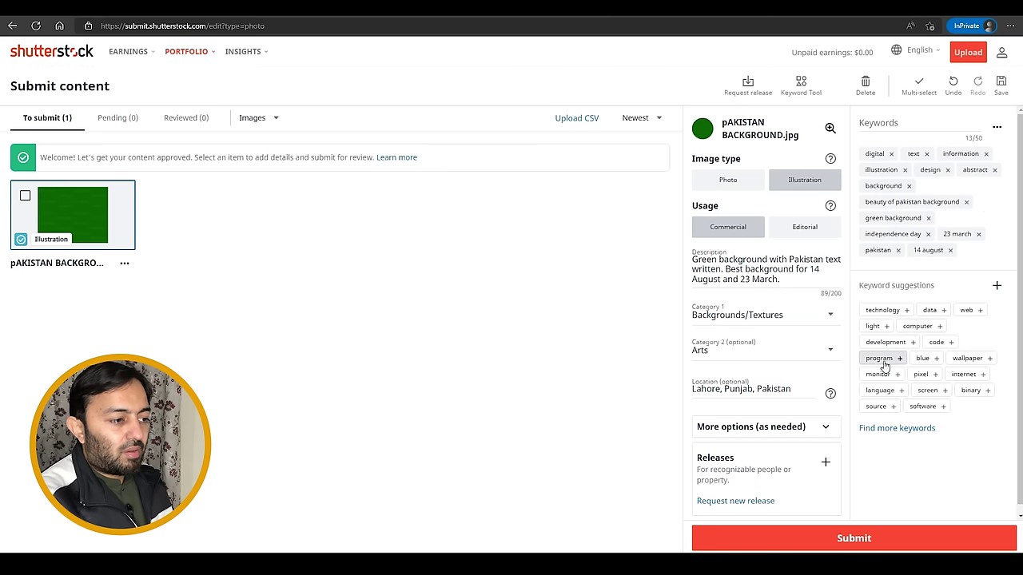
left_click(966, 359)
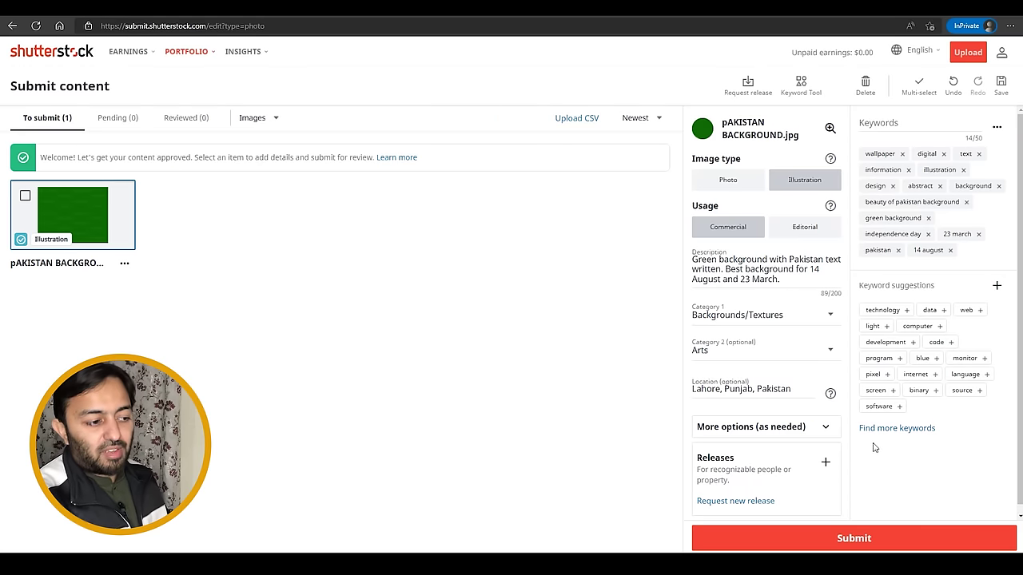
Open the Keyword tool and select two visually similar green images for keyword ideas.
left_click(927, 429)
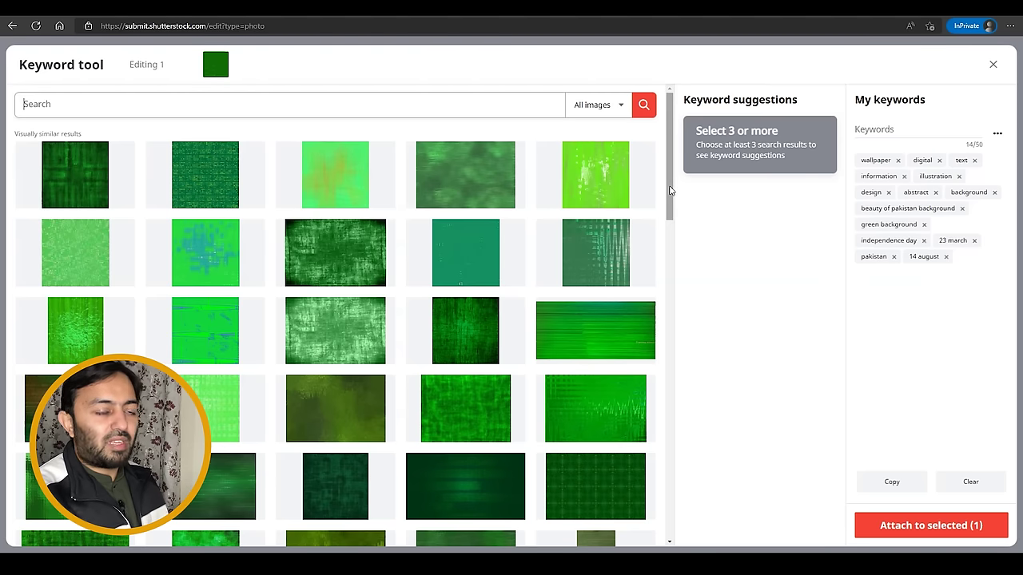
left_click_drag(670, 190, 778, 132)
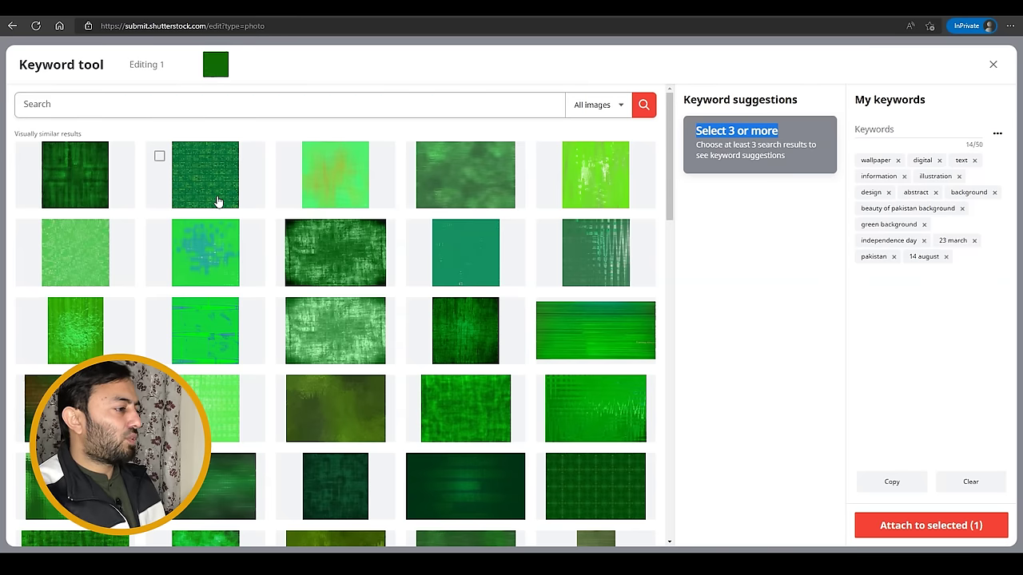
left_click(549, 470)
scroll(179, 348, "down", 2)
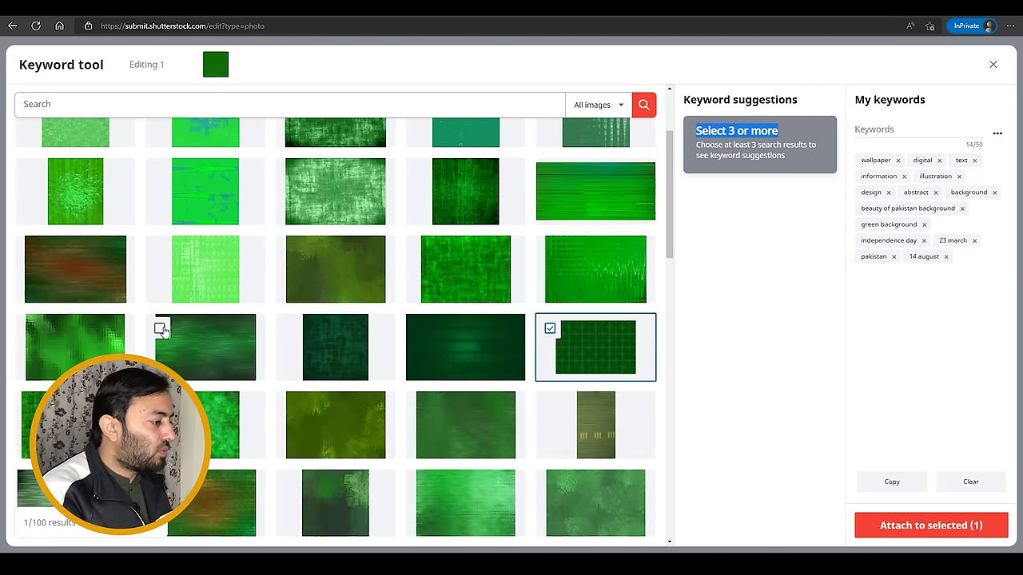
left_click(179, 347)
scroll(179, 348, "down", 2)
Deselect both chosen green texture results and focus the Search field.
scroll(179, 347, "down", 2)
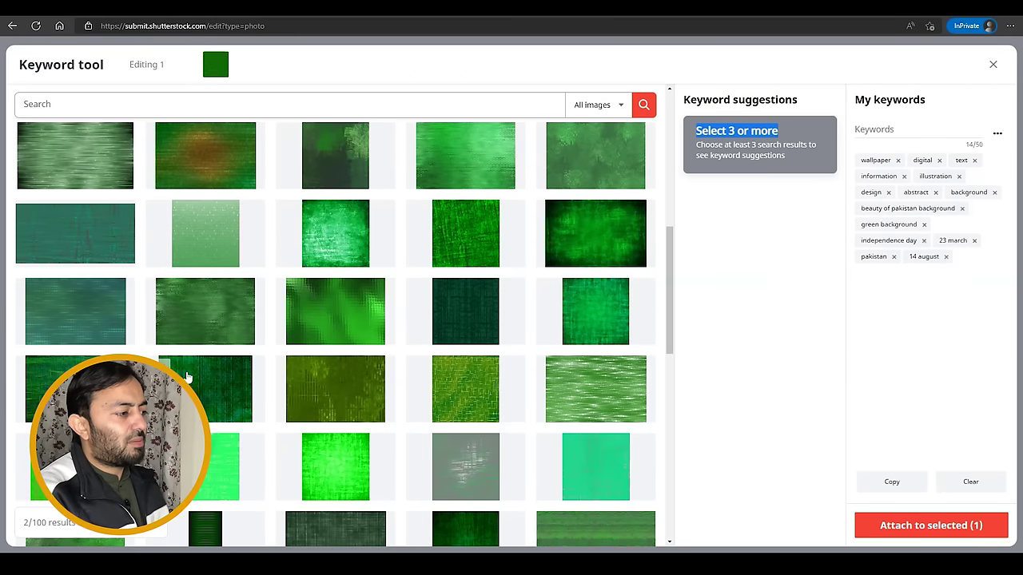
scroll(231, 386, "down", 3)
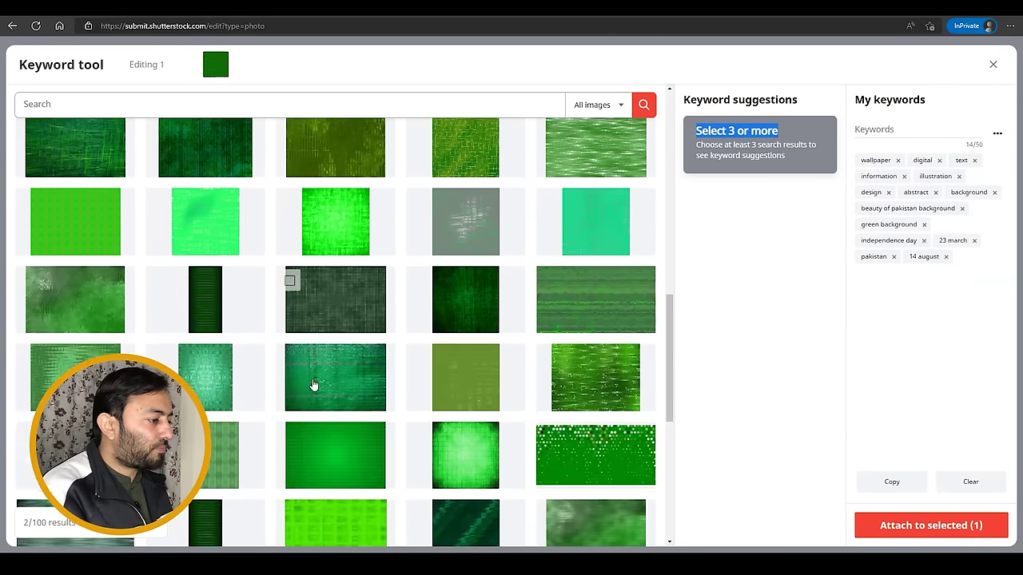
scroll(222, 349, "up", 10)
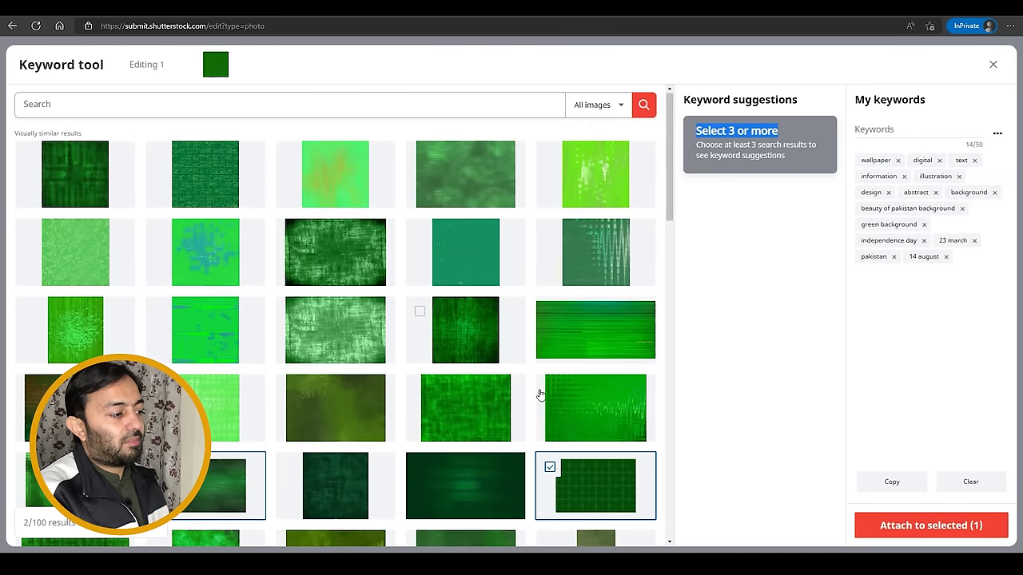
left_click(549, 467)
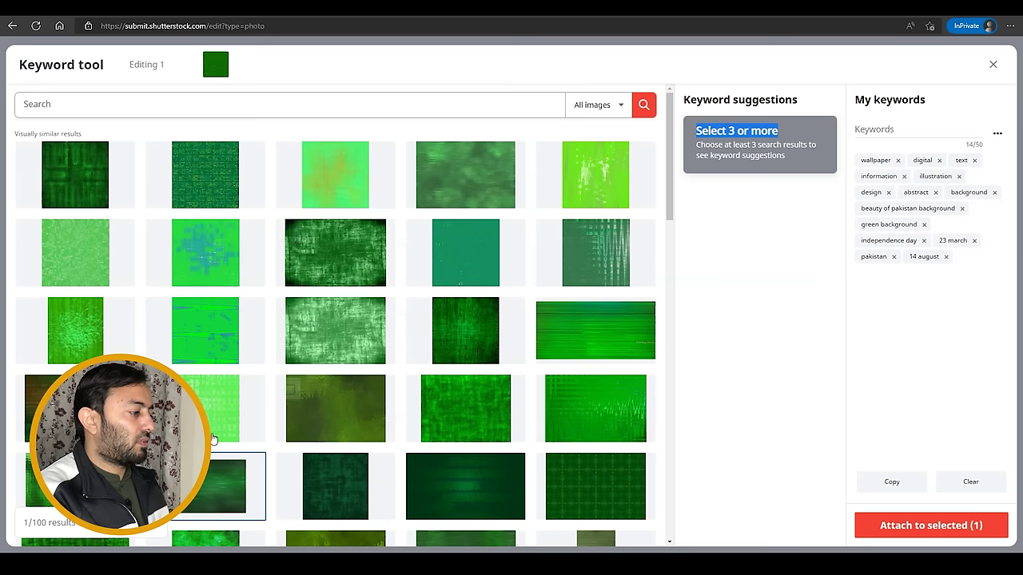
left_click(216, 463)
left_click(203, 100)
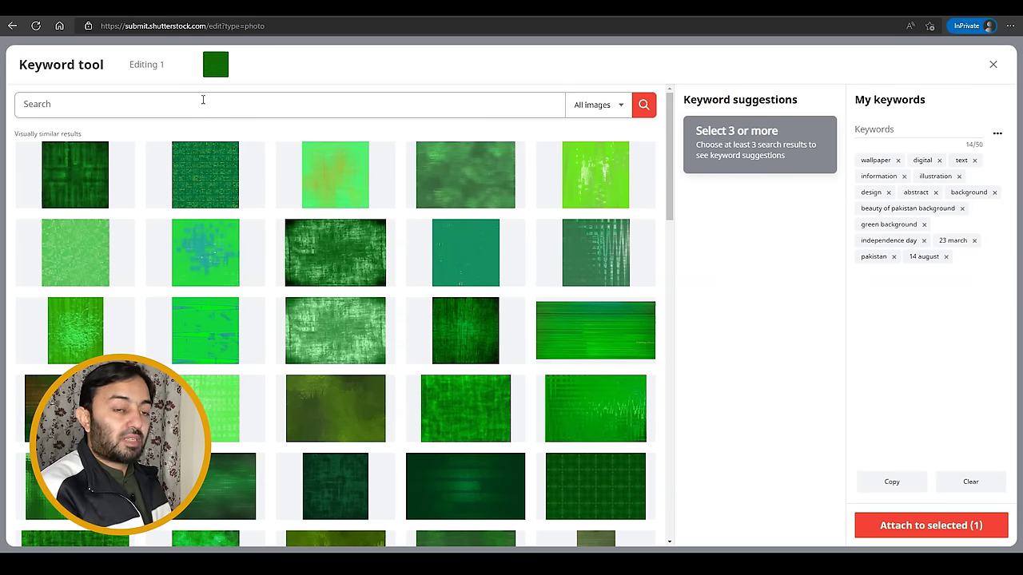
Search for 'Pakistan flag background' with results limited to Vectors.
type("Pakistan flag background")
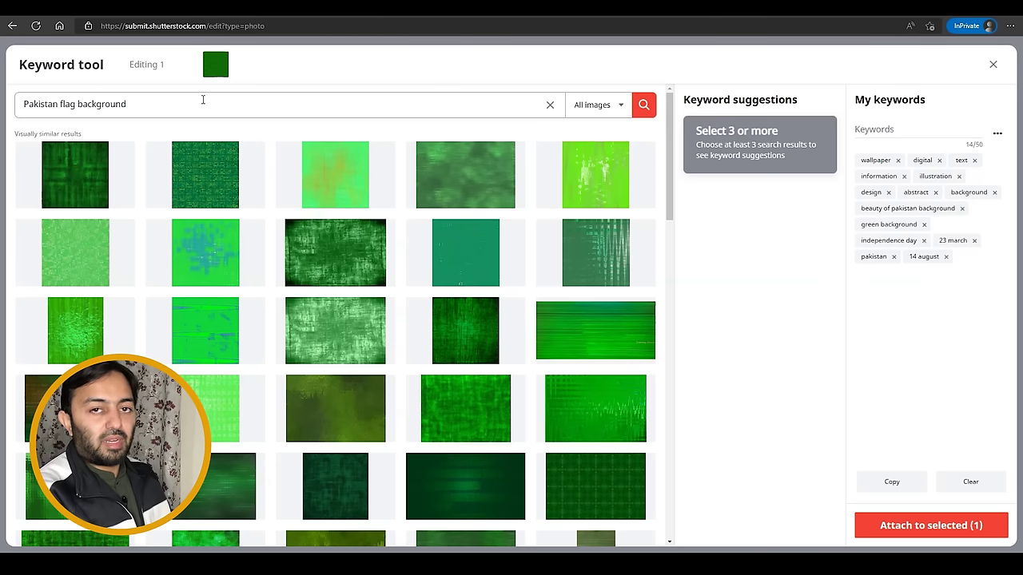
key("Return")
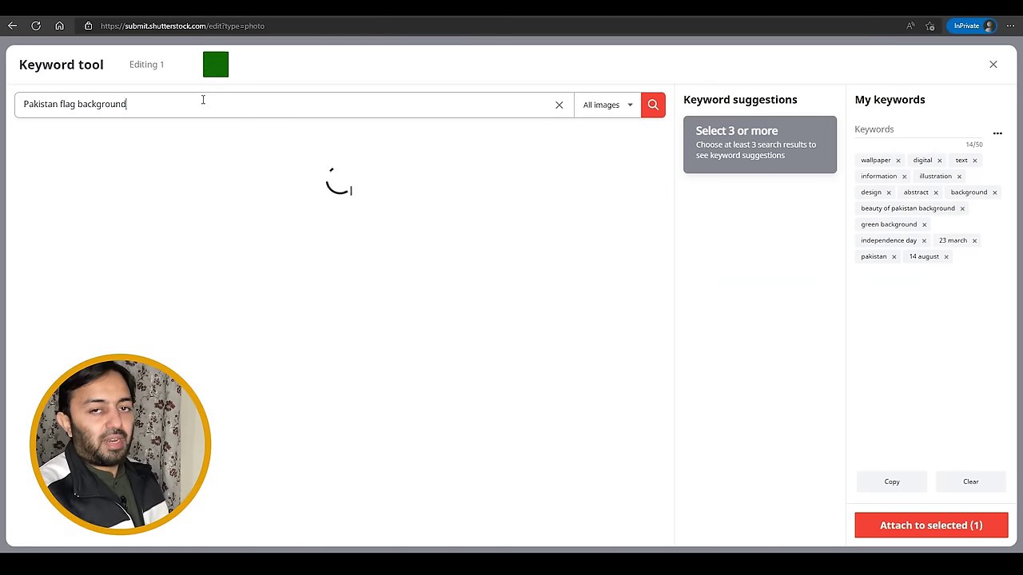
left_click(602, 116)
left_click(611, 135)
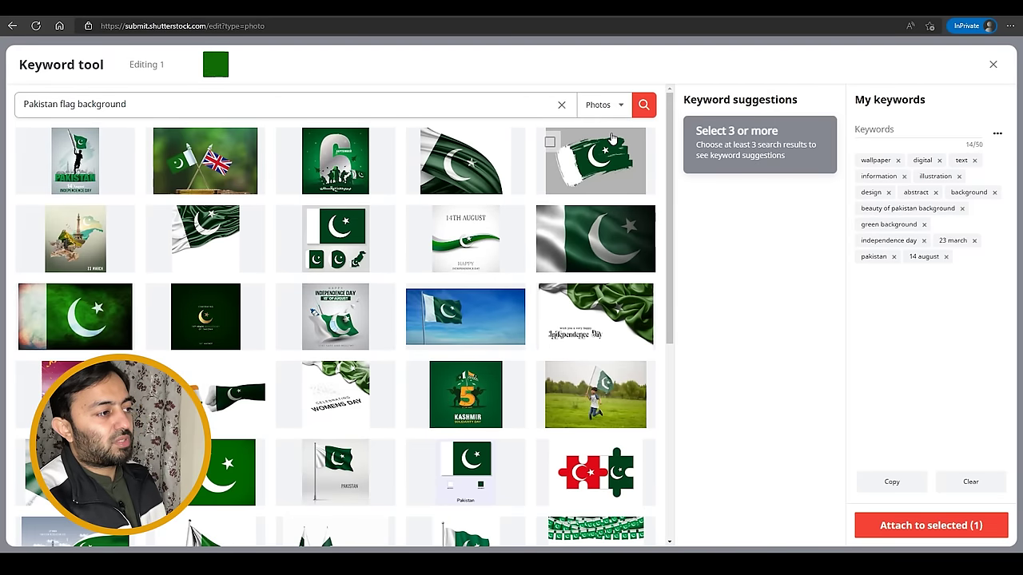
left_click(605, 109)
left_click(610, 151)
left_click(652, 110)
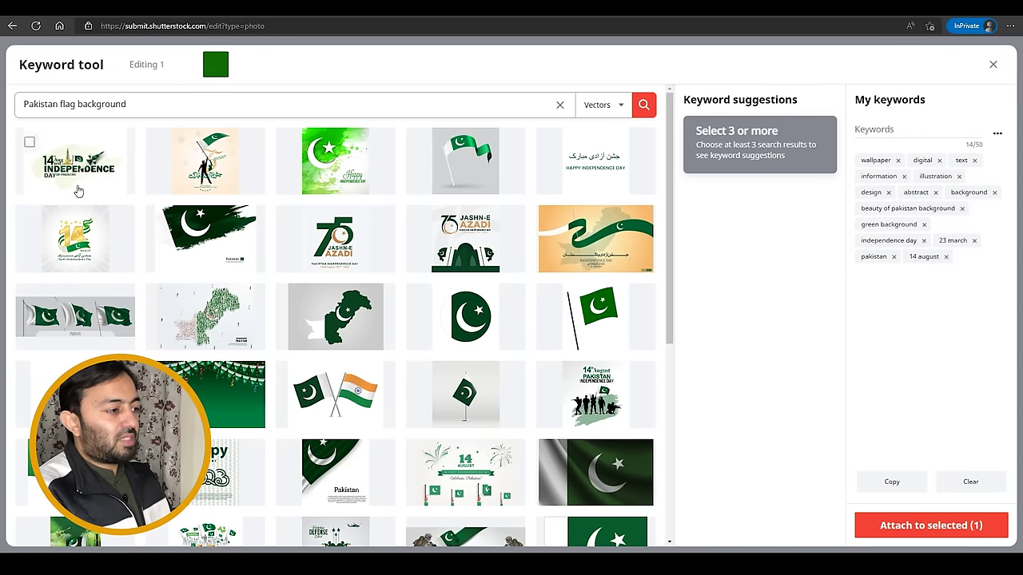
Select three flag-background vector results, including the green bunting one.
scroll(281, 220, "down", 1)
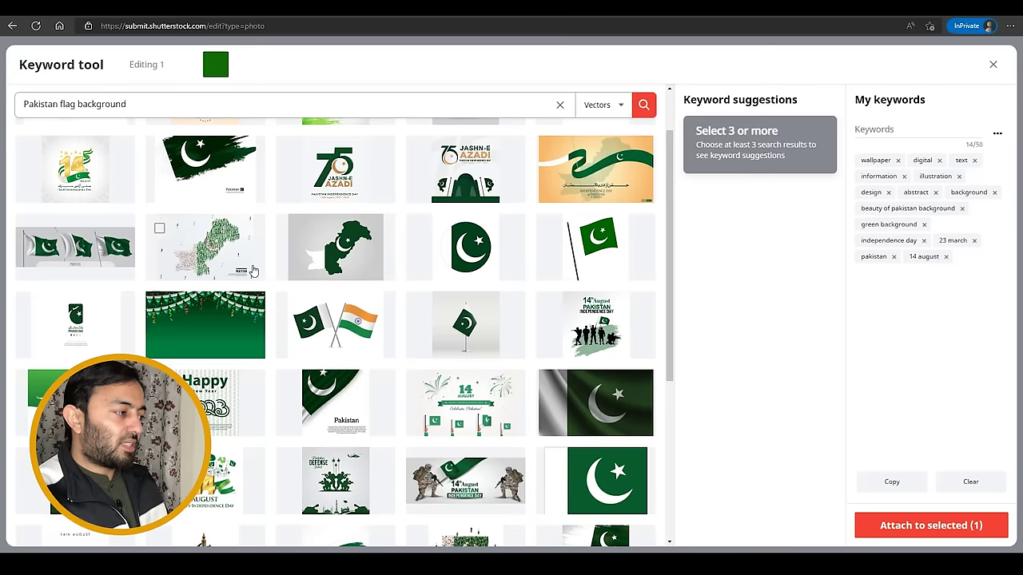
scroll(252, 271, "down", 1)
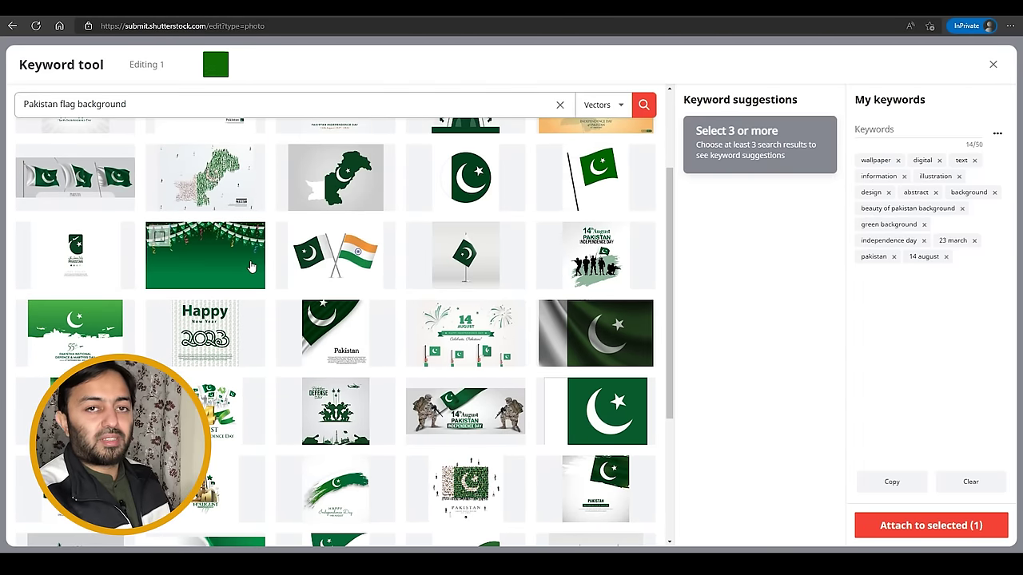
scroll(248, 270, "down", 1)
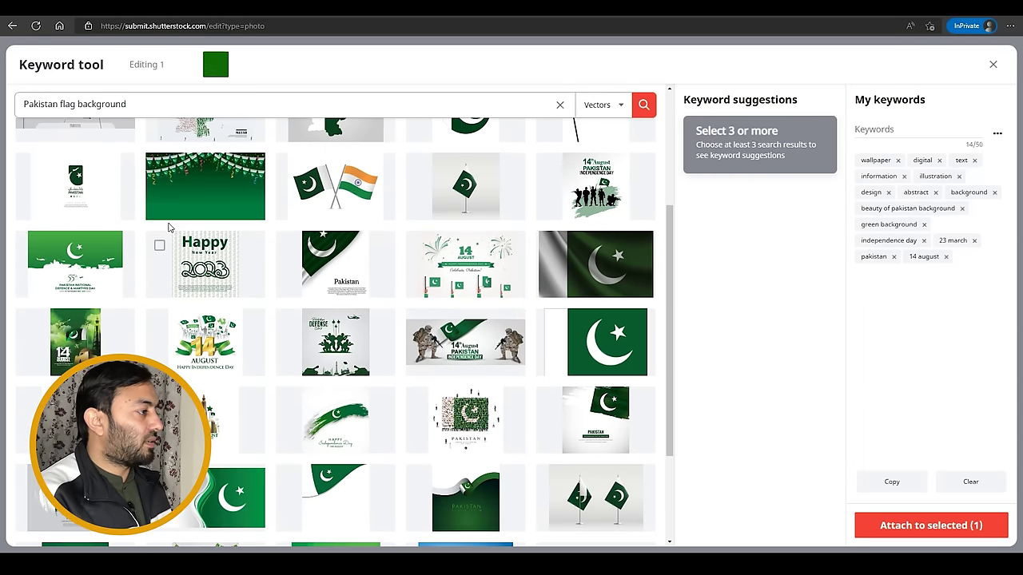
left_click(159, 168)
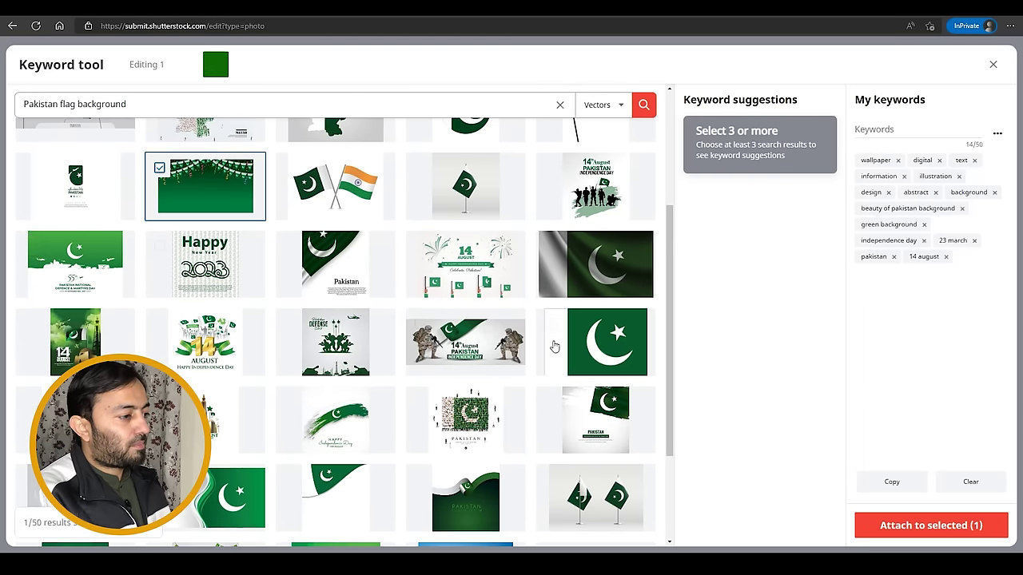
scroll(64, 296, "down", 2)
left_click(47, 343)
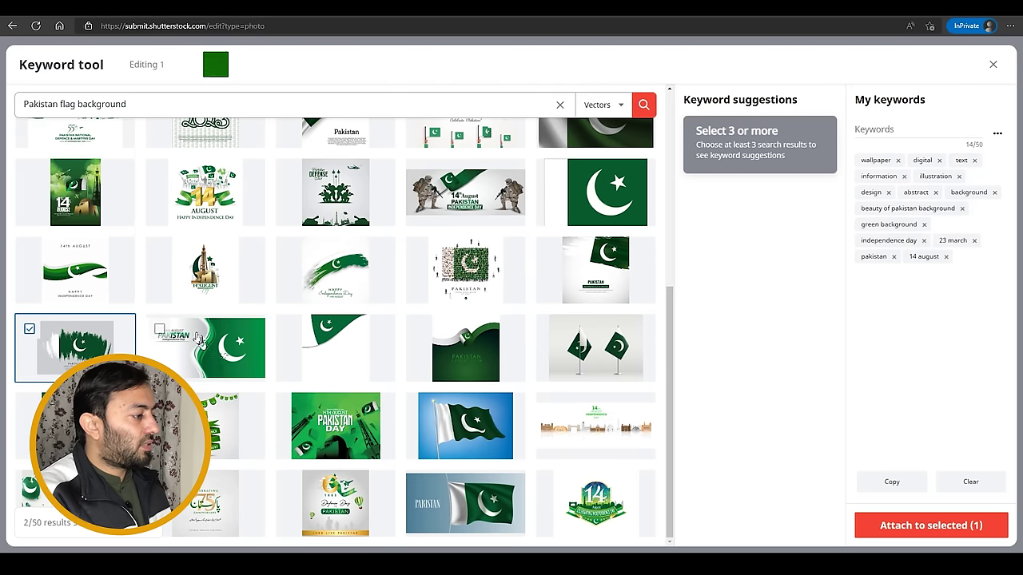
left_click(169, 342)
scroll(347, 300, "up", 4)
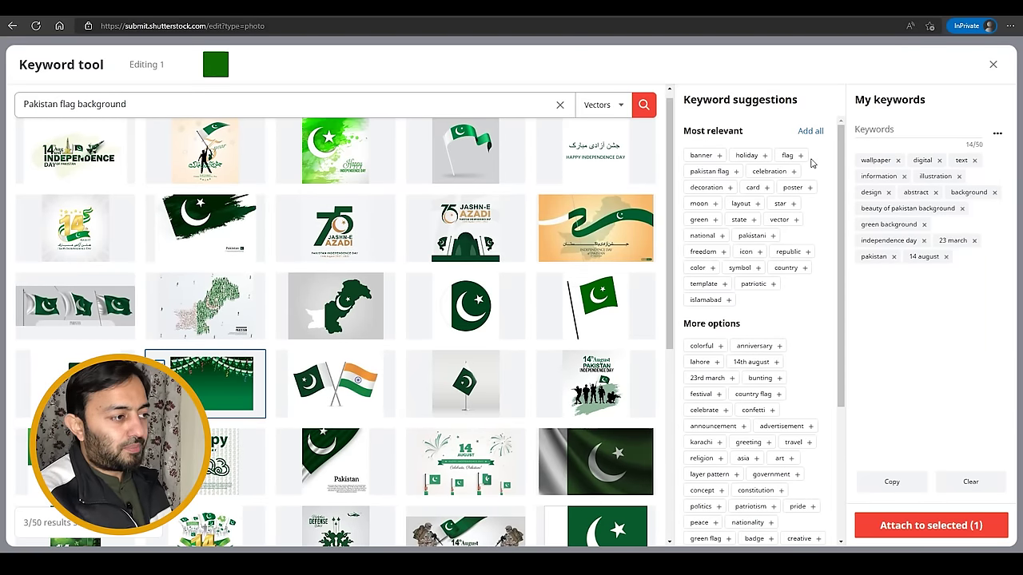
Add banner, holiday, flag, pakistan flag, celebration, decoration, card, poster, layout and green.
left_click(702, 157)
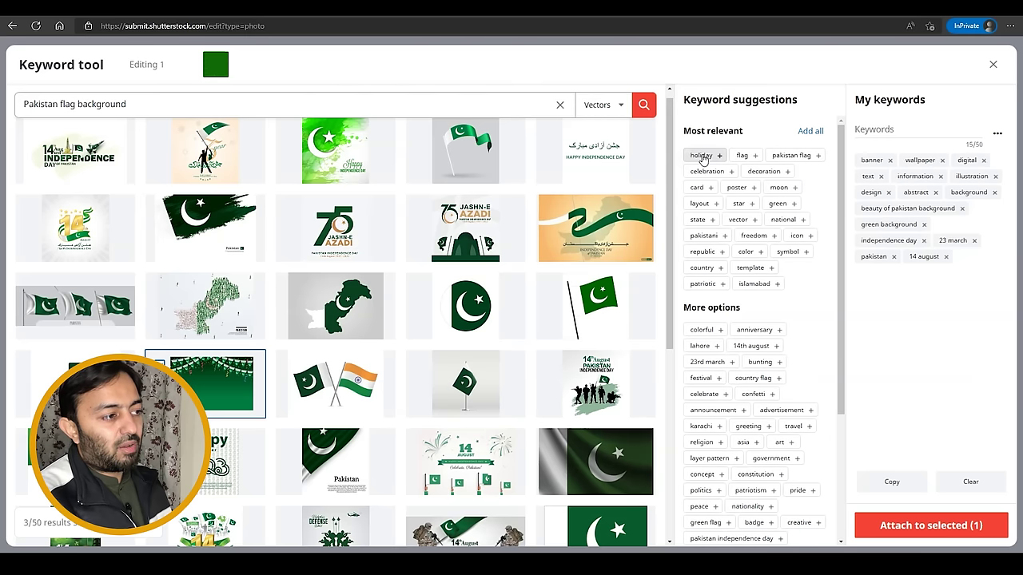
left_click(702, 158)
left_click(703, 158)
left_click(705, 160)
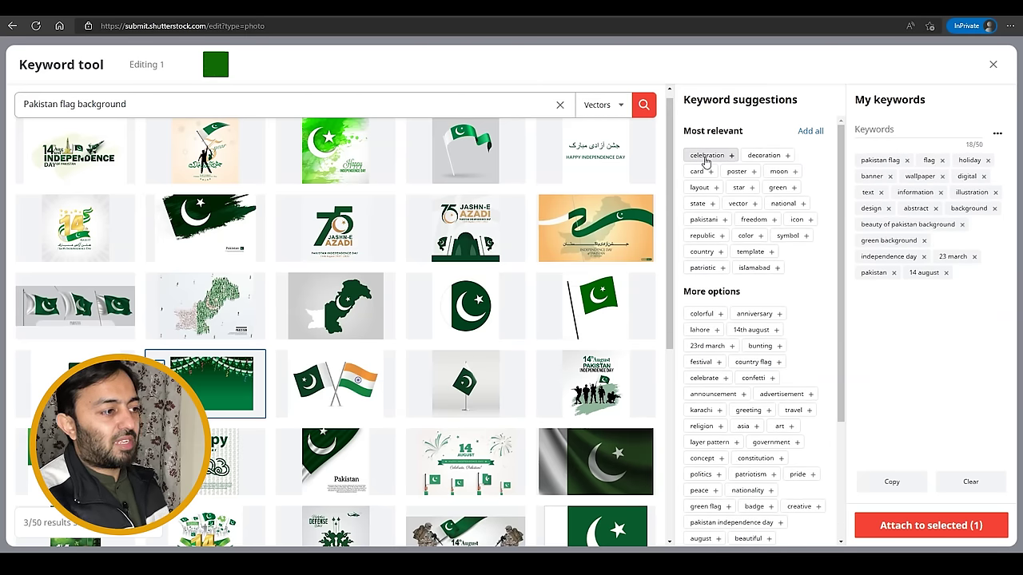
left_click(705, 160)
left_click(705, 160)
left_click(706, 161)
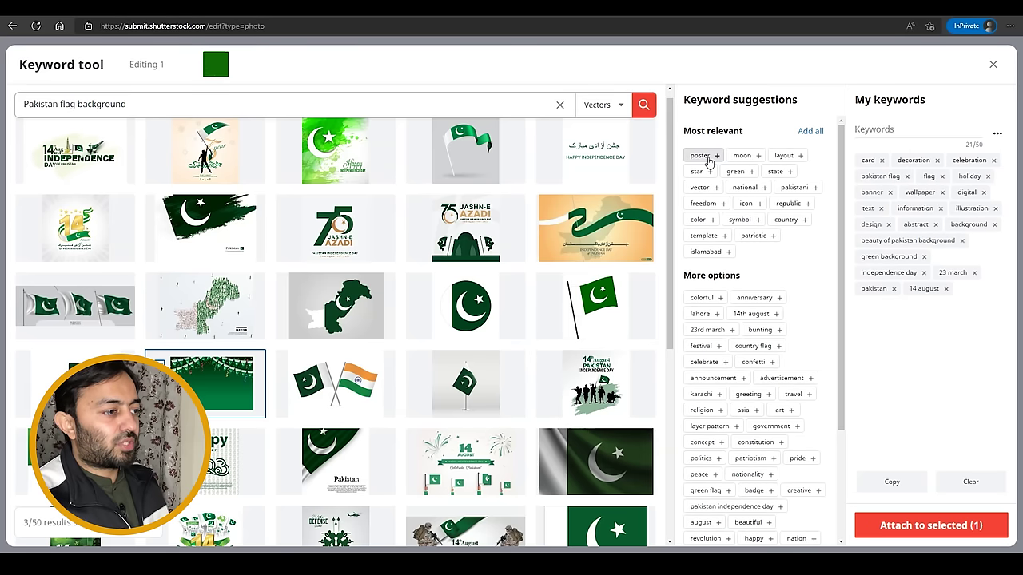
left_click(707, 160)
left_click(743, 156)
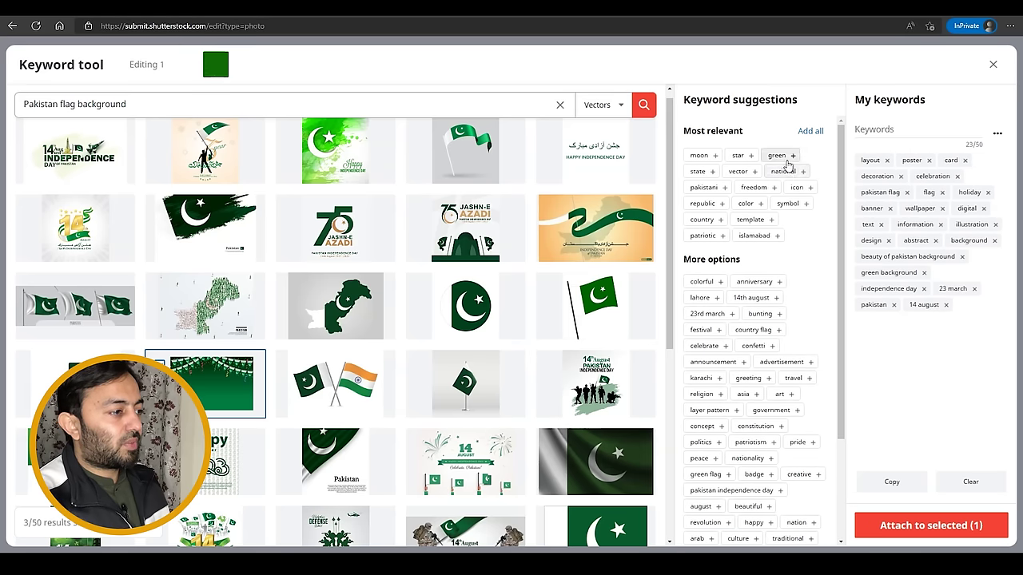
left_click(777, 157)
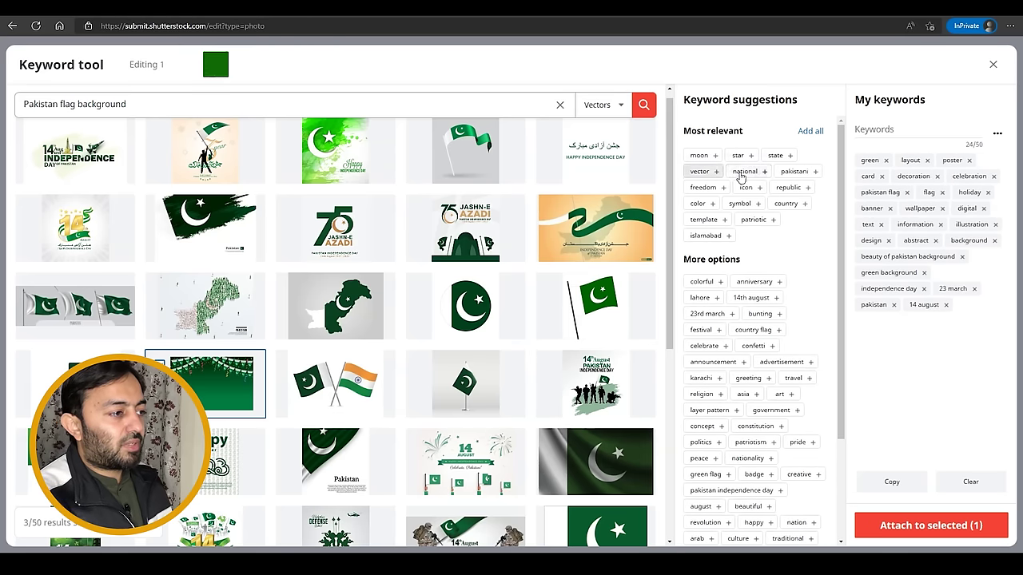
Add pakistani, freedom, republic, symbol, country, patriotic, islamabad, anniversary, advertisement and celebrate.
left_click(791, 171)
left_click(794, 171)
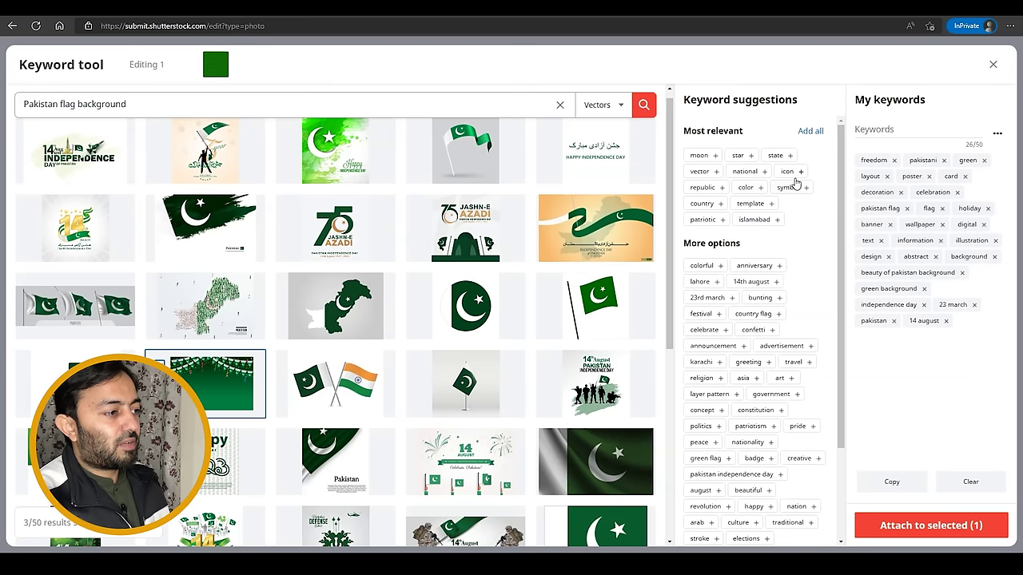
left_click(704, 187)
left_click(743, 189)
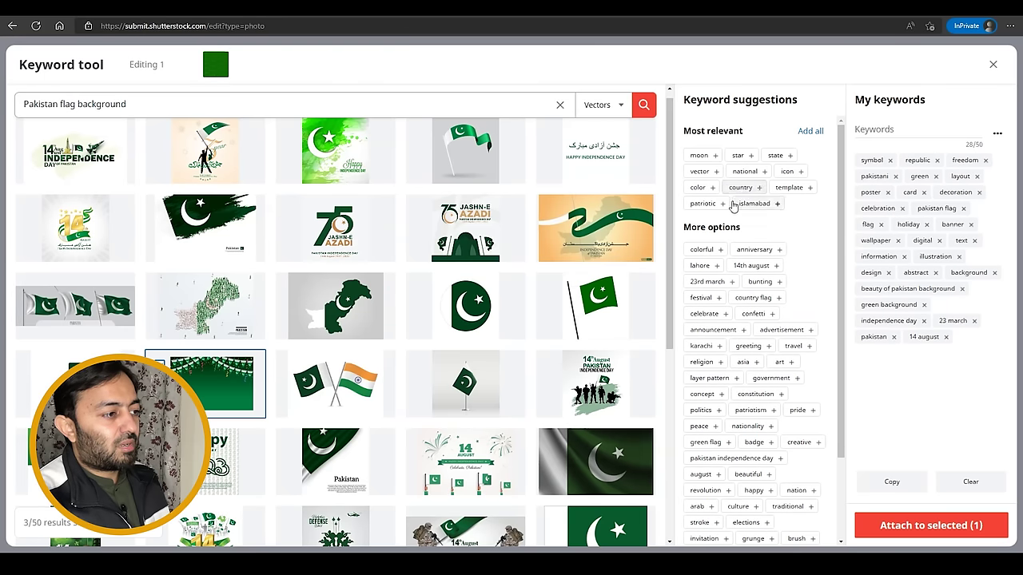
left_click(743, 188)
left_click(794, 188)
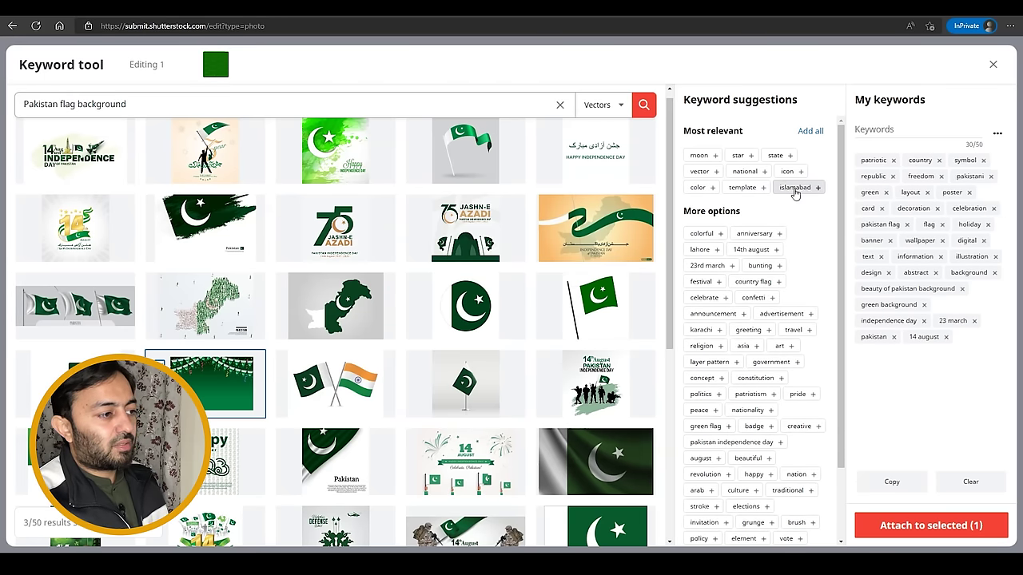
left_click(788, 190)
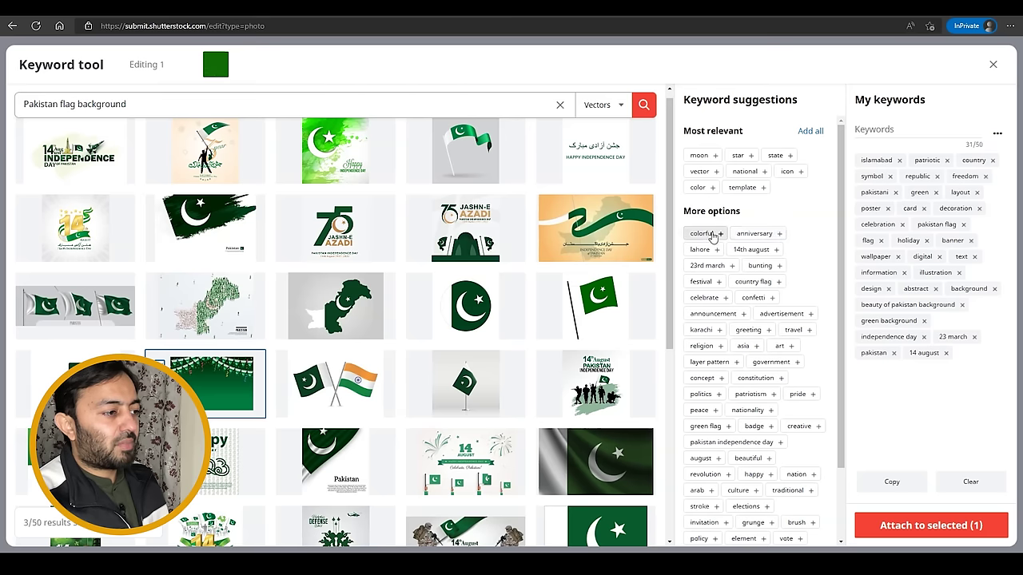
left_click(764, 234)
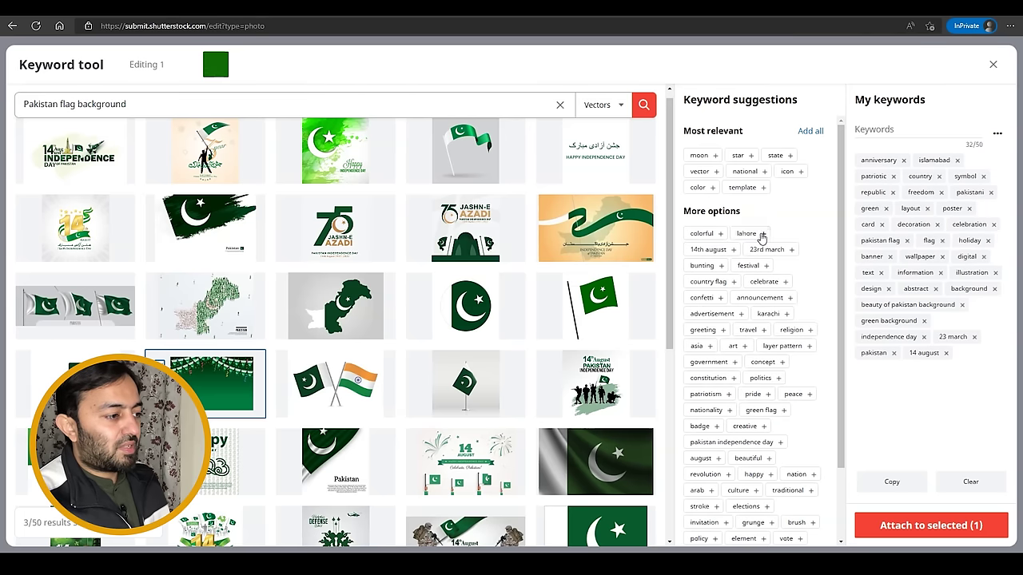
left_click(711, 313)
left_click(755, 286)
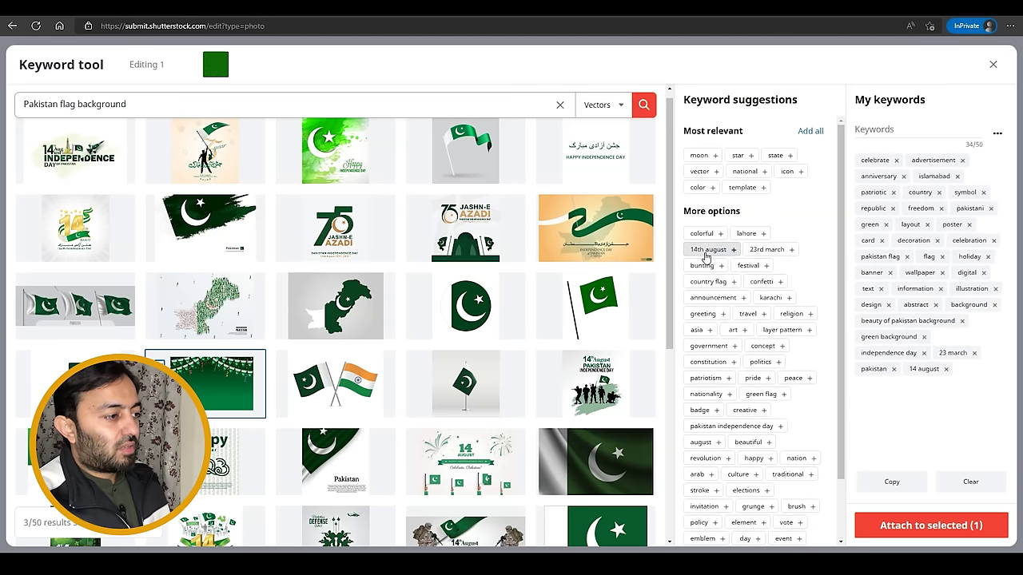
Add lahore, country flag, greeting, announcement, asia, badge, nationality, patriotism and peace.
left_click(757, 240)
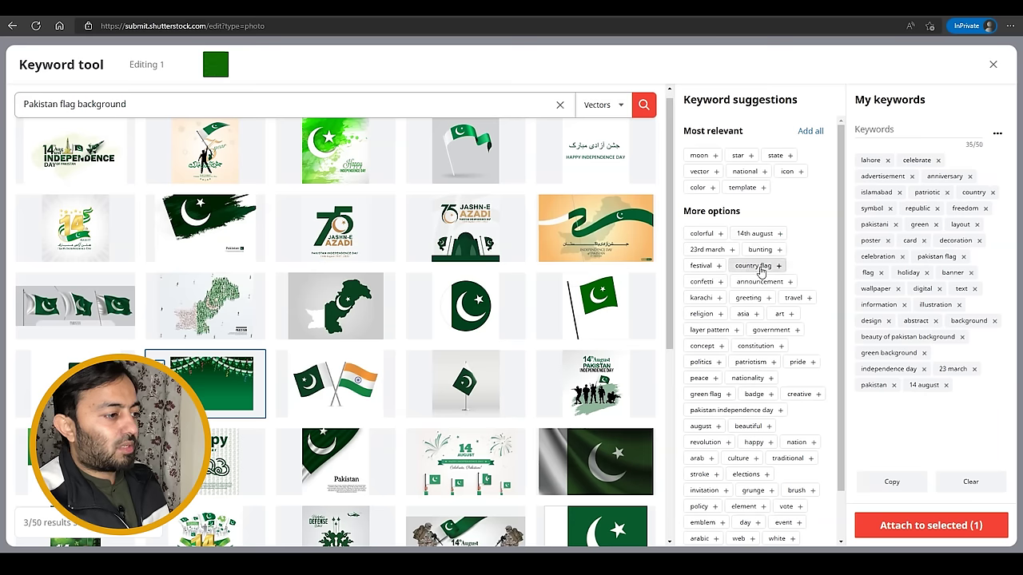
left_click(751, 265)
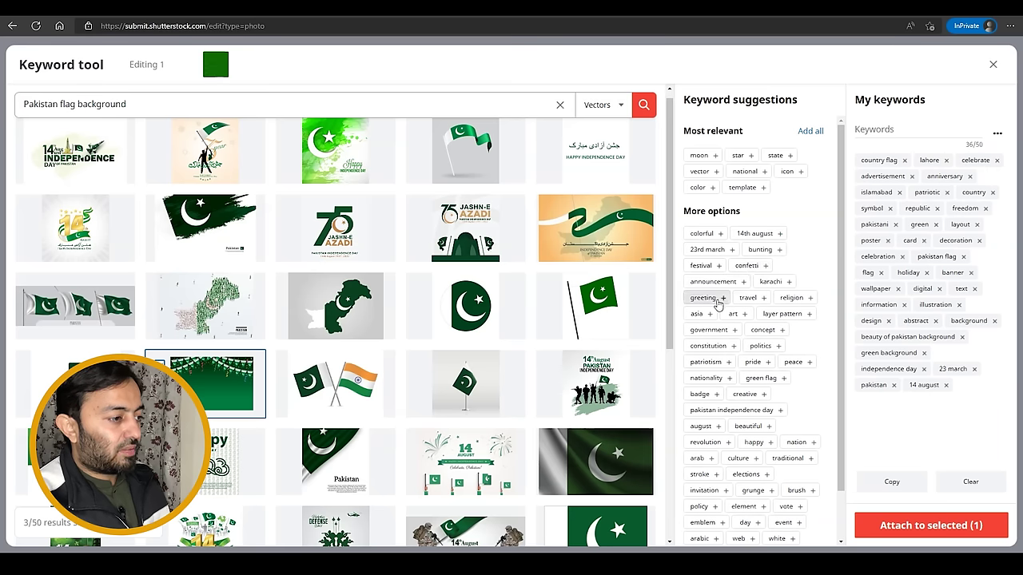
left_click(718, 299)
left_click(724, 284)
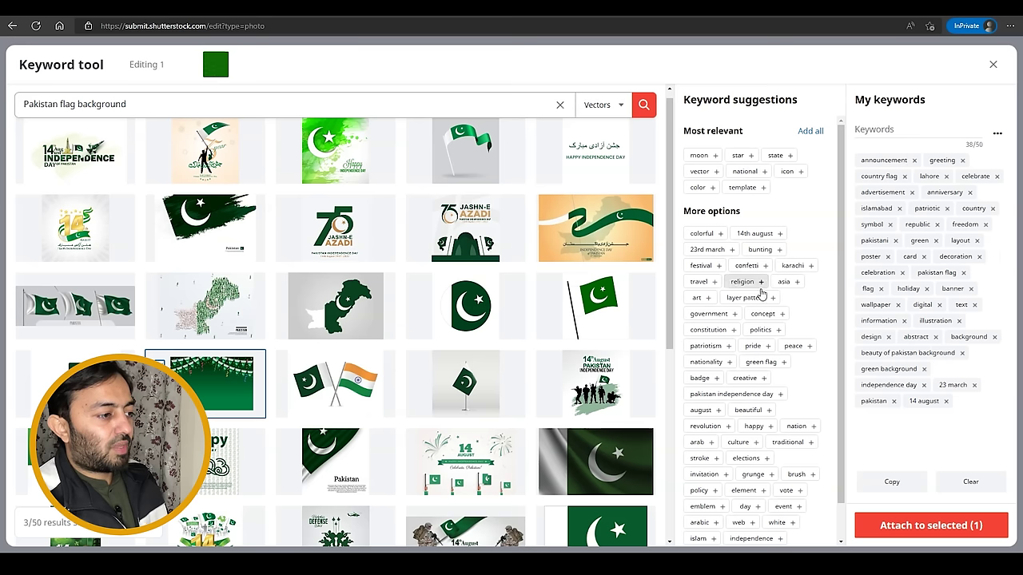
left_click(786, 283)
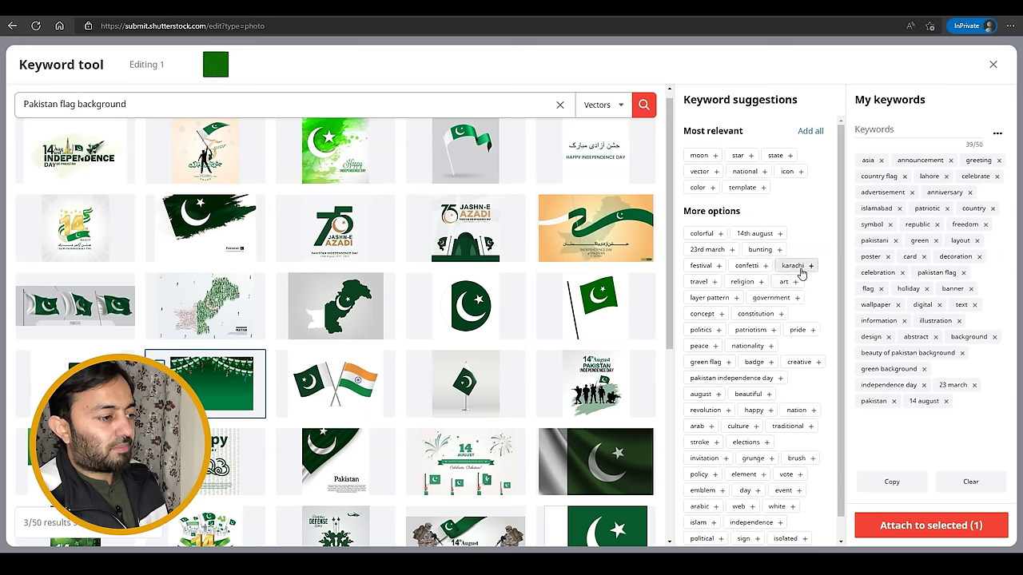
left_click(753, 363)
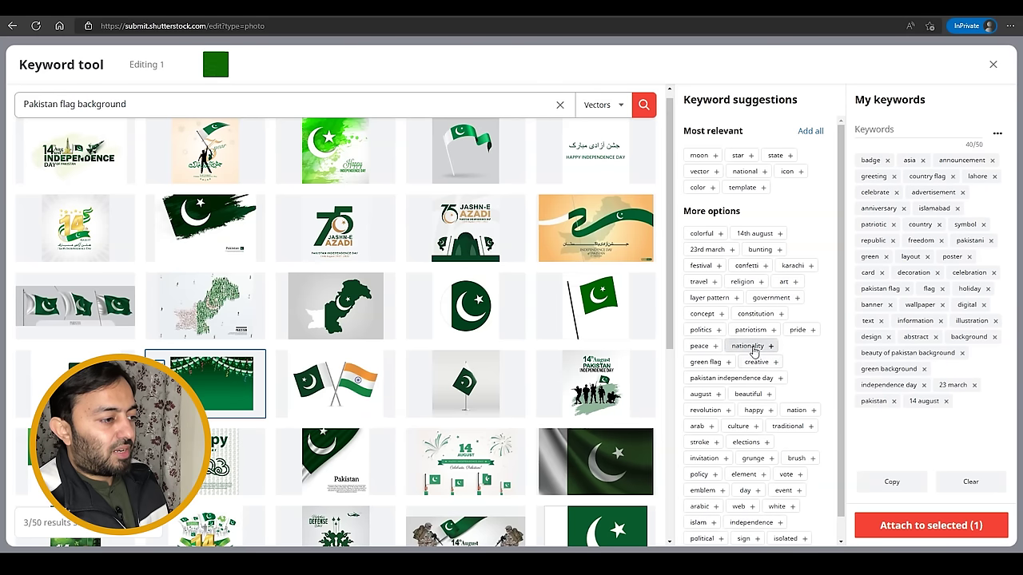
left_click(748, 346)
left_click(751, 330)
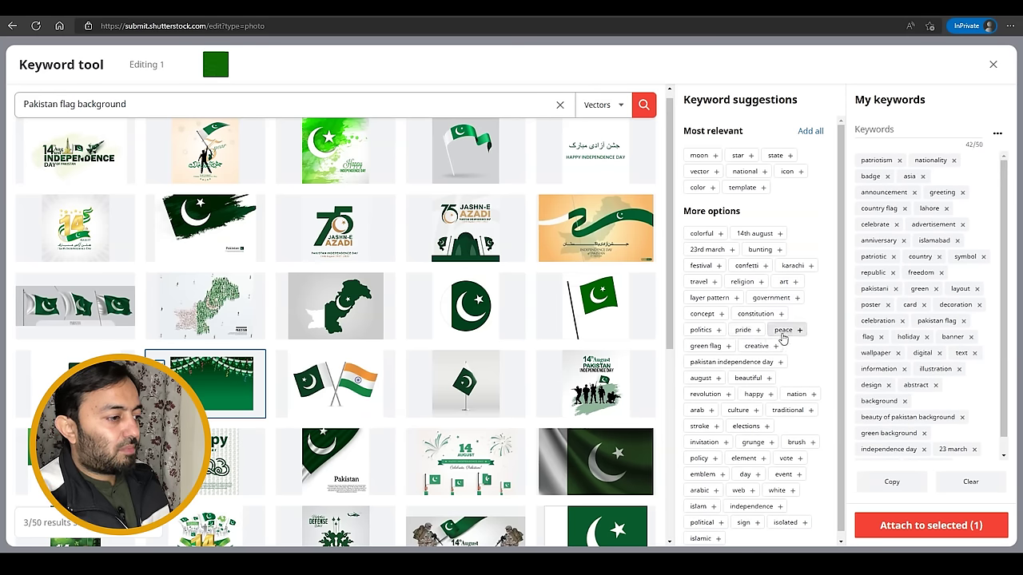
left_click(789, 328)
Add politics, constitution, government, pride, green flag, pakistan independence day and revolution, removing the extra august.
left_click(711, 330)
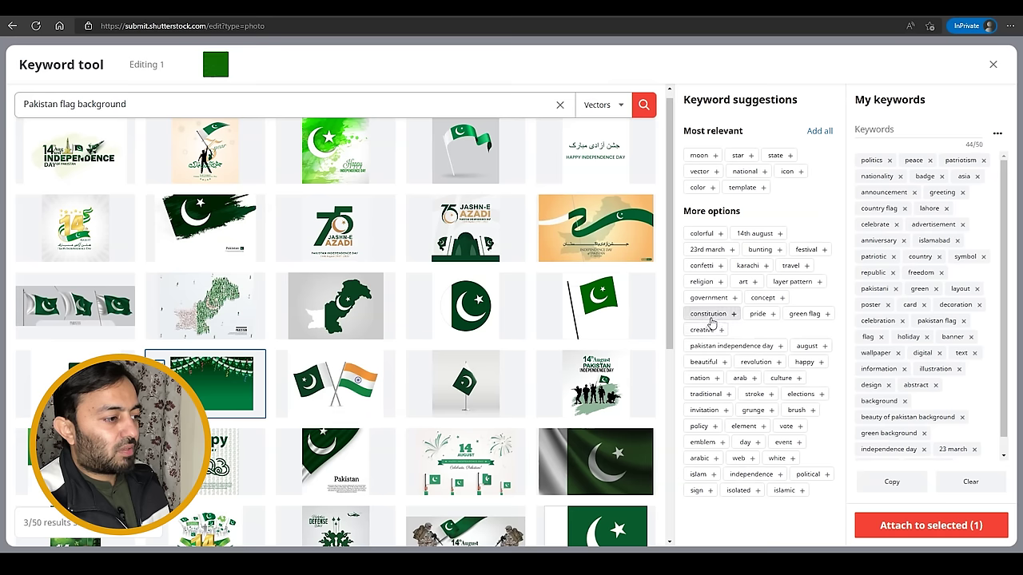
left_click(711, 318)
left_click(715, 301)
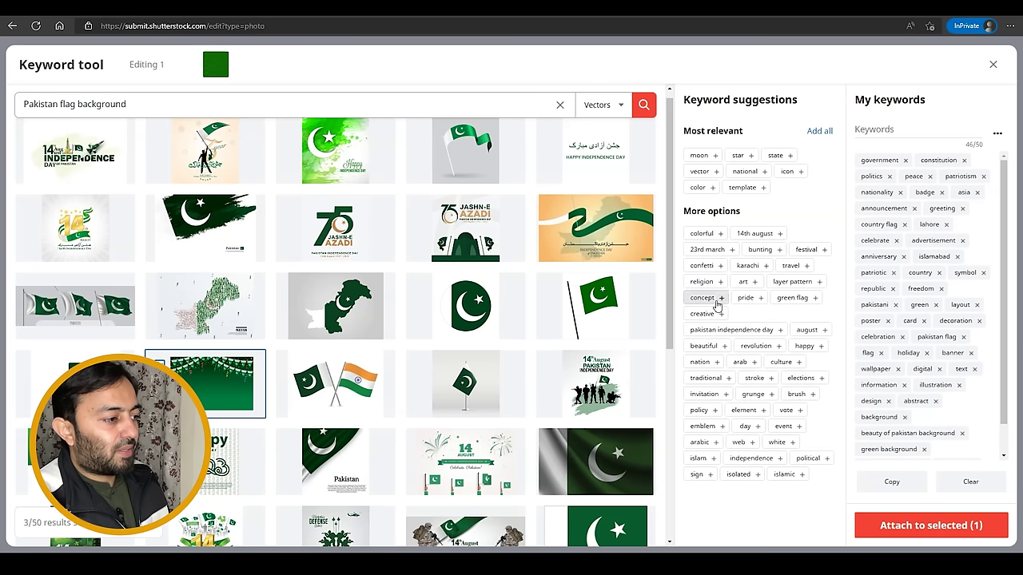
left_click(751, 299)
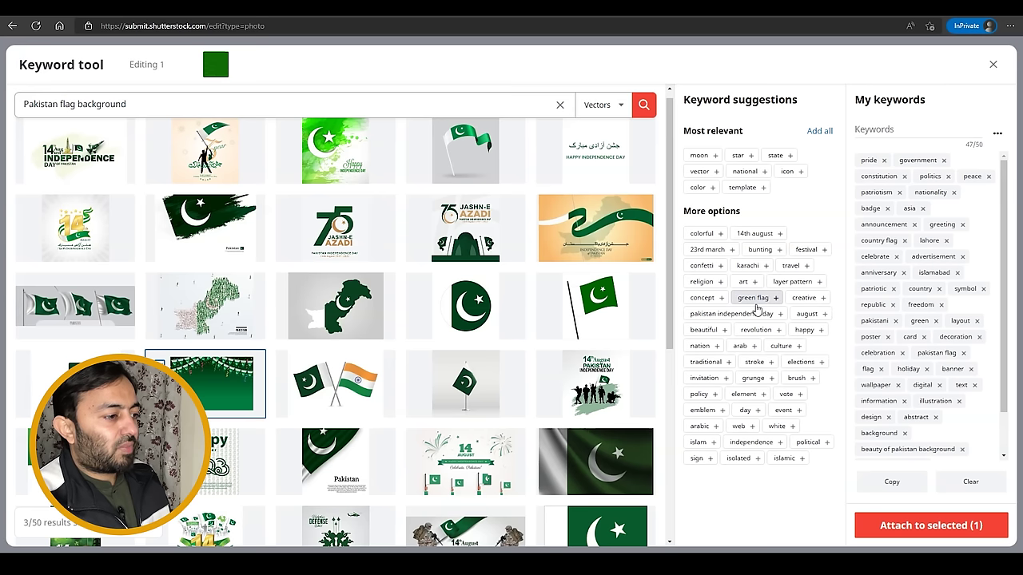
left_click(756, 299)
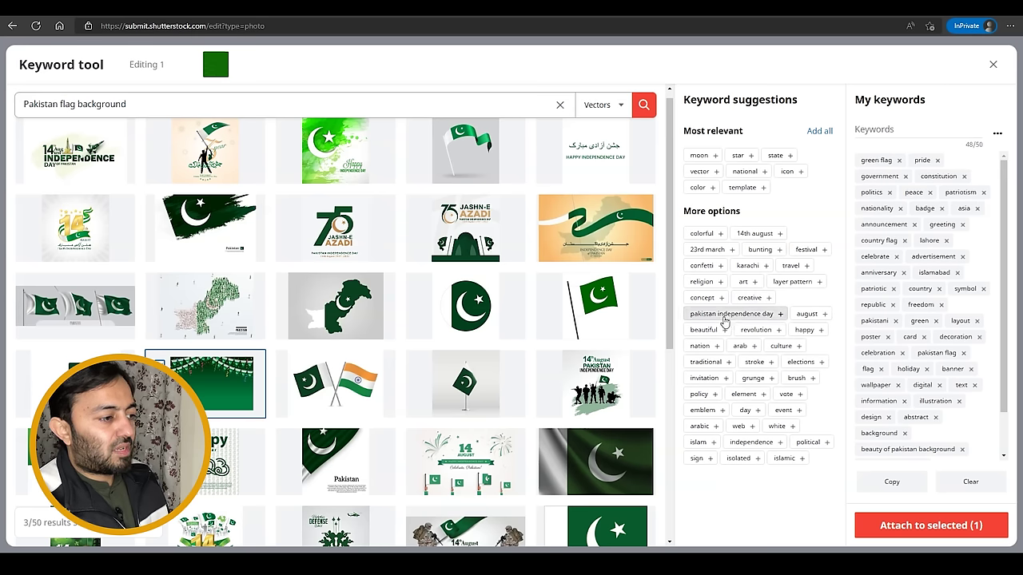
left_click(727, 317)
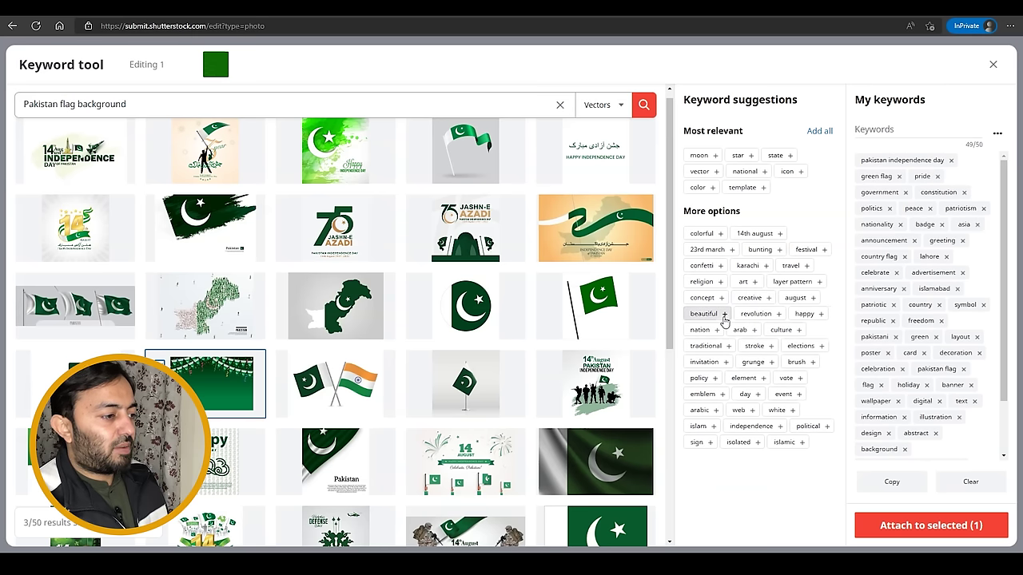
left_click(769, 318)
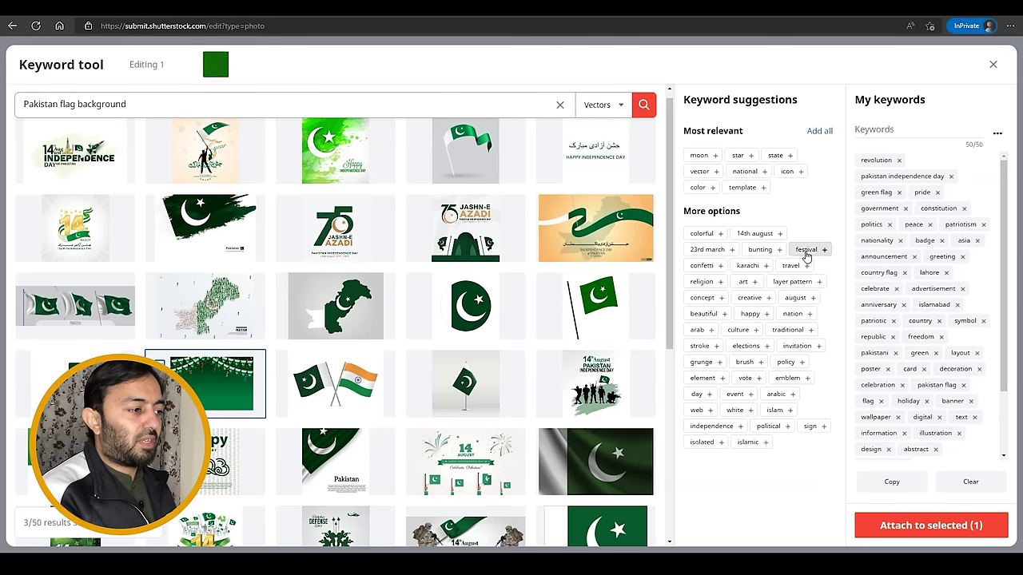
left_click(797, 301)
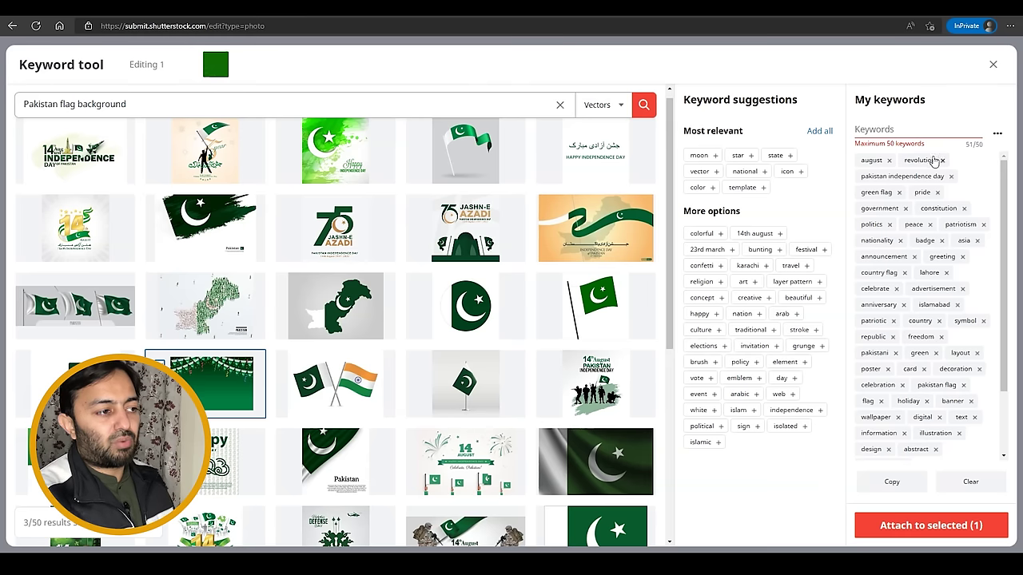
left_click(889, 160)
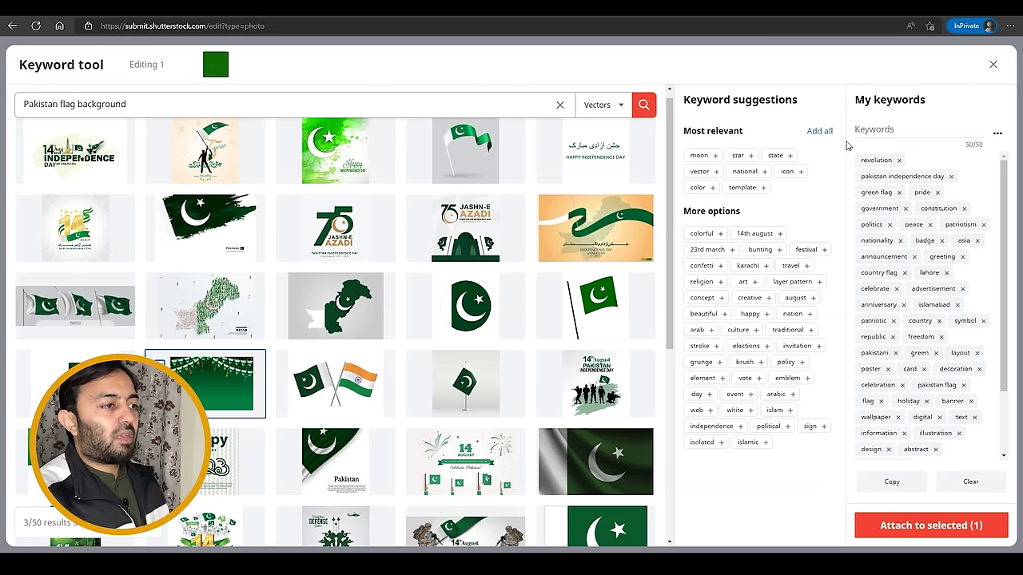
Close the Keyword tool and submit pAKISTAN BACKGROUND.jpg for review.
left_click(993, 64)
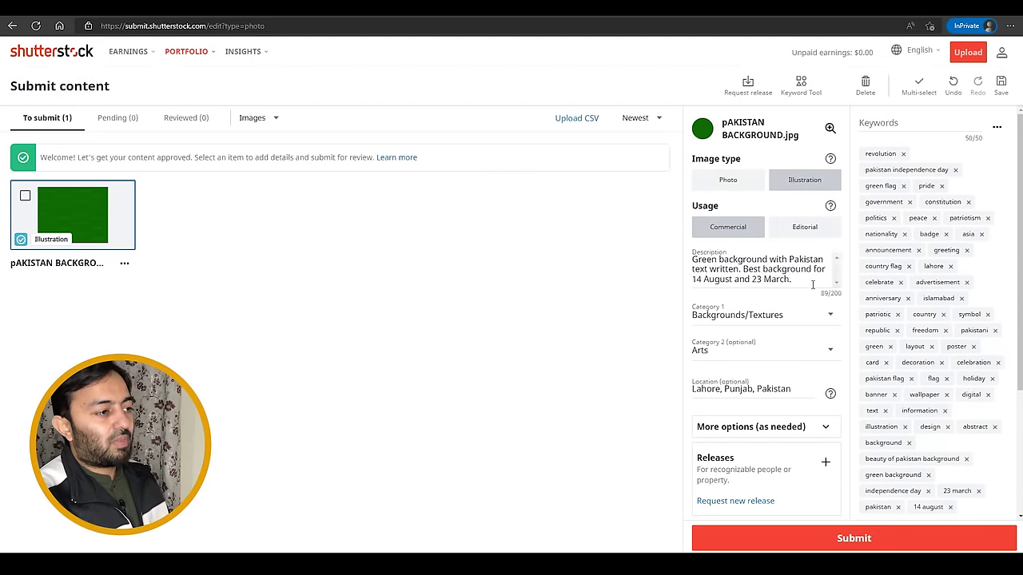
scroll(2, 277, "down", 2)
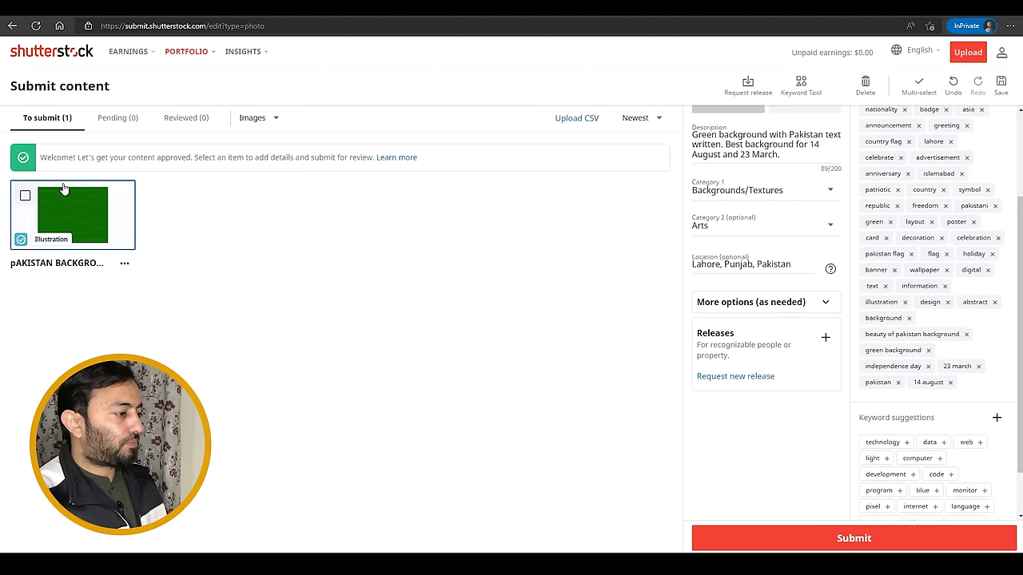
scroll(839, 312, "up", 2)
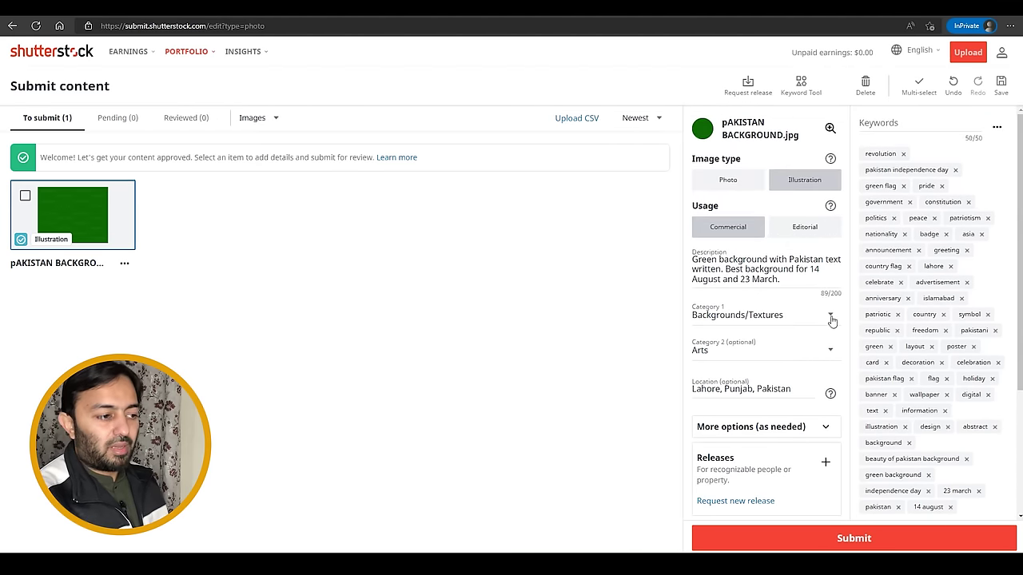
scroll(831, 320, "down", 3)
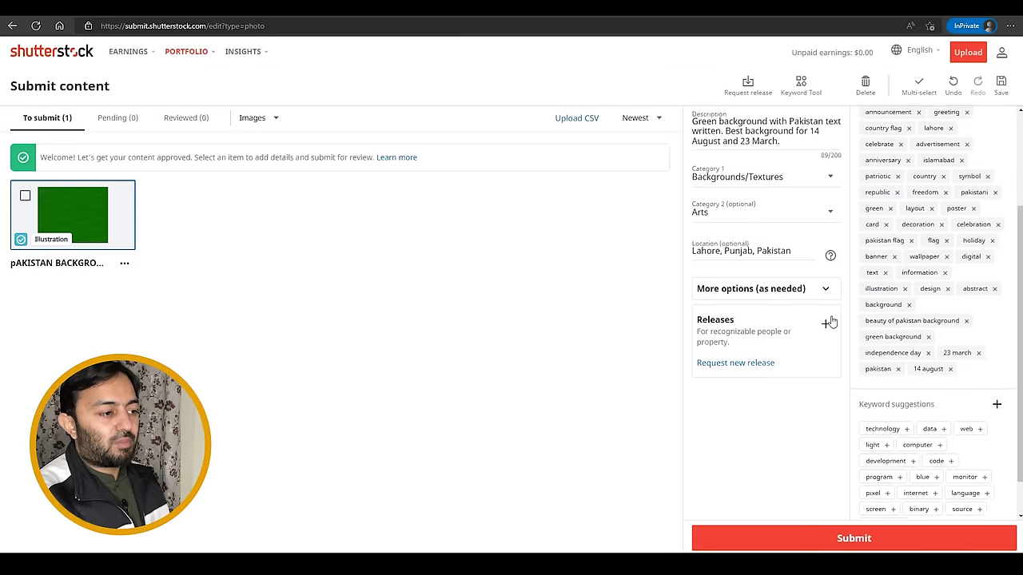
left_click(927, 540)
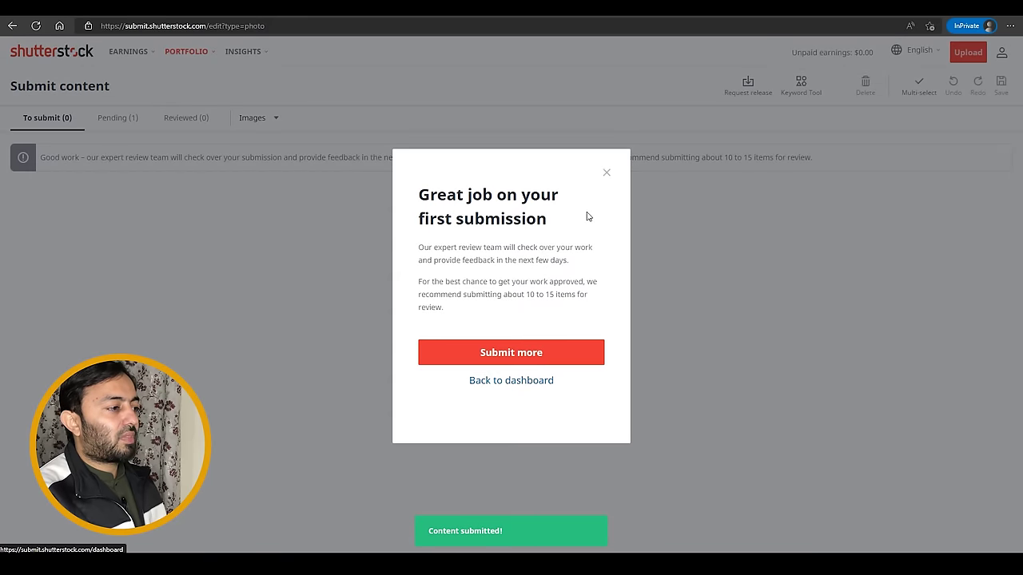
Dismiss the congratulations popup, view the Pending (1) list, then the empty Reviewed (0) list.
left_click(607, 173)
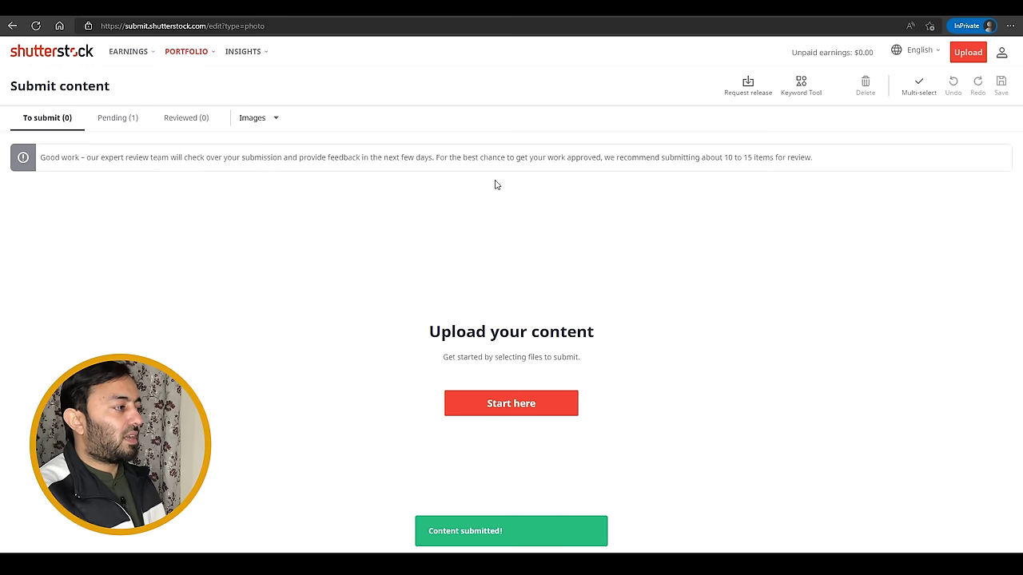
left_click(112, 120)
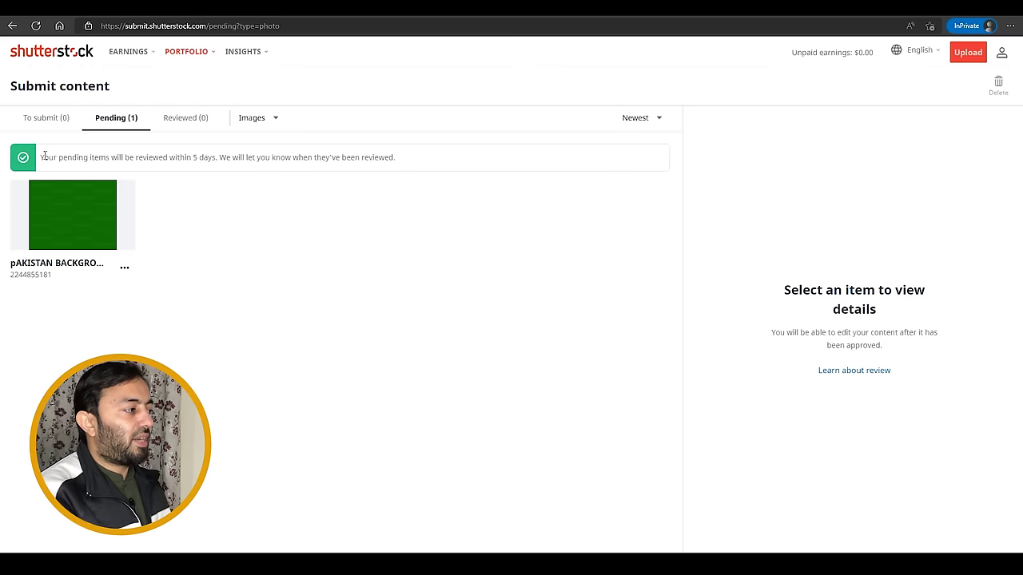
left_click_drag(44, 157, 220, 165)
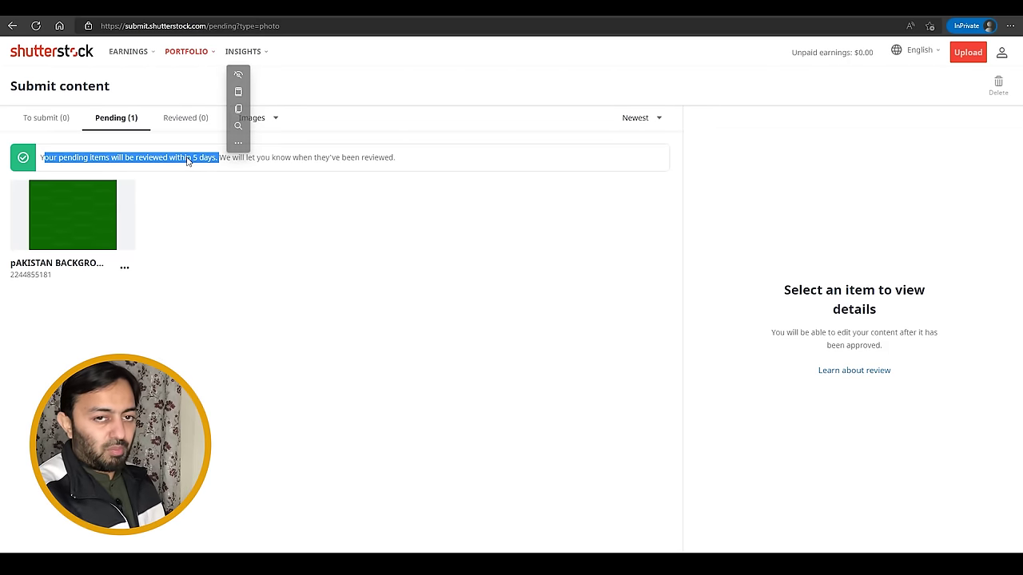
left_click(112, 157)
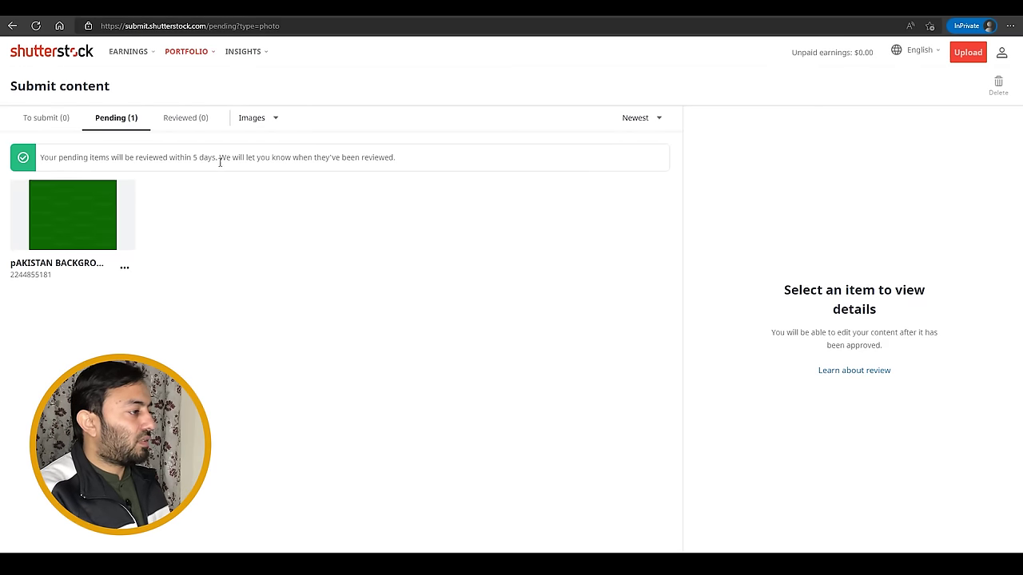
left_click(174, 120)
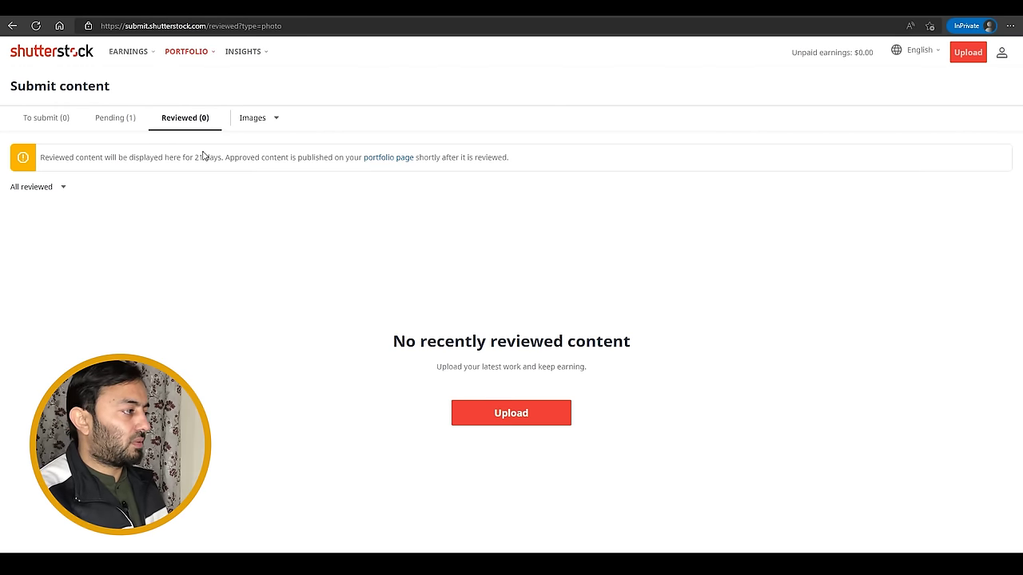
Leave the To submit (0) tab and go back to the contributor dashboard.
left_click(46, 124)
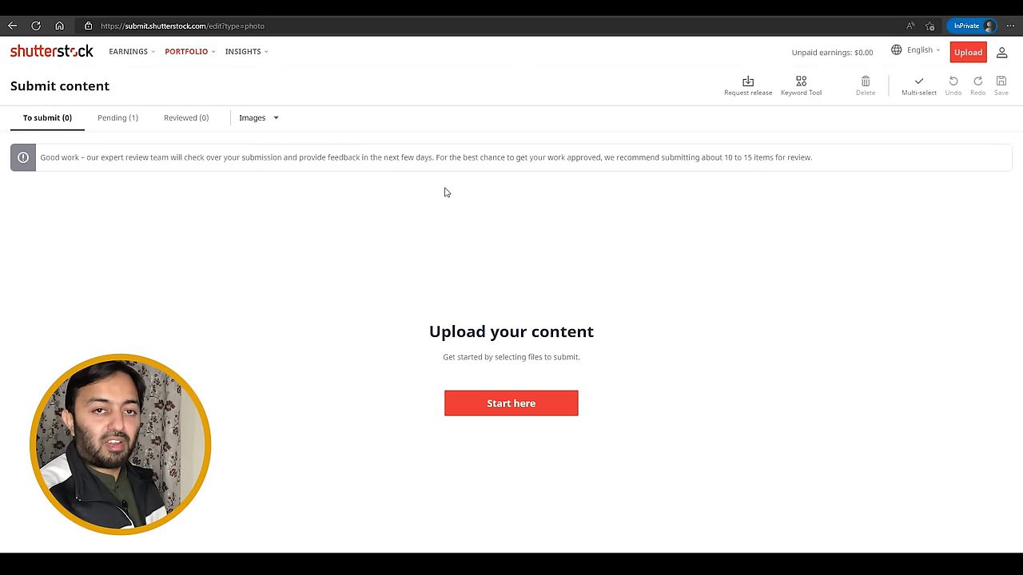
left_click(45, 54)
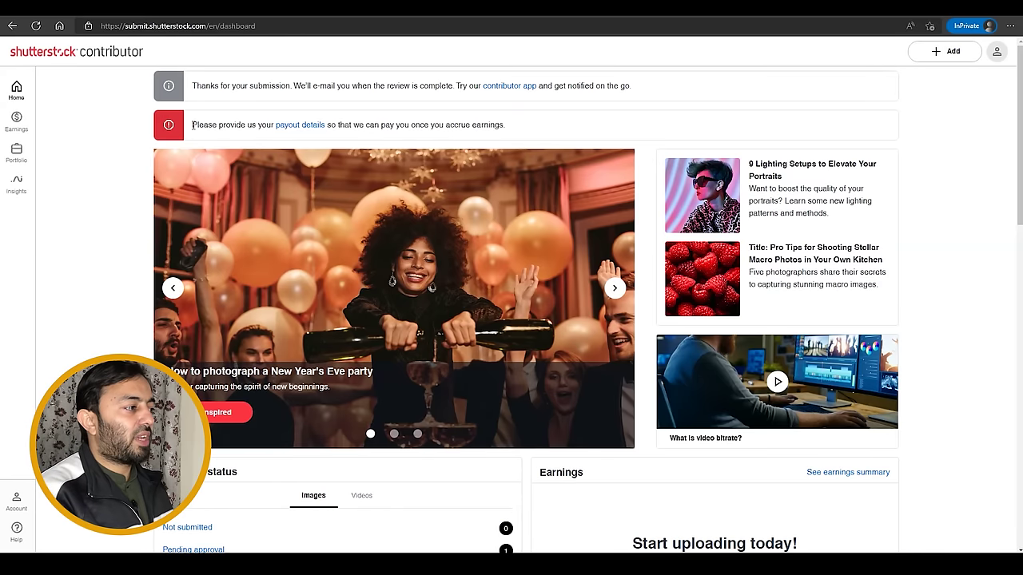
Open Account settings and scroll down to Payout information, which has no payout method.
left_click_drag(192, 126, 497, 126)
left_click(356, 137)
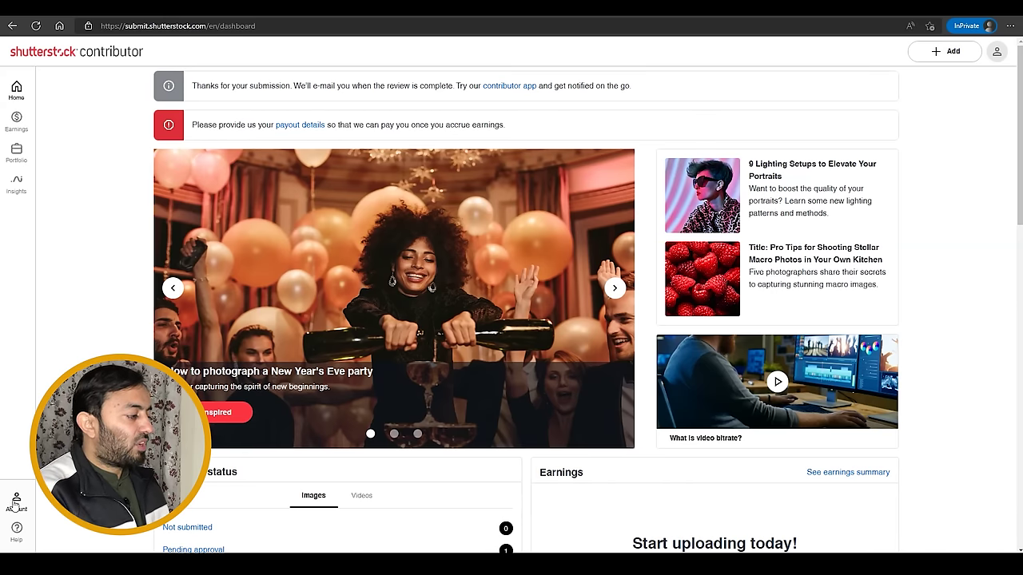
left_click(16, 500)
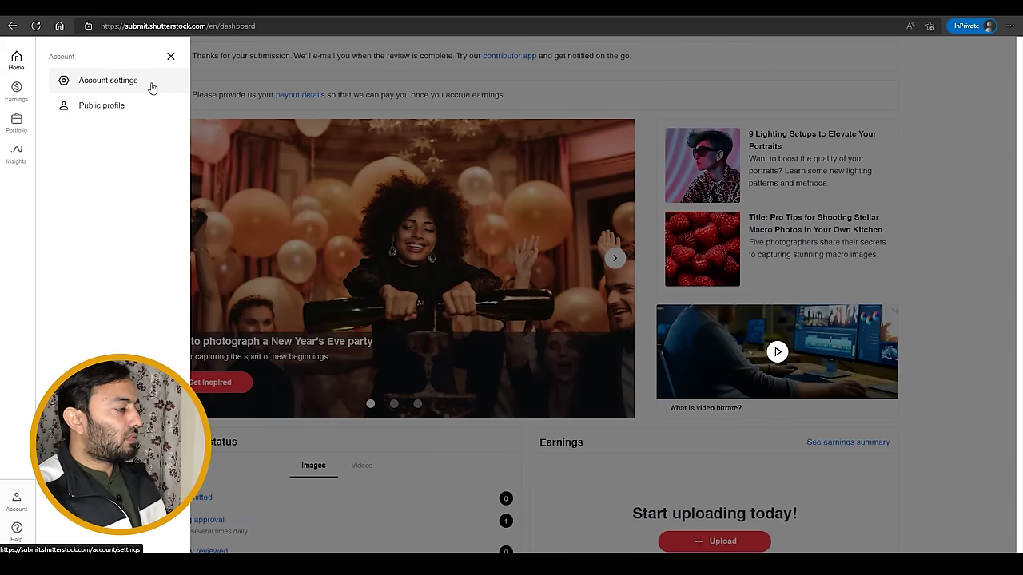
left_click(151, 85)
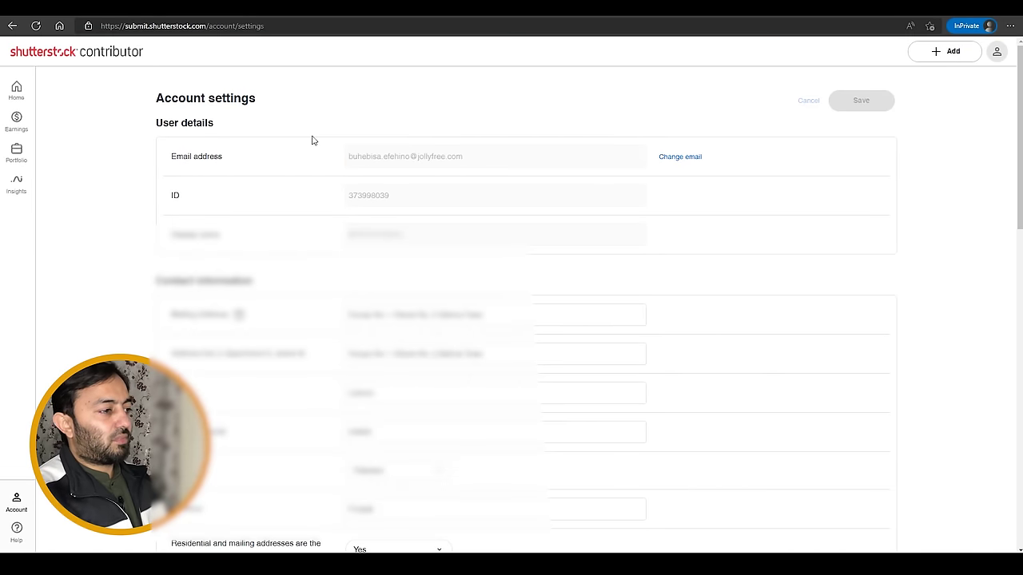
scroll(426, 169, "down", 1)
scroll(425, 167, "down", 7)
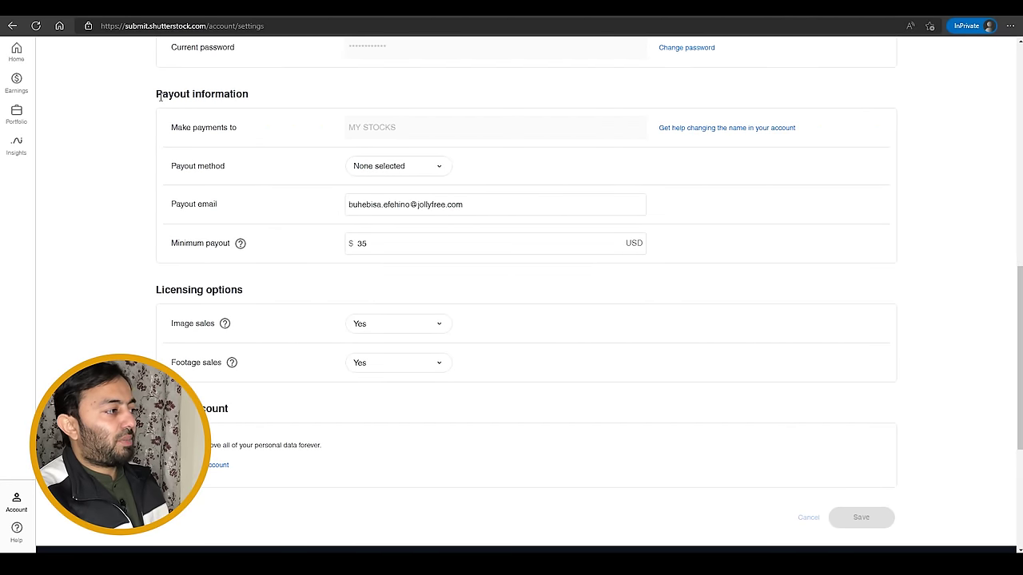
left_click_drag(157, 94, 238, 96)
left_click(239, 96)
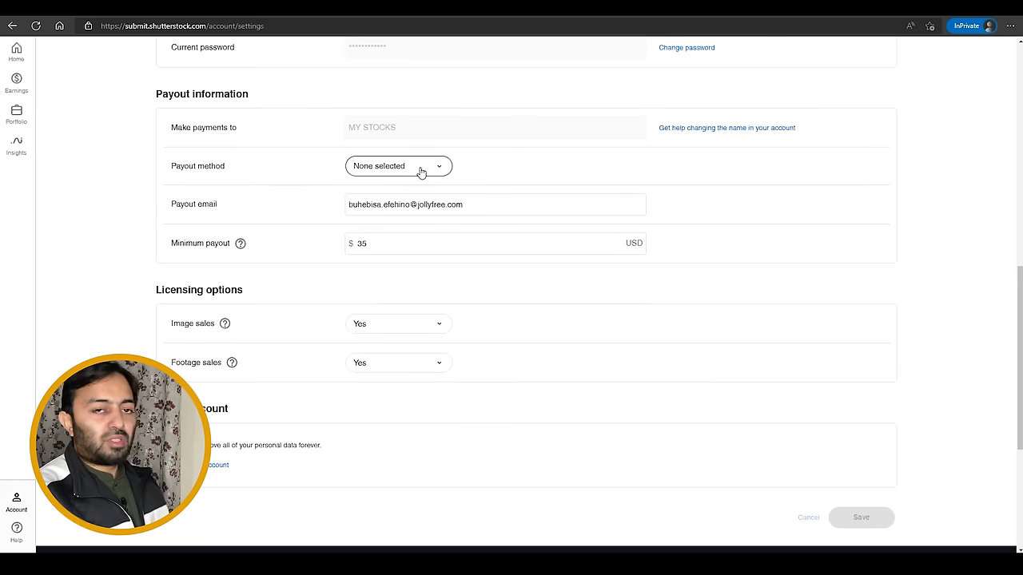
left_click(436, 169)
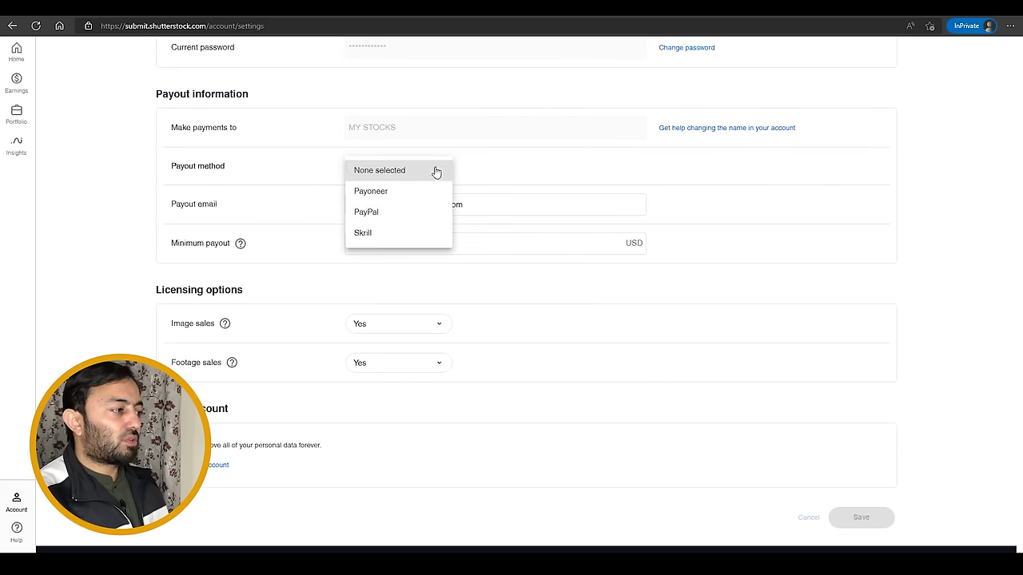
left_click(391, 196)
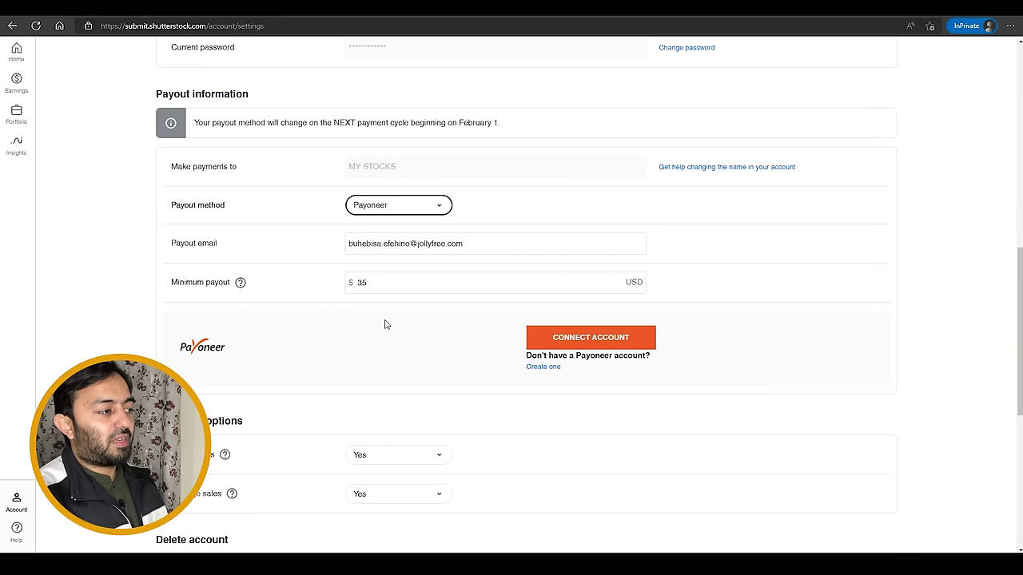
scroll(384, 325, "up", 1)
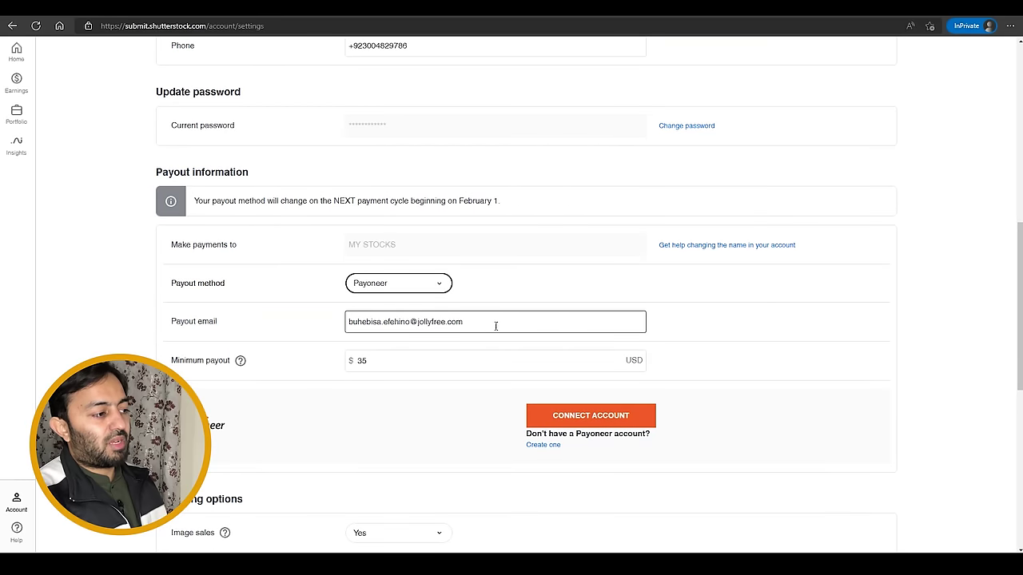
left_click(464, 322)
left_click_drag(463, 322, 324, 318)
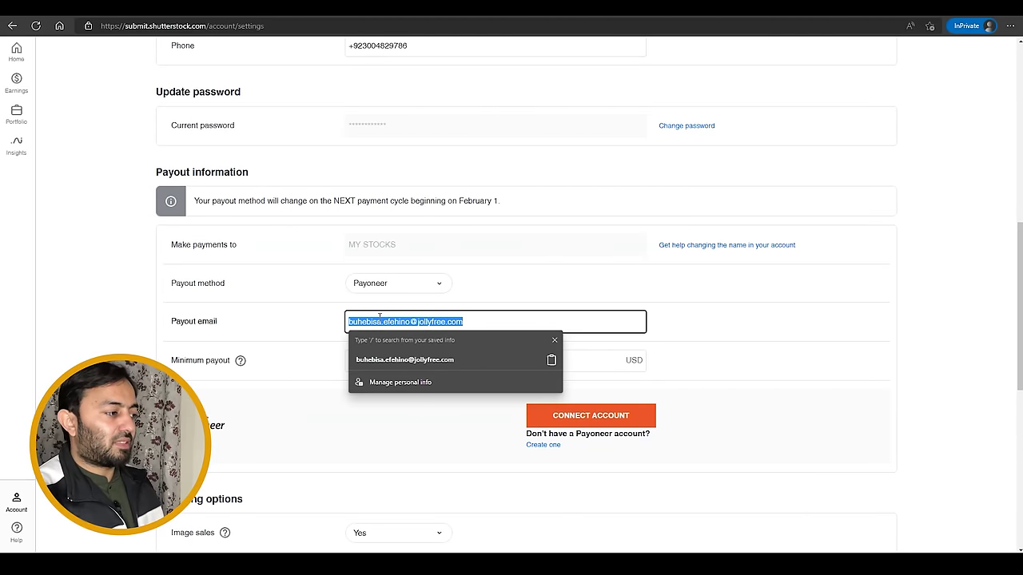
left_click(376, 360)
left_click_drag(384, 362, 302, 369)
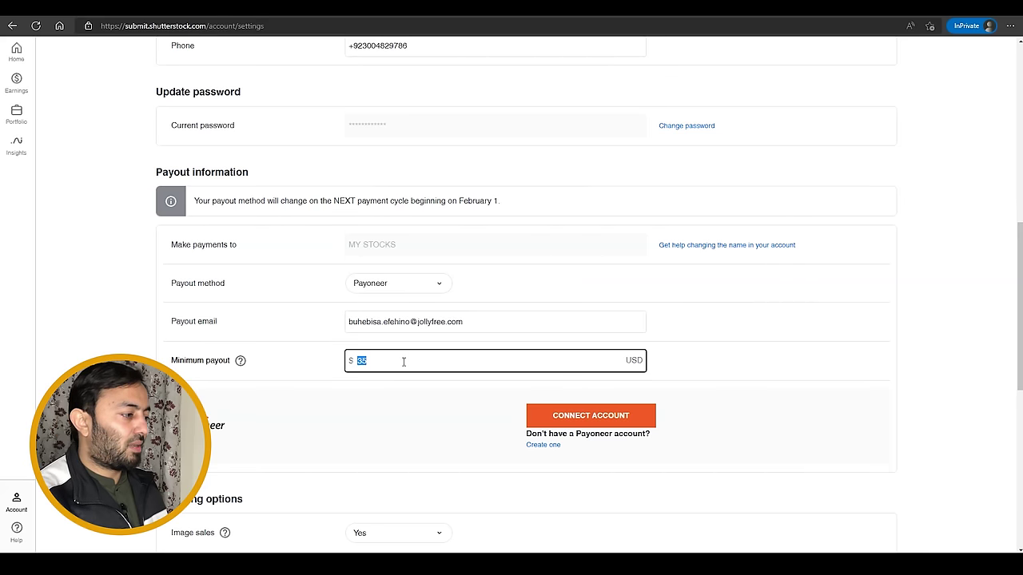
left_click(404, 361)
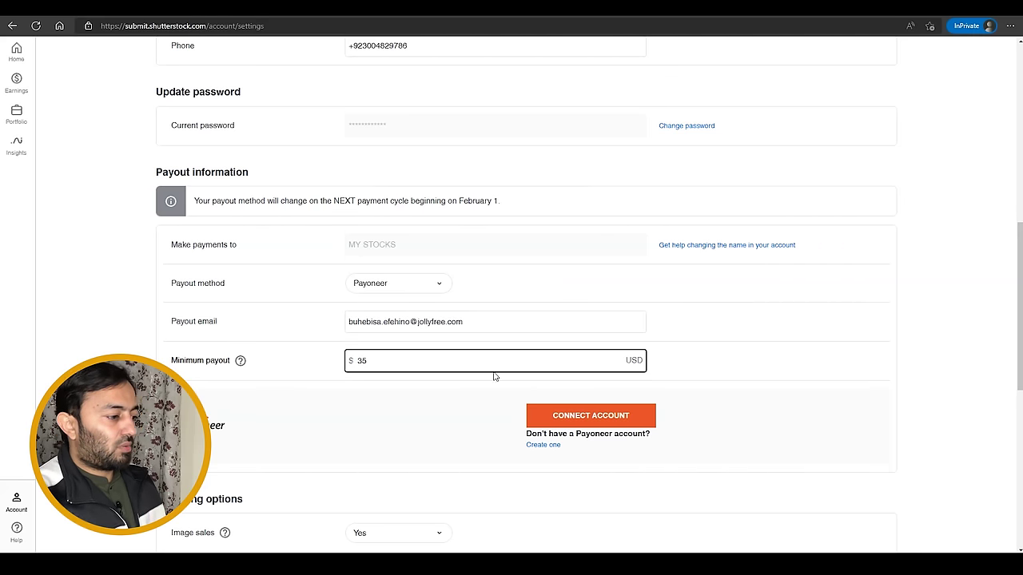
scroll(545, 386, "down", 1)
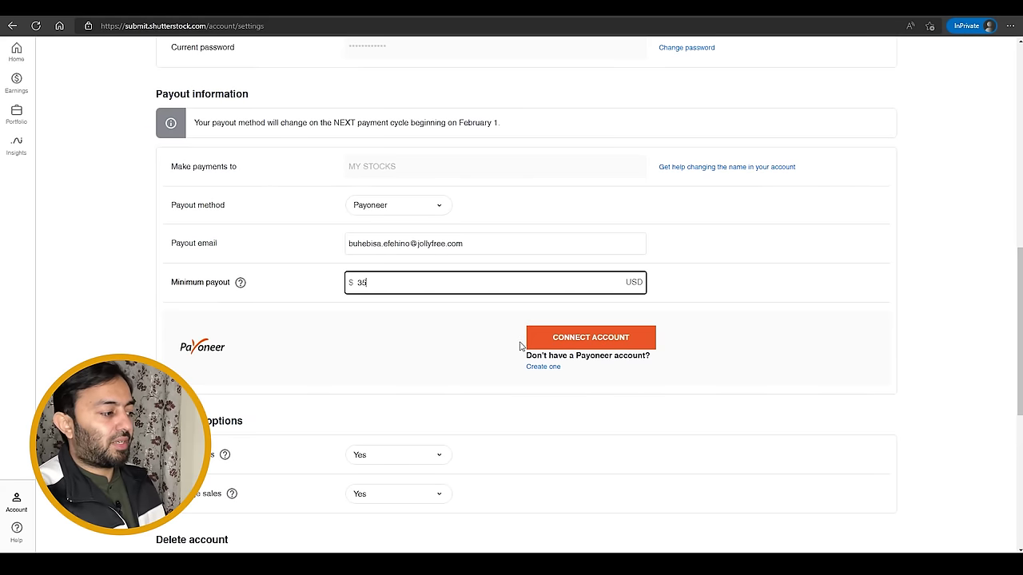
Set the payout method to None selected and save the account settings.
scroll(463, 332, "down", 2)
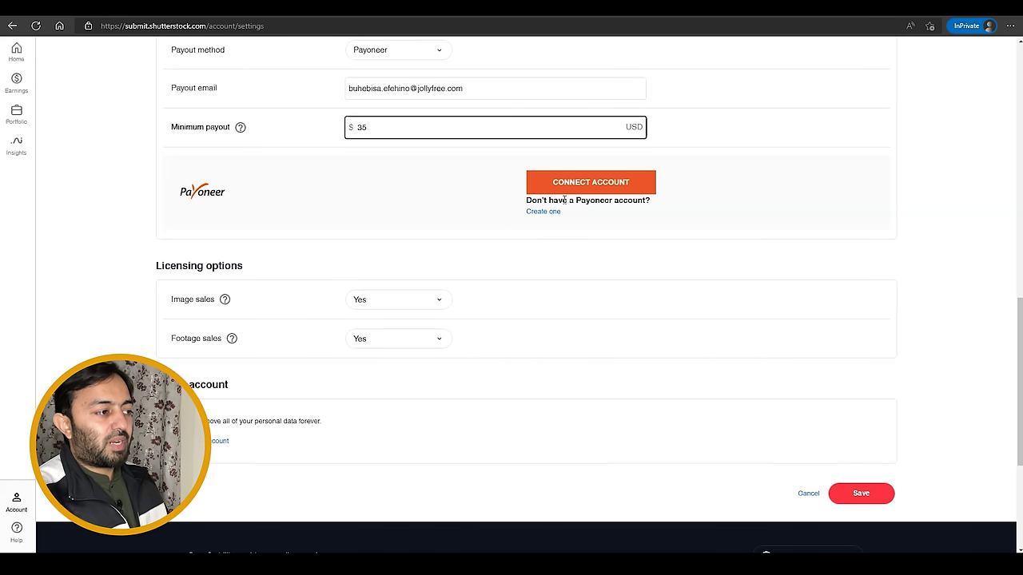
left_click(882, 495)
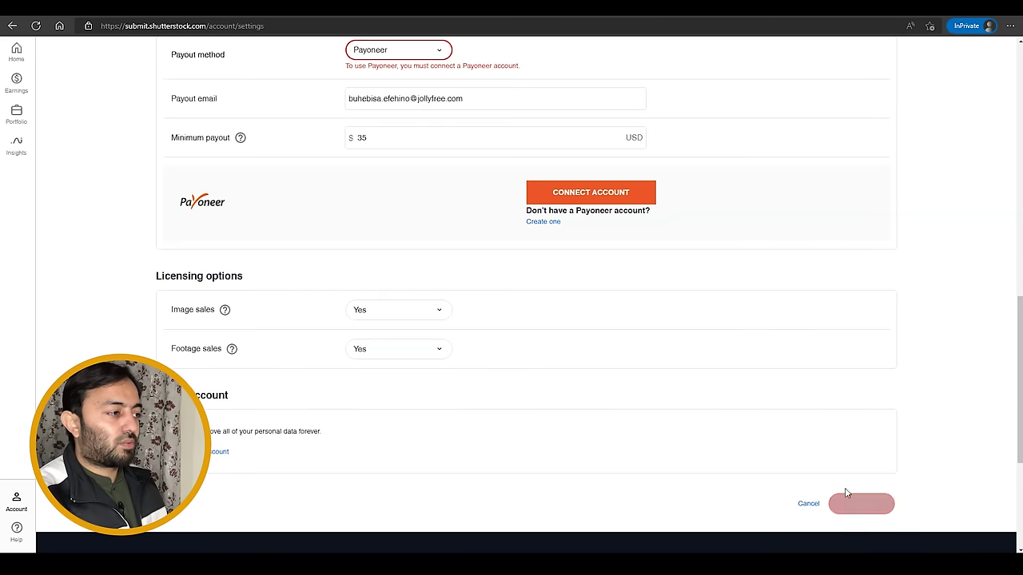
scroll(367, 324, "up", 3)
left_click(401, 288)
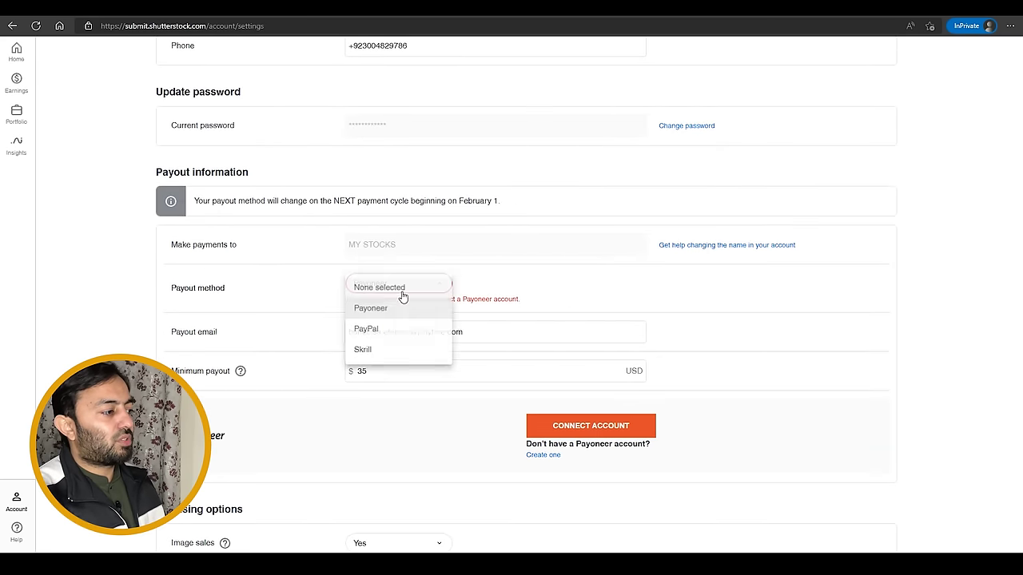
left_click(392, 290)
scroll(762, 473, "down", 2)
left_click(863, 440)
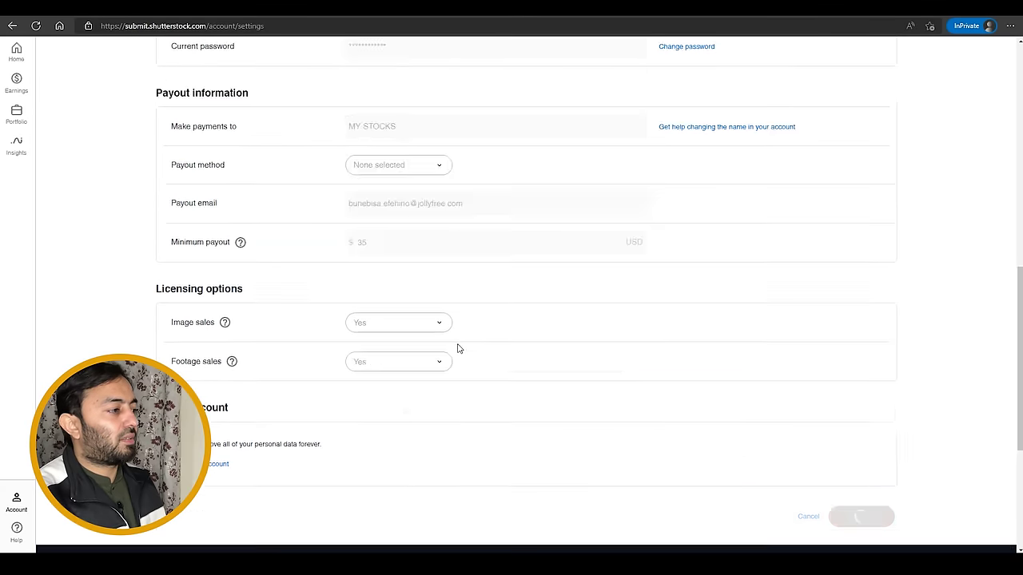
left_click(17, 502)
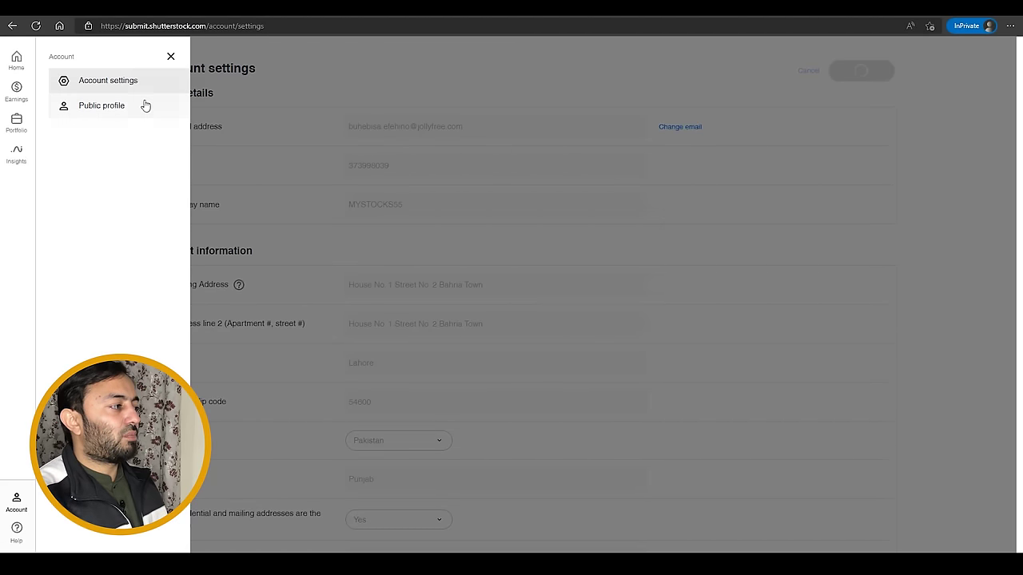
Upload the orange flower image from the Desktop as the public profile picture.
left_click(102, 106)
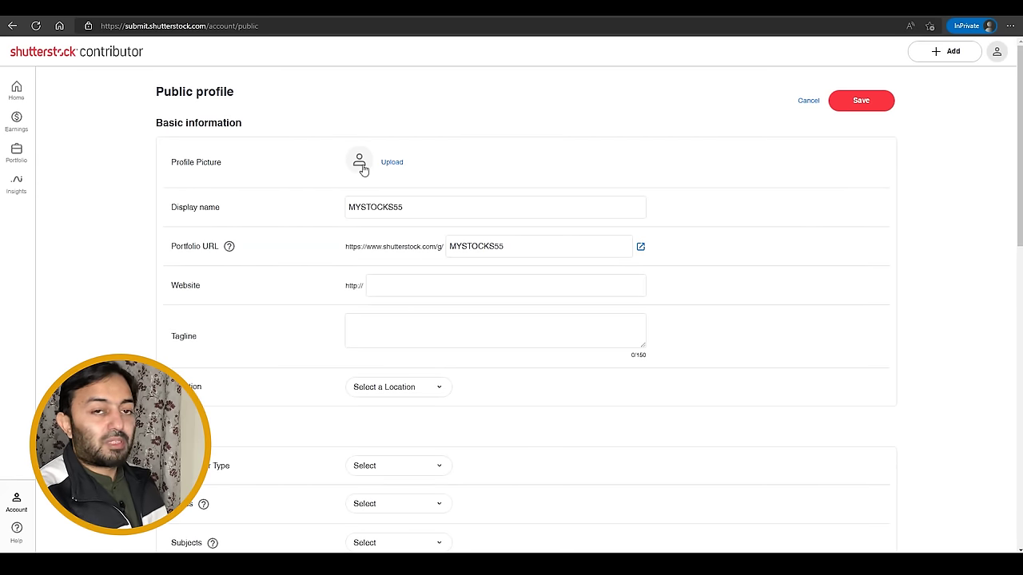
left_click(390, 163)
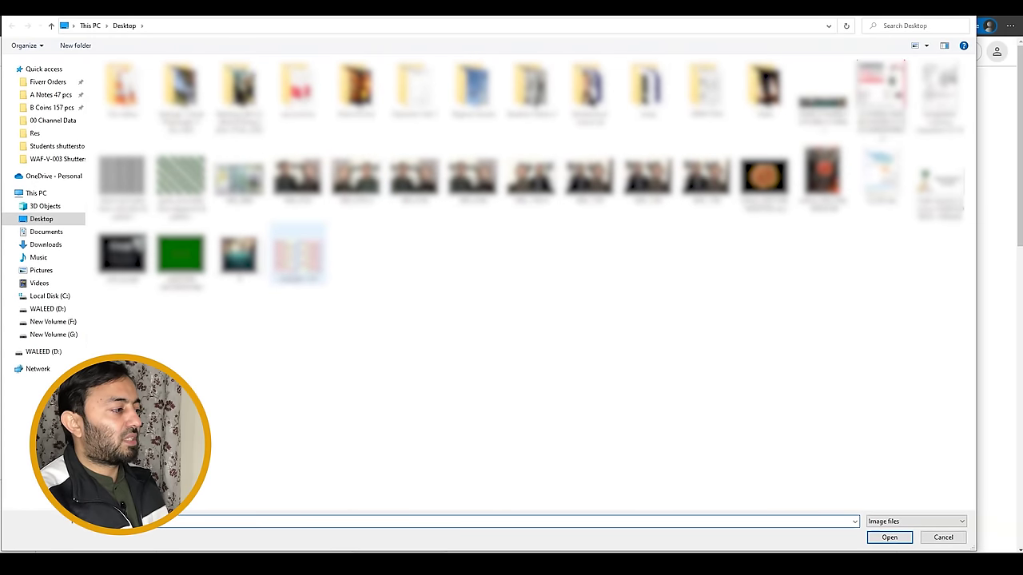
left_click(282, 276)
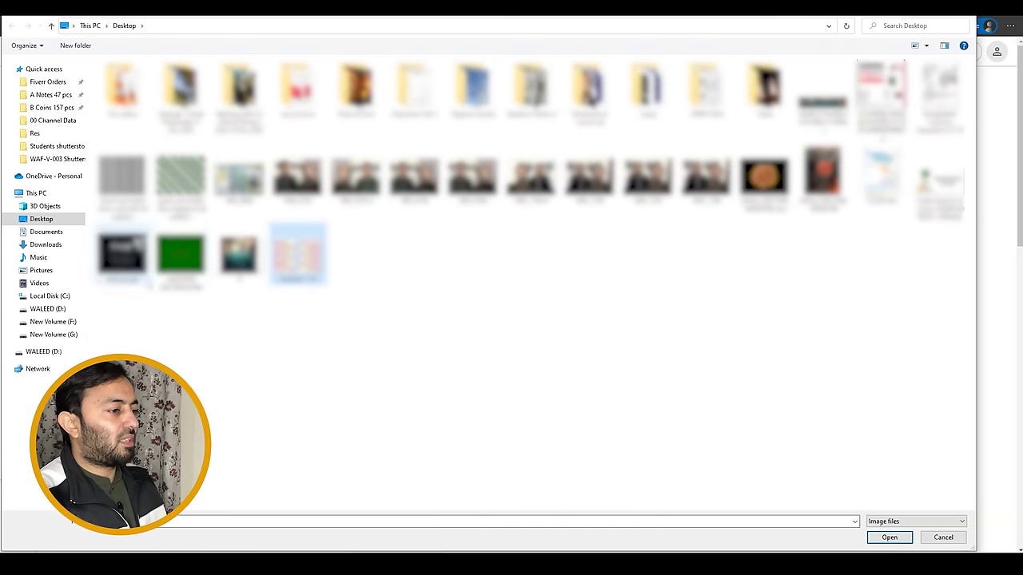
double_click(764, 176)
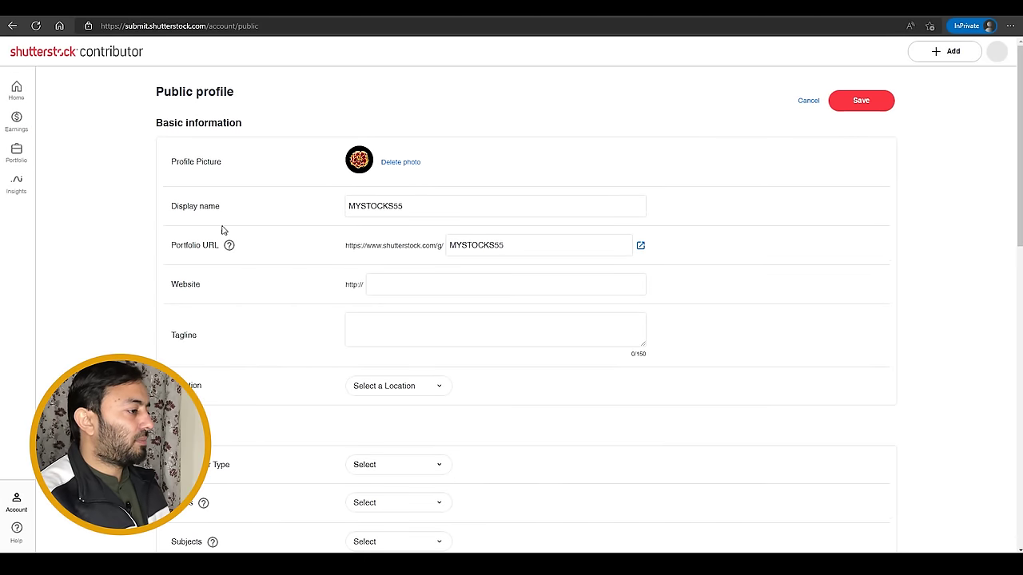
Preview the public portfolio page from the Portfolio URL link, then close it.
scroll(222, 229, "down", 1)
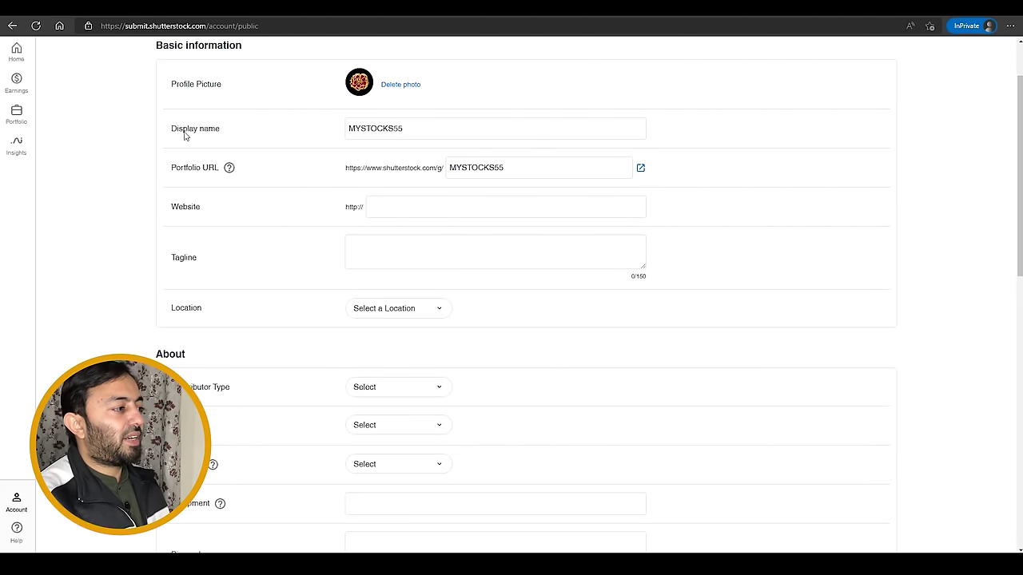
left_click_drag(175, 132, 205, 132)
left_click(409, 130)
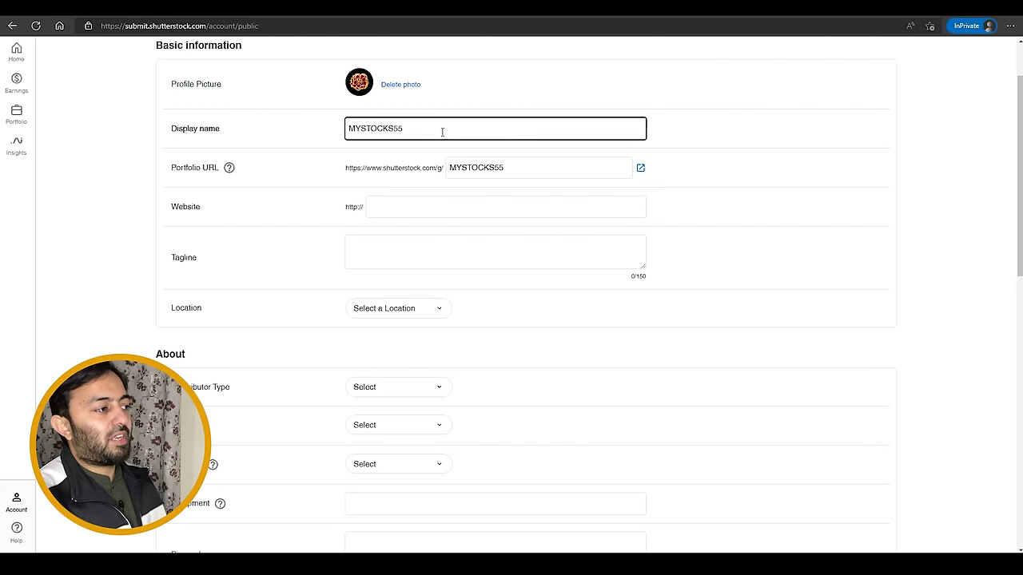
double_click(442, 132)
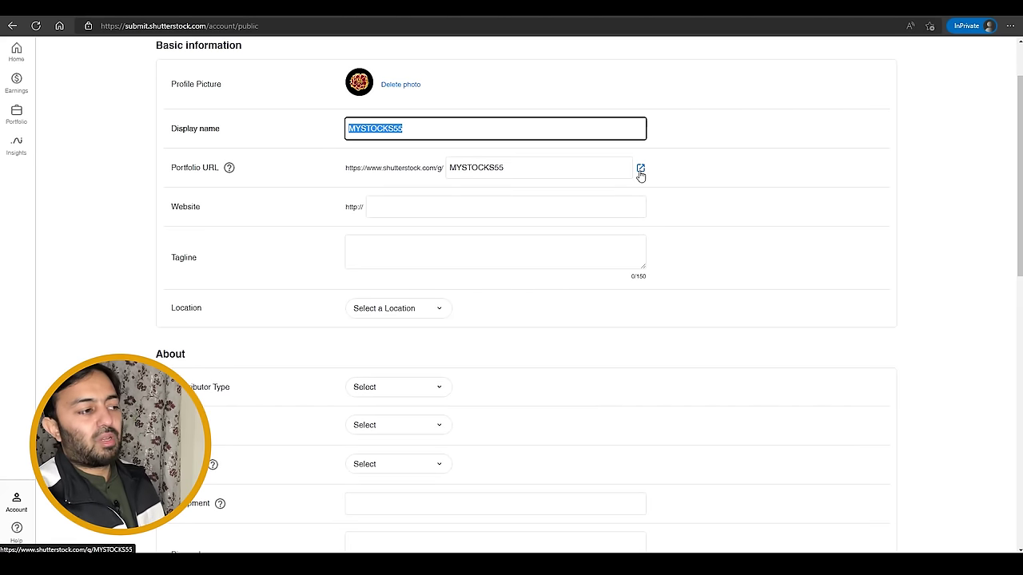
left_click(640, 171)
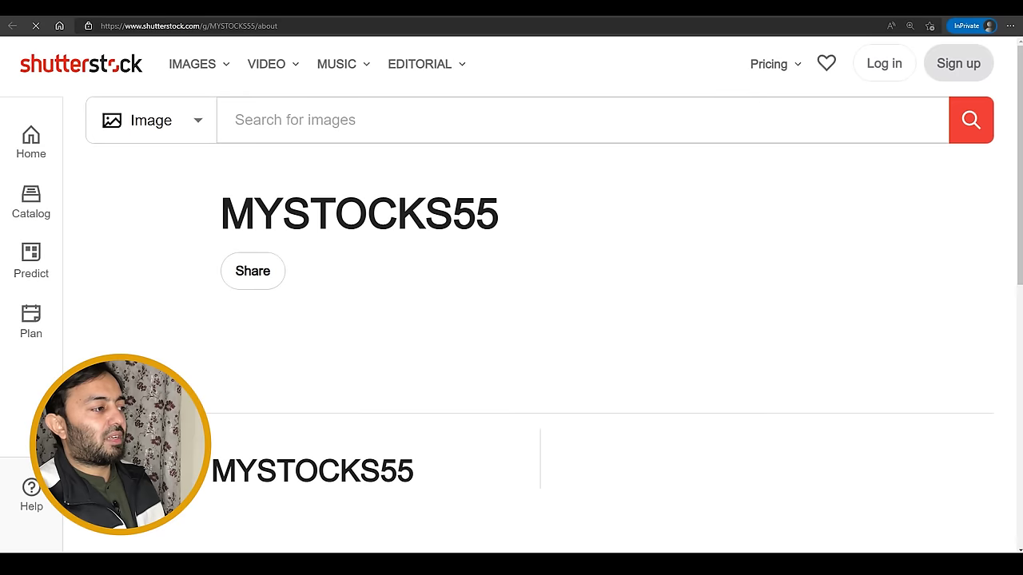
key("ctrl+minus")
key("ctrl+minus")
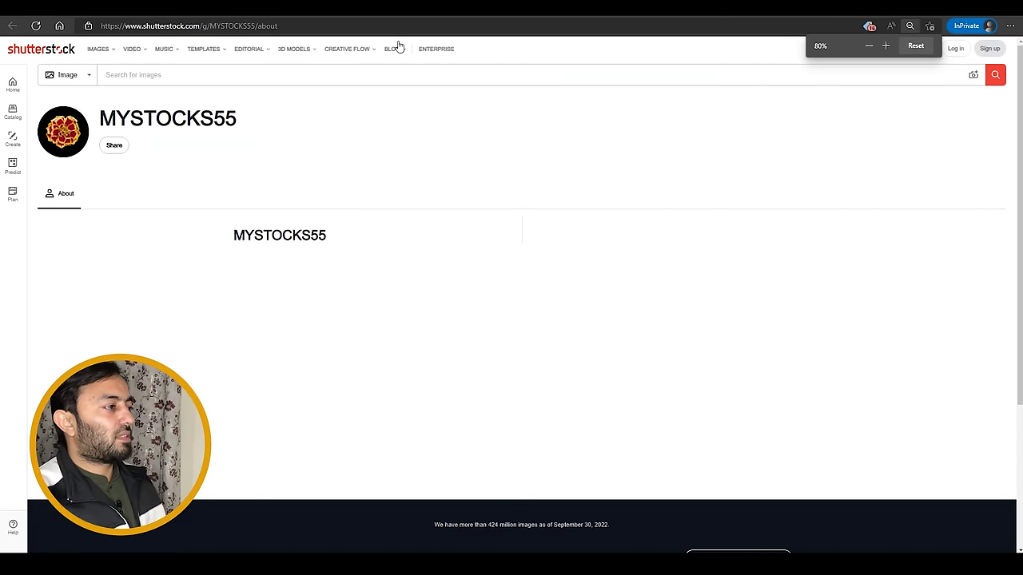
key("ctrl+w")
Paste the Behance portfolio link into the profile's Website field.
left_click(369, 207)
left_click(233, 223)
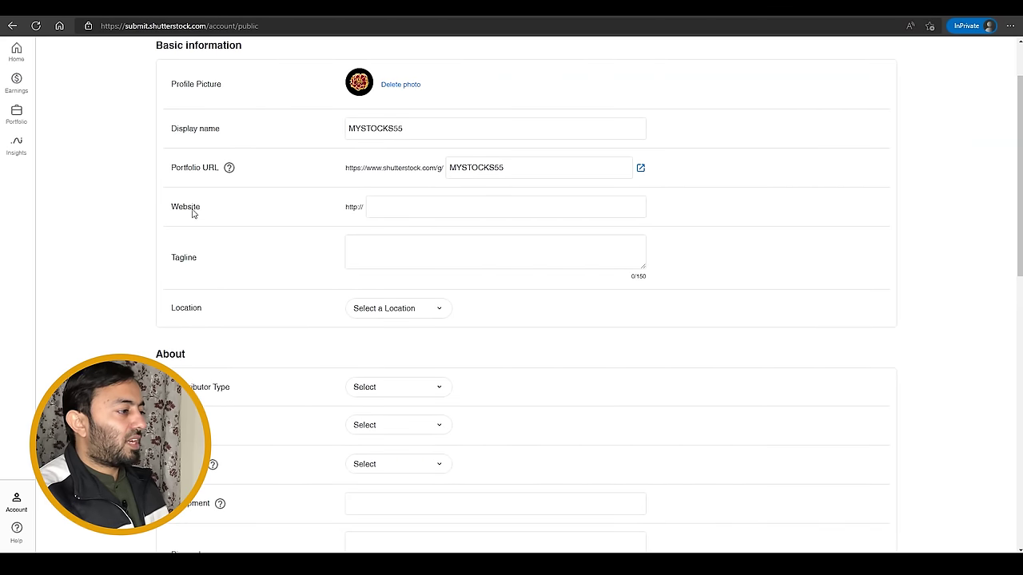
left_click(388, 207)
left_click(444, 203)
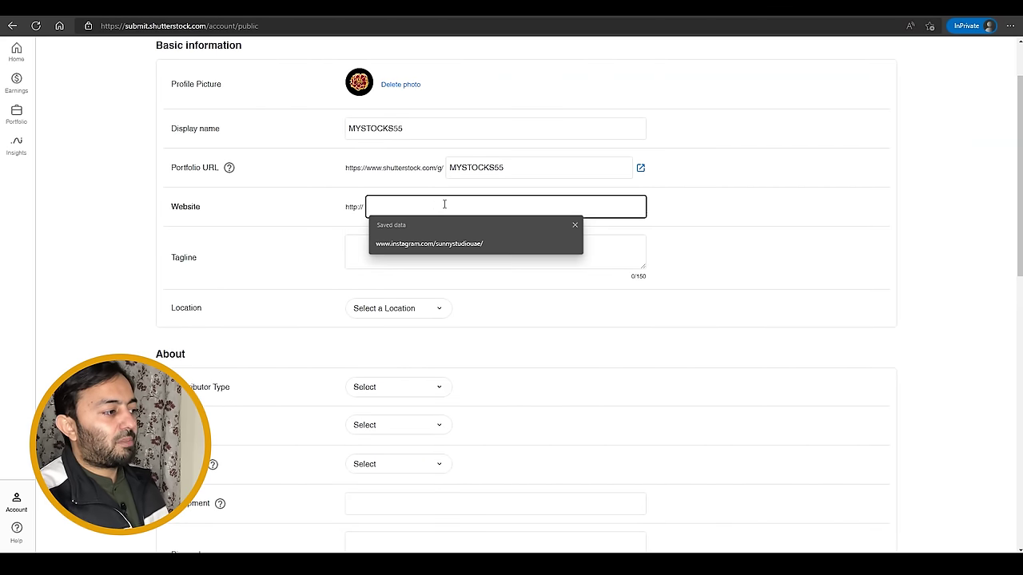
left_click(693, 227)
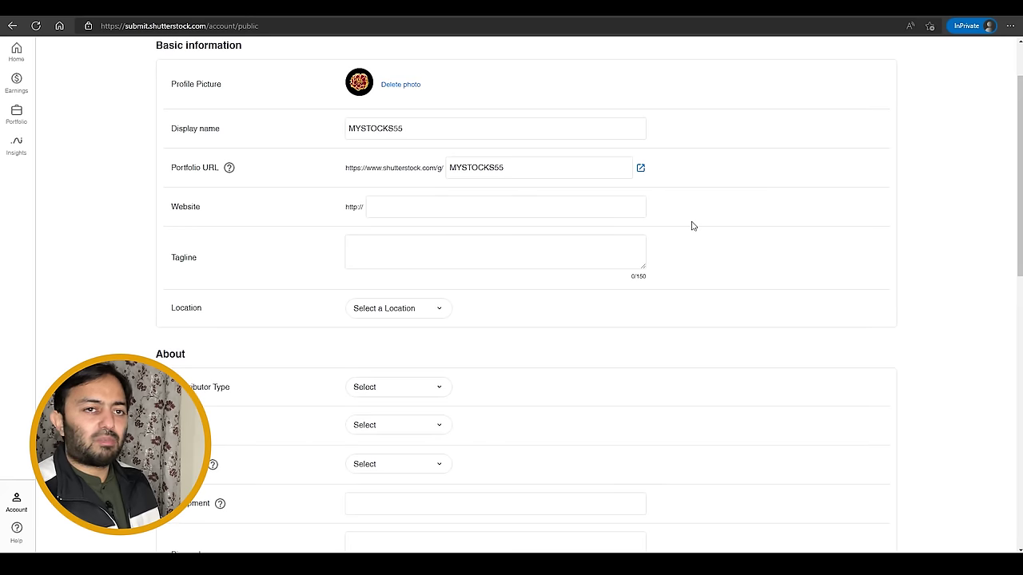
left_click(446, 206)
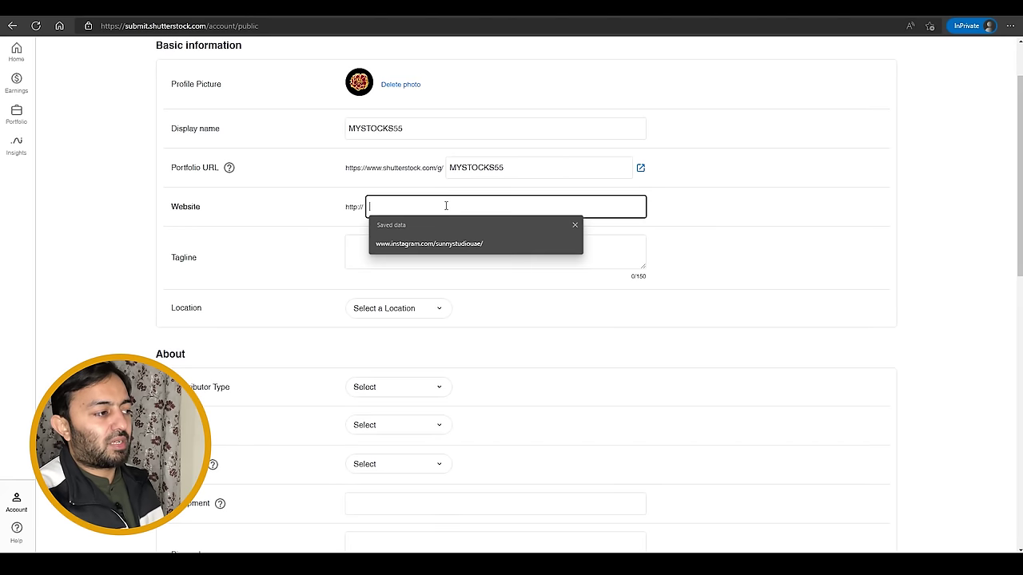
left_click(523, 146)
left_click(520, 214)
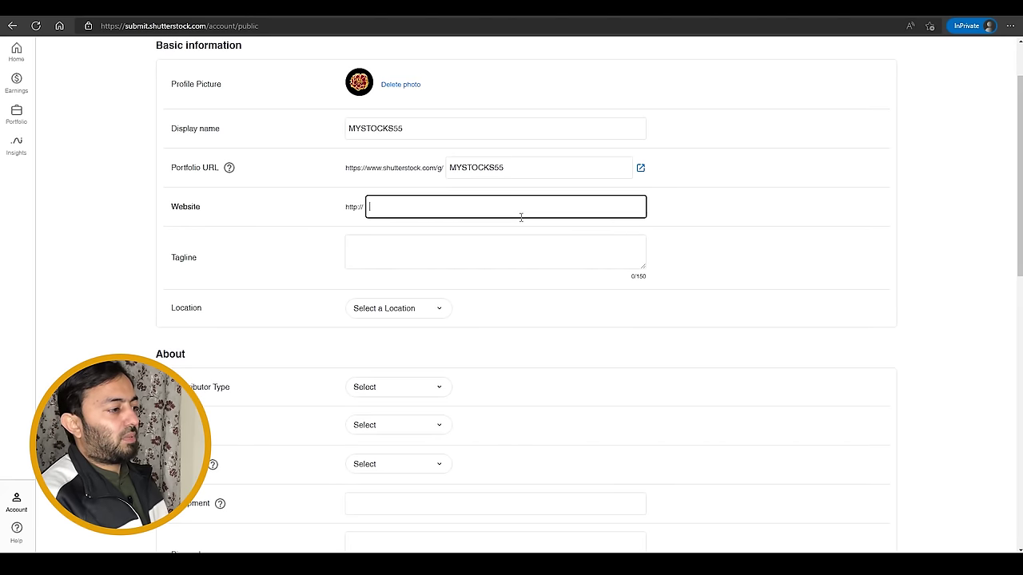
type("https://www.behance.net/waleedarfeen")
scroll(742, 249, "down", 1)
left_click(377, 168)
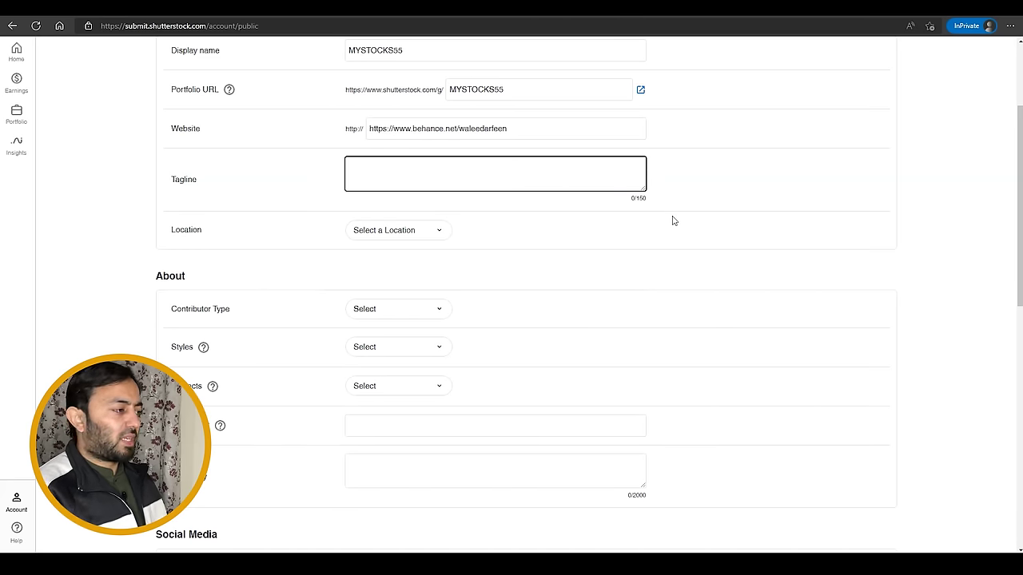
Enter the tagline 'I am professional photographer and videographer.' and set location to Pakistan.
type("I am ")
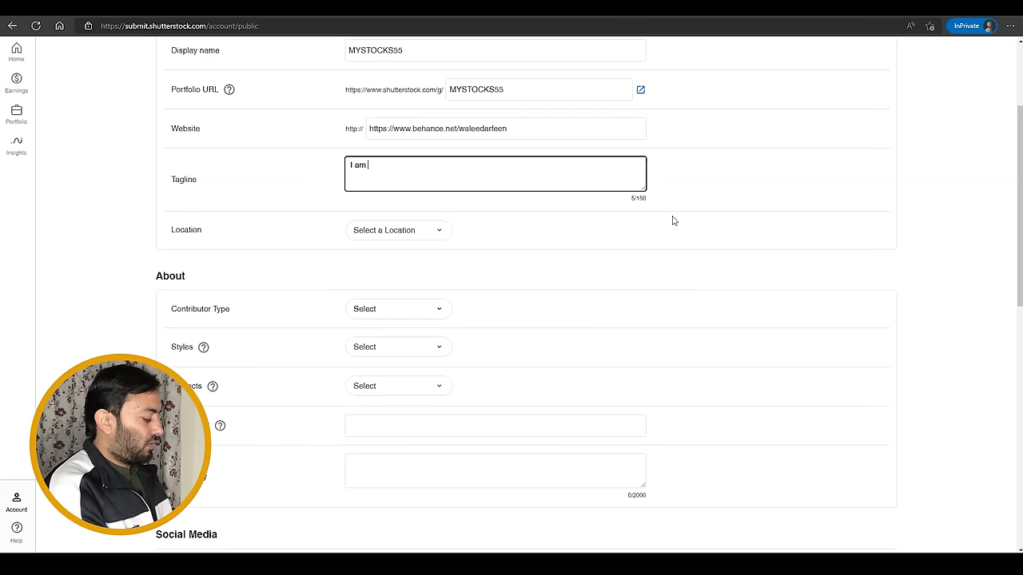
type("professional ")
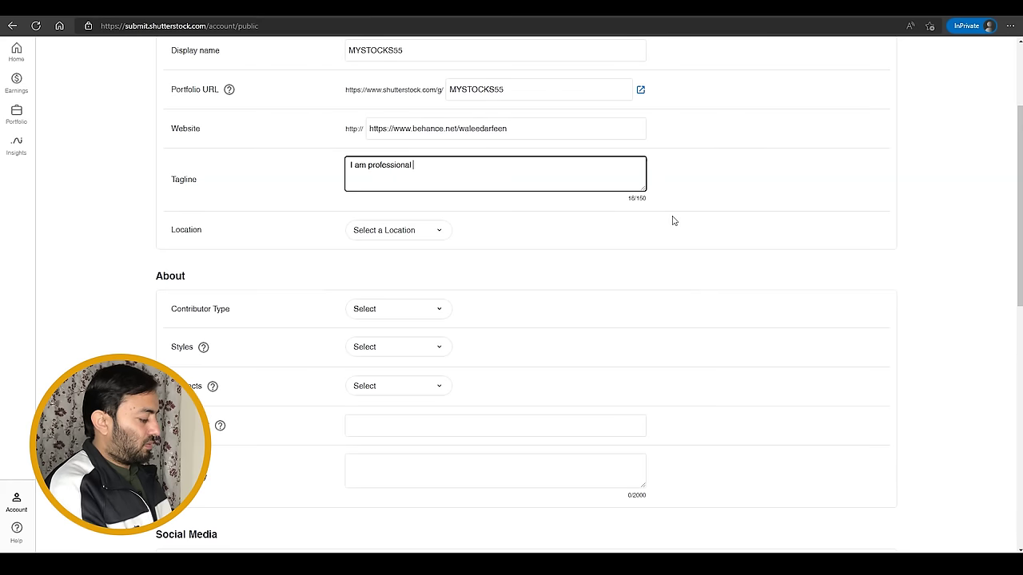
type("photographer and vi")
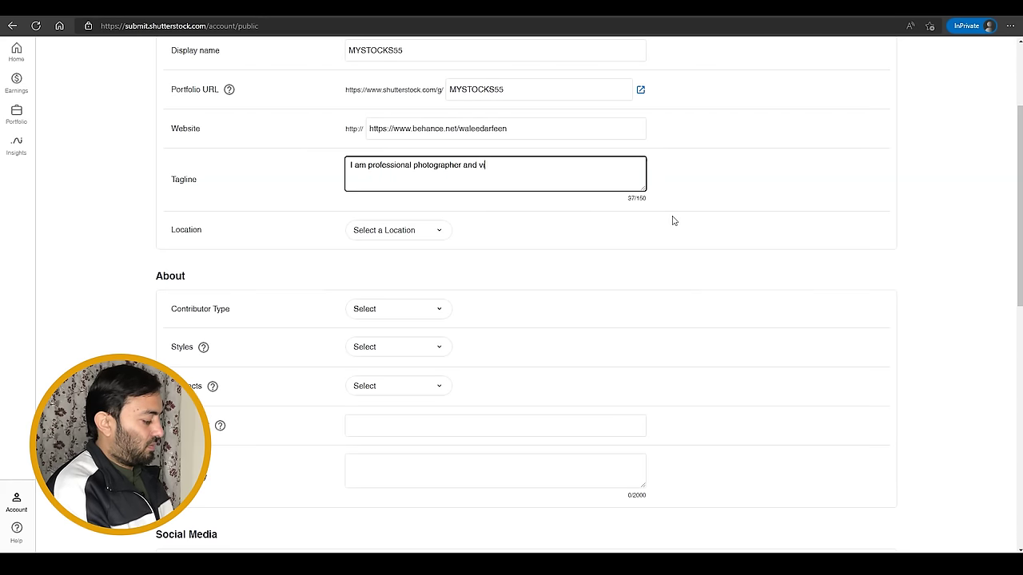
type("deographer")
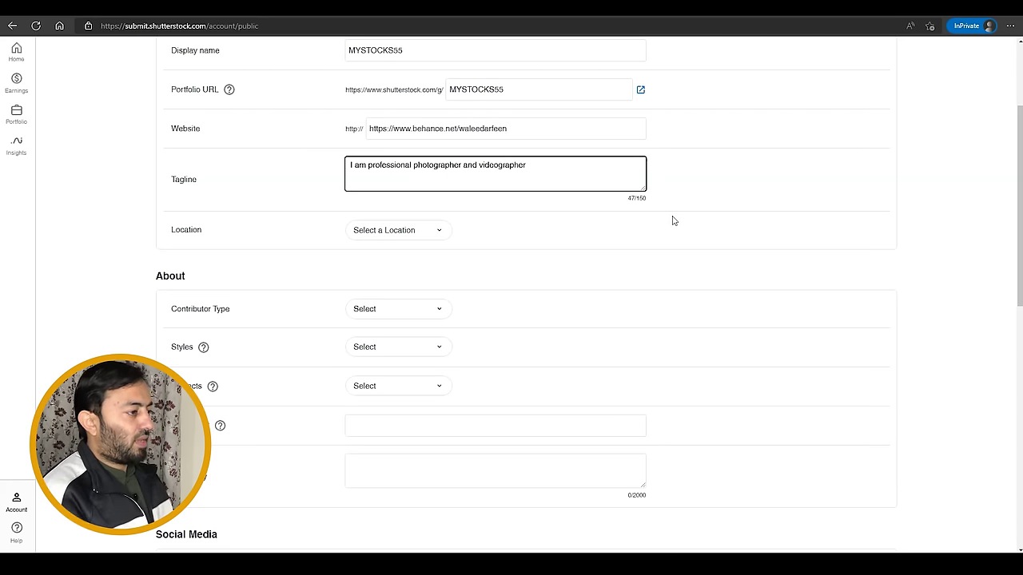
type(".")
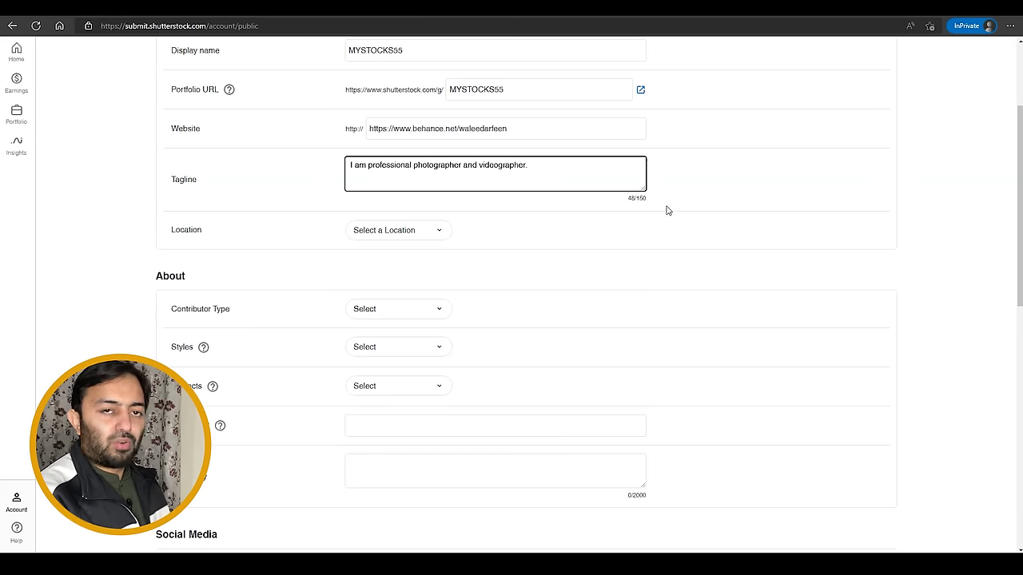
left_click(416, 233)
key("Down")
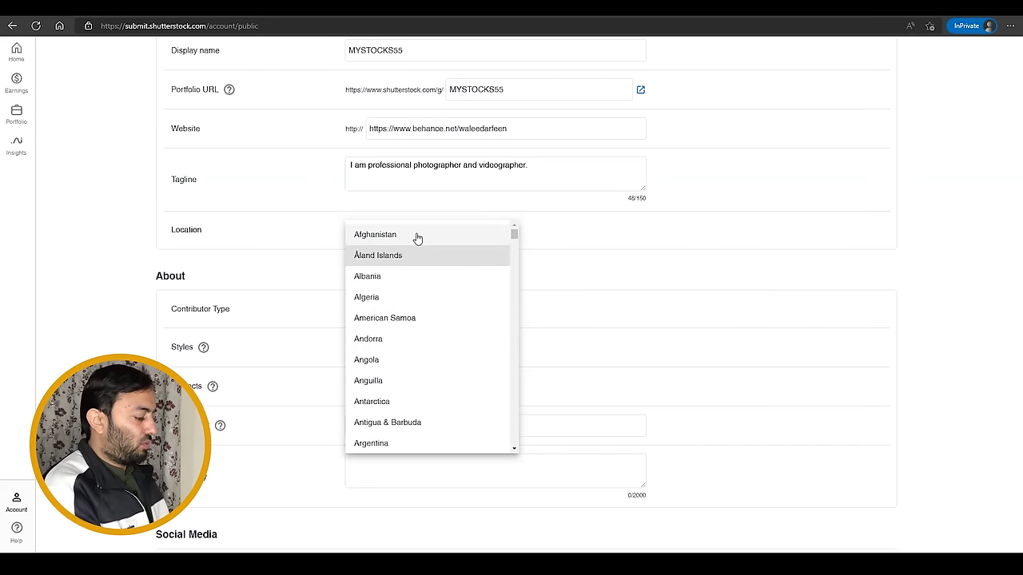
type("p")
key("Return")
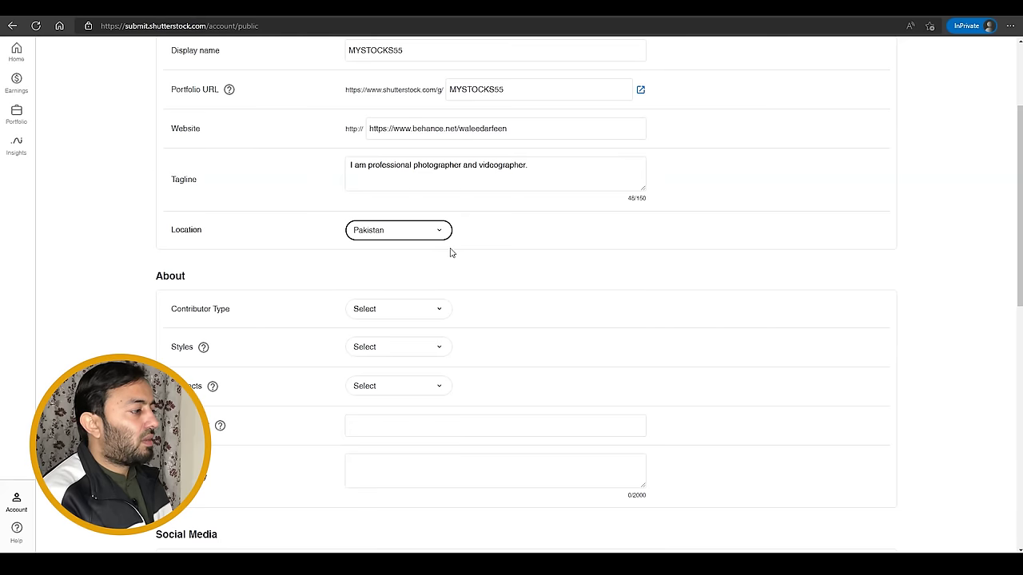
scroll(452, 252, "down", 1)
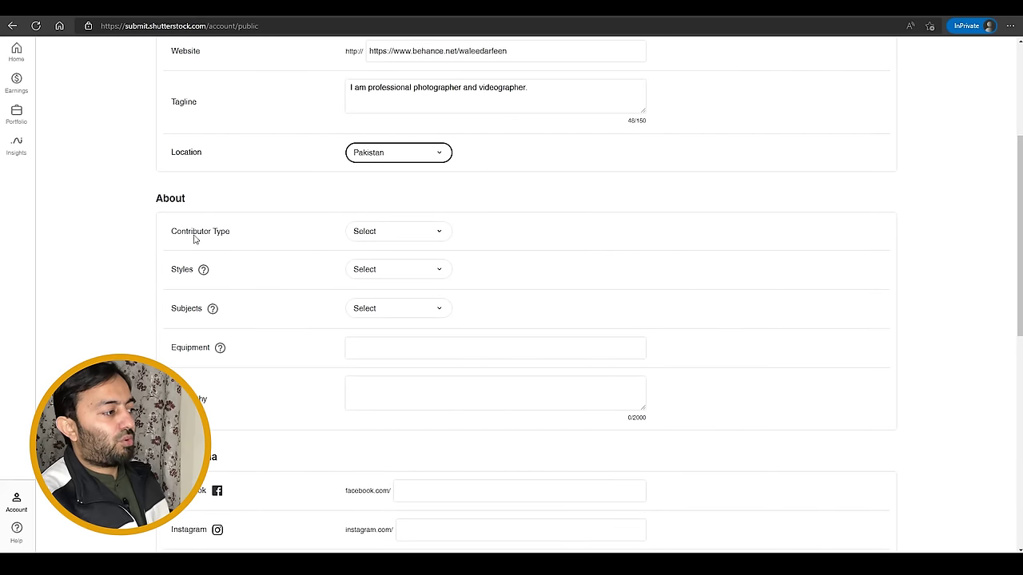
Set Contributor Type to Videographer, Photographer and Illustrator / Vector Artist.
left_click_drag(171, 233, 228, 239)
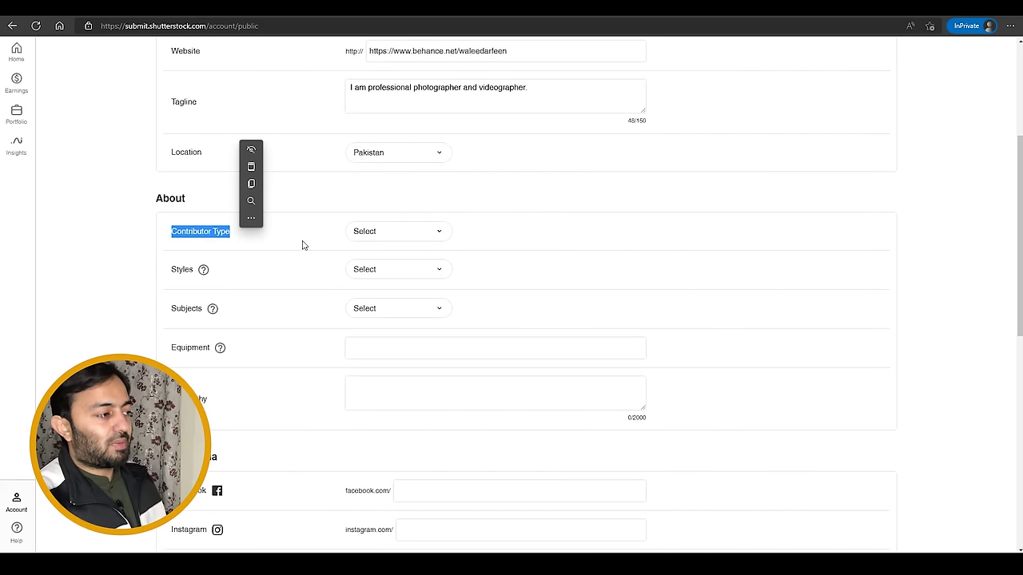
left_click(423, 234)
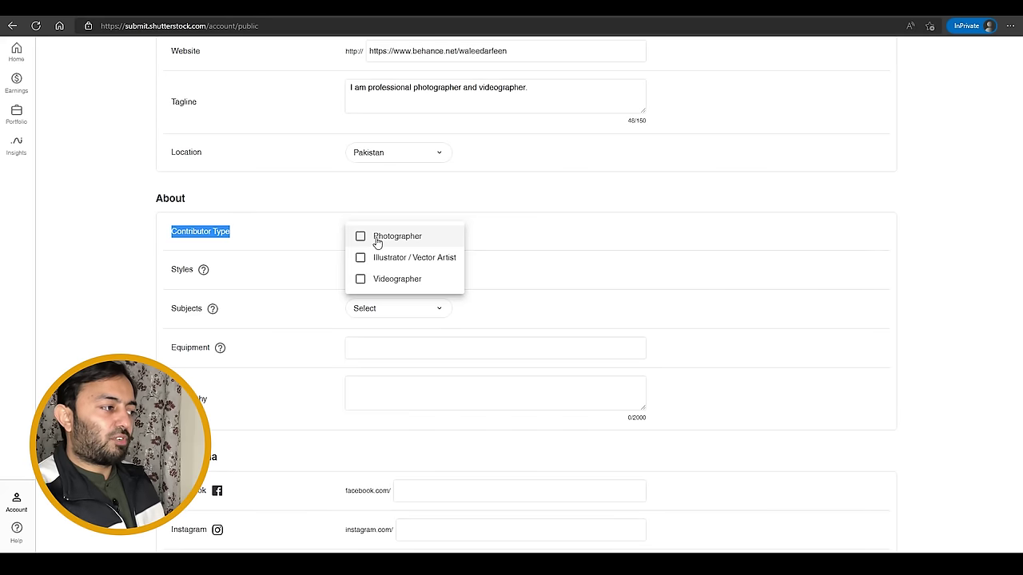
left_click(375, 243)
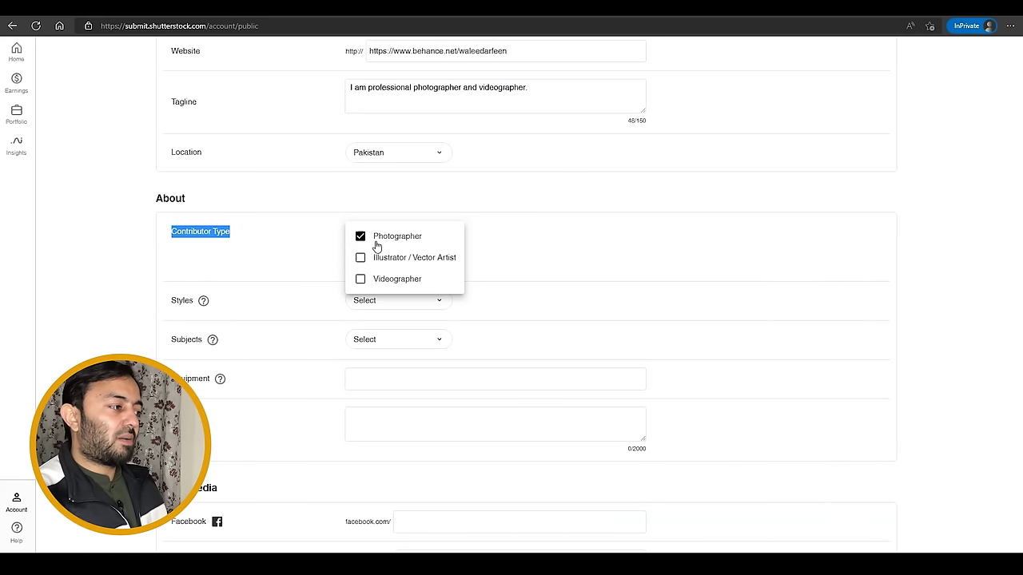
left_click(377, 245)
left_click(372, 260)
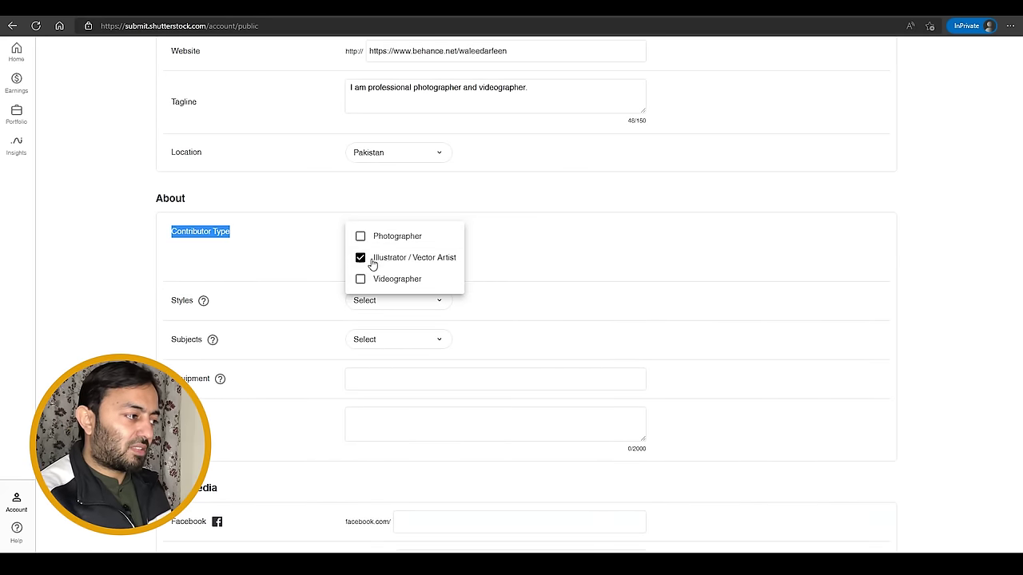
left_click(371, 262)
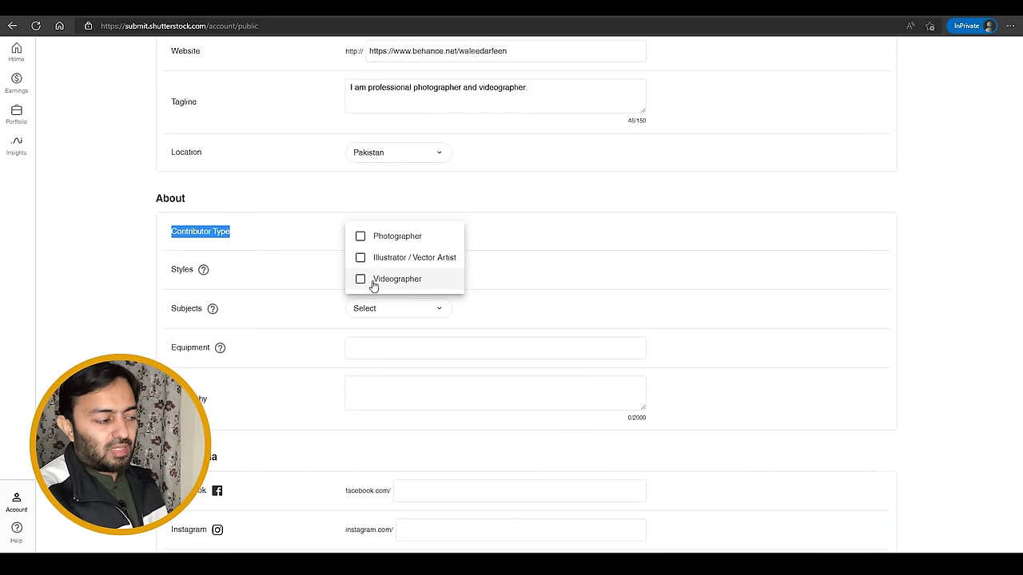
left_click(373, 284)
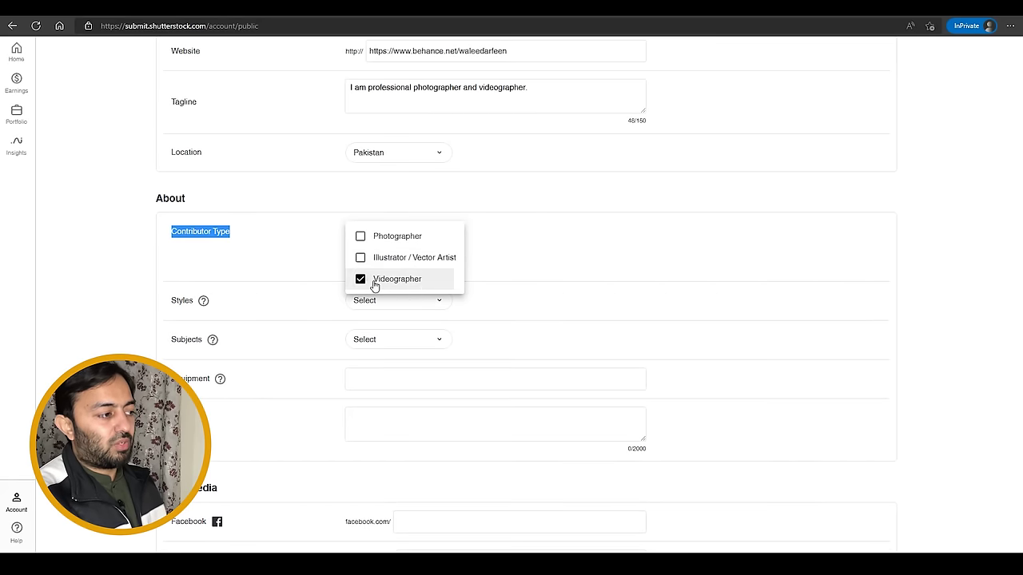
left_click(366, 241)
left_click(360, 257)
left_click(475, 260)
scroll(363, 253, "down", 1)
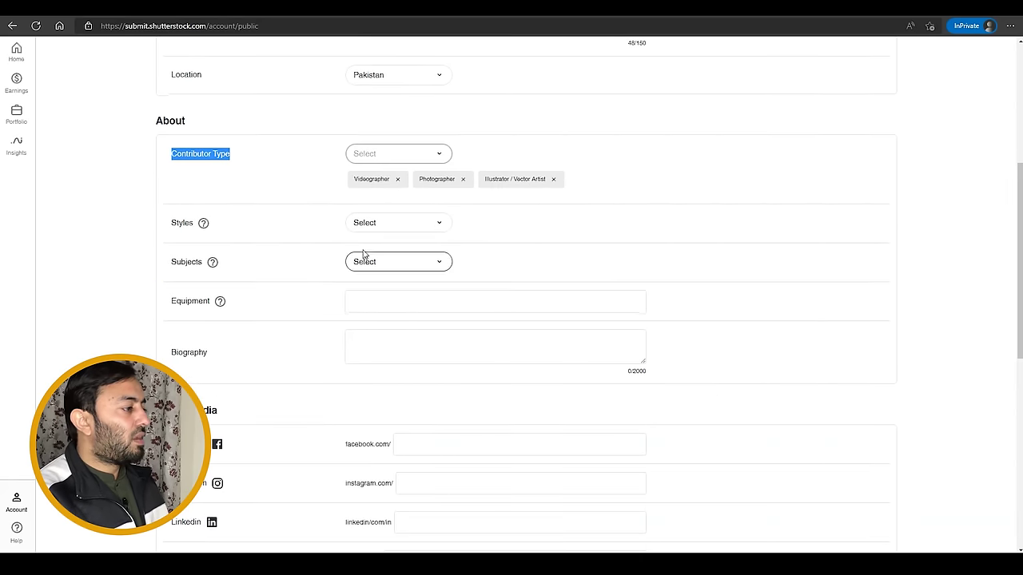
Choose Nature, Fashion and Portrait as the profile's styles.
left_click_drag(177, 223, 215, 231)
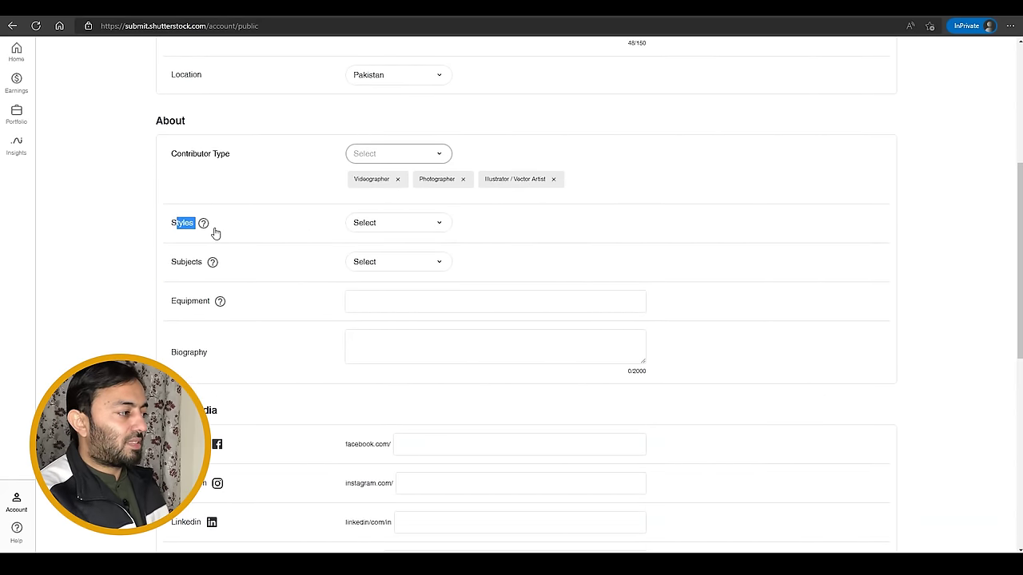
left_click(414, 231)
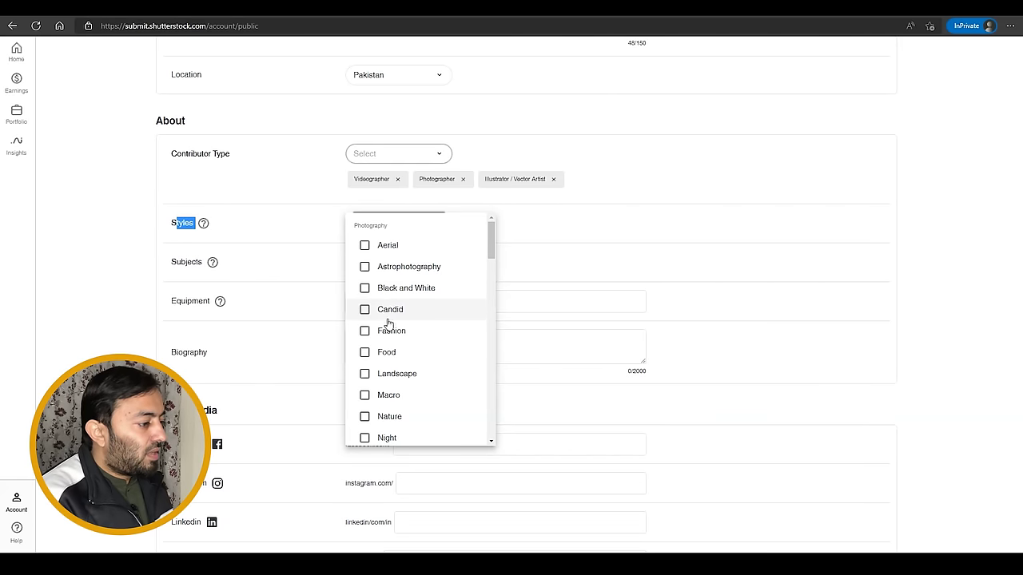
left_click(388, 417)
scroll(392, 352, "down", 1)
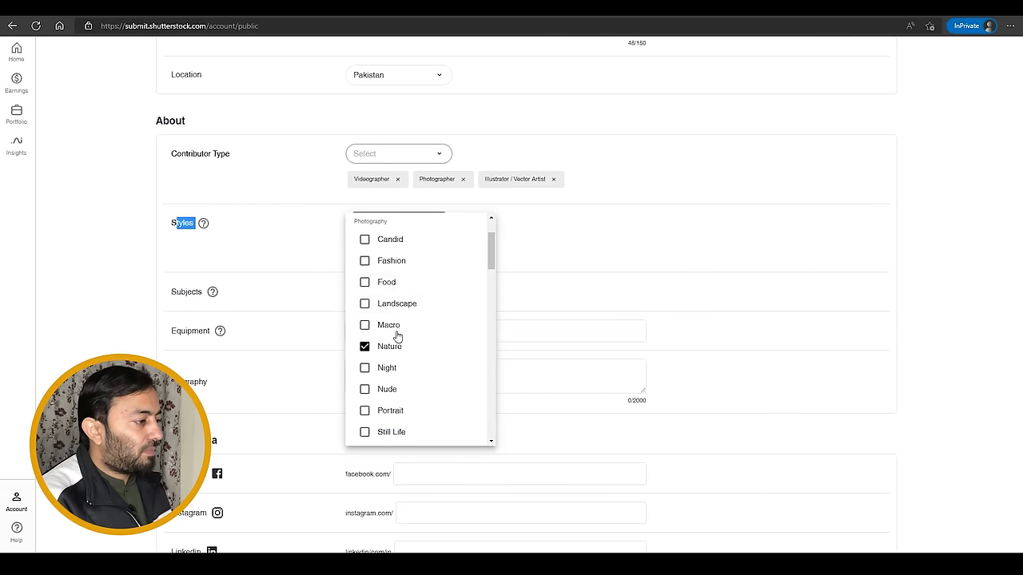
scroll(405, 269, "down", 1)
scroll(406, 304, "up", 1)
left_click(405, 260)
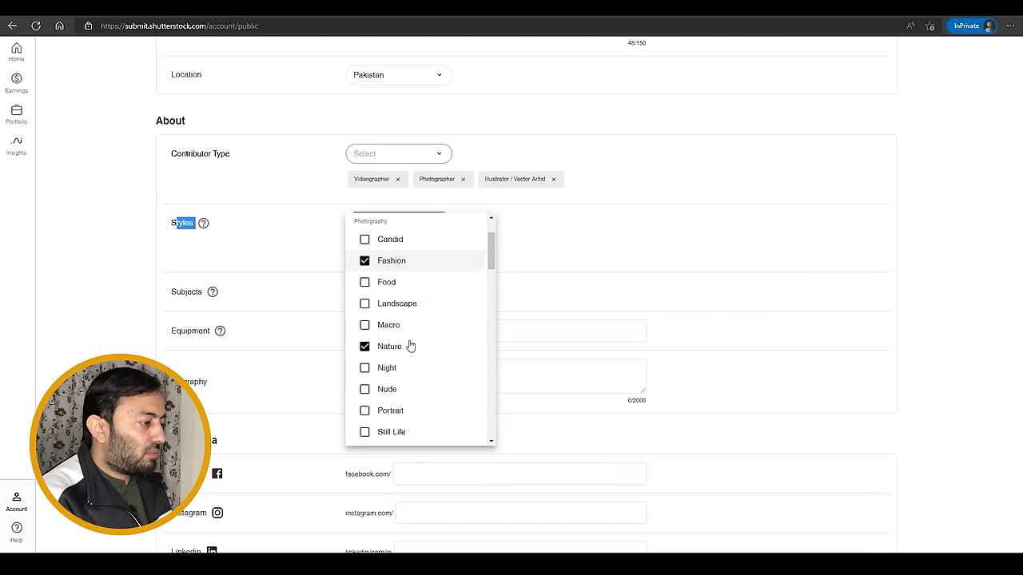
scroll(410, 345, "down", 3)
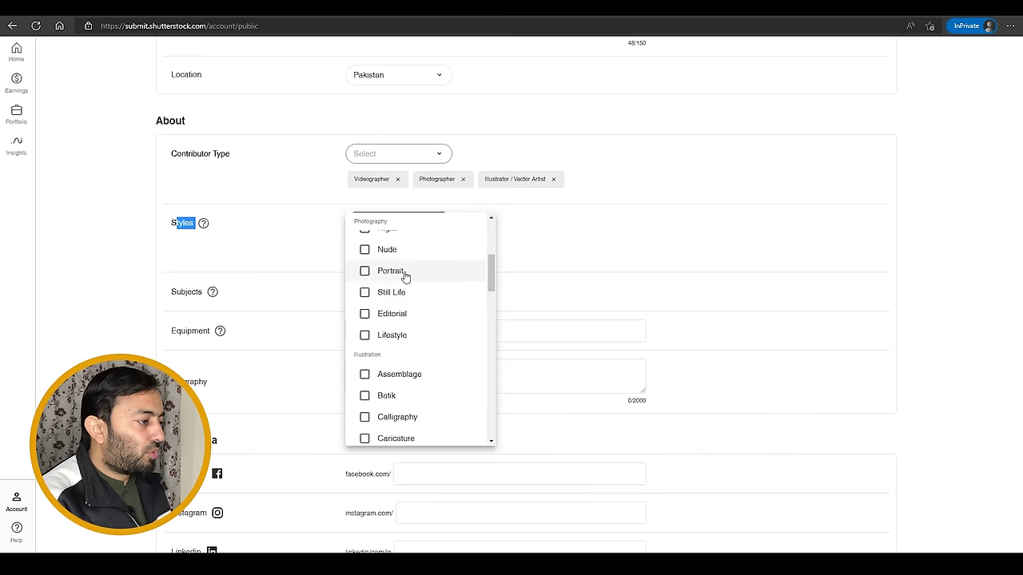
left_click(390, 271)
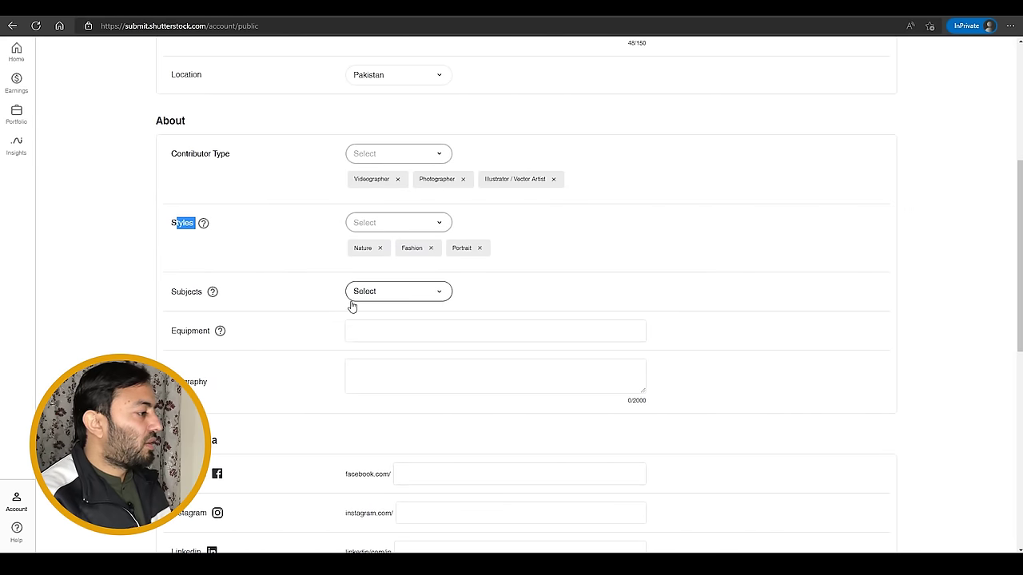
Add Architectural and Fine Art to the profile's Subjects.
left_click_drag(167, 291, 236, 300)
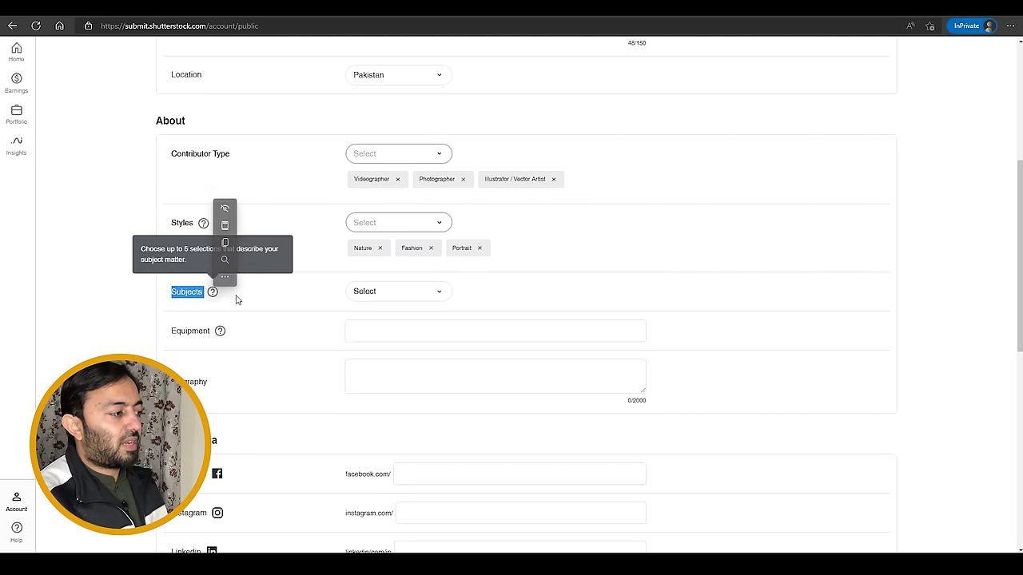
left_click(385, 293)
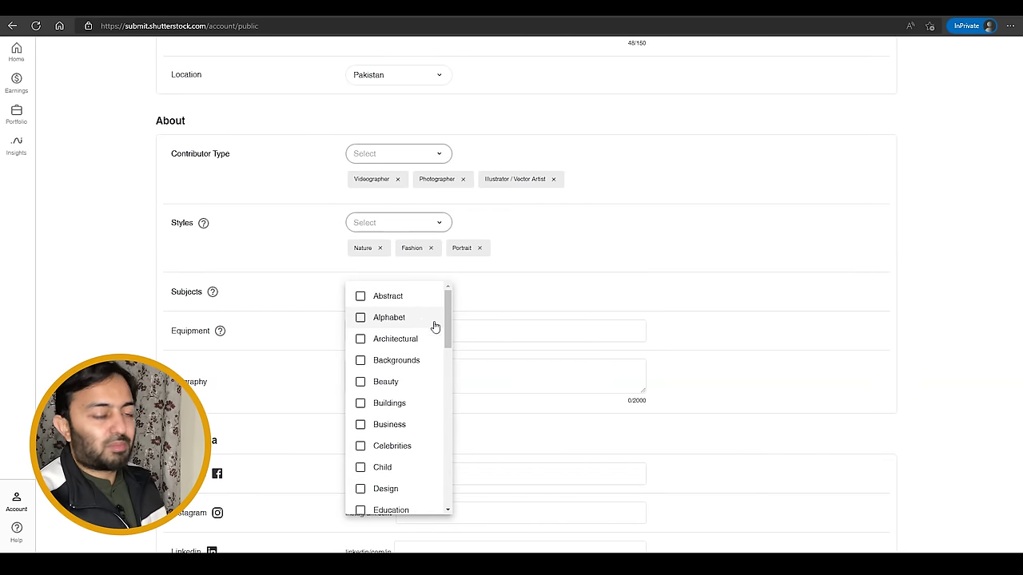
scroll(434, 327, "down", 1)
scroll(447, 328, "down", 1)
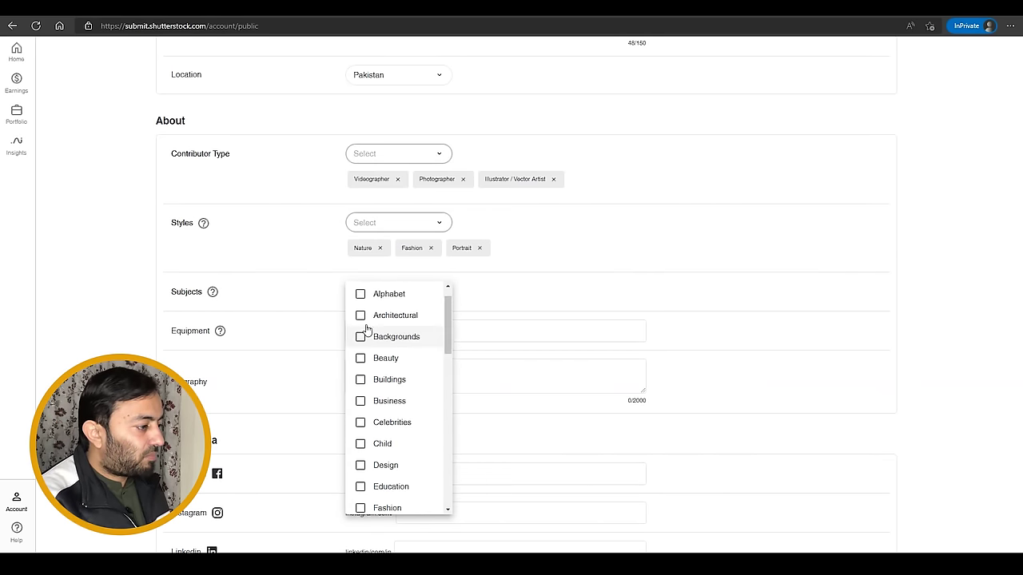
left_click(362, 316)
scroll(383, 392, "down", 2)
scroll(382, 404, "down", 6)
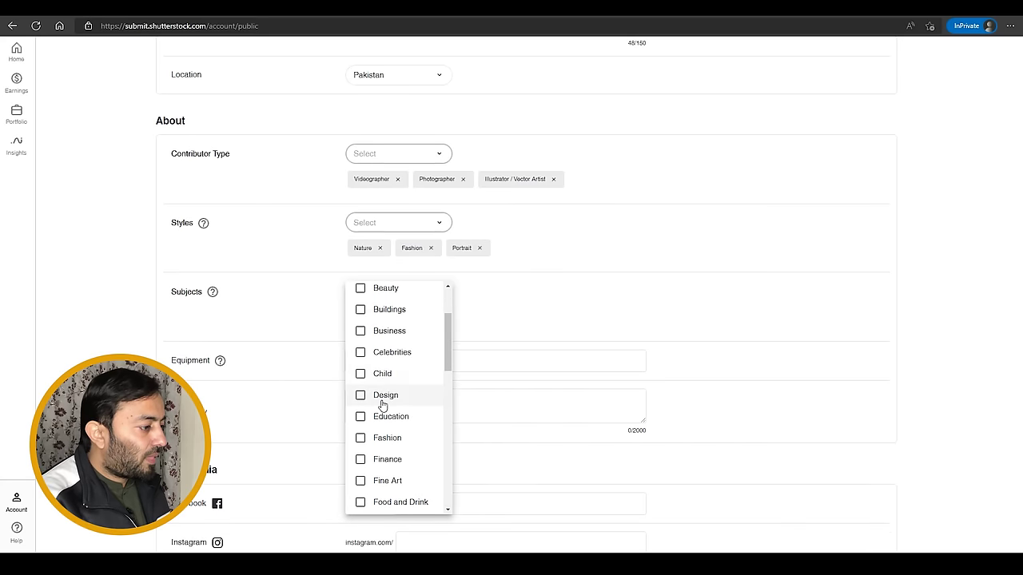
scroll(360, 374, "down", 3)
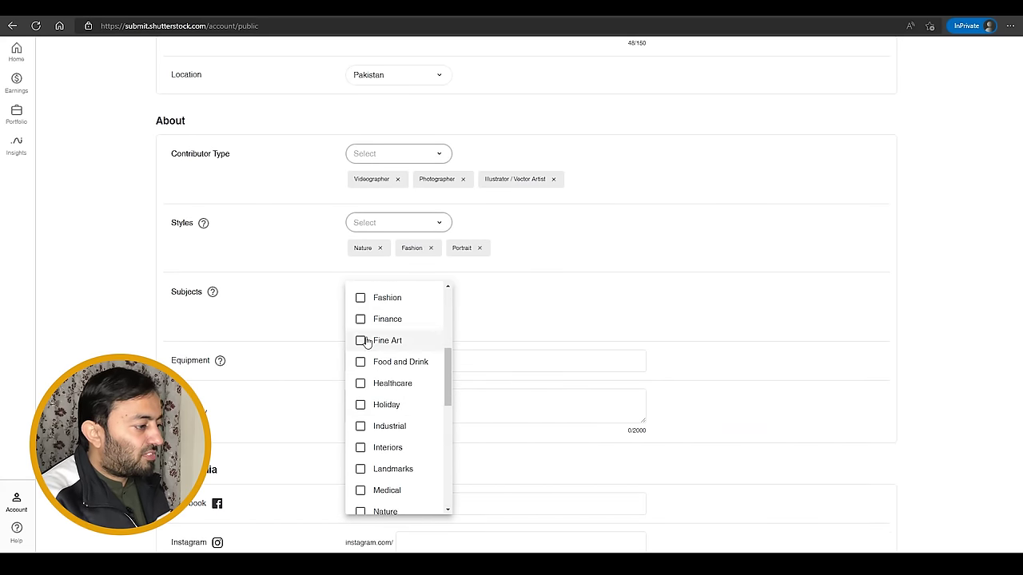
left_click(361, 340)
Add Photographer, Technology and Wedding as further subjects.
scroll(376, 400, "down", 5)
scroll(380, 404, "down", 2)
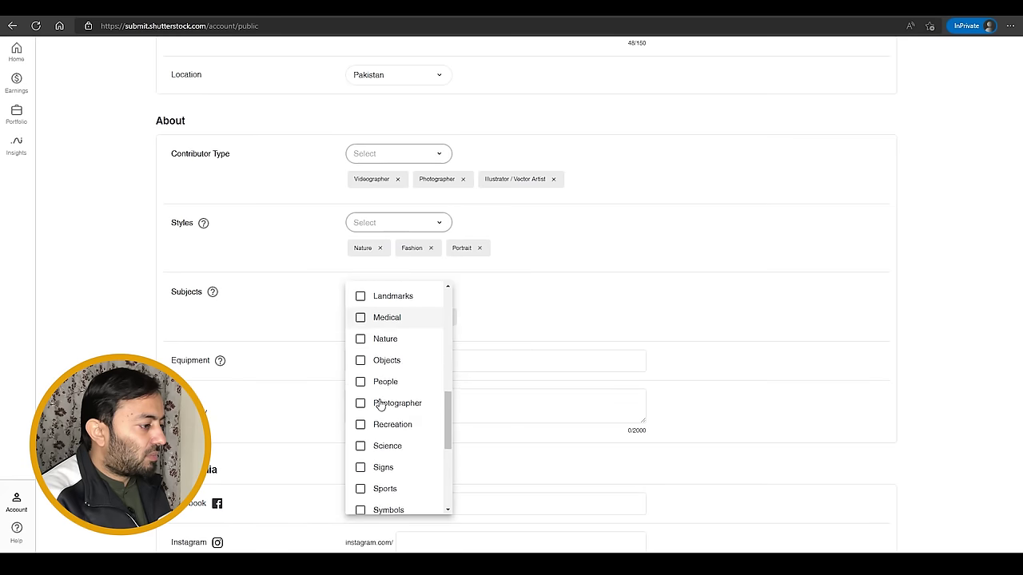
left_click(360, 402)
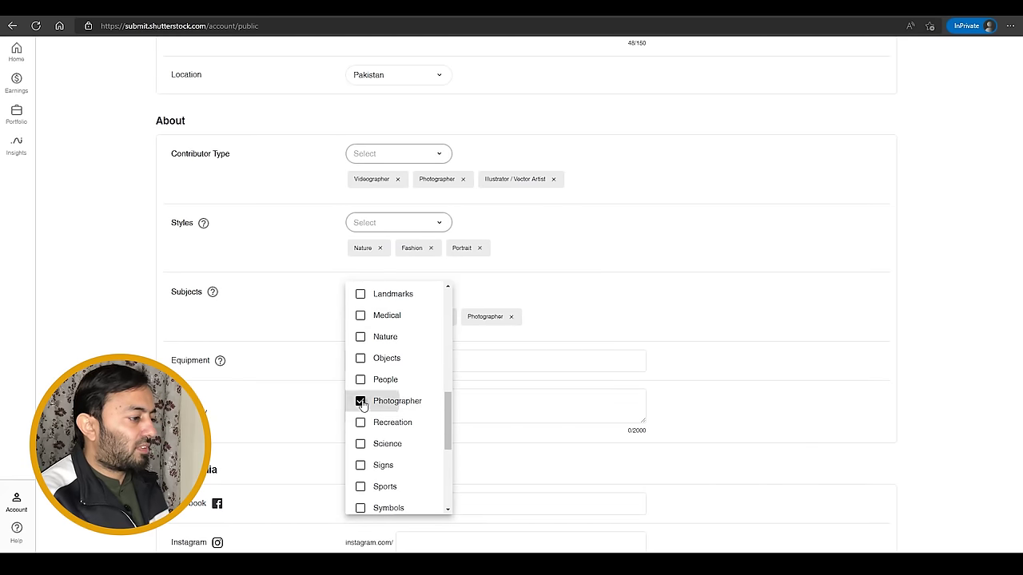
scroll(404, 419, "down", 3)
scroll(402, 435, "down", 2)
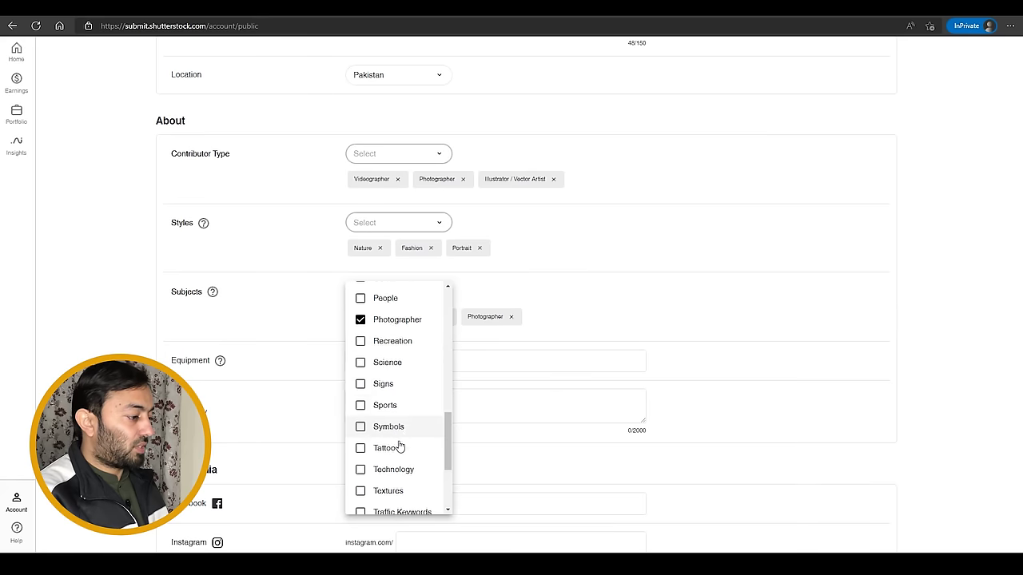
left_click(375, 452)
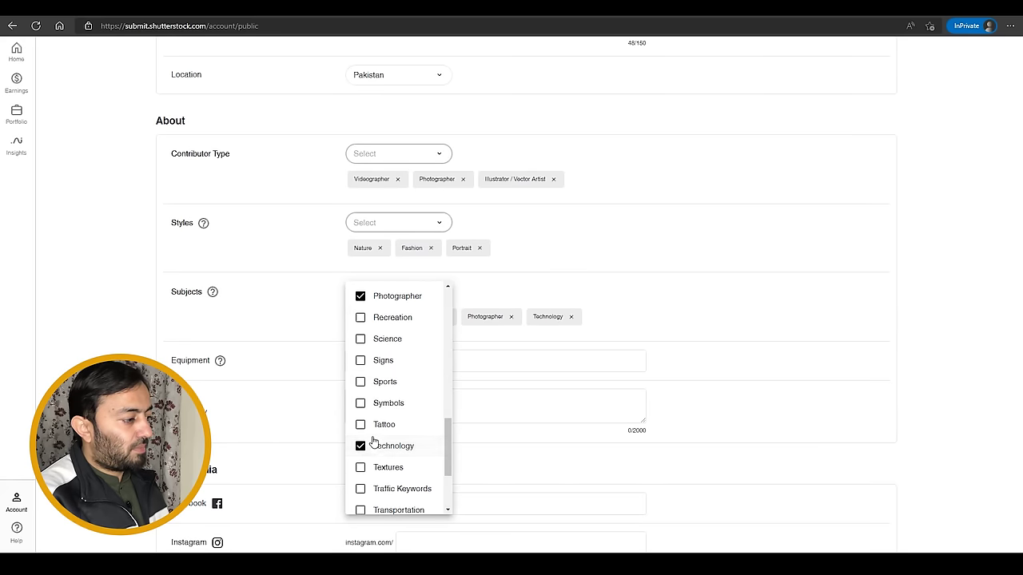
scroll(373, 467, "down", 3)
left_click(360, 478)
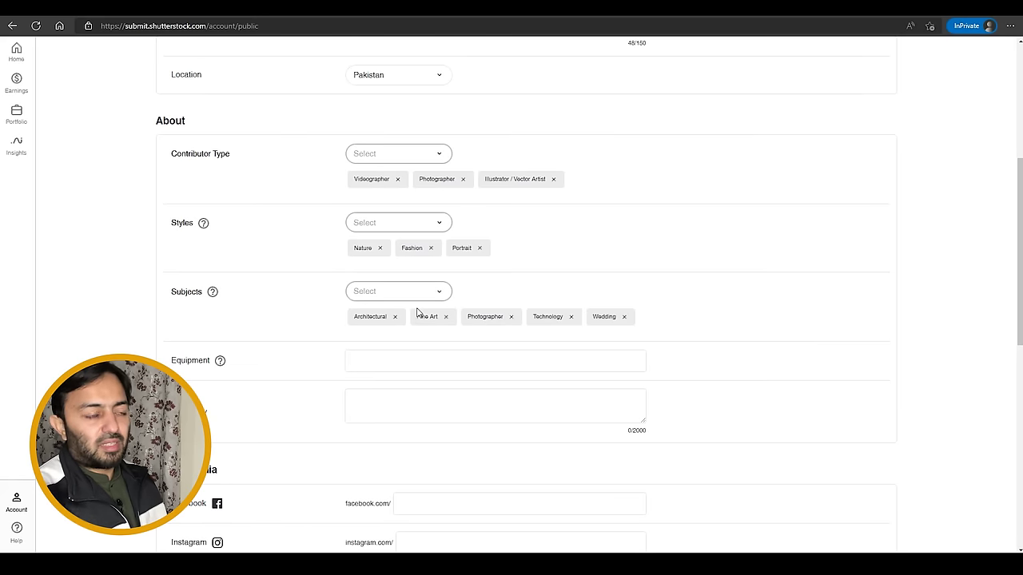
left_click(384, 361)
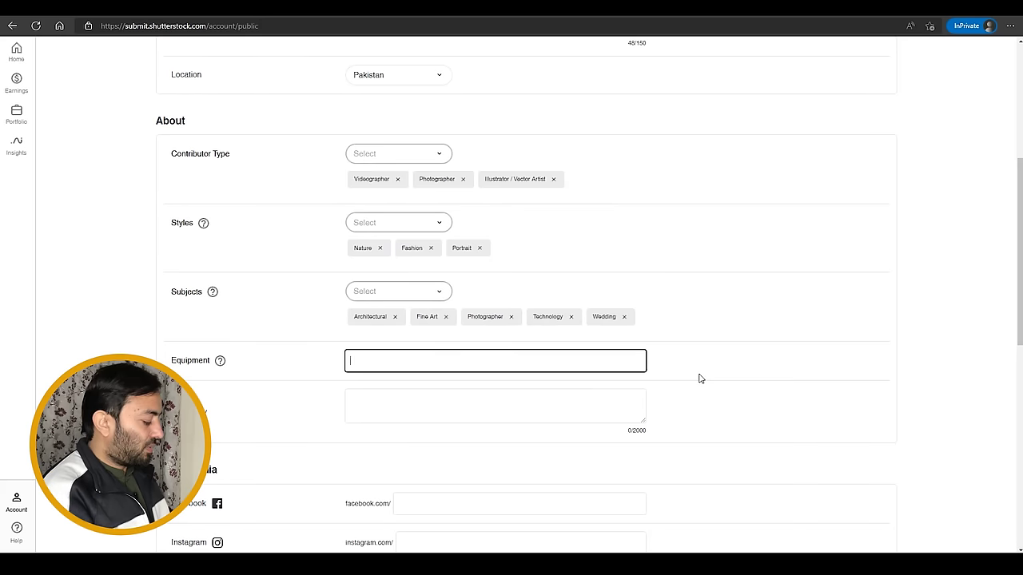
Add Canon 5D Mark IV, Adobe Photoshop and Iphone 14 as equipment tags.
type("Canon")
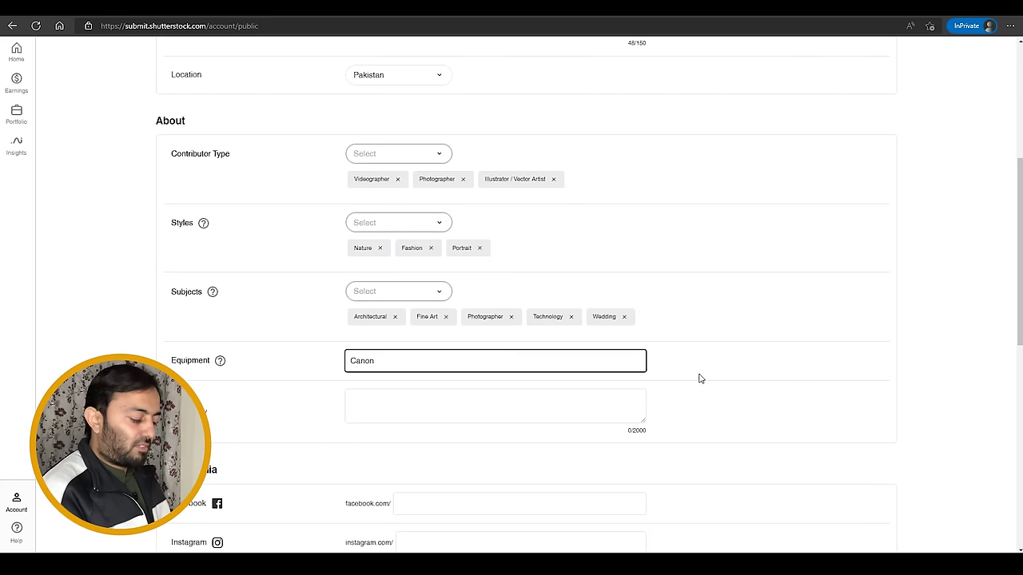
type(" 5D M")
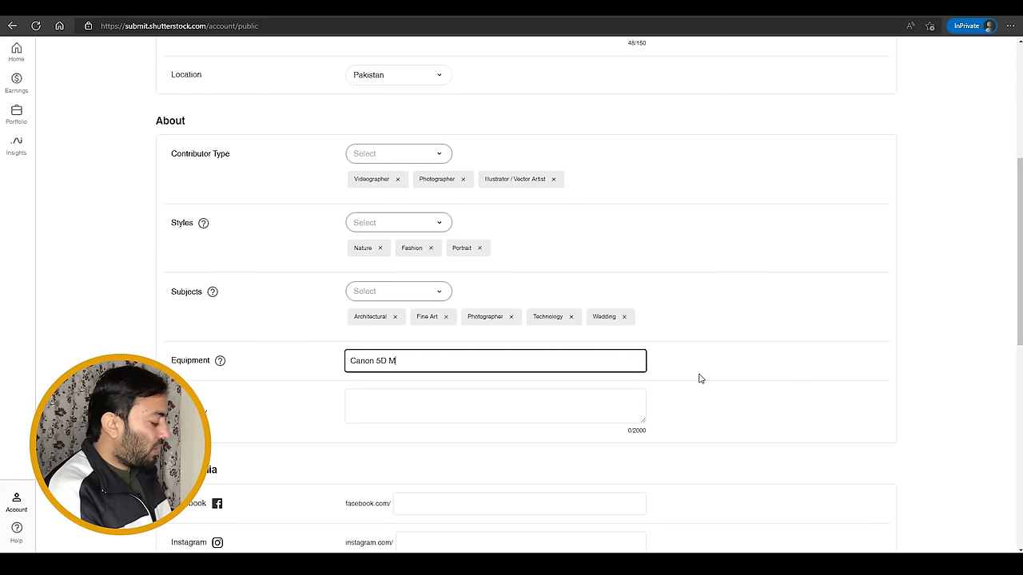
type("ark IV")
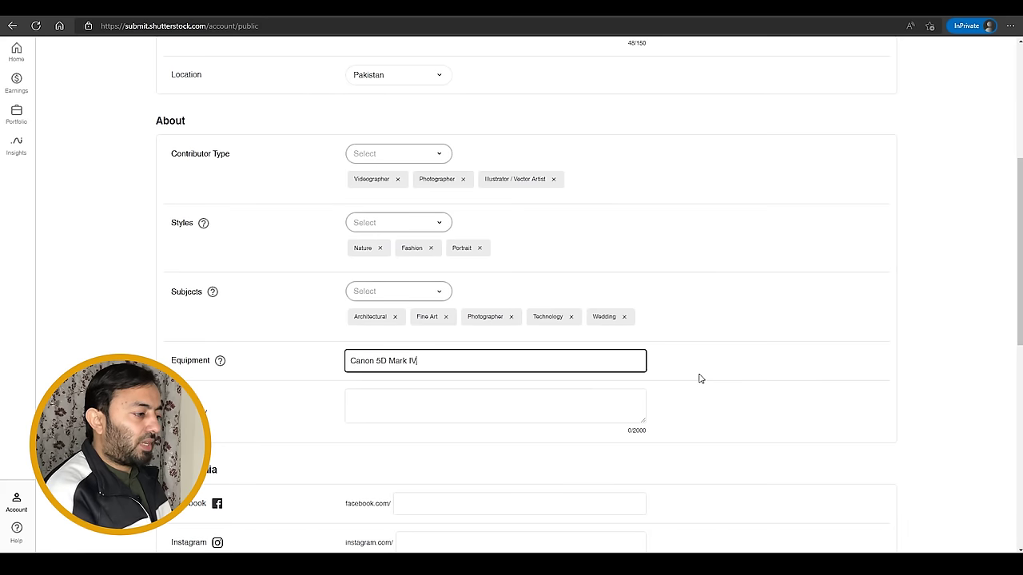
key("Return")
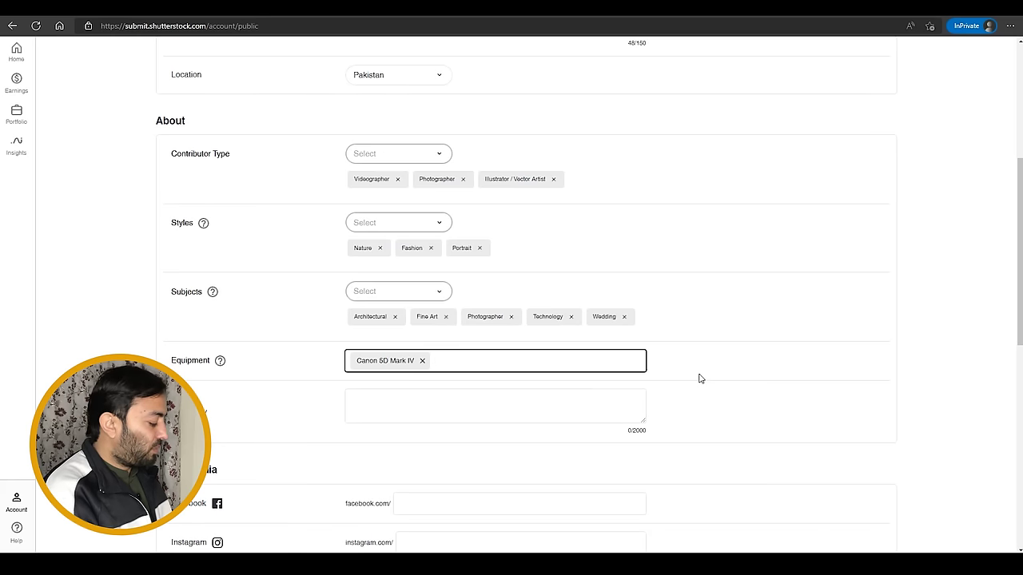
type("dobe P")
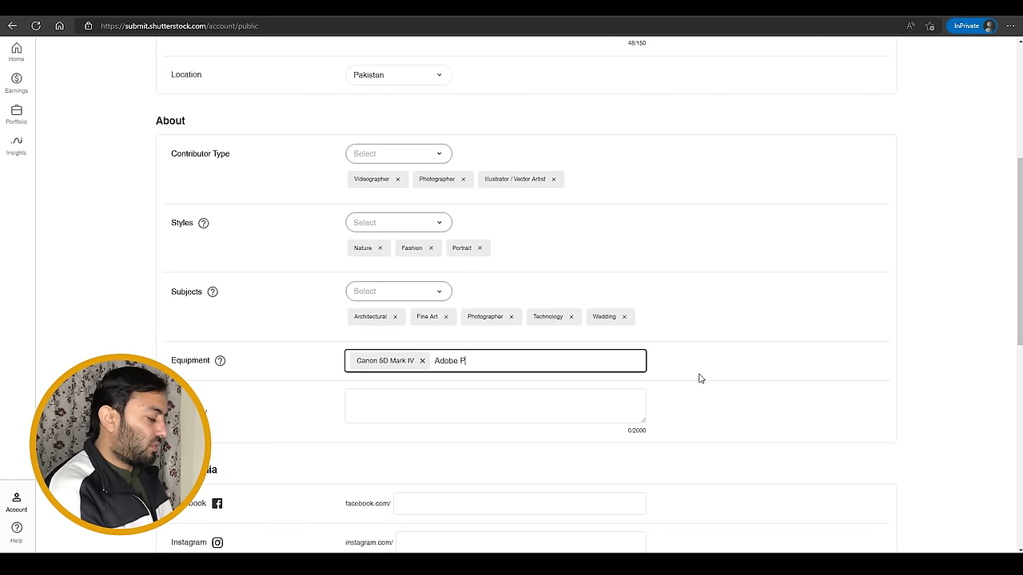
type("hotoshop")
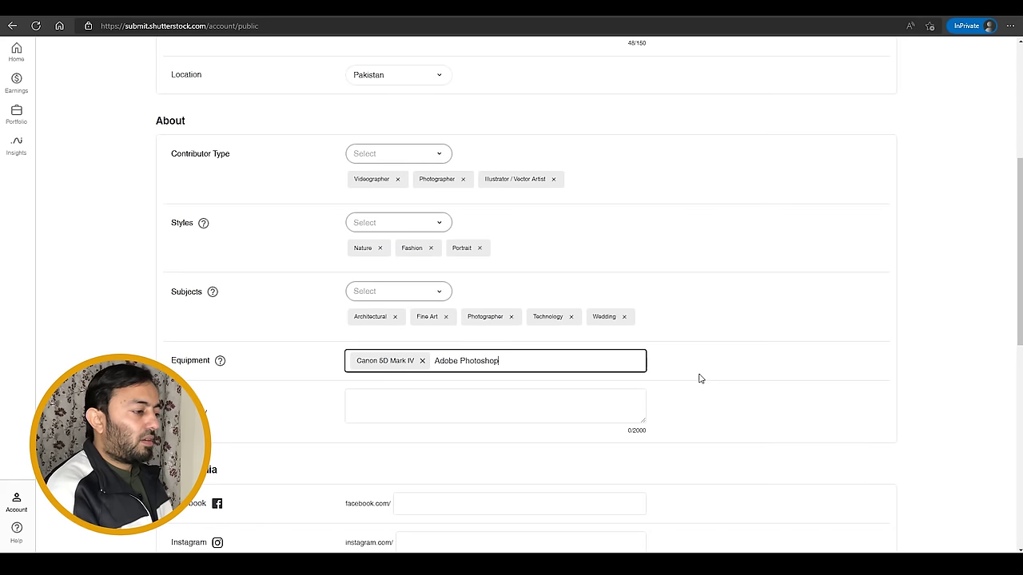
key("Return")
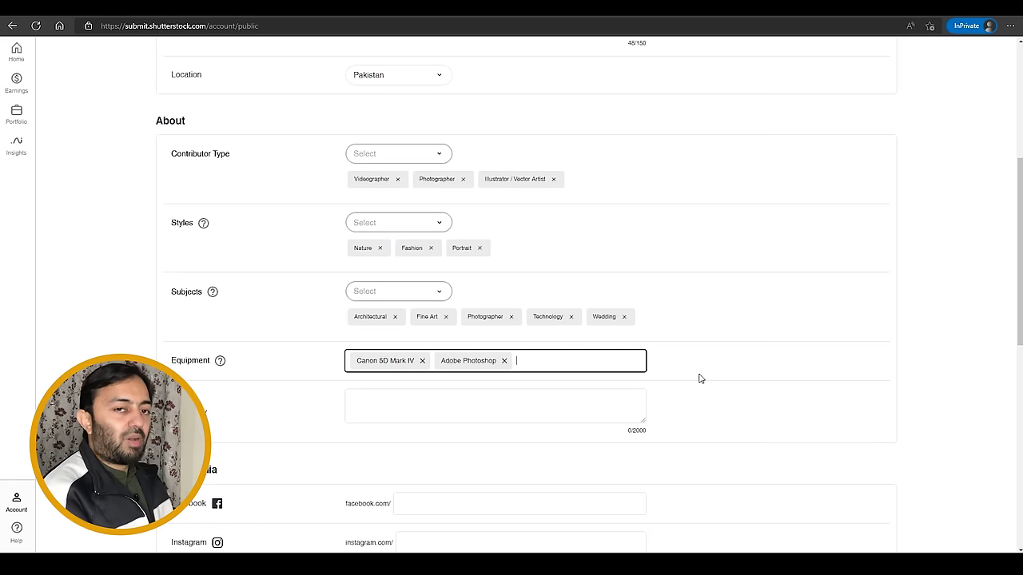
type("I")
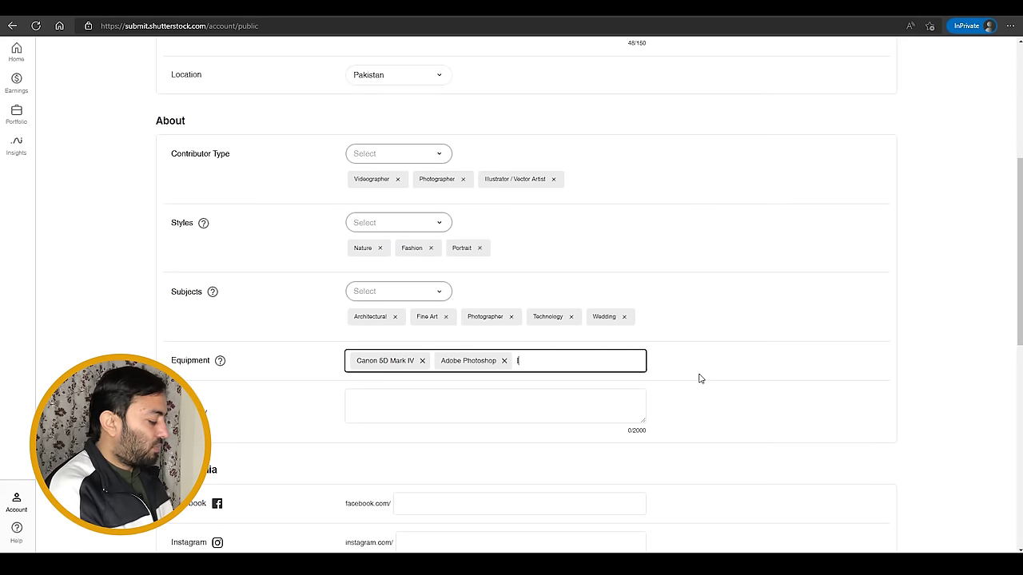
type("phon")
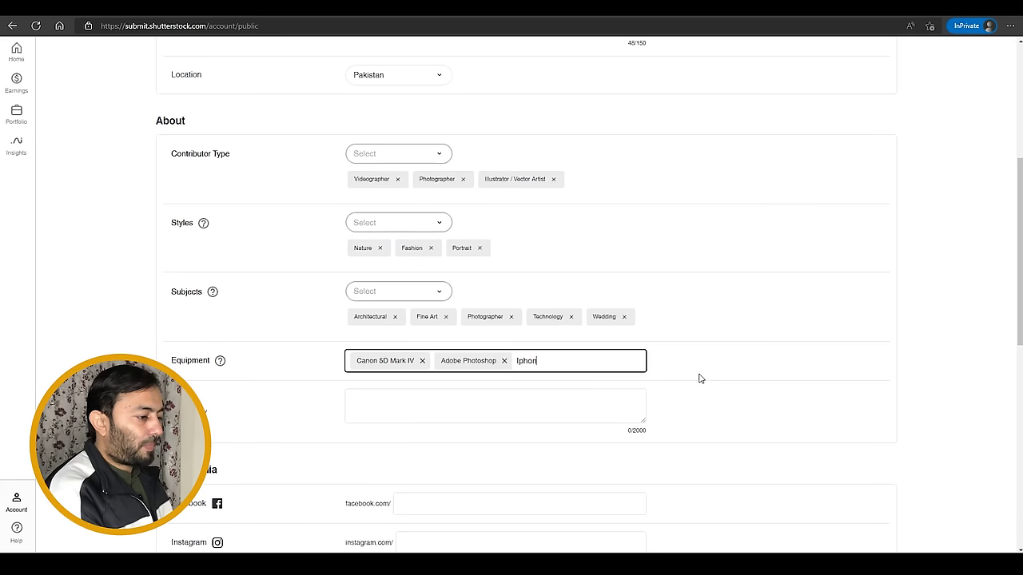
type("e 14")
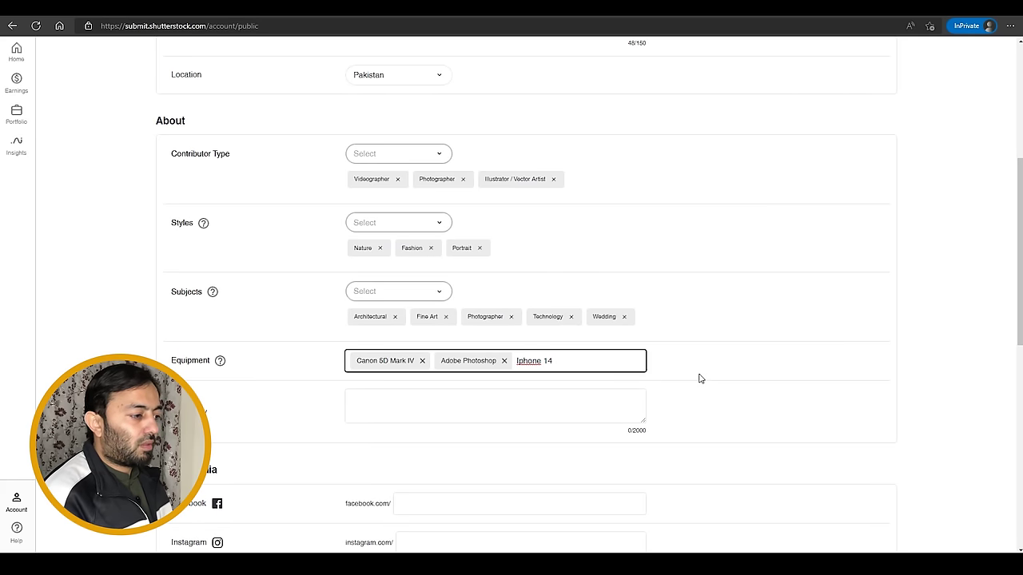
key("Return")
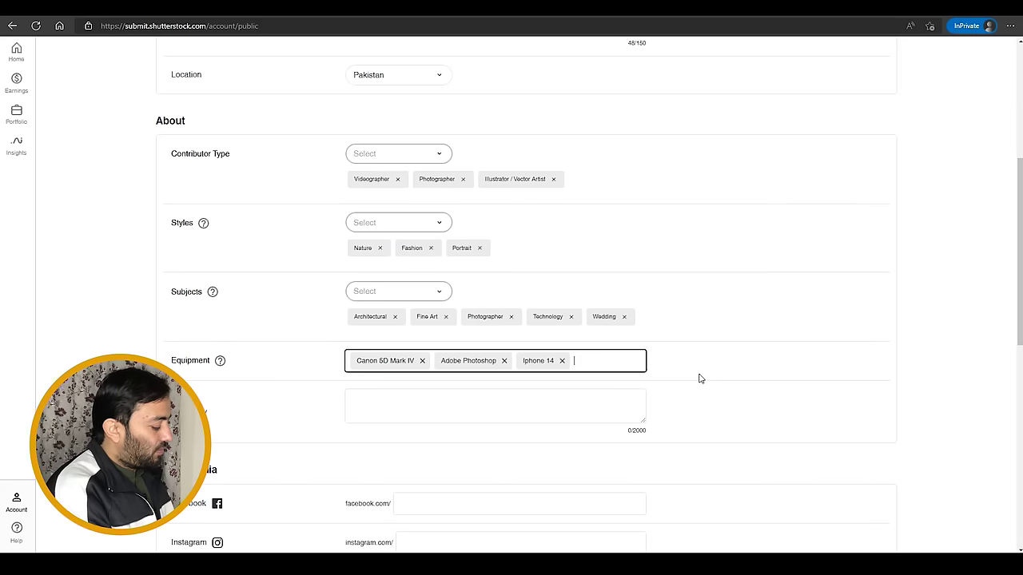
Add Intel Core i7 and Nikon D3200 as further equipment tags.
type("Intel Core i7")
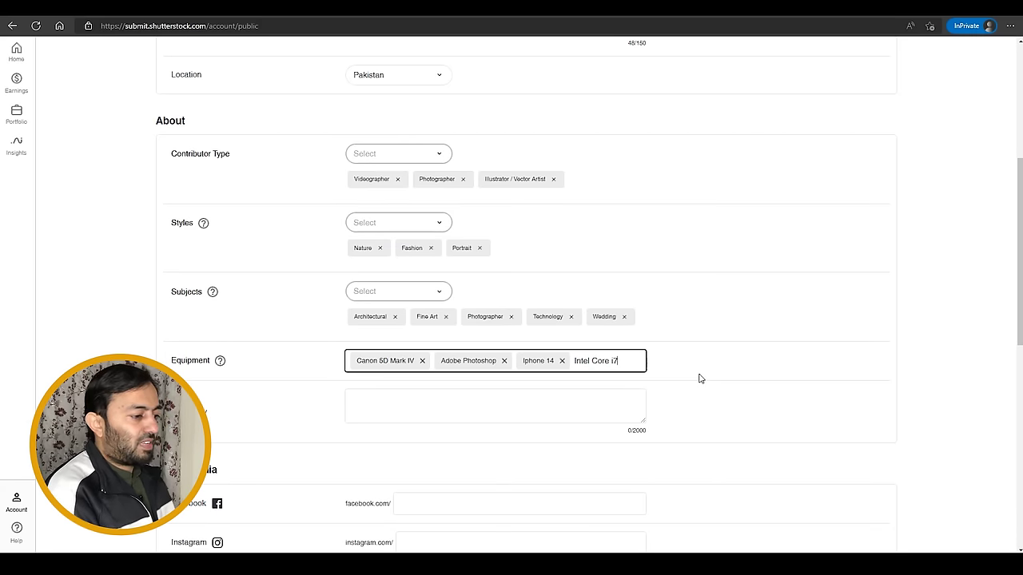
key("Return")
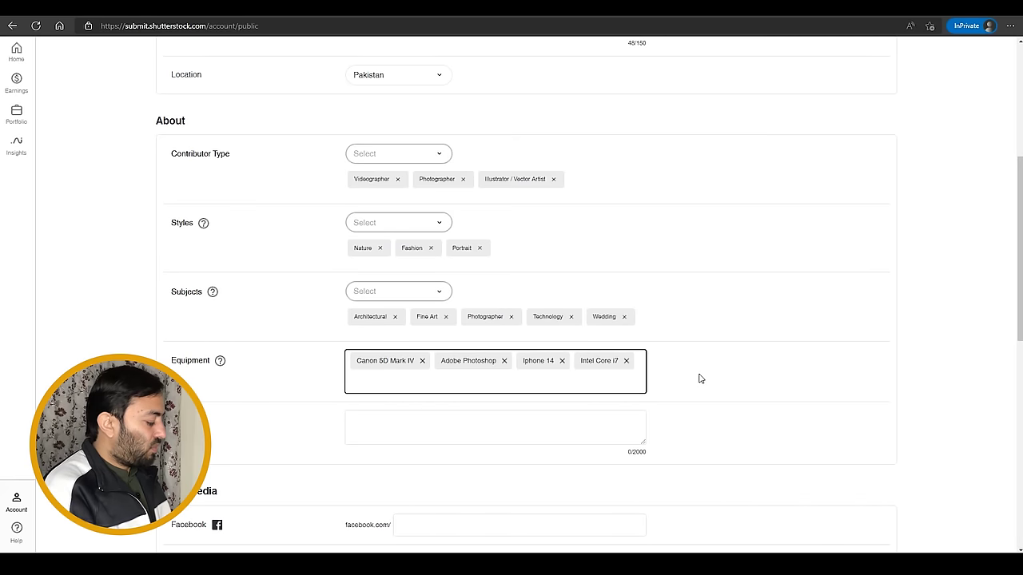
type("Nik")
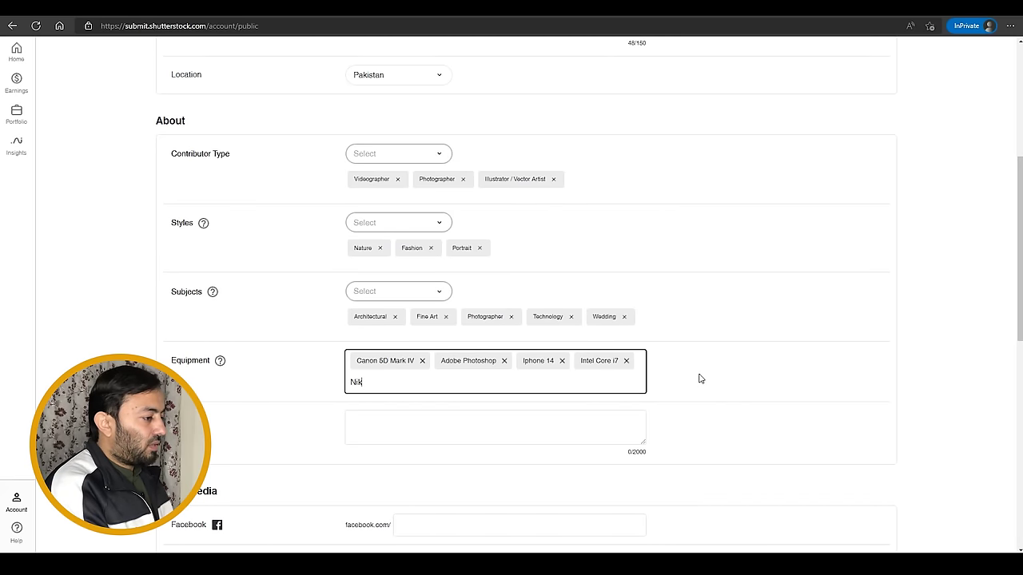
type("on")
key("BackSpace")
key("BackSpace")
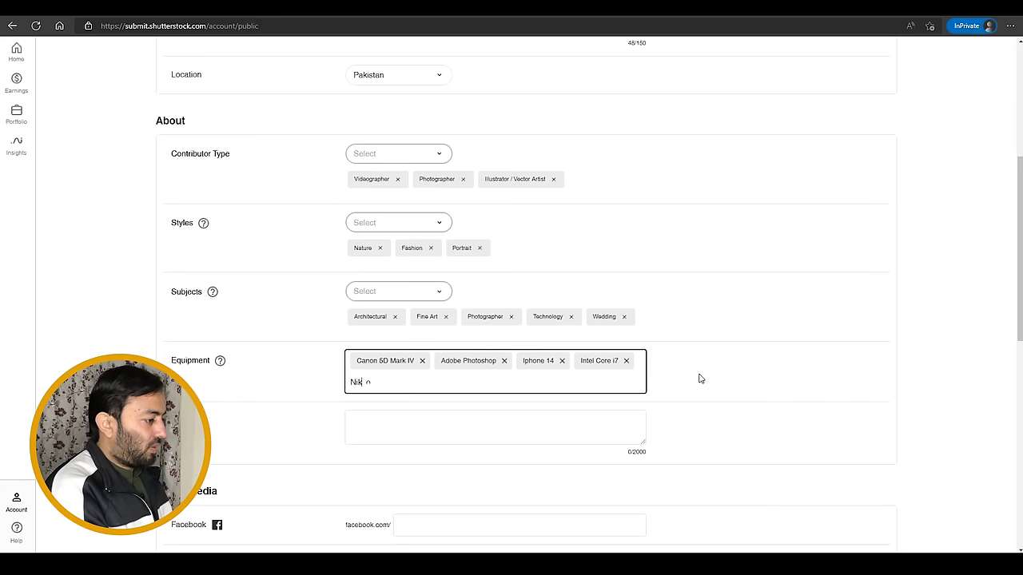
type("on D3200")
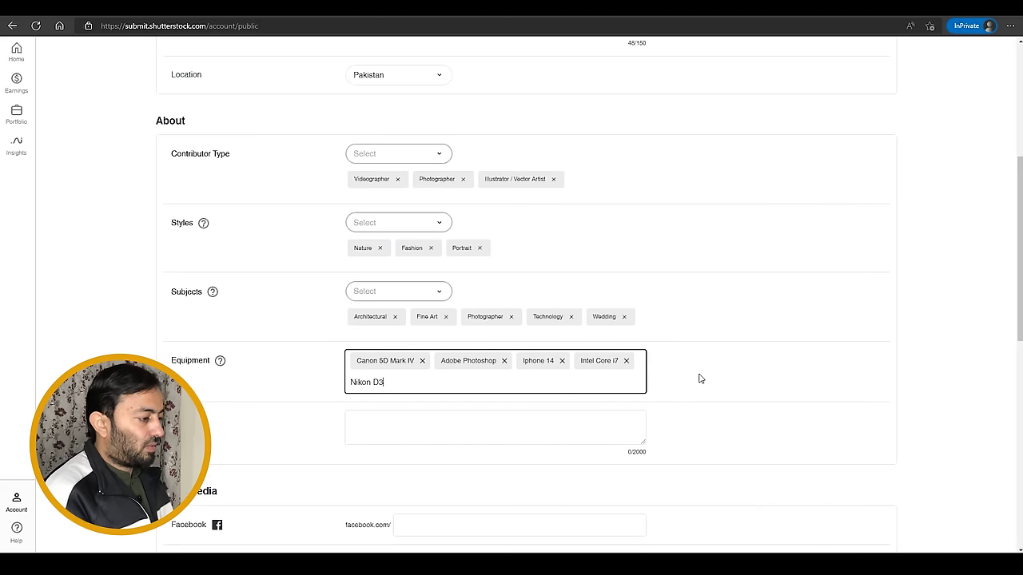
key("Return")
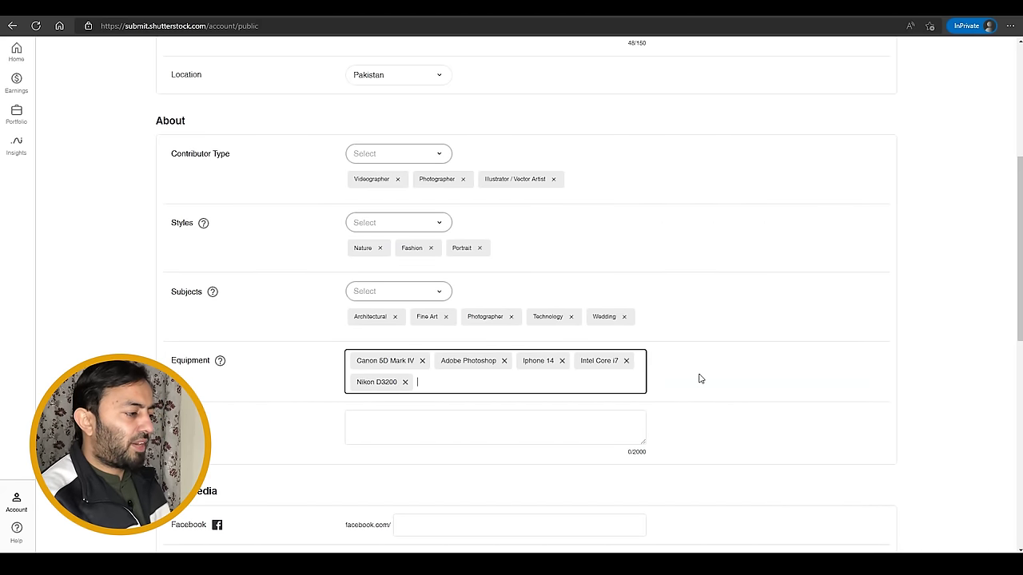
scroll(495, 411, "down", 1)
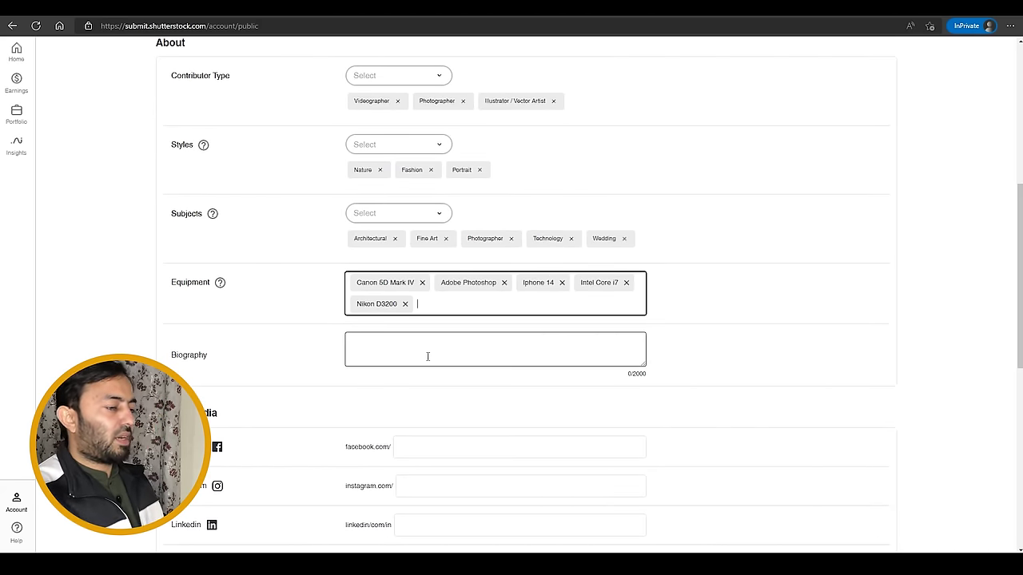
scroll(428, 357, "down", 1)
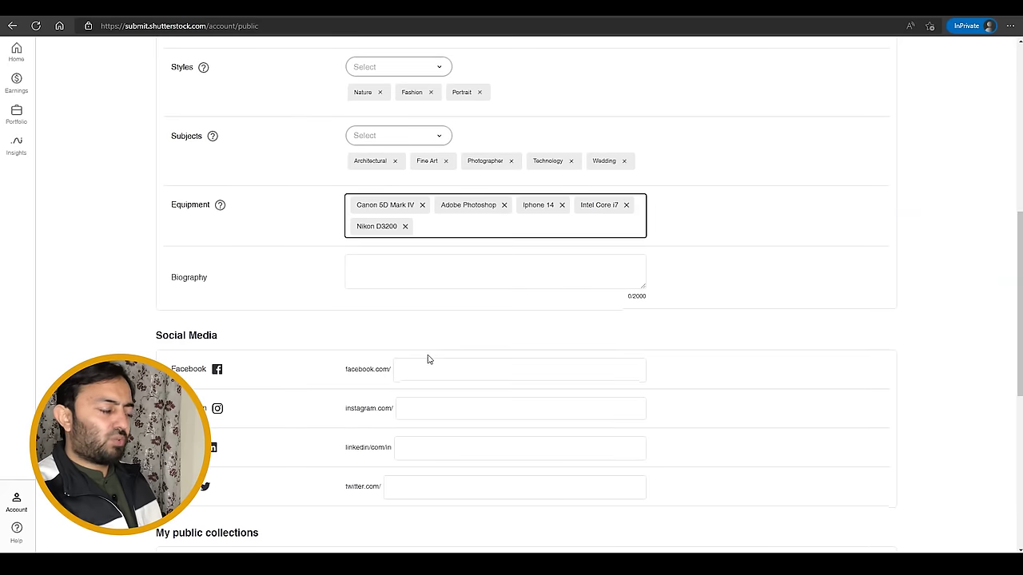
left_click(404, 258)
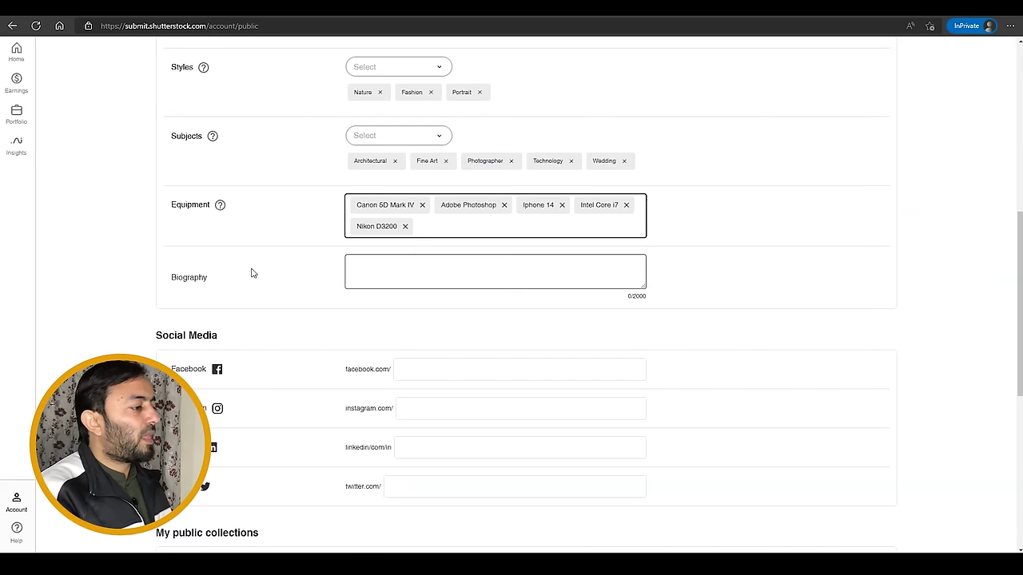
left_click(404, 266)
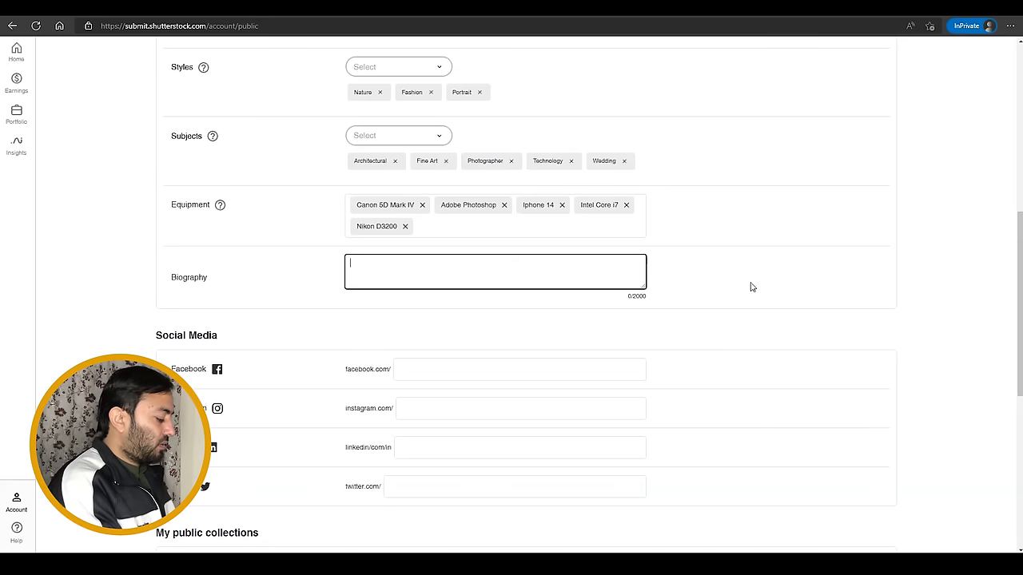
type("I love to create g")
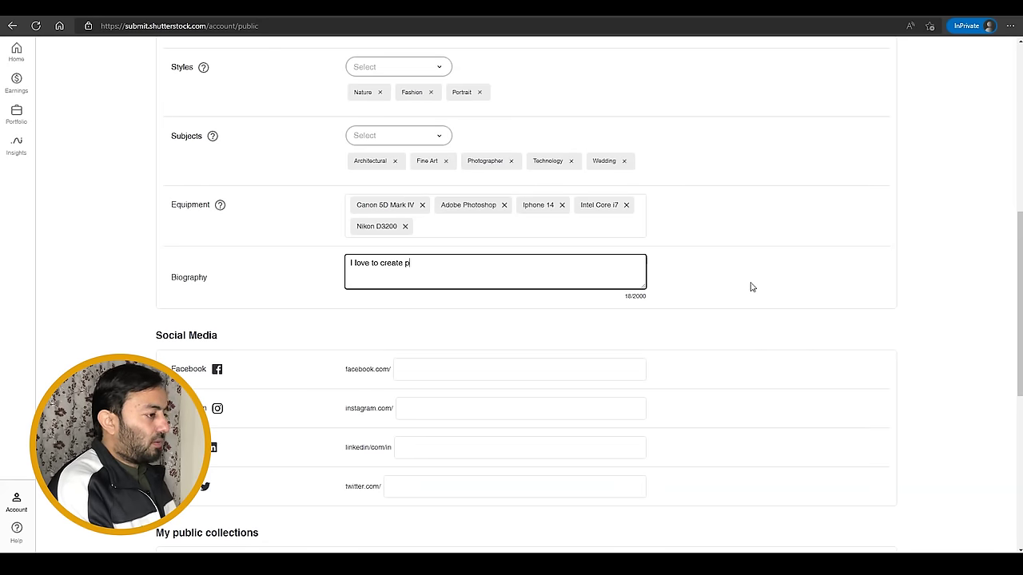
key("BackSpace")
type("graphic designs and illus")
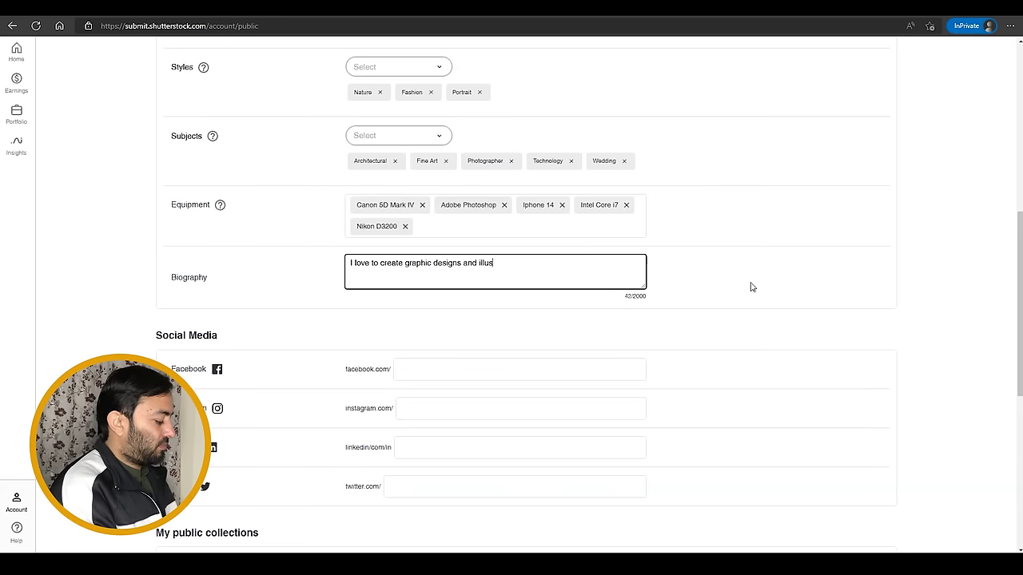
type("trations. I have been serving m")
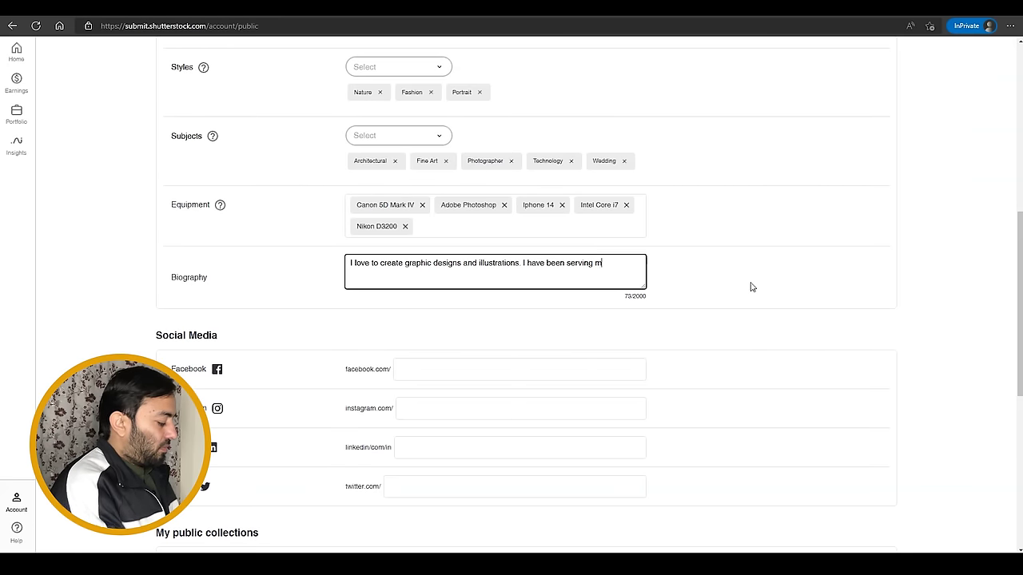
type("any international clients since 2013.")
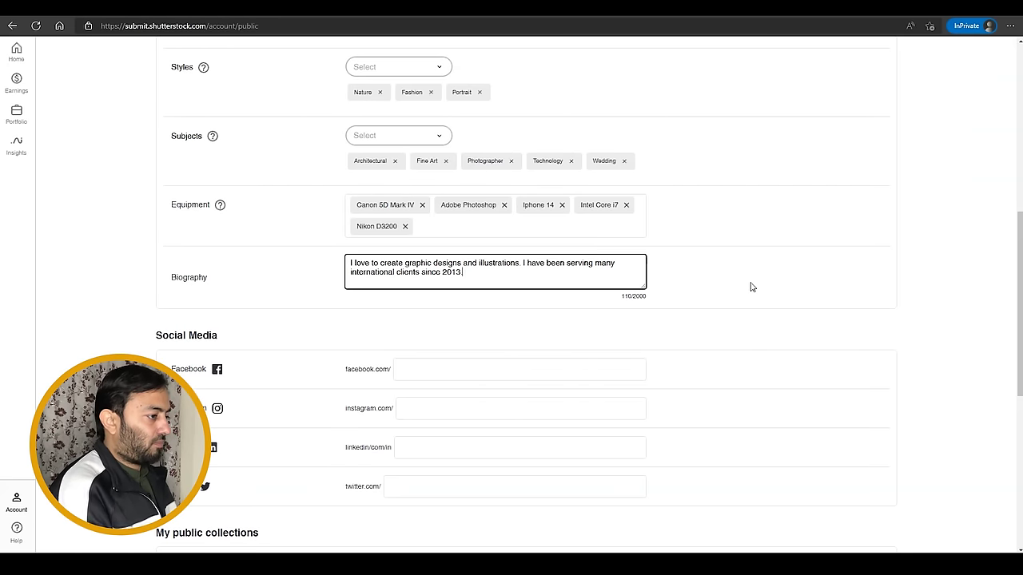
type(" My motto is to explore ")
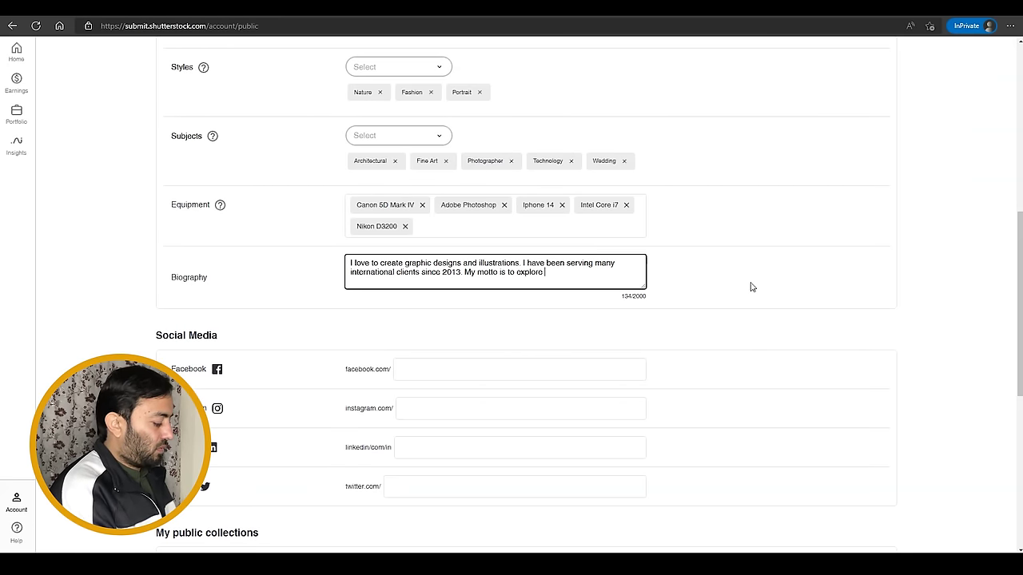
type("new things. You can feel f")
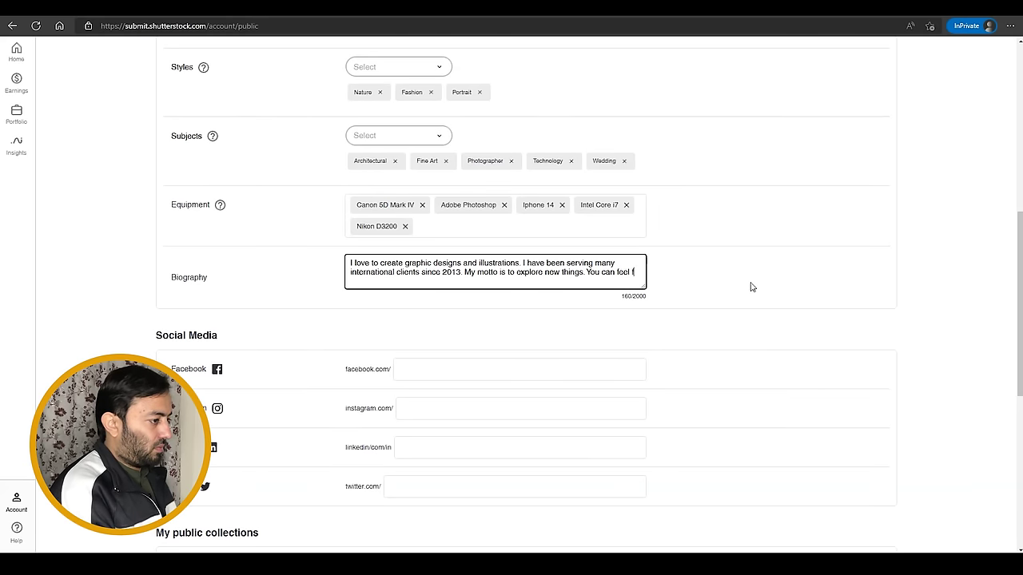
type("ree to contact me for custom deals.")
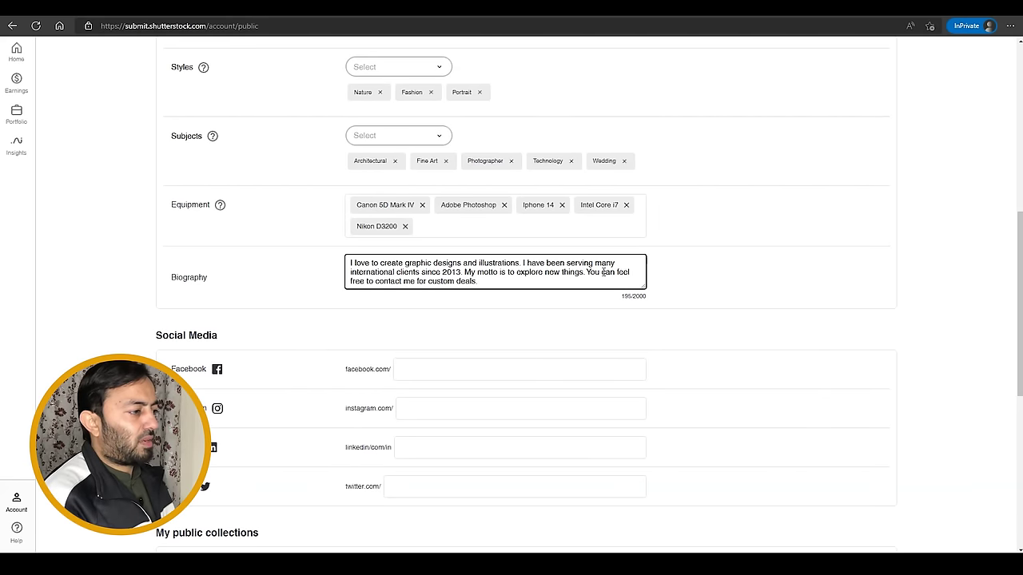
scroll(604, 271, "up", 2)
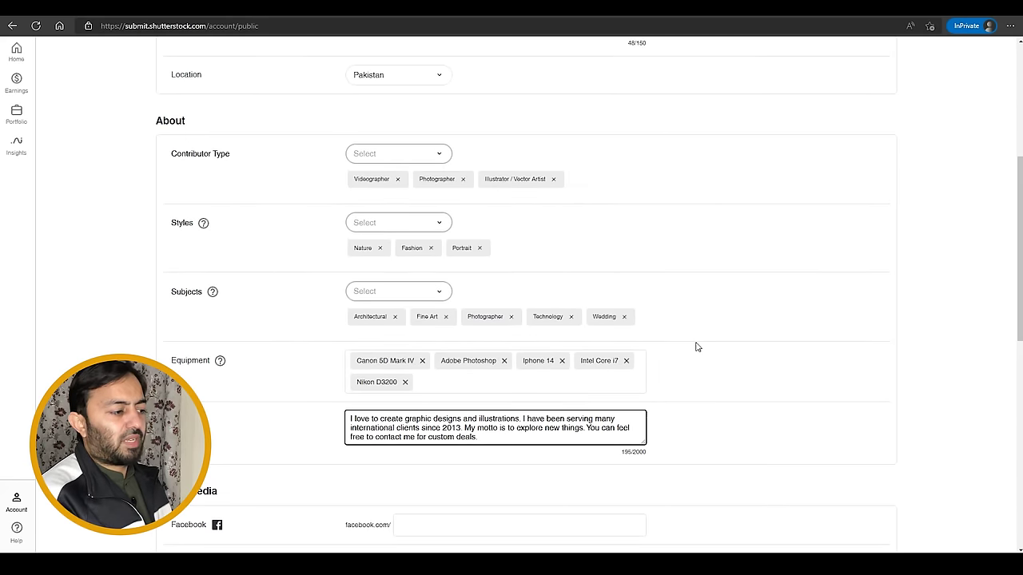
scroll(692, 381, "down", 3)
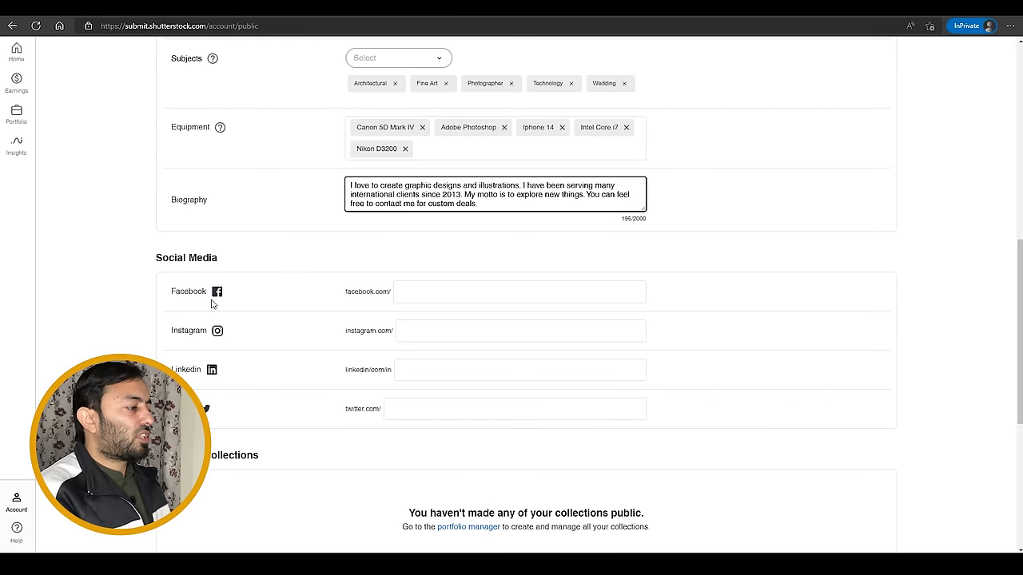
left_click(424, 293)
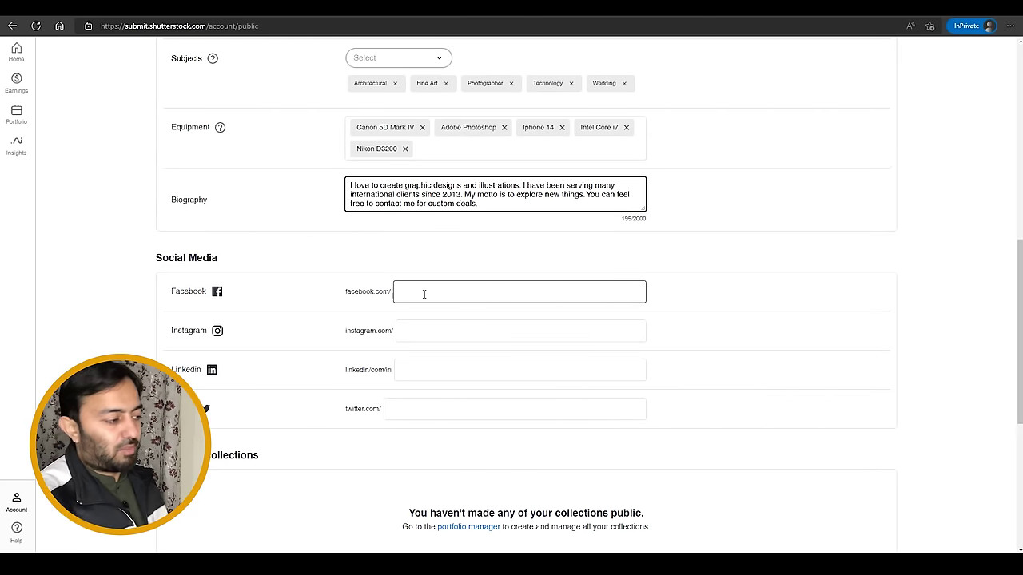
scroll(423, 293, "down", 2)
scroll(422, 296, "up", 1)
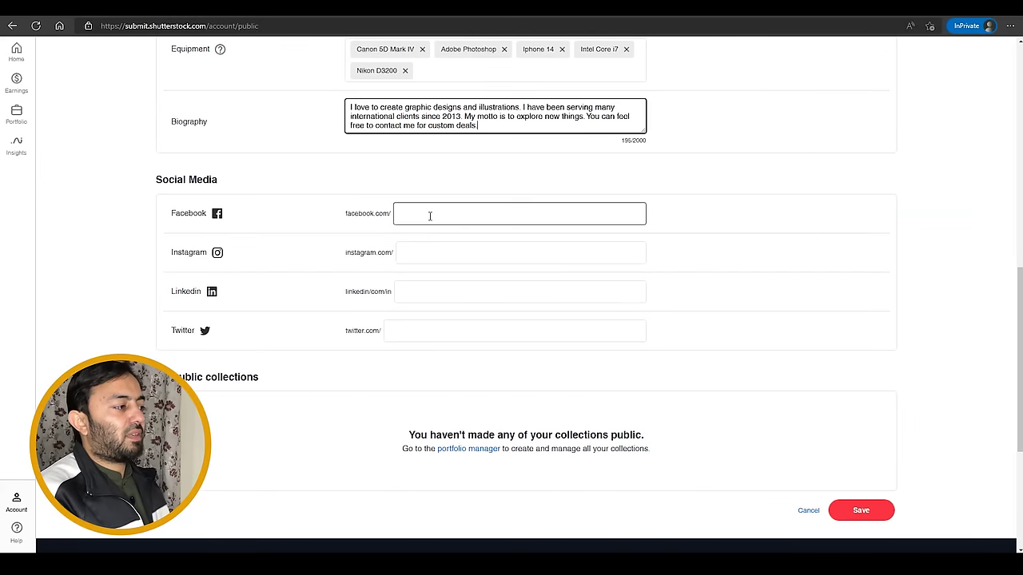
scroll(430, 216, "up", 1)
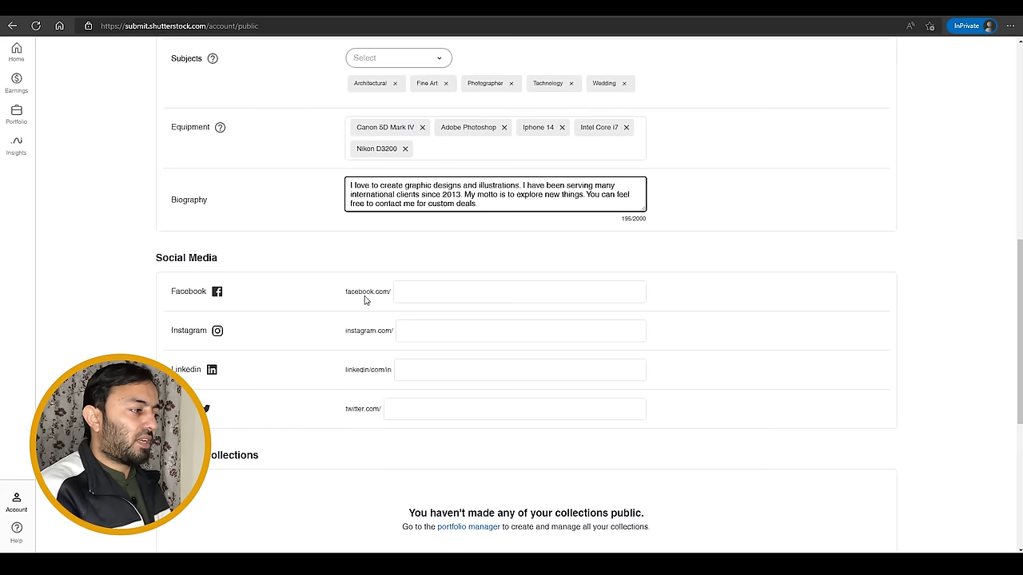
Open the Facebook profile in a new private tab and select the username in its address.
left_click(414, 294)
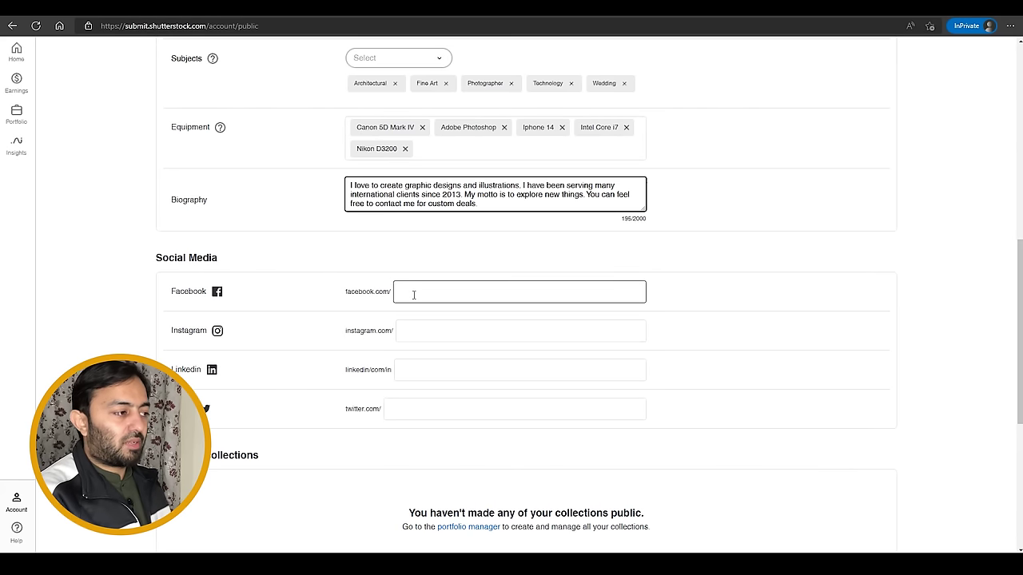
key("ctrl+t")
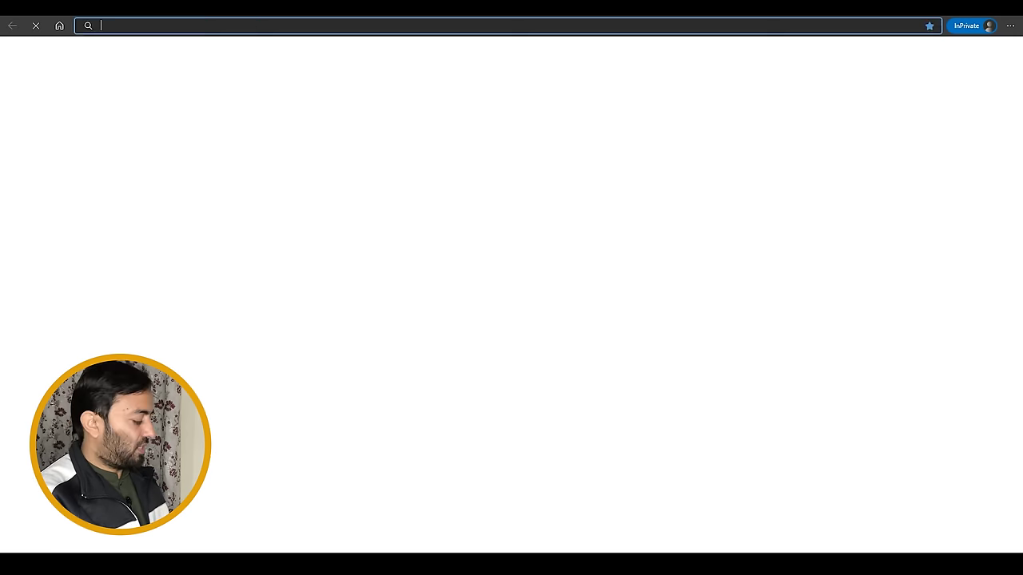
type("face")
left_click(503, 162)
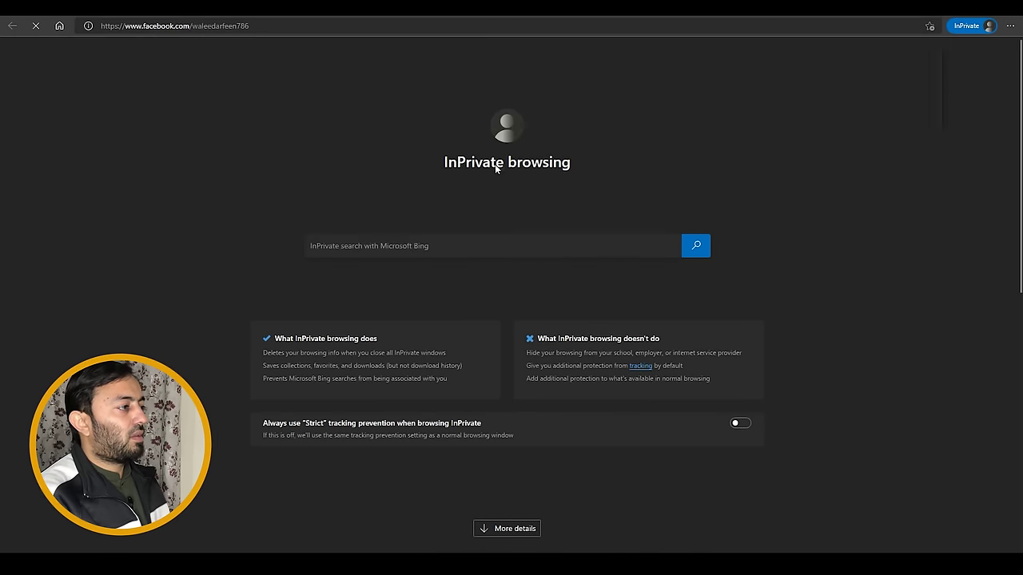
left_click(274, 25)
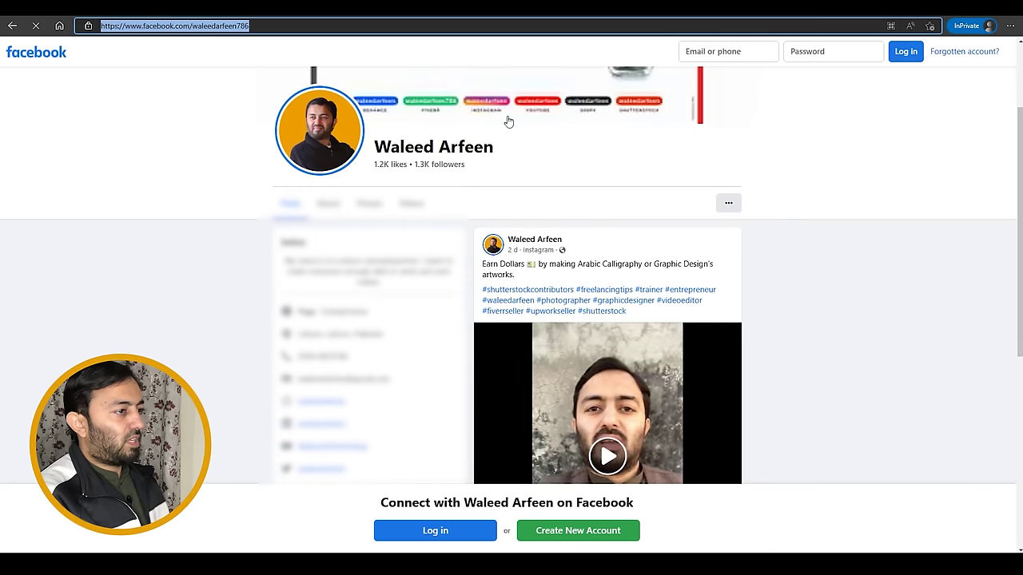
key("ctrl+w")
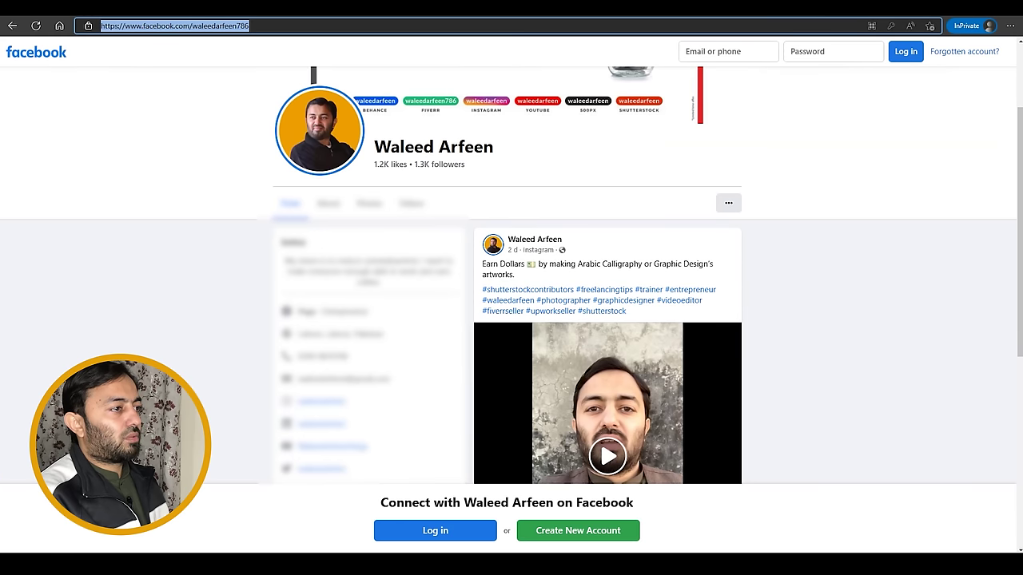
left_click(272, 27)
left_click_drag(277, 27, 192, 30)
key("ctrl+c")
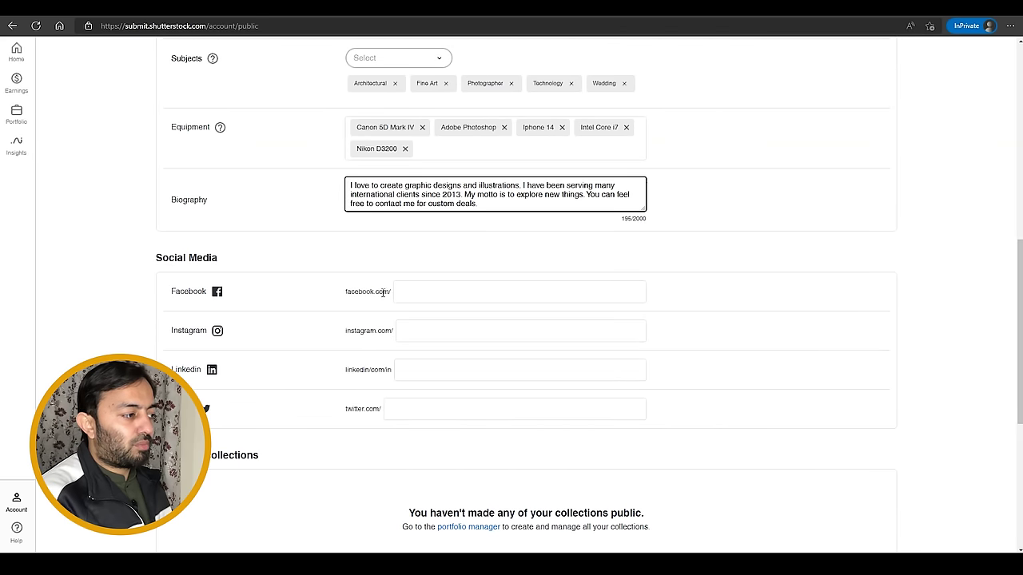
Paste the contributor's username into the Facebook and Instagram fields, trimming trailing digits from Instagram.
left_click(428, 293)
left_click(461, 297)
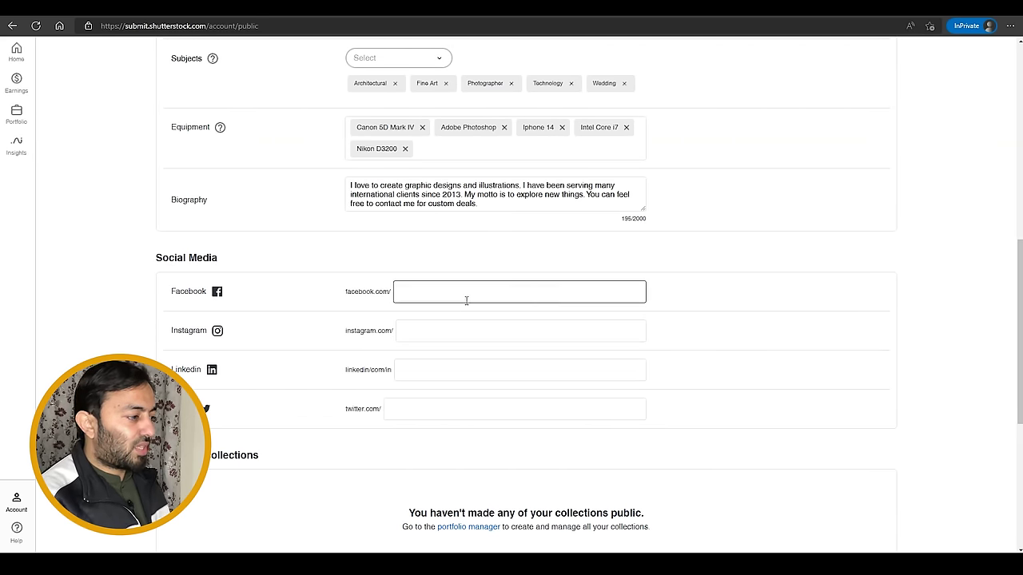
key("ctrl+v")
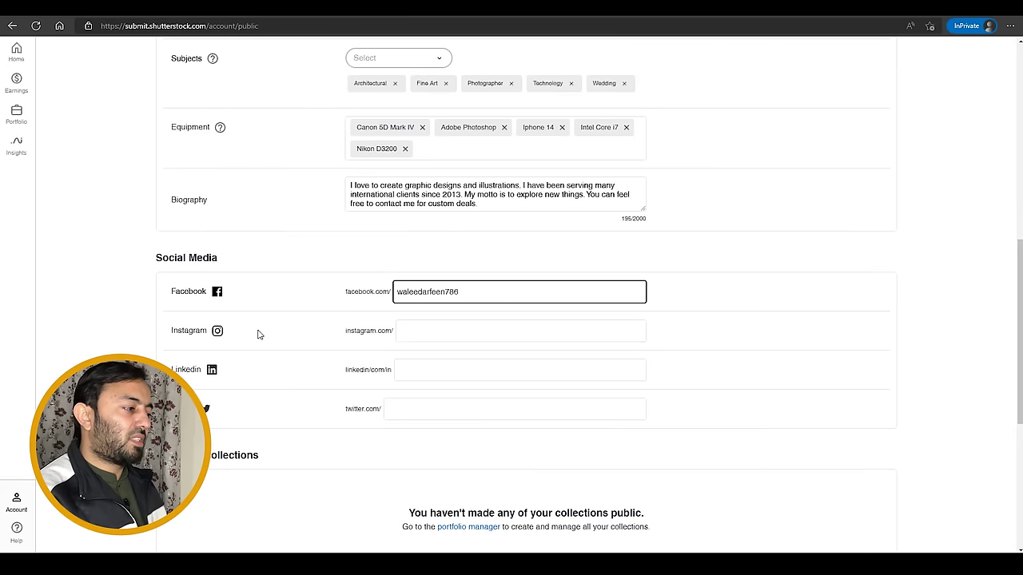
left_click(417, 335)
key("ctrl+v")
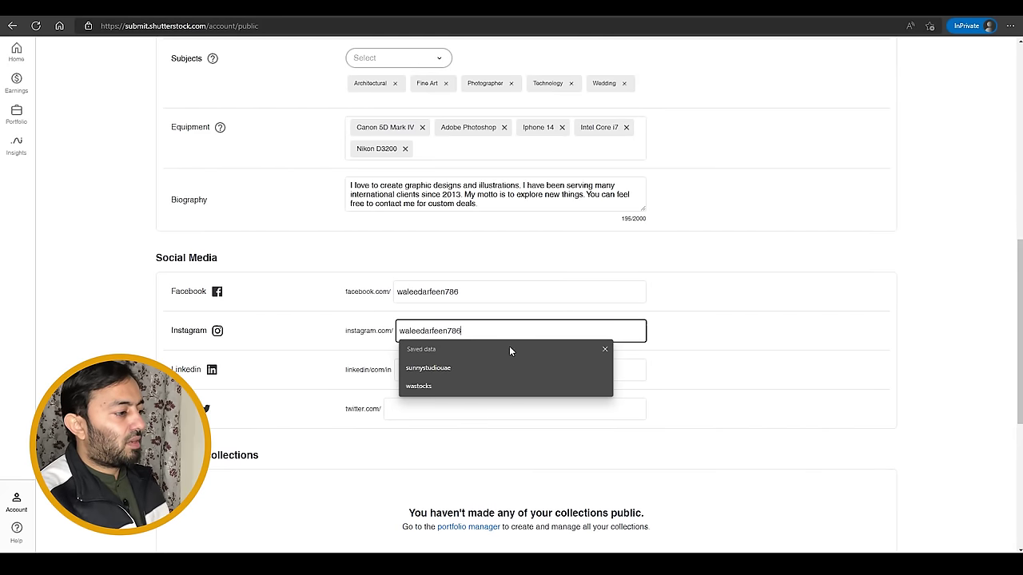
key("BackSpace")
key("BackSpace")
key("BackSpace")
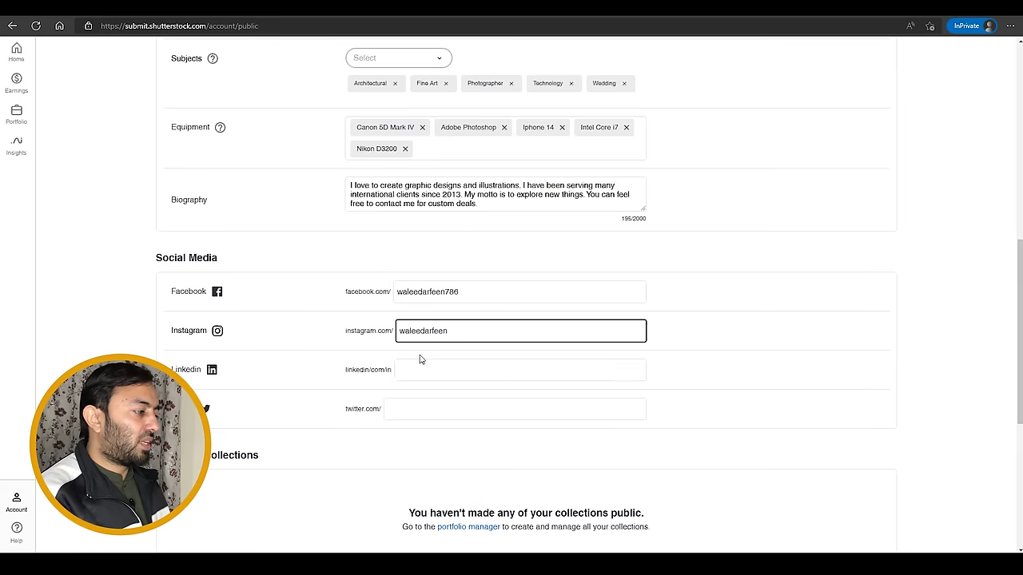
Enter the contributor's username in the LinkedIn field, then move on to Twitter.
left_click(420, 366)
type("w")
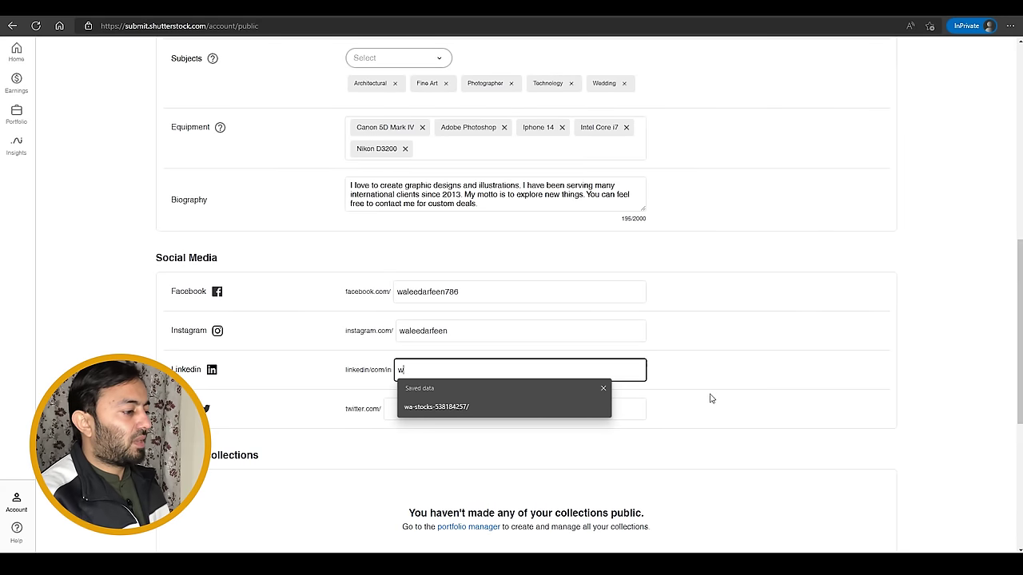
type("aleedarfeen")
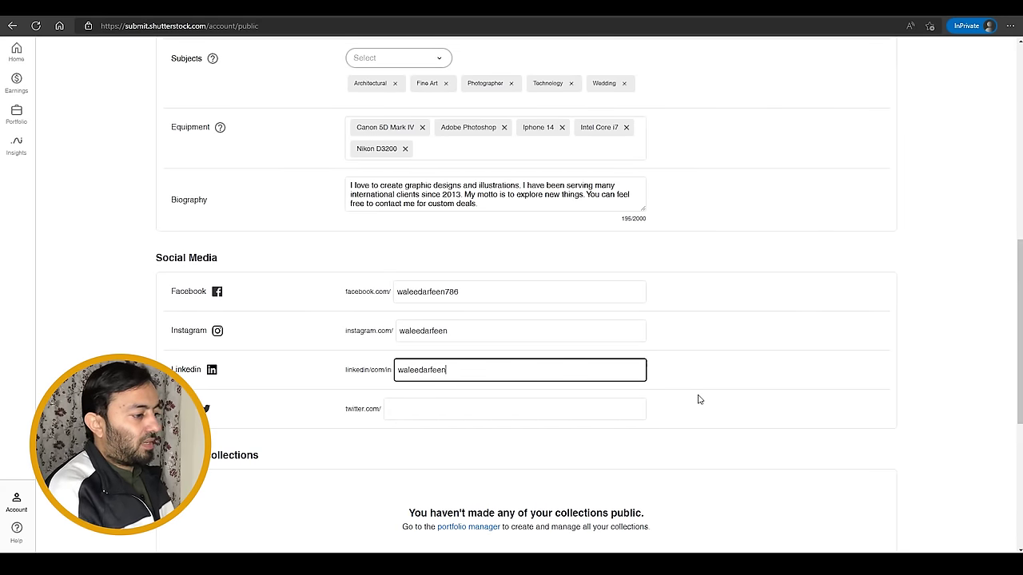
key("Tab")
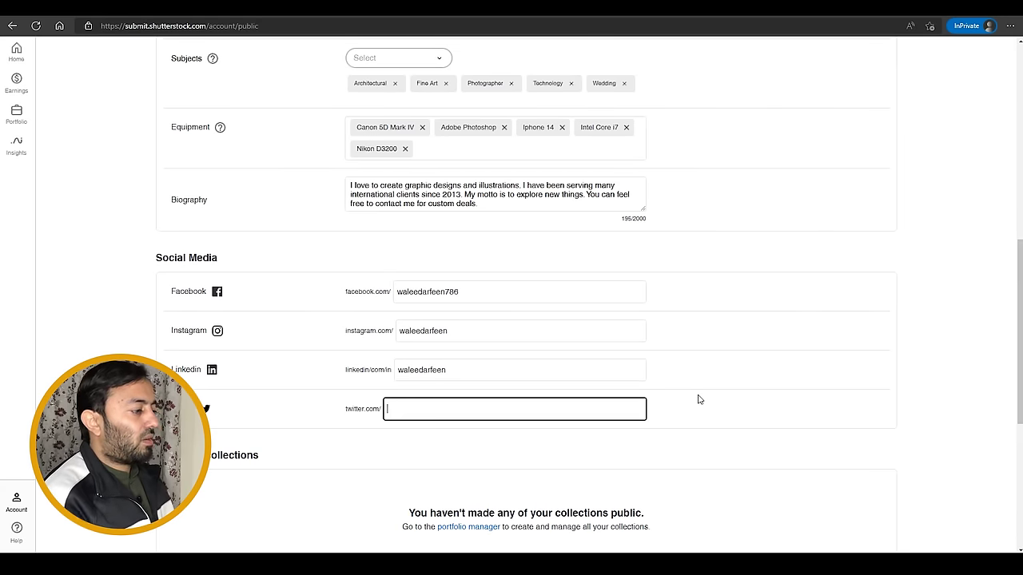
type("waleedarfeen")
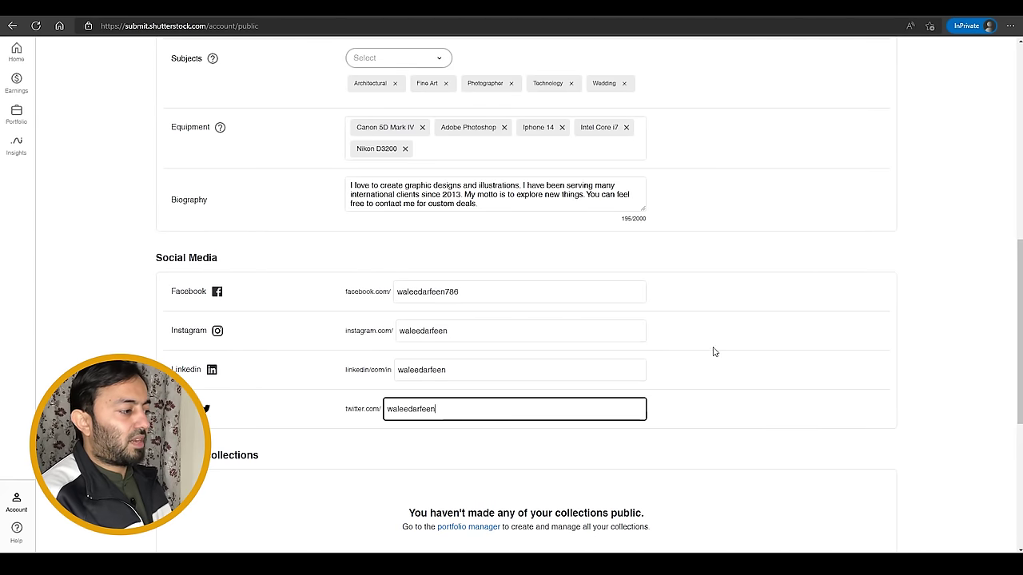
scroll(730, 377, "up", 1)
left_click(732, 377)
scroll(734, 378, "down", 2)
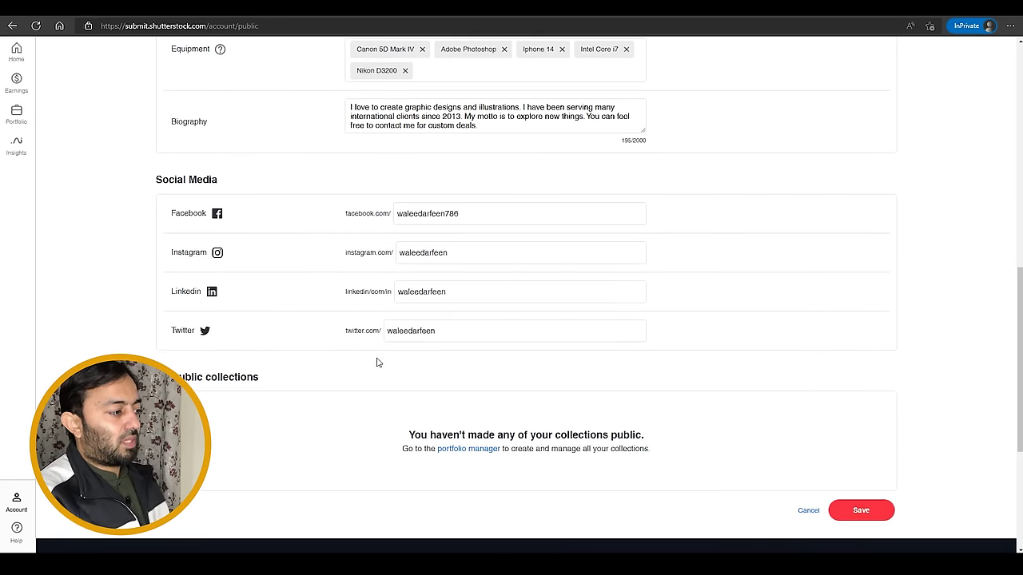
Save the public profile changes and return to the Home dashboard.
left_click(863, 513)
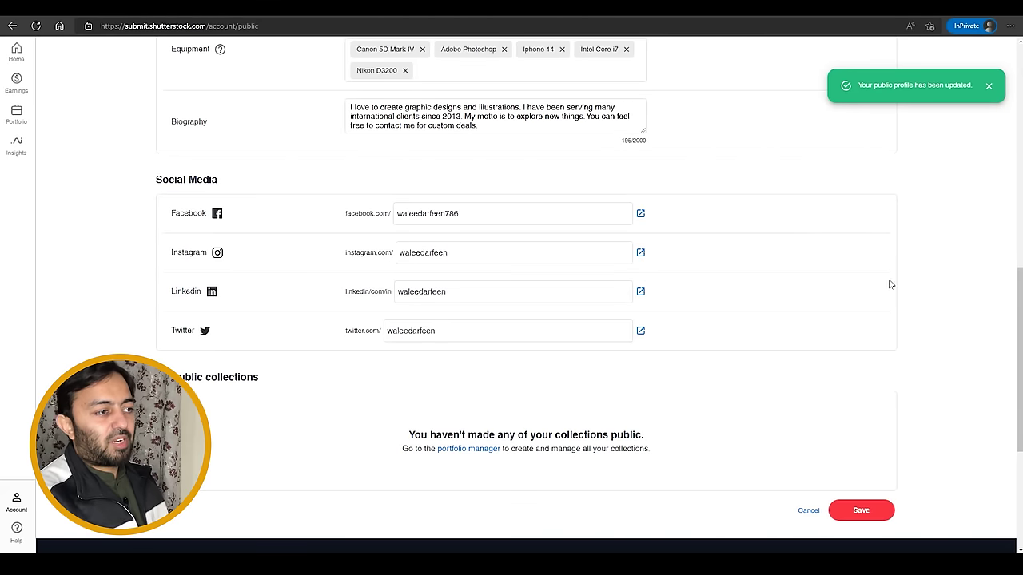
scroll(947, 99, "up", 10)
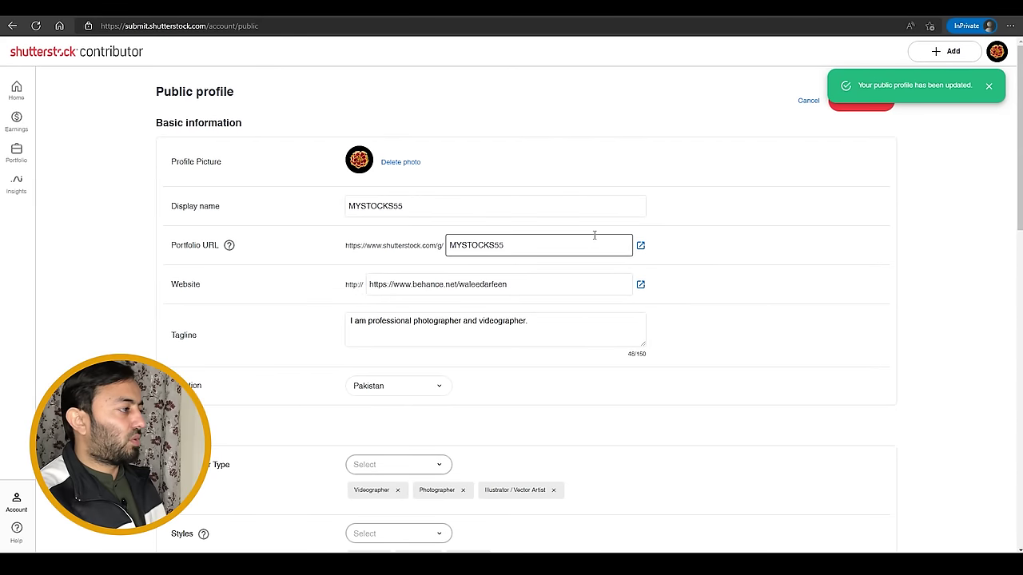
left_click(13, 97)
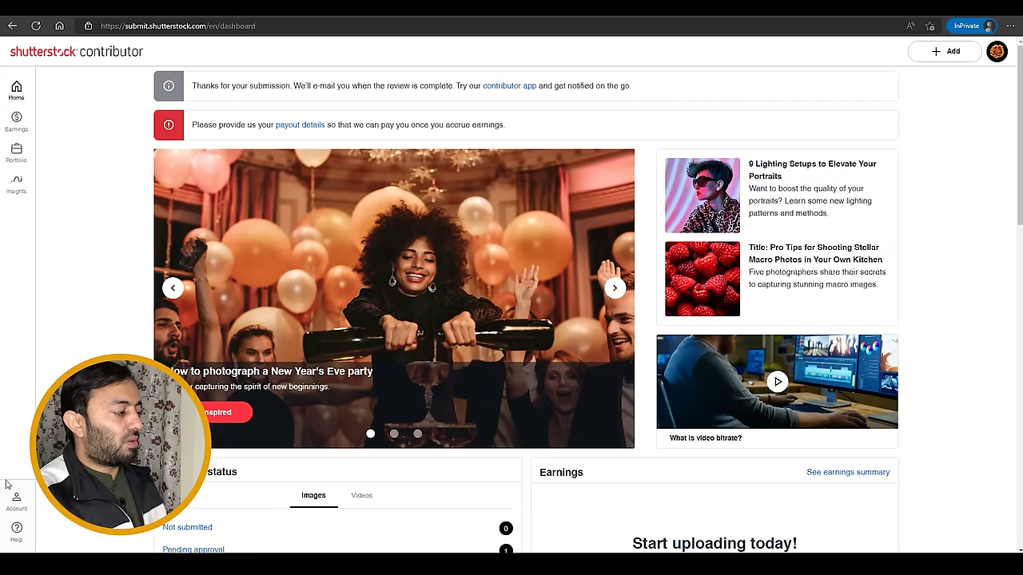
In Account settings, set the payout method to Payoneer, then return to the Home dashboard.
left_click(16, 500)
left_click(131, 83)
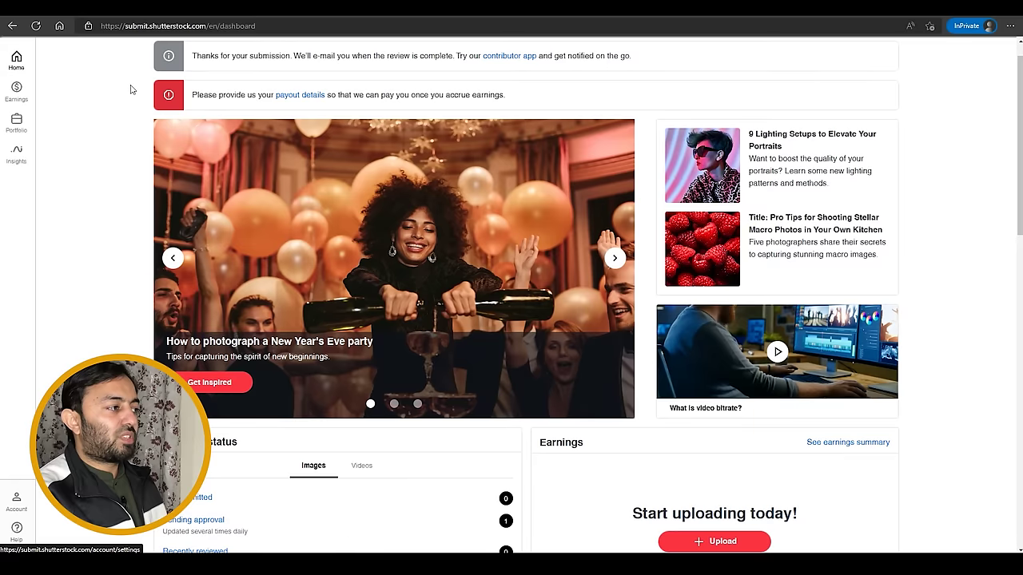
scroll(352, 263, "down", 5)
scroll(363, 291, "down", 4)
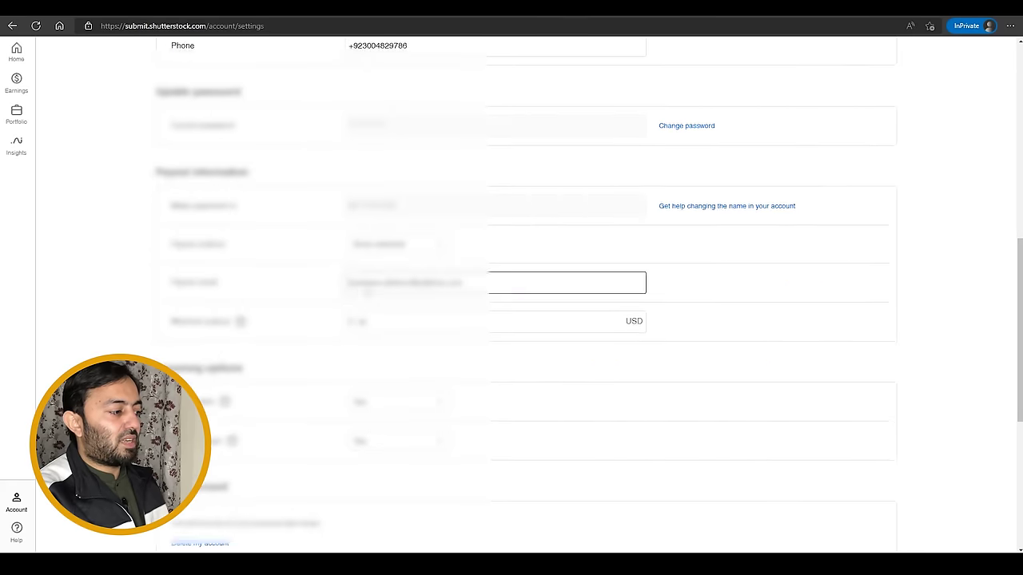
scroll(400, 296, "up", 1)
left_click(415, 170)
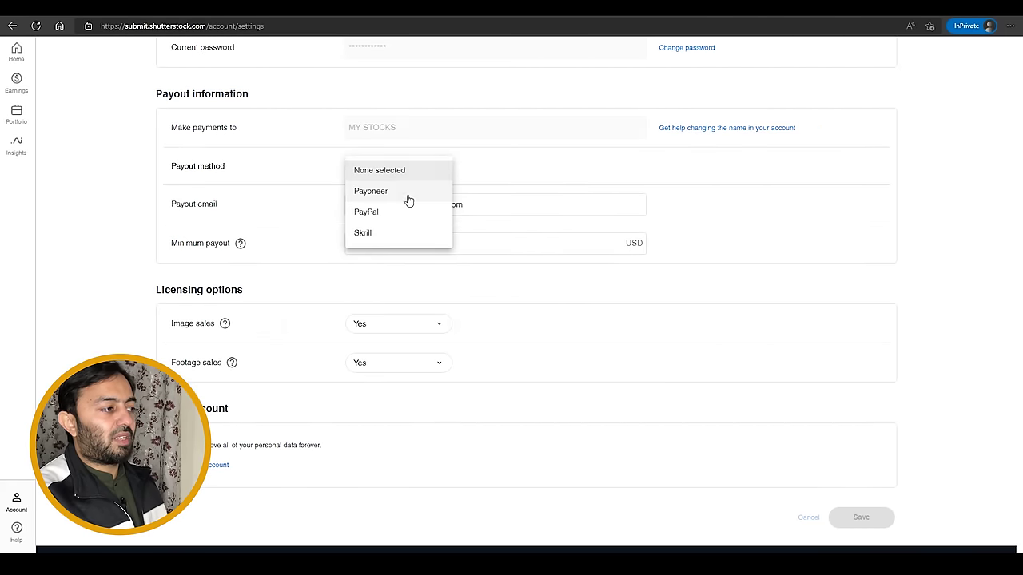
left_click(405, 193)
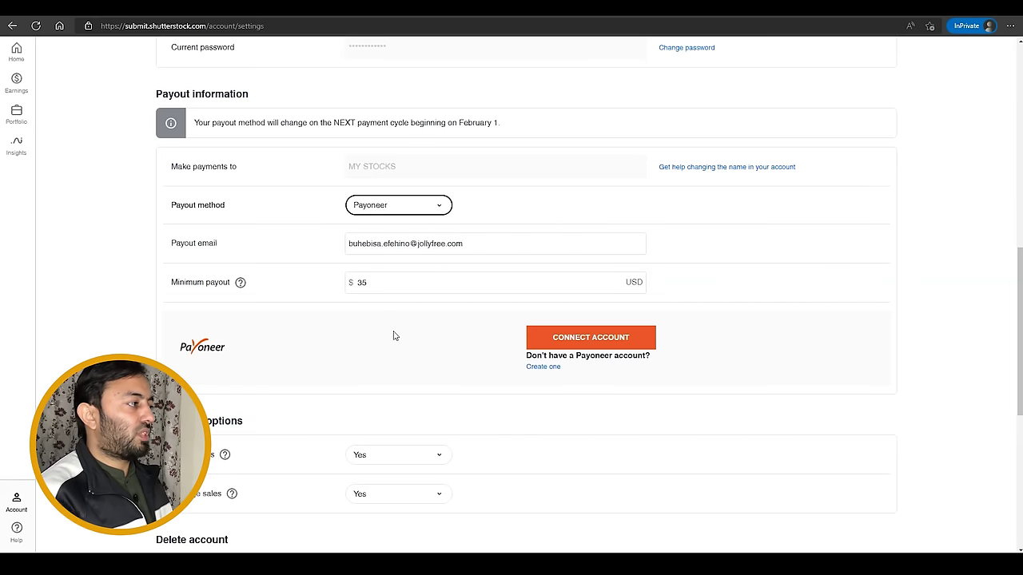
left_click(18, 30)
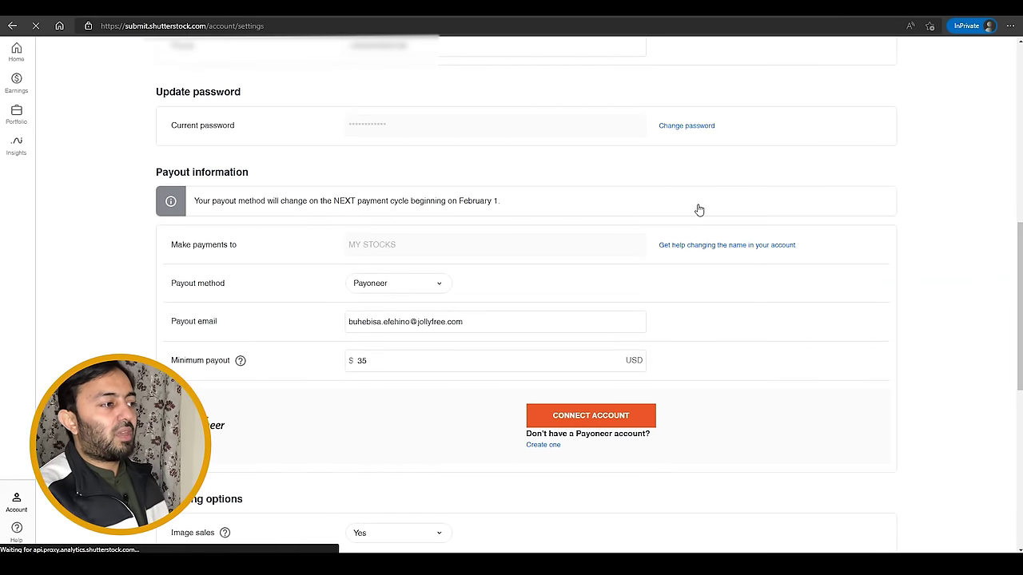
scroll(712, 258, "down", 2)
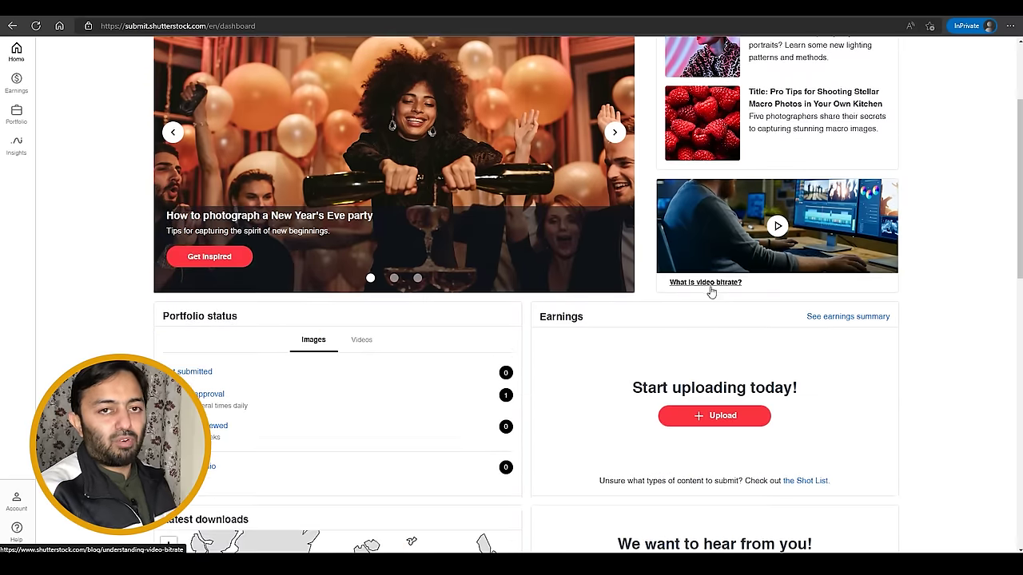
scroll(712, 292, "down", 2)
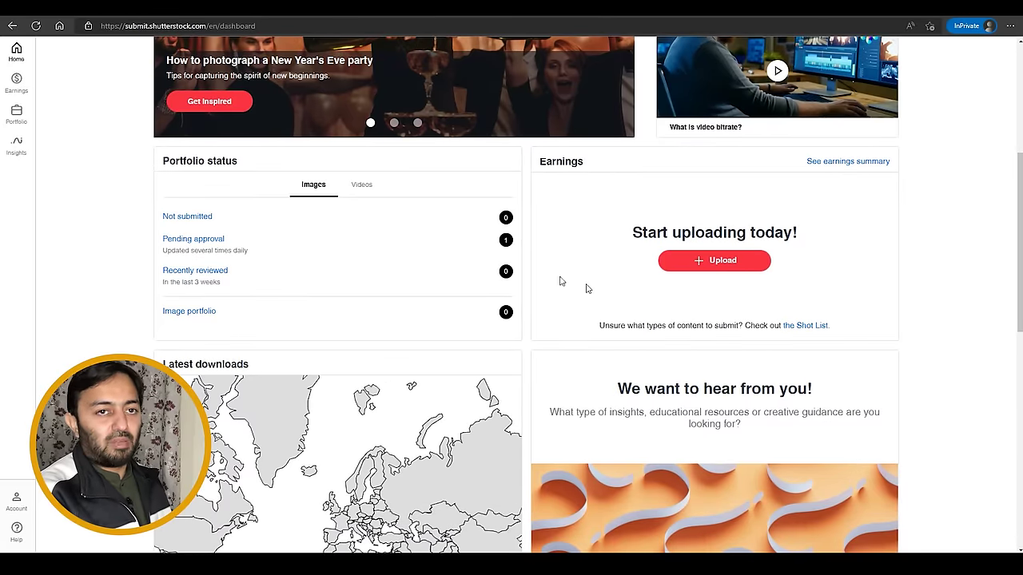